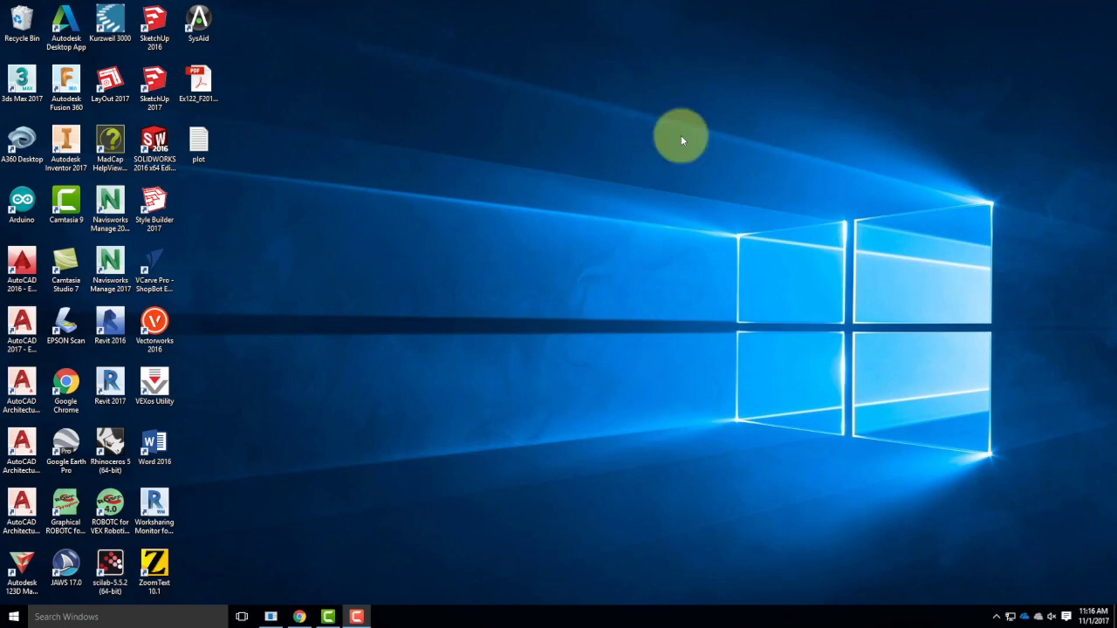
# Launch Rhinoceros 5 (64-bit) from the desktop.
pyautogui.doubleClick(120, 452)
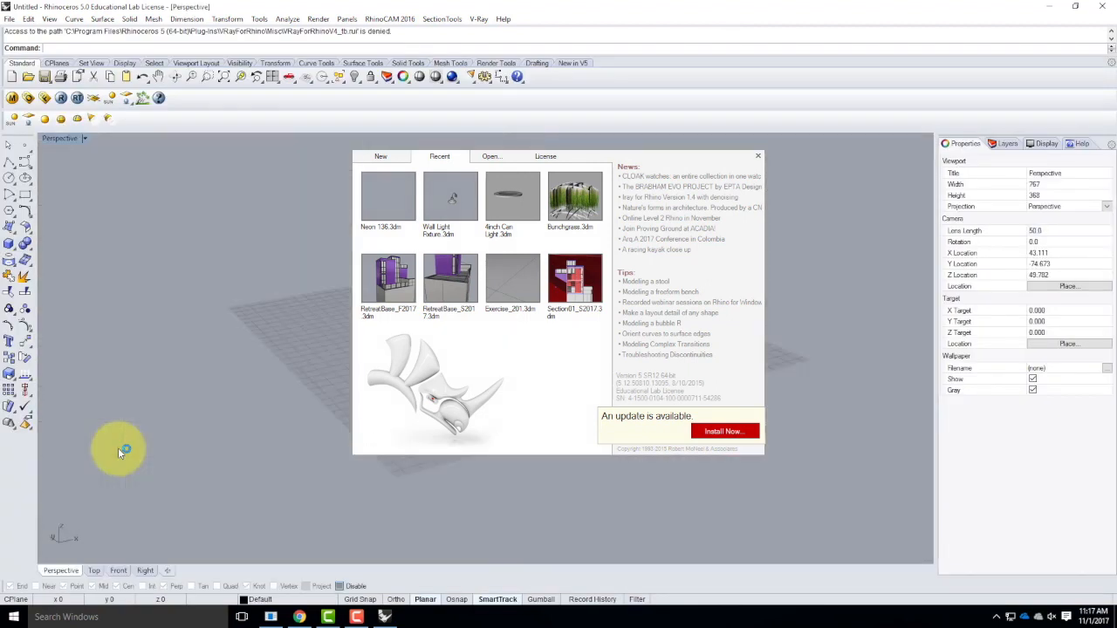
pyautogui.click(118, 448)
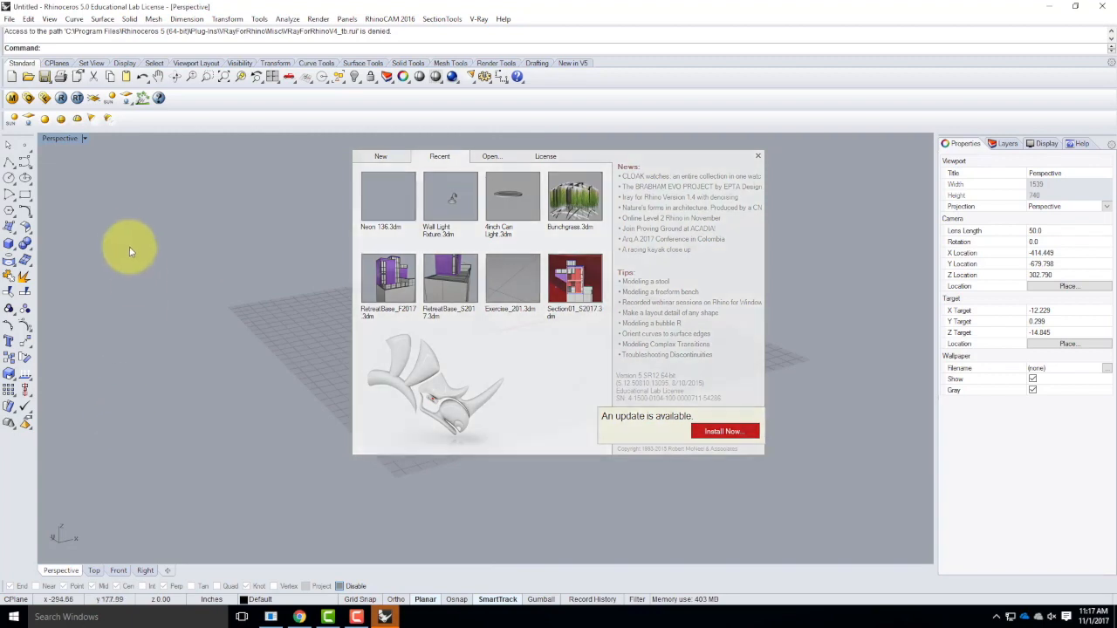
pyautogui.click(9, 18)
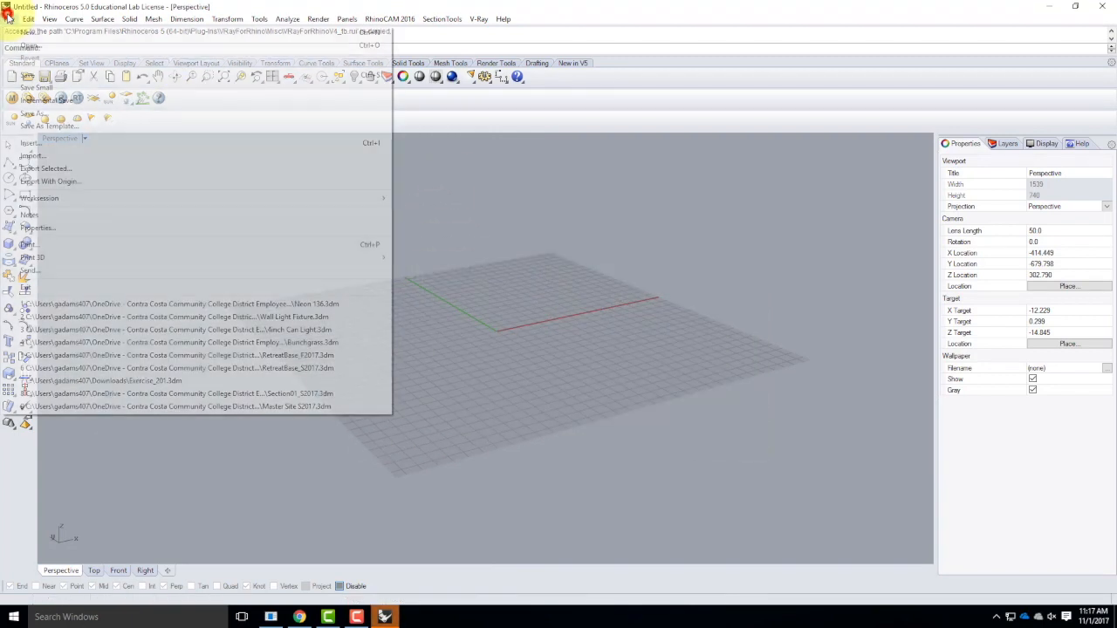
pyautogui.click(28, 45)
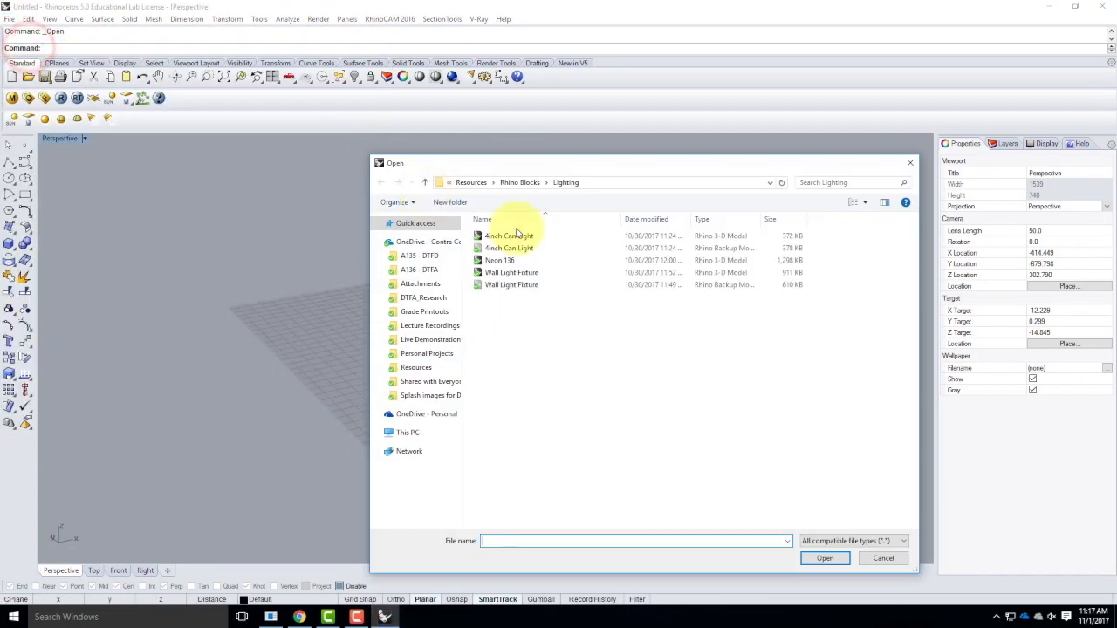
pyautogui.click(465, 182)
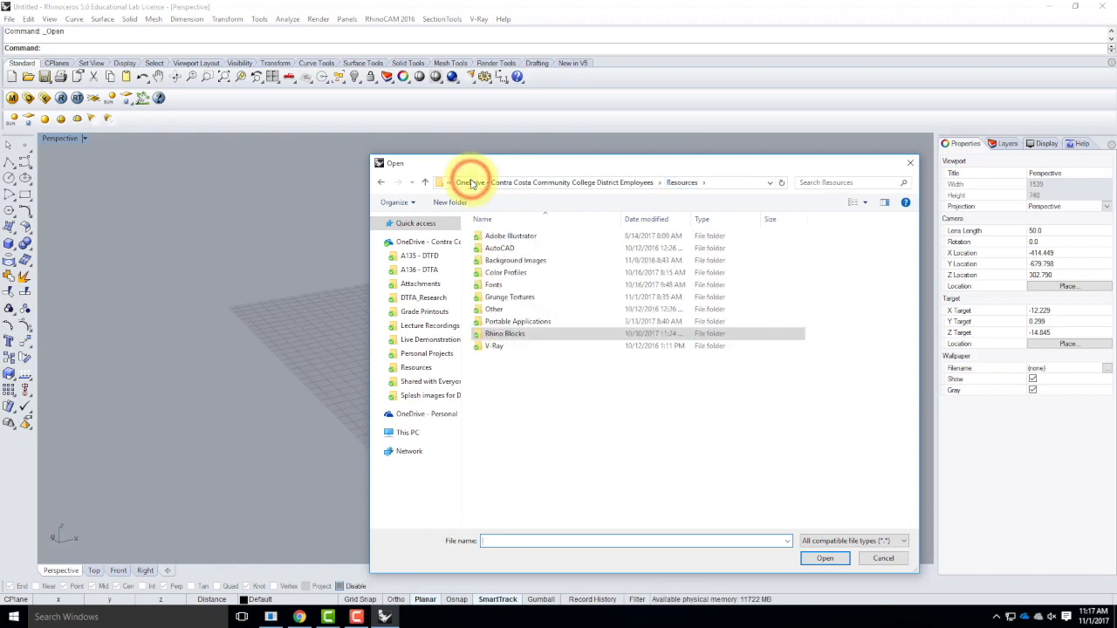
pyautogui.click(427, 338)
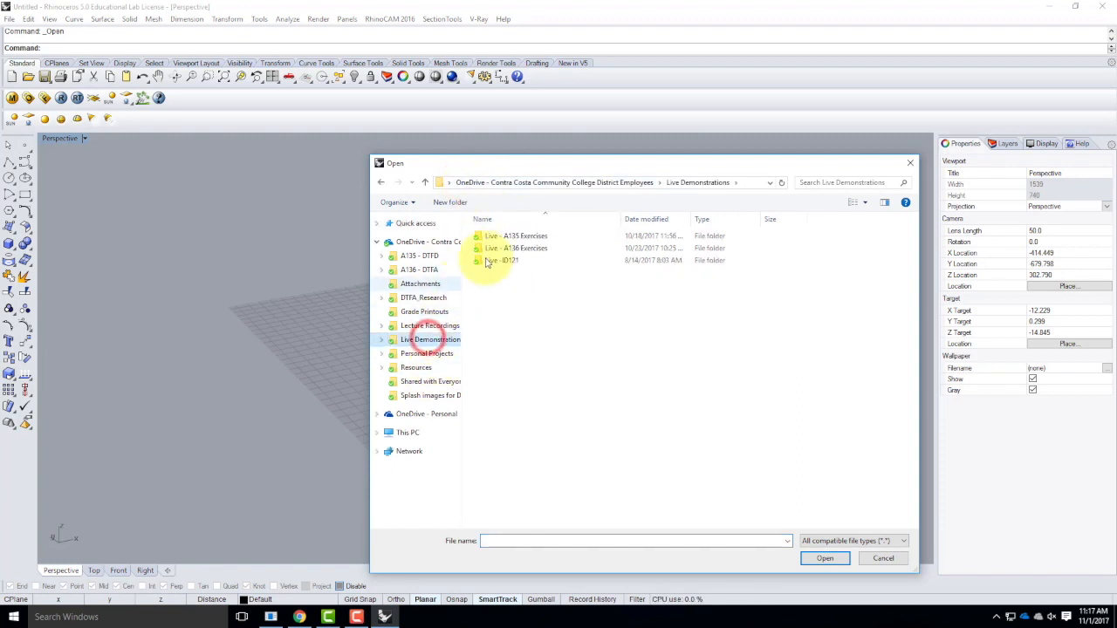
pyautogui.click(512, 249)
pyautogui.doubleClick(512, 249)
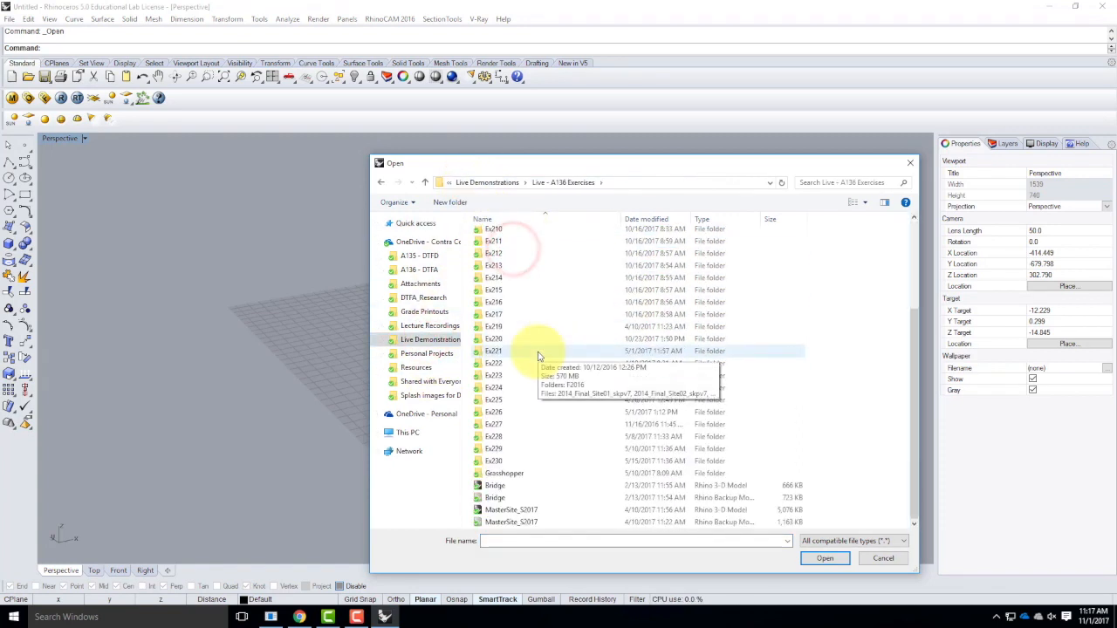
pyautogui.scroll(-3, 550, 425)
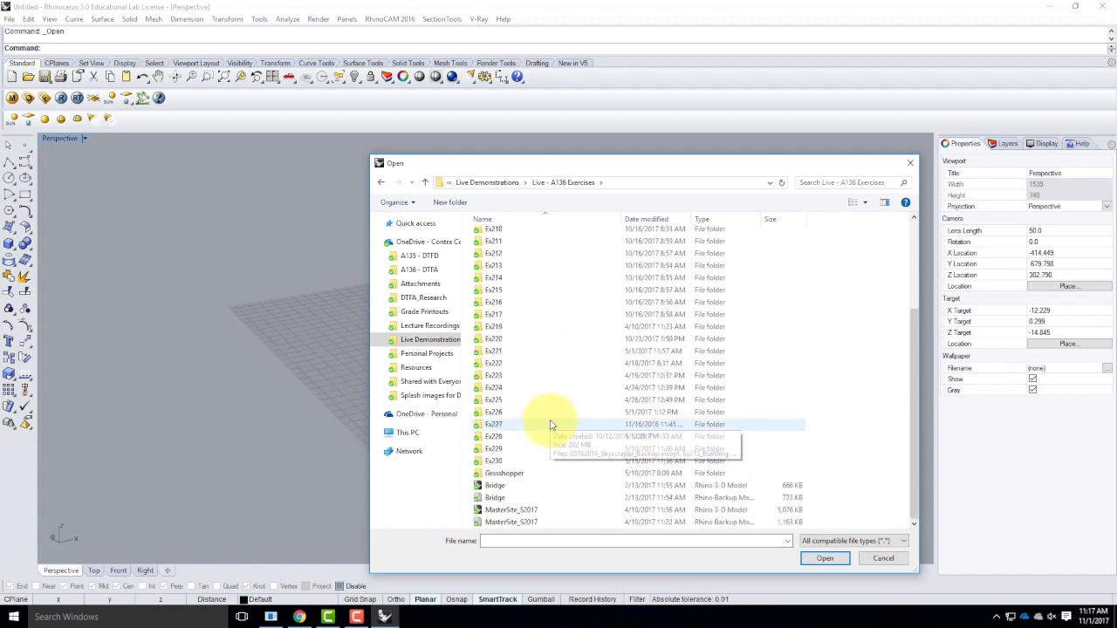
pyautogui.doubleClick(509, 339)
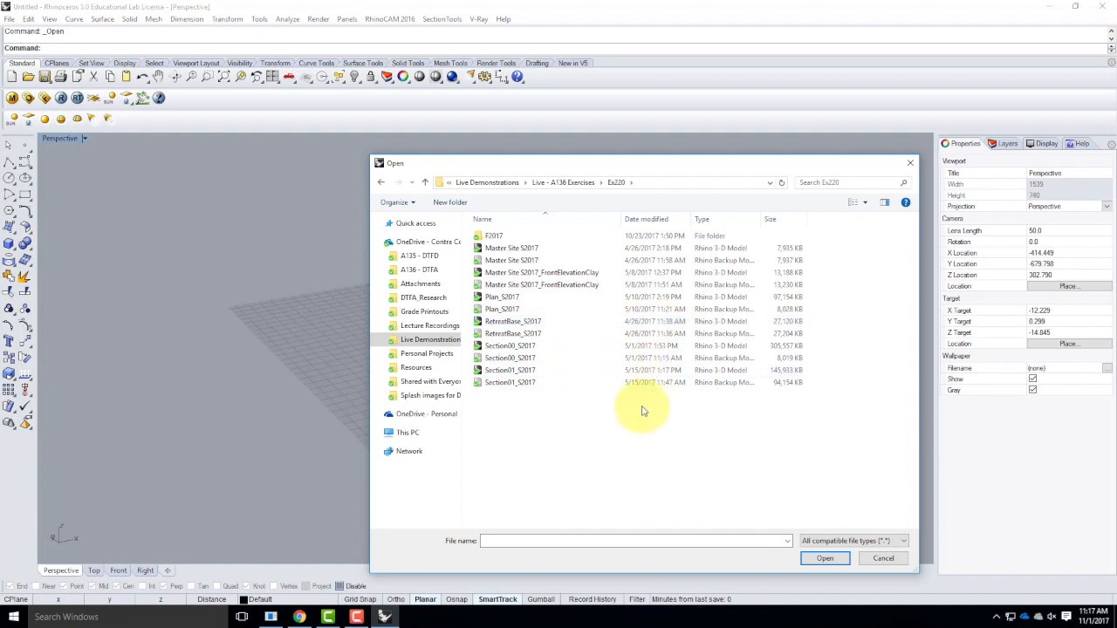
pyautogui.doubleClick(497, 235)
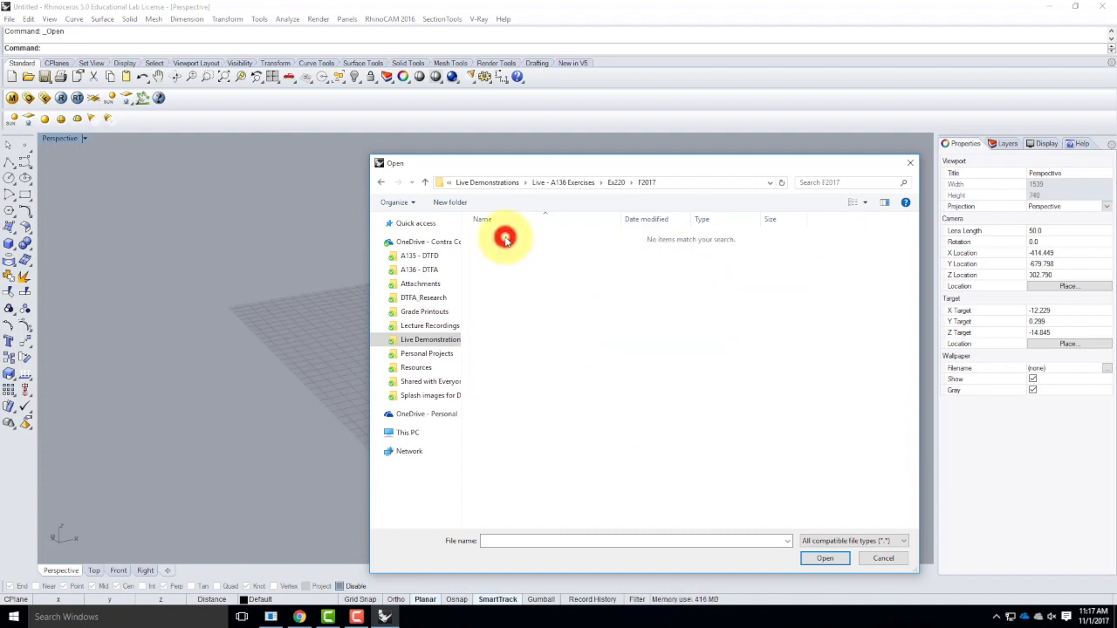
pyautogui.click(382, 181)
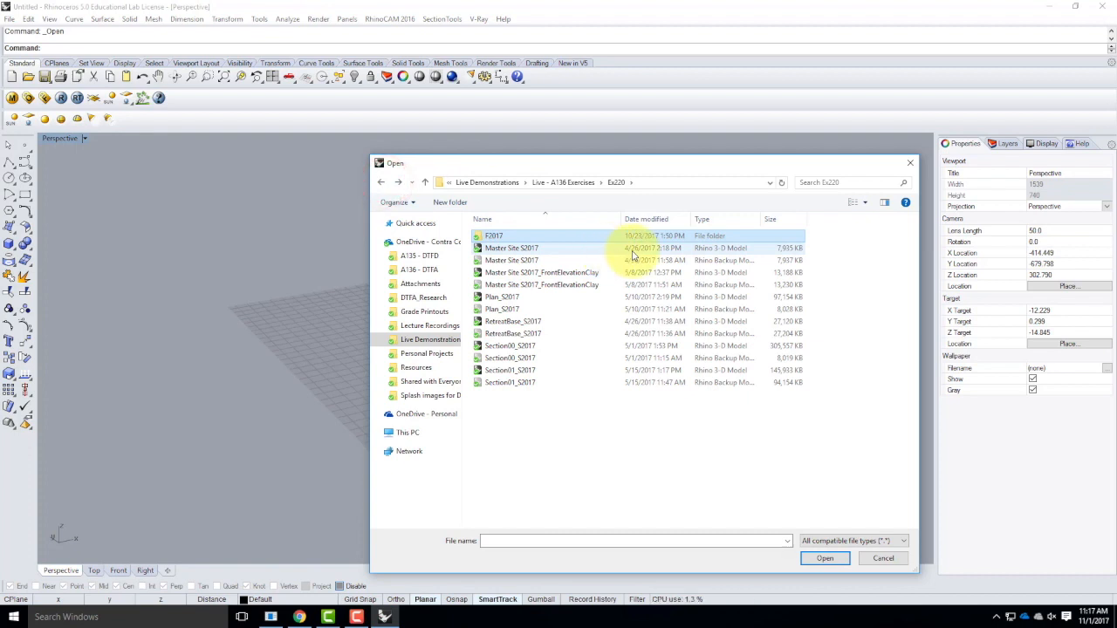
pyautogui.click(650, 427)
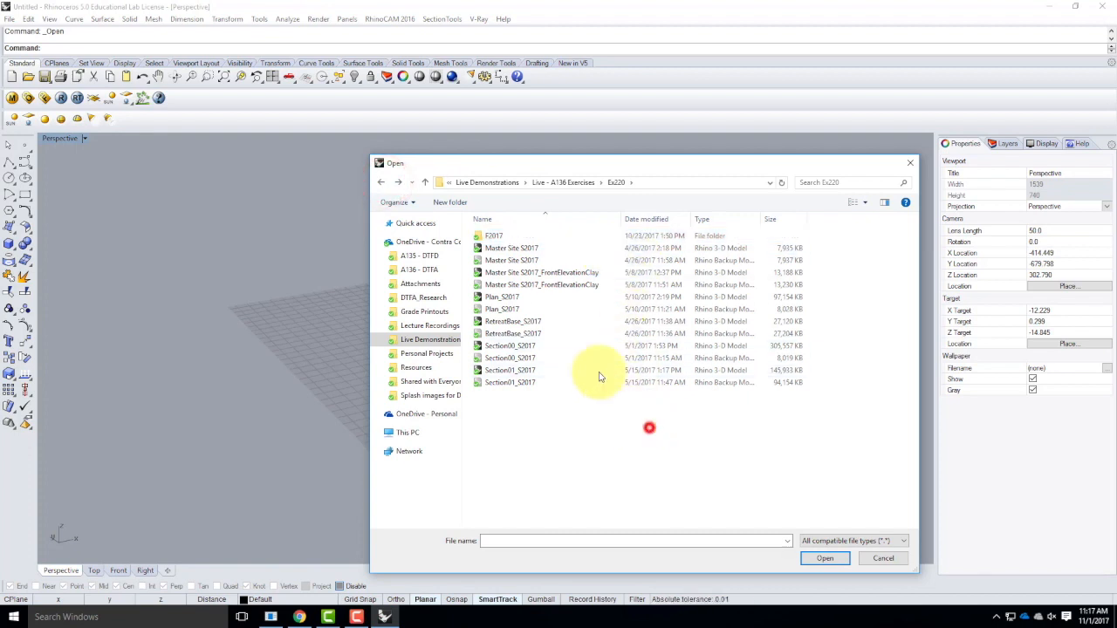
pyautogui.click(883, 558)
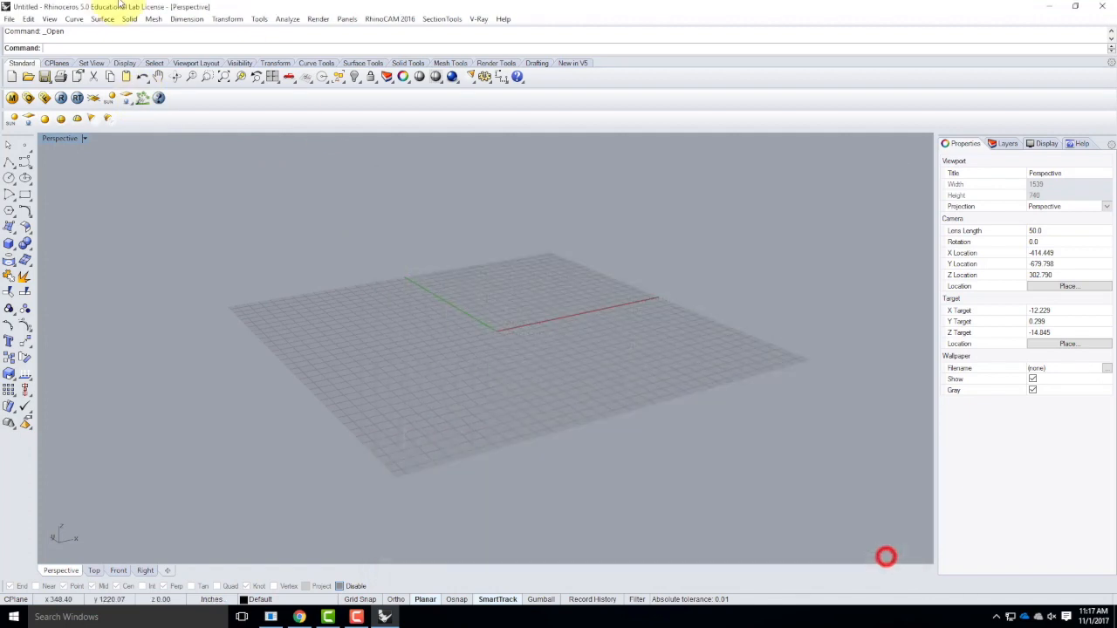
# Open the recent model RetreatBase_F2017.3dm, choosing to replace the existing material for all duplicate materials.
pyautogui.click(10, 19)
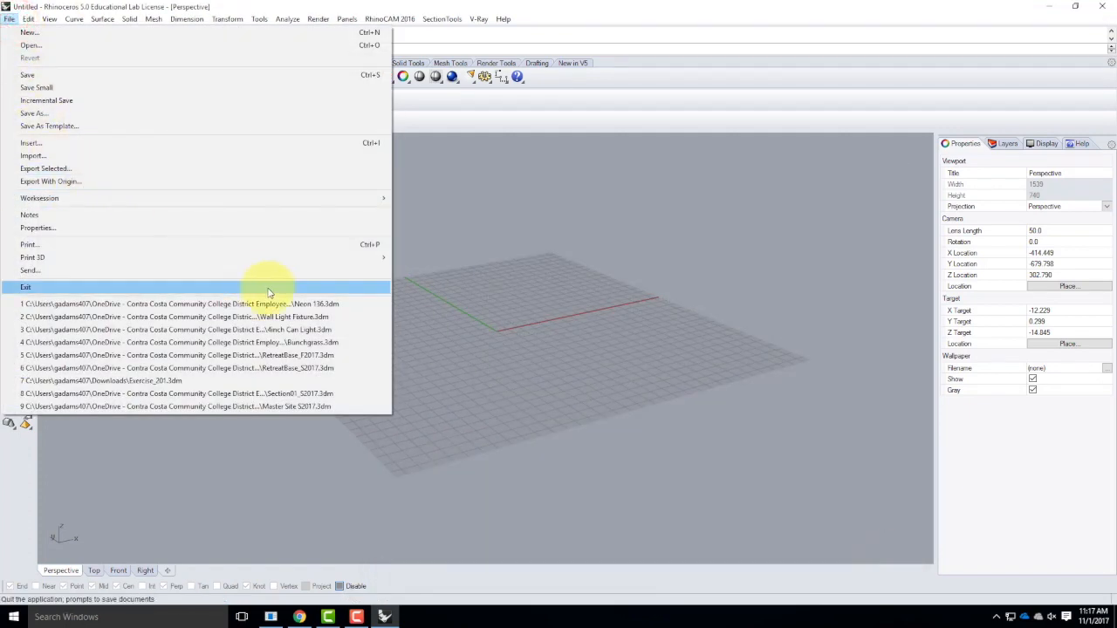
pyautogui.click(332, 357)
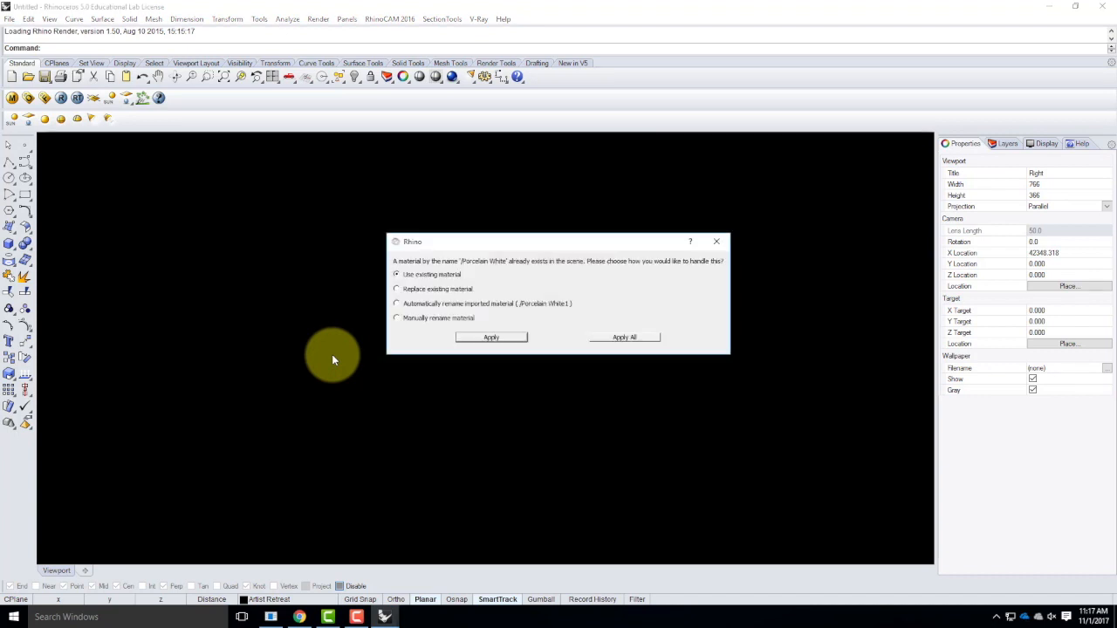
pyautogui.click(455, 289)
pyautogui.click(622, 337)
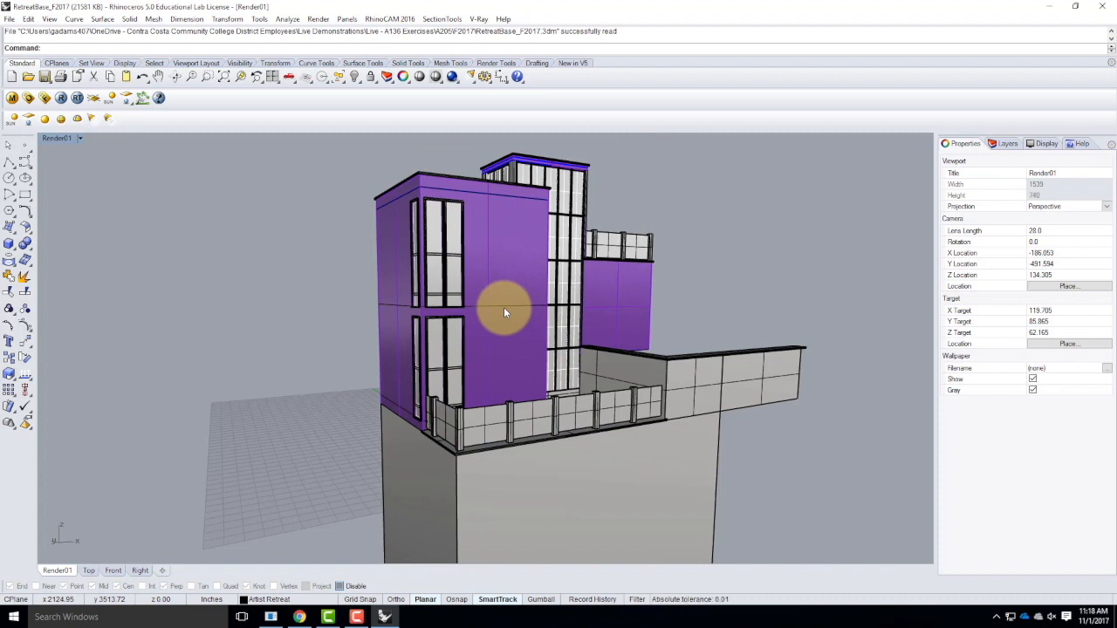
pyautogui.click(1050, 7)
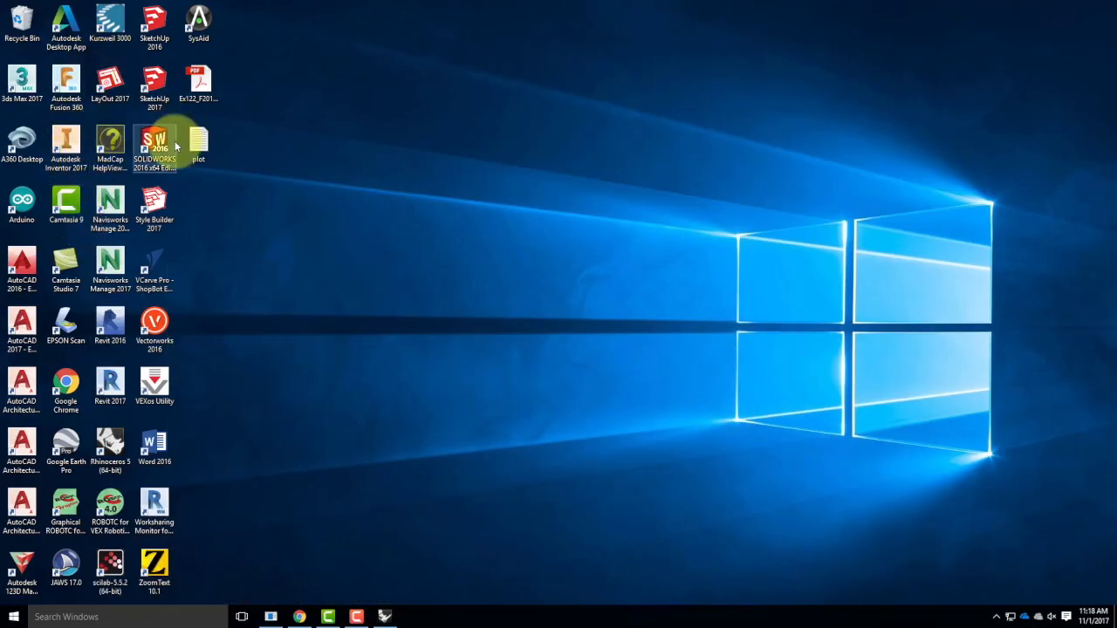
pyautogui.click(384, 613)
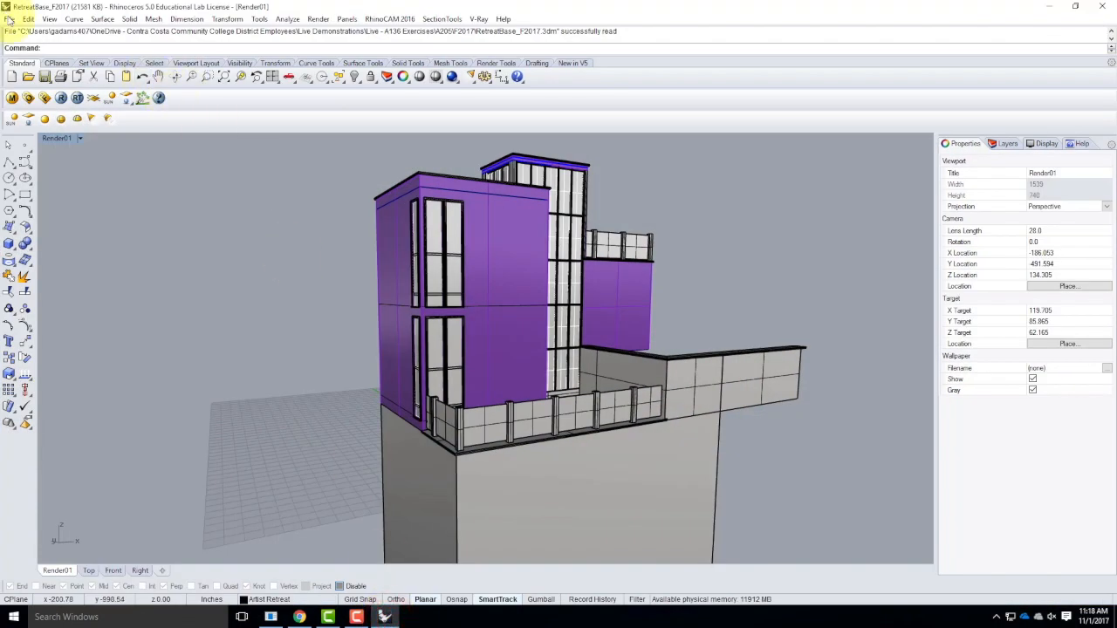
pyautogui.click(8, 18)
pyautogui.click(295, 6)
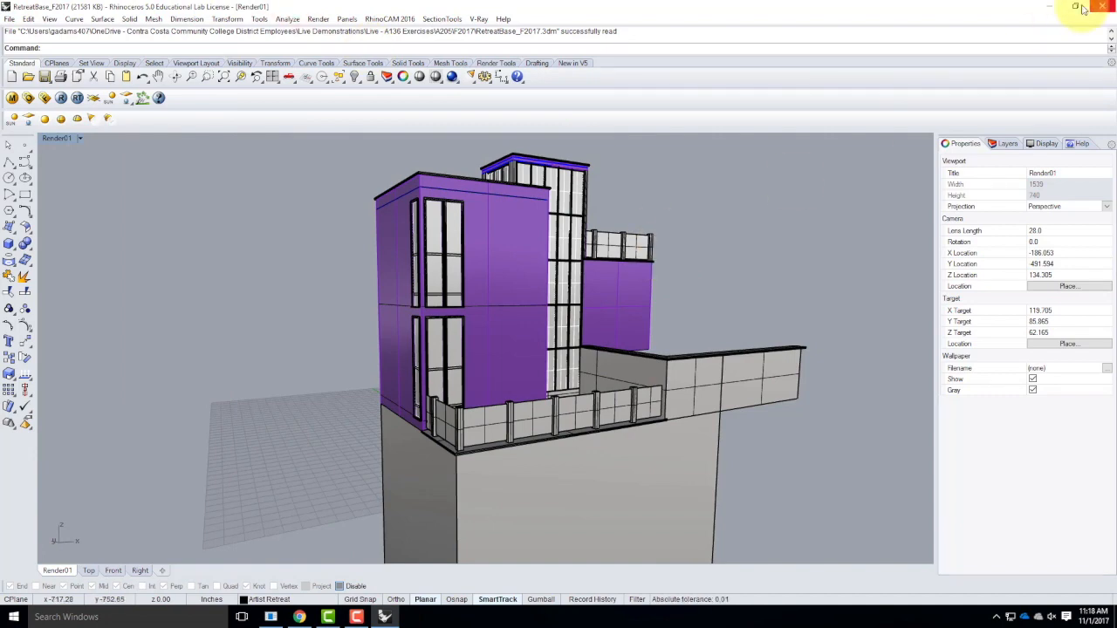
# Minimize the RetreatBase_F2017 window and launch a second Rhinoceros 5 (64-bit) session from the desktop.
pyautogui.click(1052, 7)
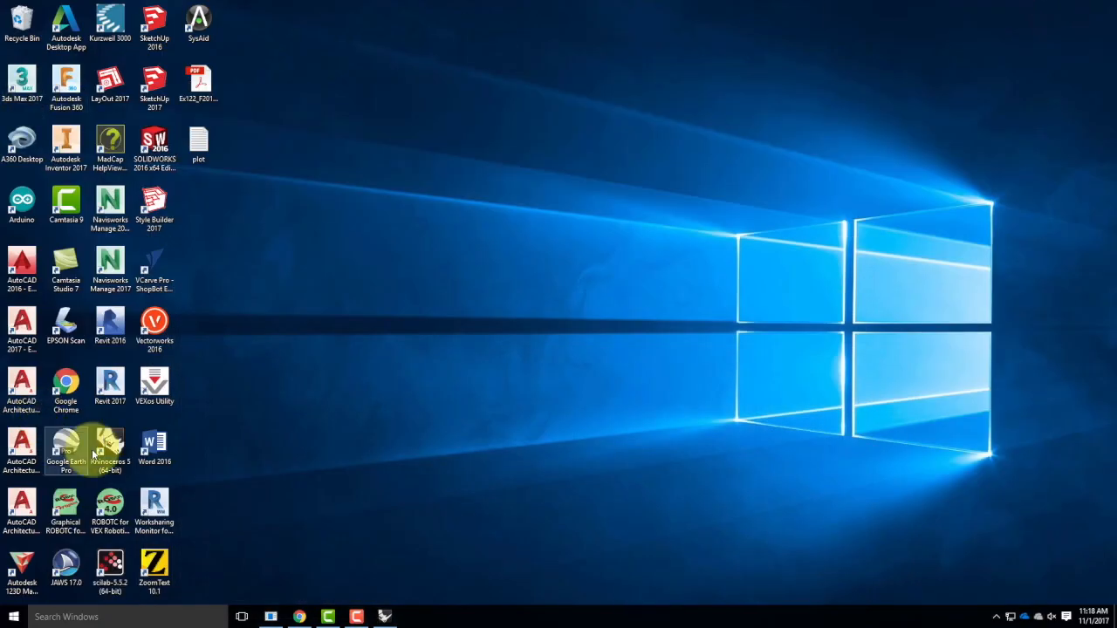
pyautogui.doubleClick(106, 437)
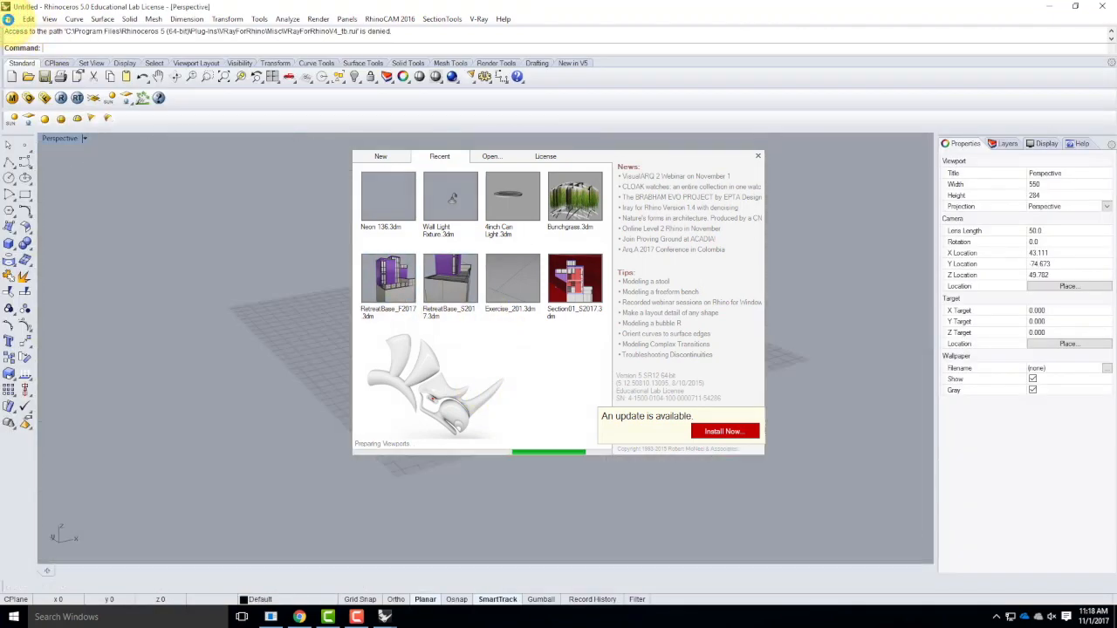
# Dismiss the V-Ray previous-session message and browse the Live - A136 Exercises folder without opening a file.
pyautogui.click(9, 19)
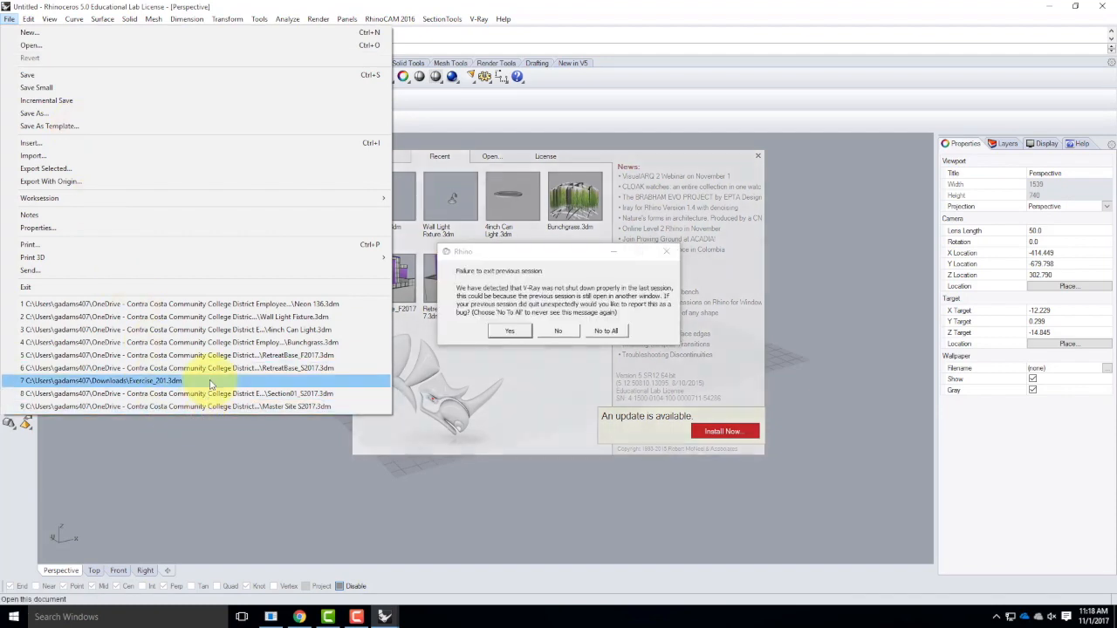
pyautogui.click(66, 44)
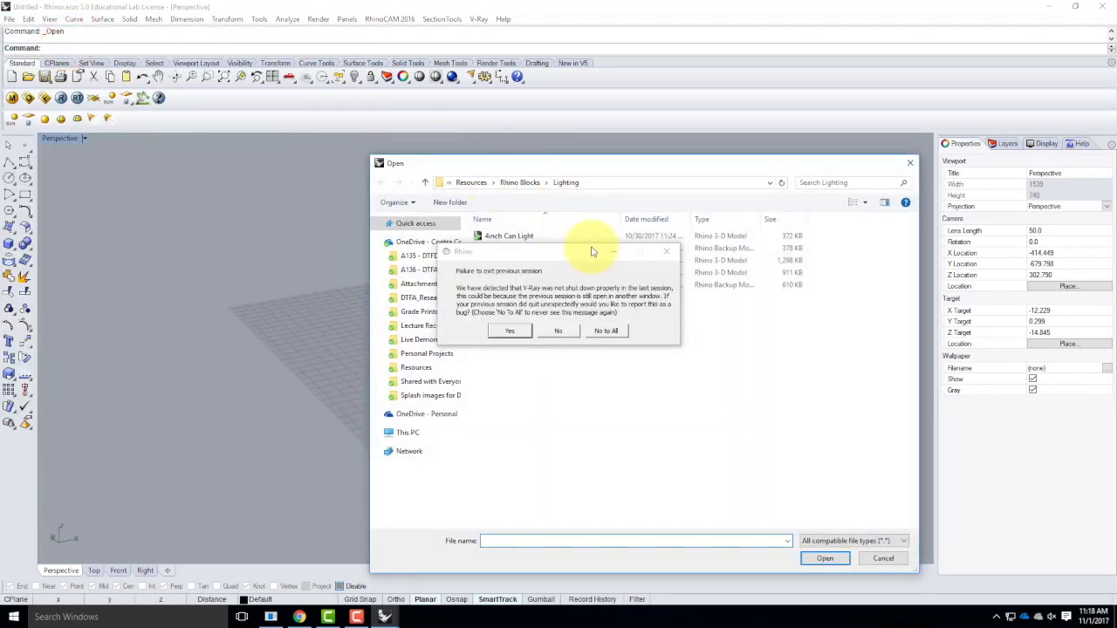
pyautogui.click(667, 251)
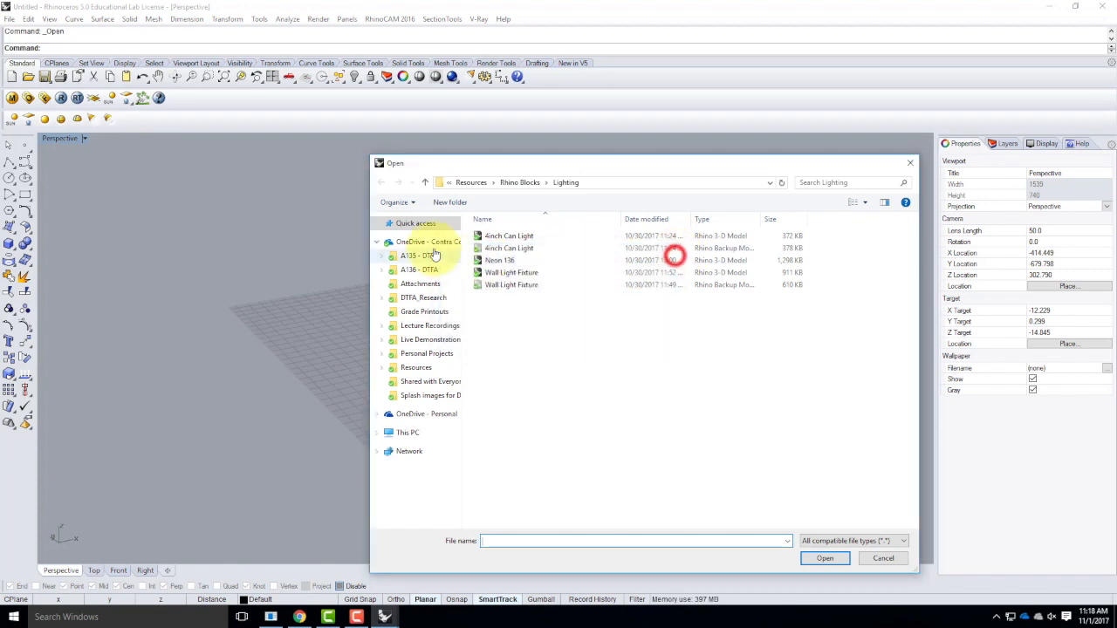
pyautogui.click(416, 341)
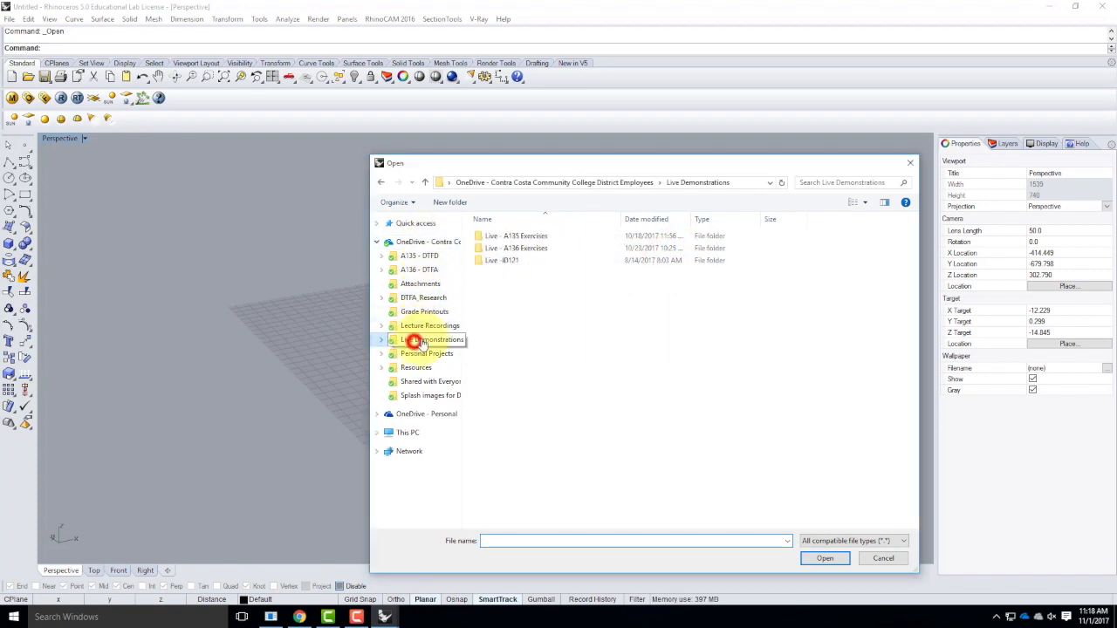
pyautogui.doubleClick(513, 250)
pyautogui.scroll(-10, 523, 411)
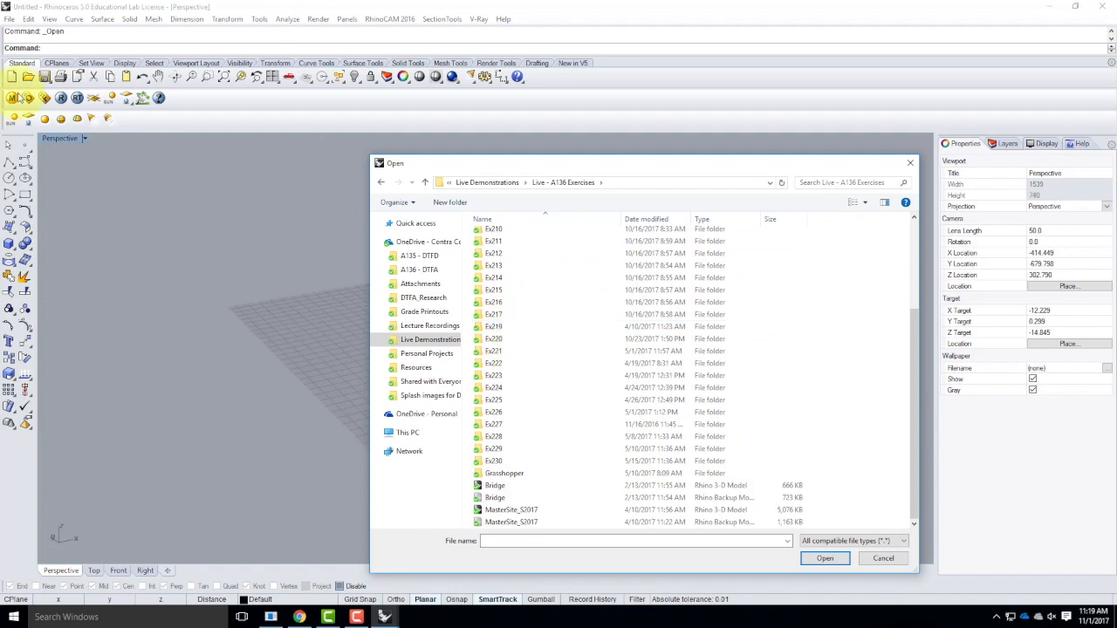
pyautogui.click(899, 560)
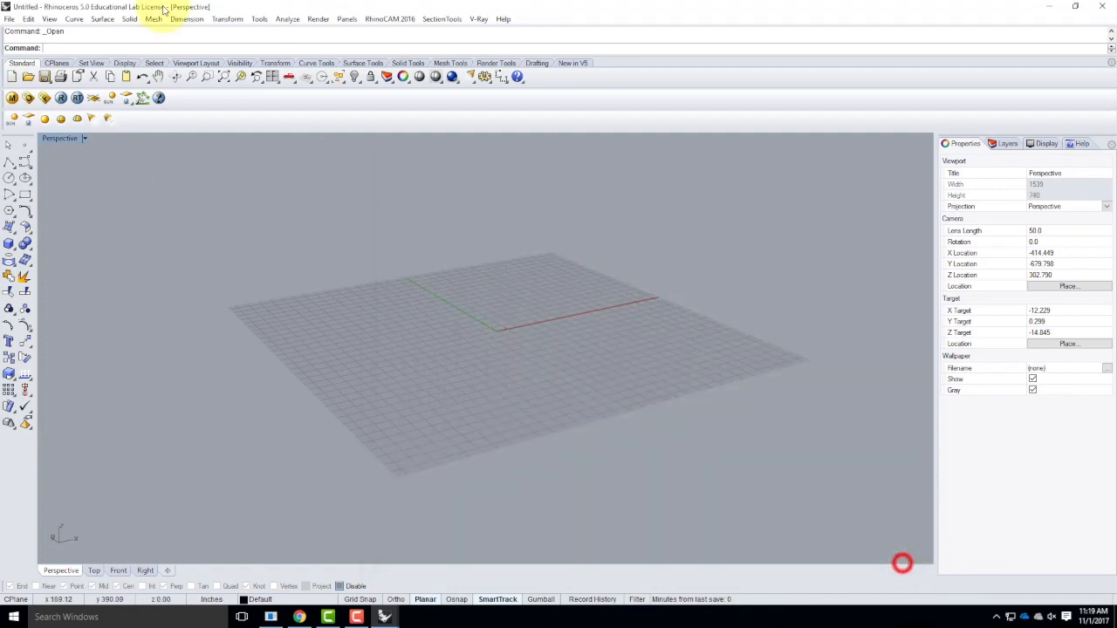
# Open the recent model Master Site S2017.3dm, choosing to replace the existing material for all duplicate materials.
pyautogui.click(9, 19)
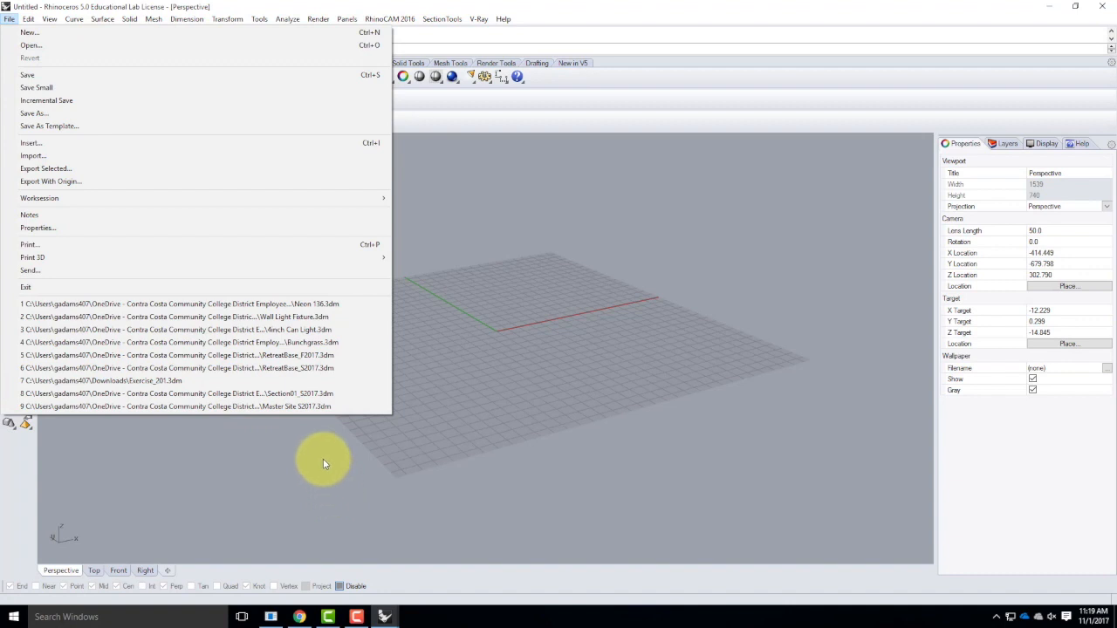
pyautogui.click(319, 406)
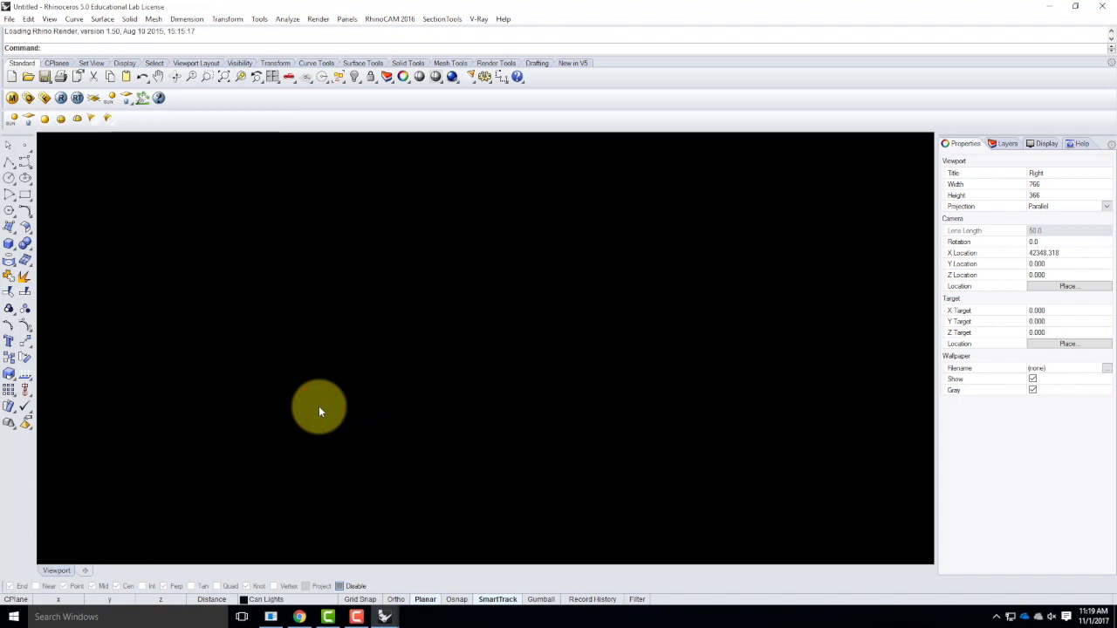
pyautogui.click(424, 290)
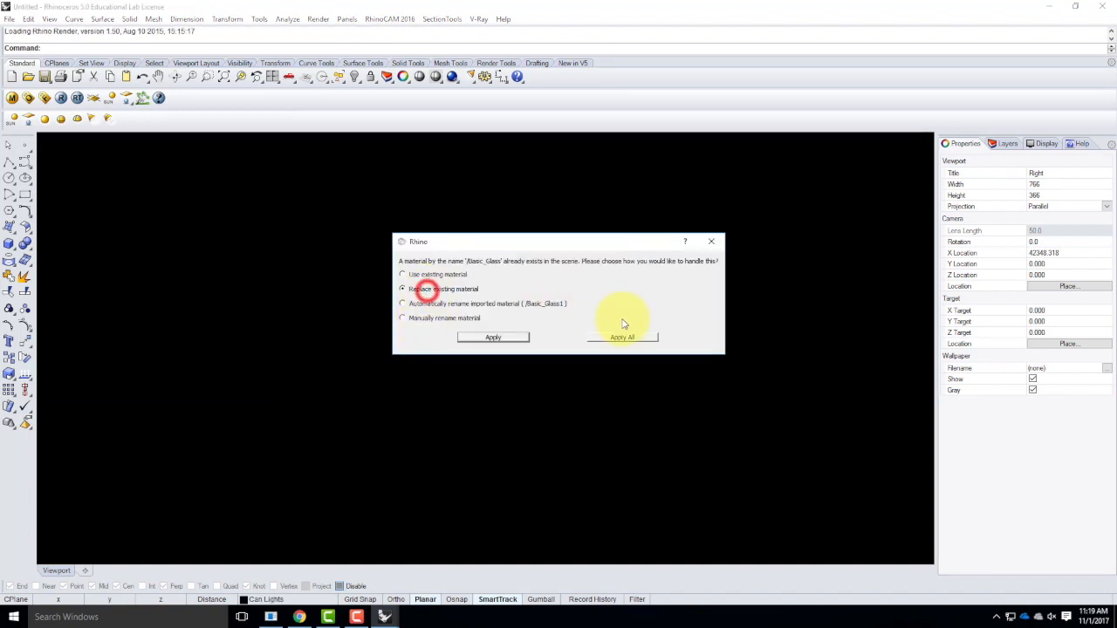
pyautogui.click(622, 338)
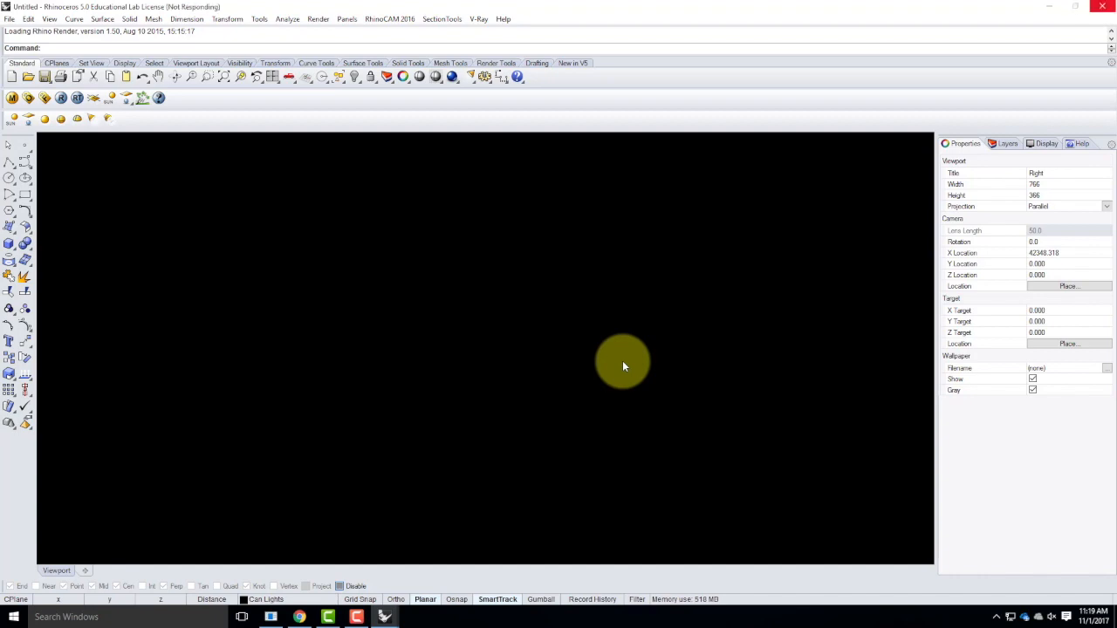
# Switch to the RetreatBase_F2017 window and examine the purple building and its railed terrace from above and up close.
pyautogui.click(384, 616)
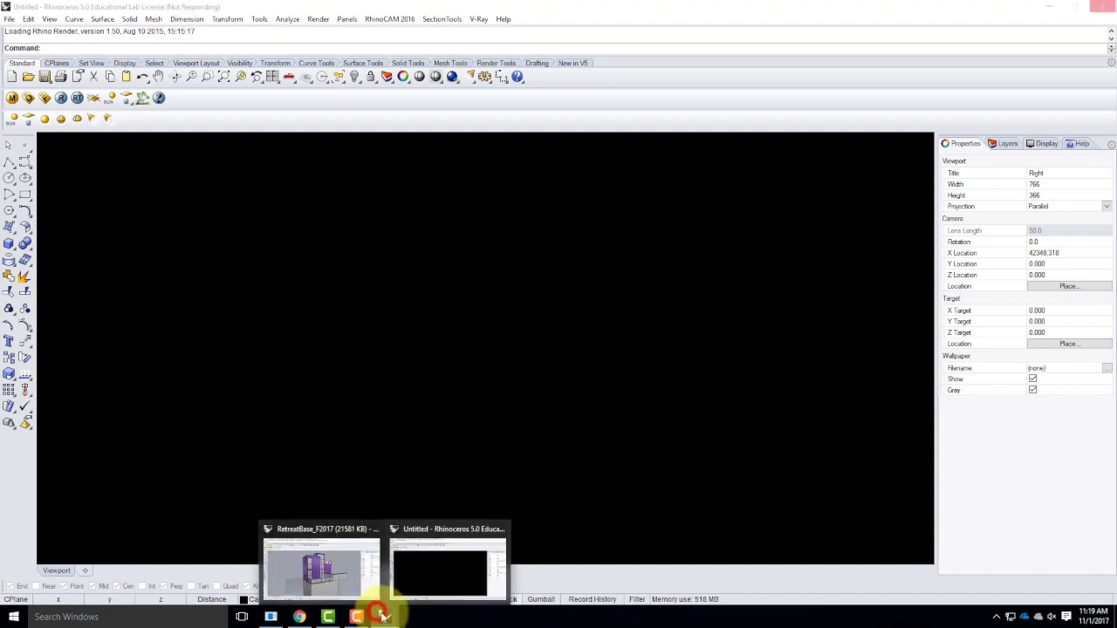
pyautogui.click(307, 571)
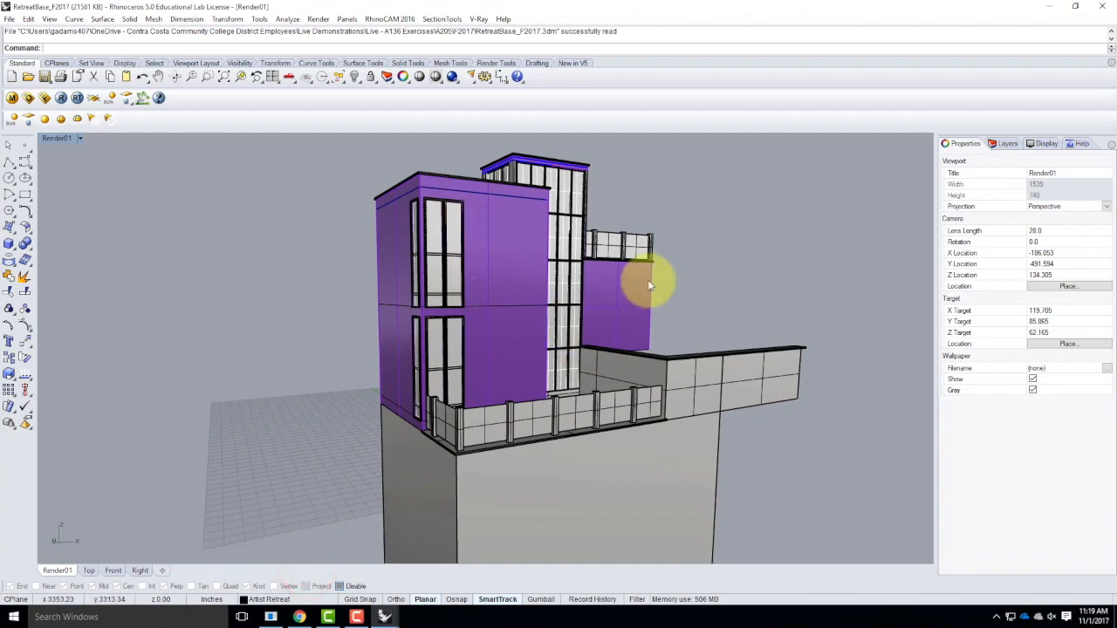
pyautogui.moveTo(684, 276); pyautogui.dragTo(667, 287, button='right')
pyautogui.scroll(5, 489, 354)
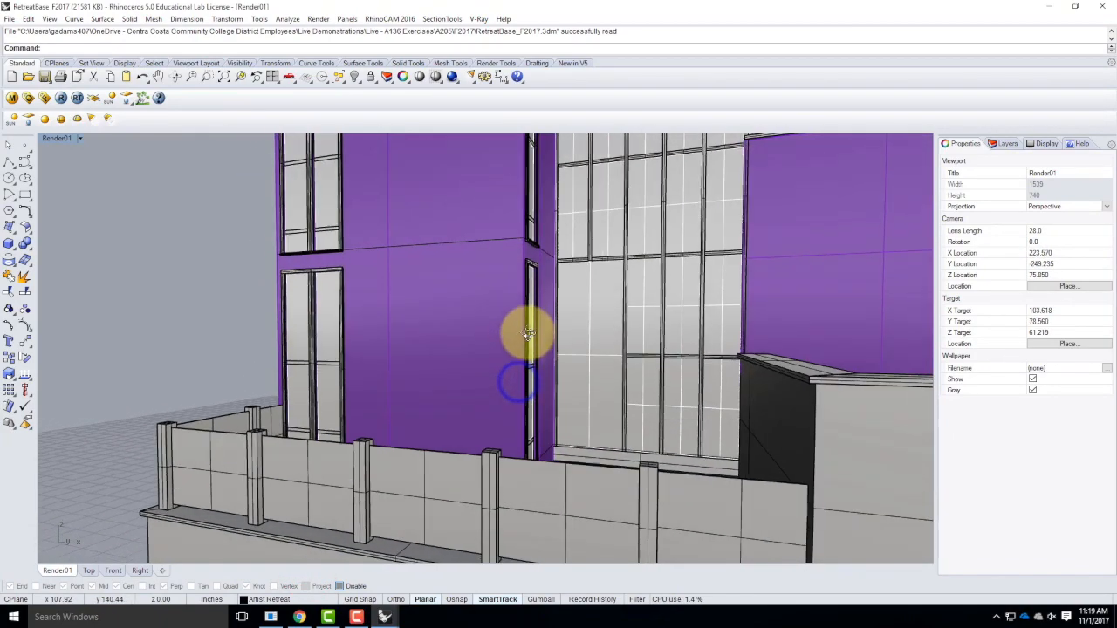
pyautogui.moveTo(529, 335); pyautogui.dragTo(532, 335, button='right')
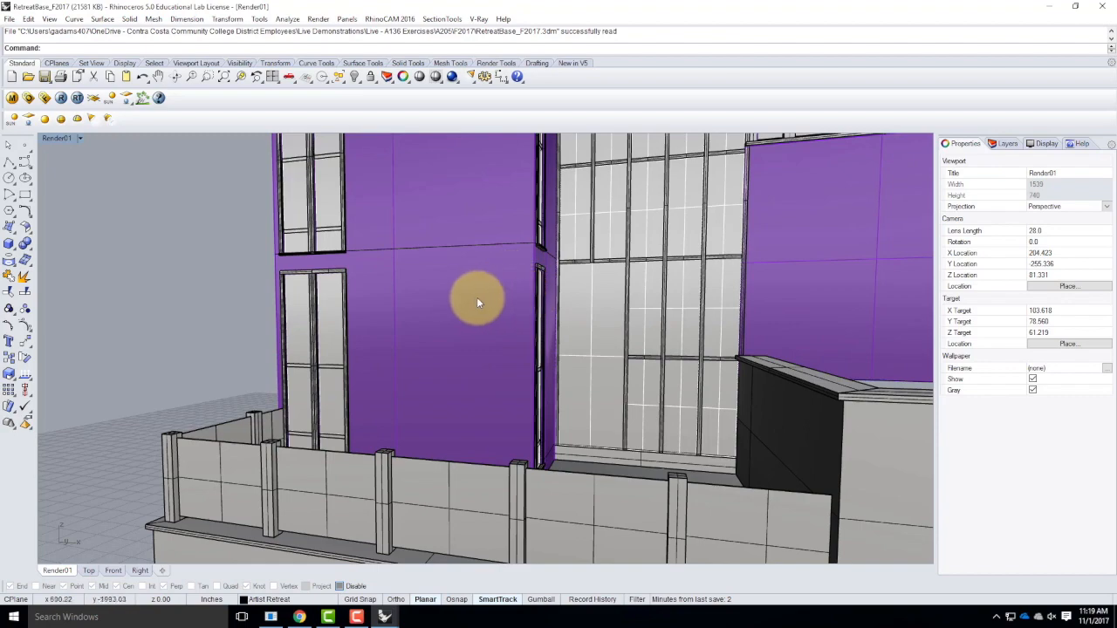
# Bring the Render01 camera inside the red-walled room, set its lens length to 18, and frame the window corner.
pyautogui.scroll(4, 541, 349)
pyautogui.scroll(2, 721, 358)
pyautogui.moveTo(721, 358); pyautogui.dragTo(622, 390, button='right')
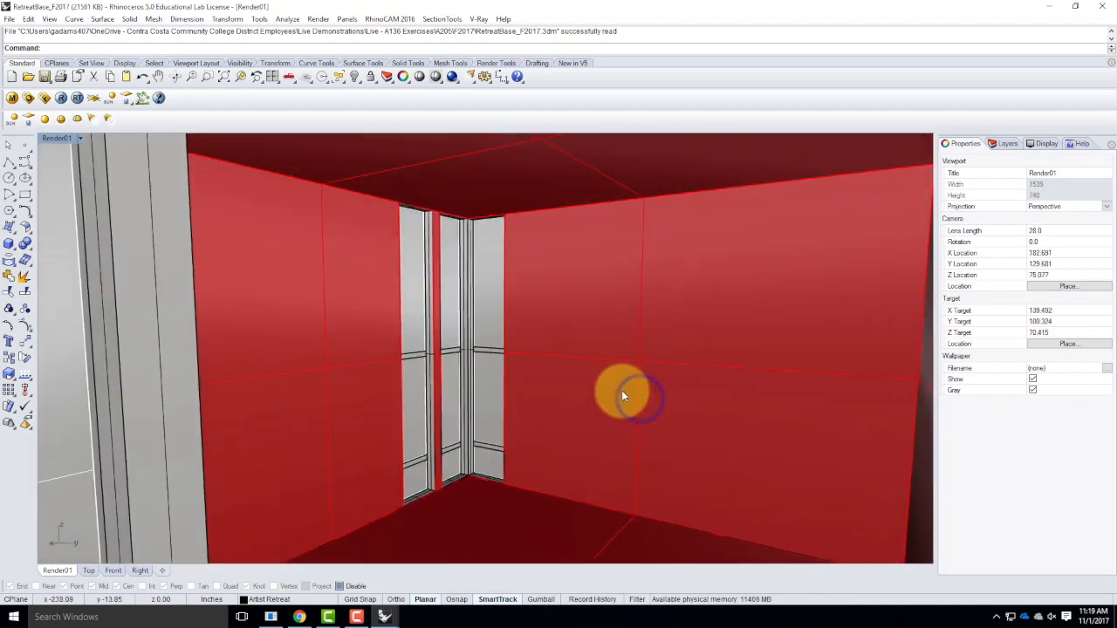
pyautogui.click(1047, 230)
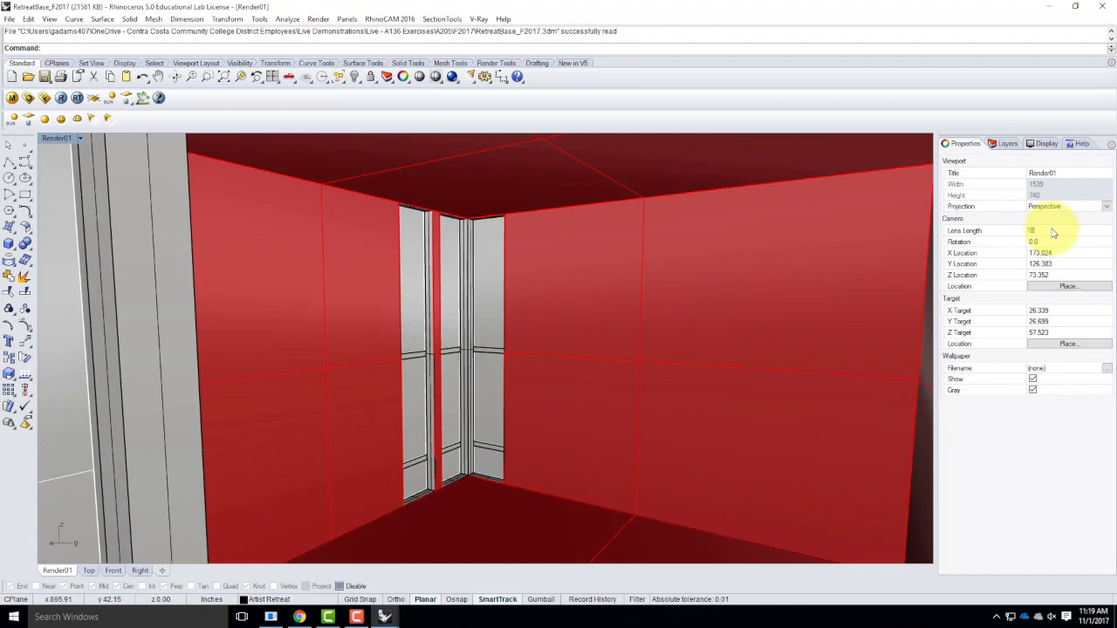
pyautogui.press('Tab')
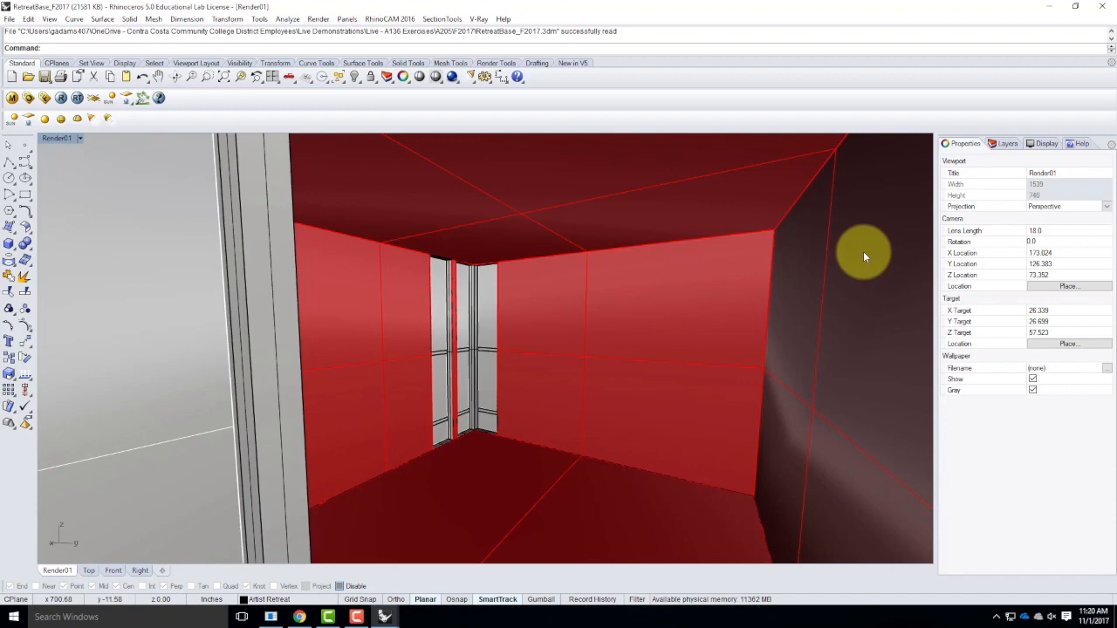
pyautogui.scroll(3, 474, 288)
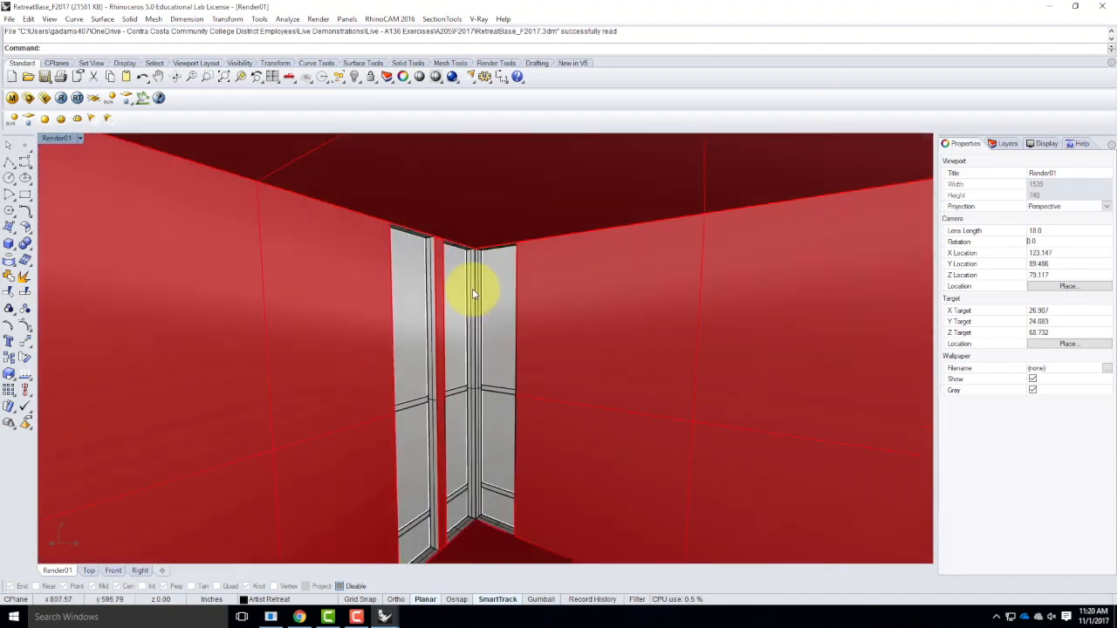
# Select the 4inch Can Light file from the Resources > Rhino Blocks > Lighting folder as the block to insert.
pyautogui.click(9, 19)
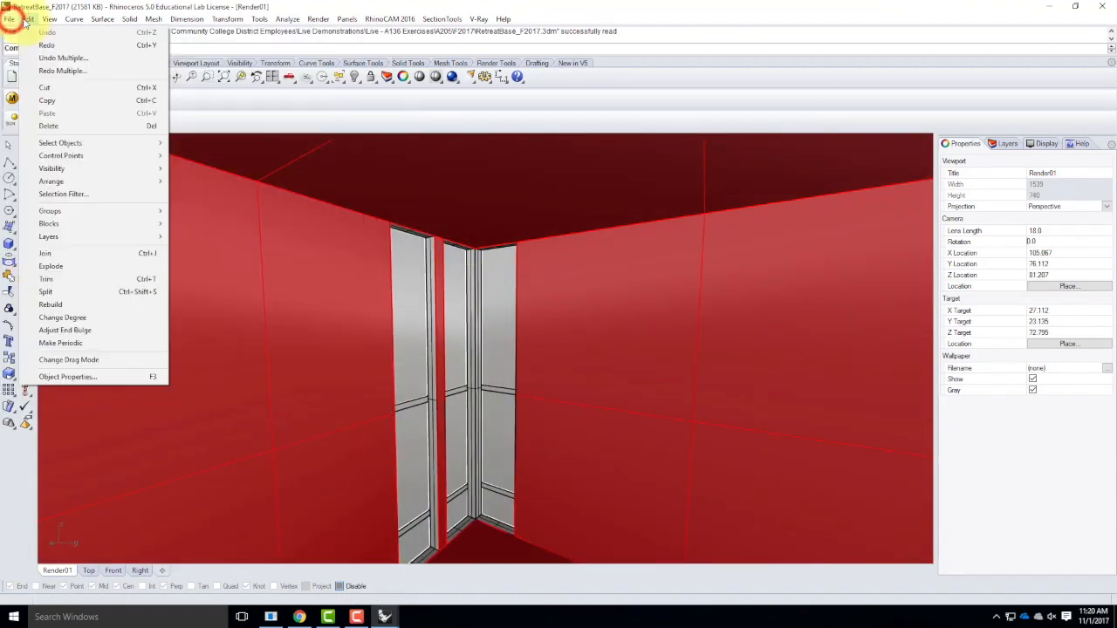
pyautogui.moveTo(70, 227)
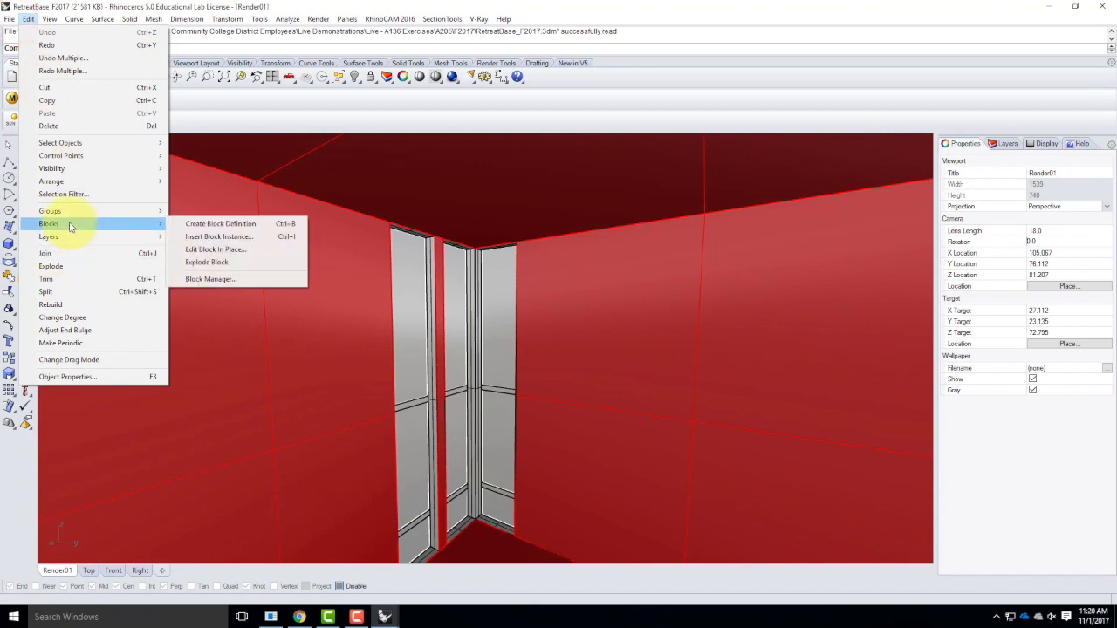
pyautogui.click(231, 236)
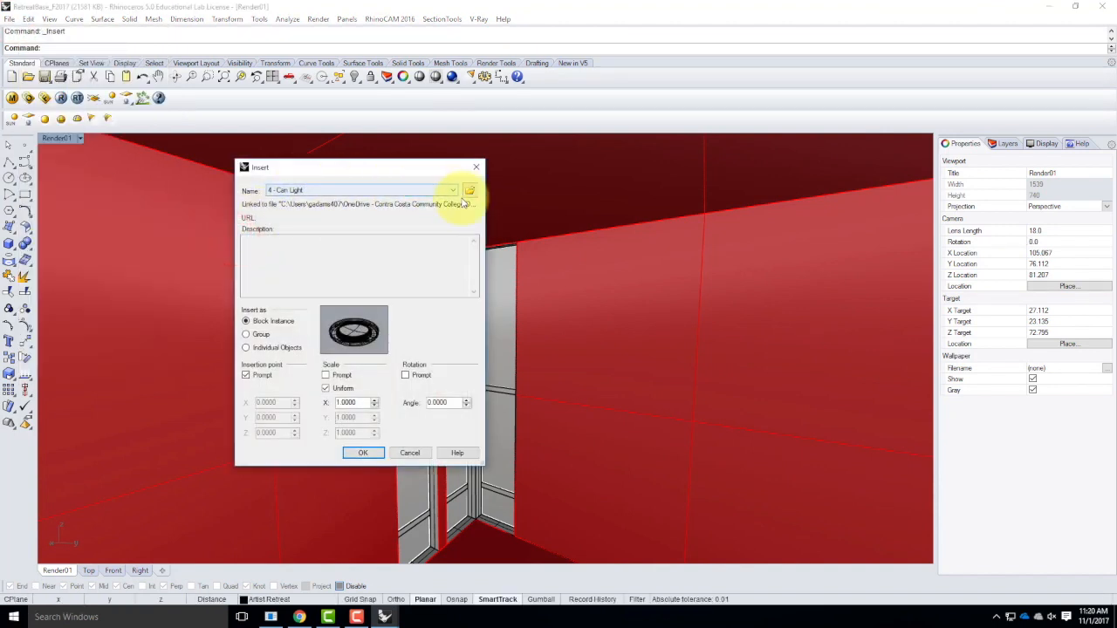
pyautogui.click(470, 190)
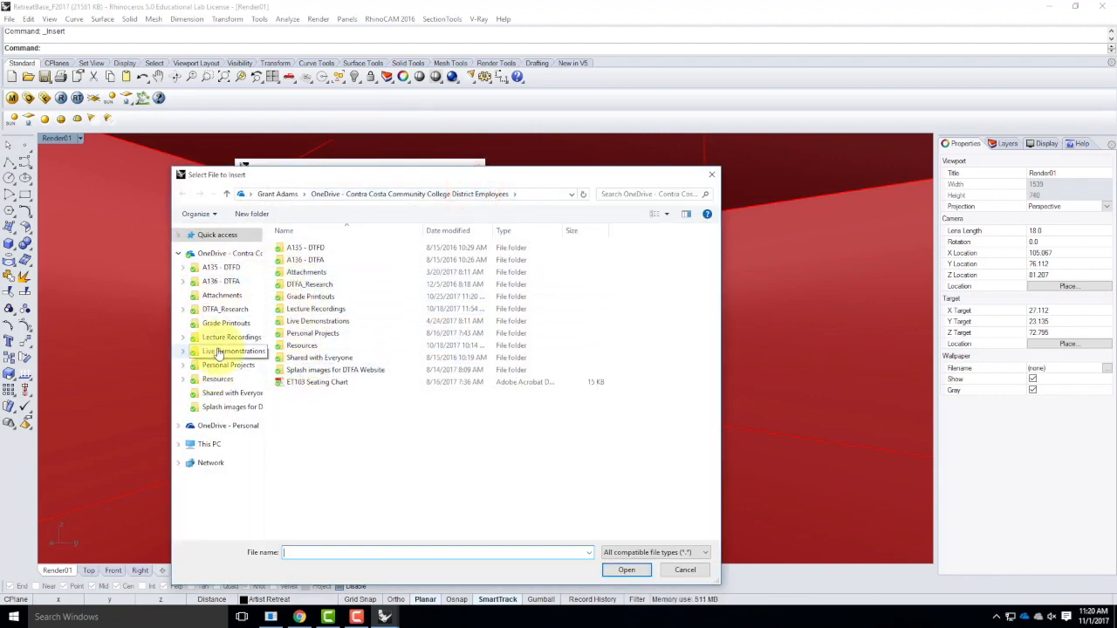
pyautogui.click(217, 378)
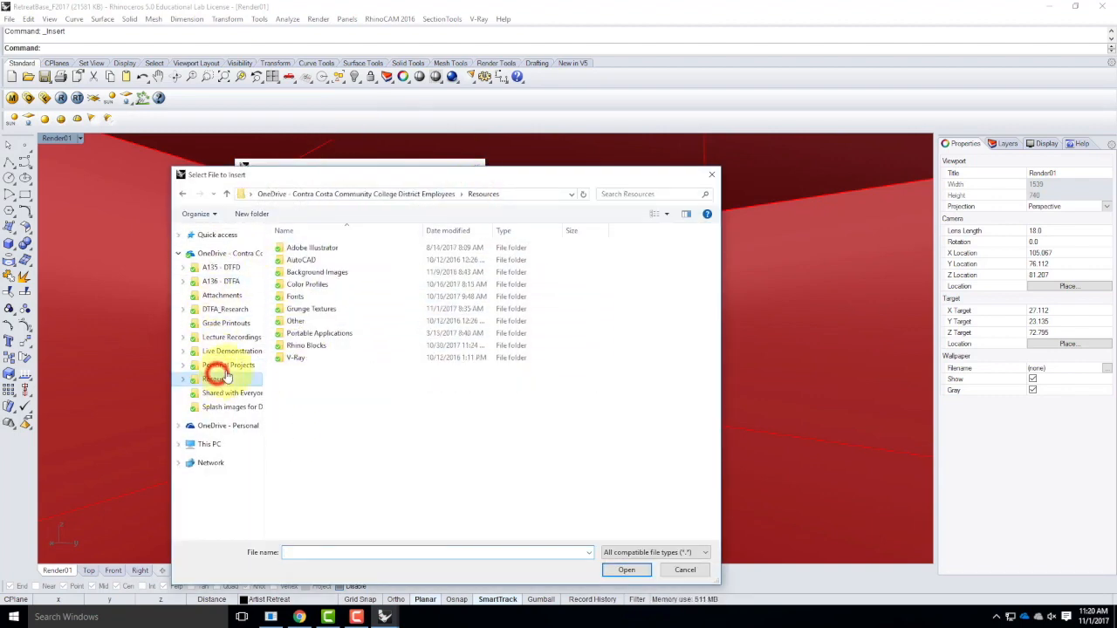
pyautogui.doubleClick(302, 346)
pyautogui.click(301, 272)
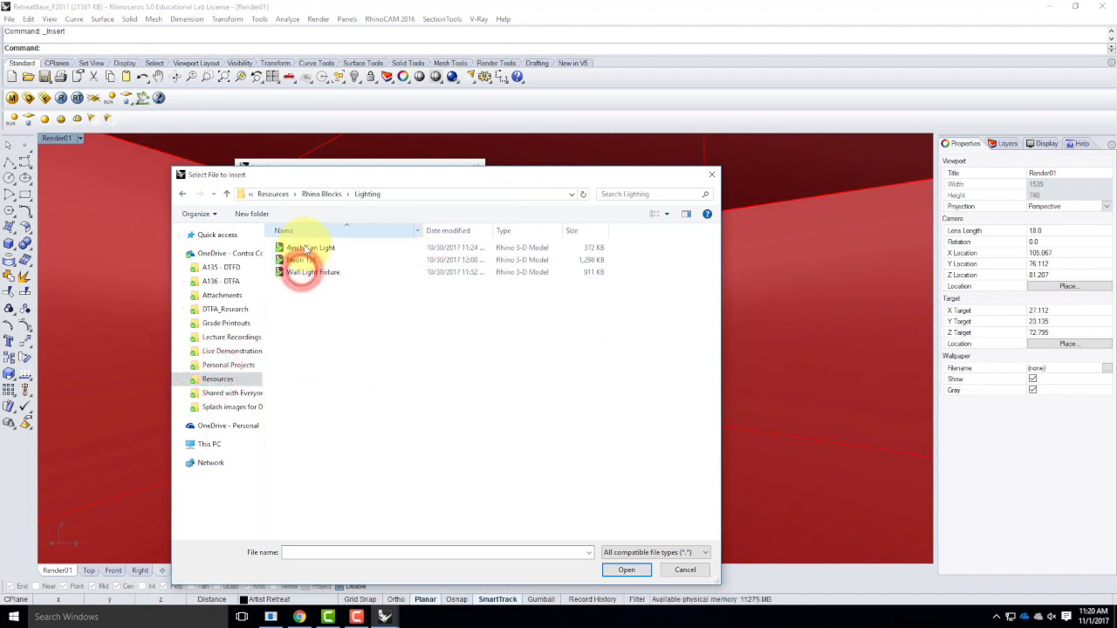
pyautogui.click(301, 248)
pyautogui.click(627, 570)
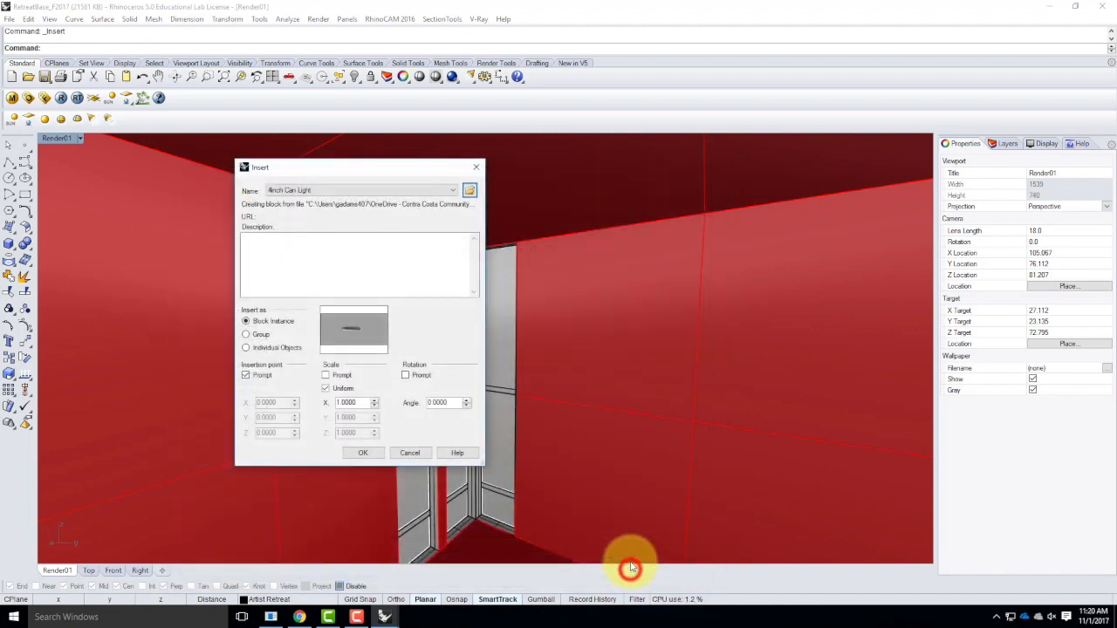
# Insert the can light as a linked block instance with reference layer style, replacing the existing material for all duplicates.
pyautogui.click(367, 453)
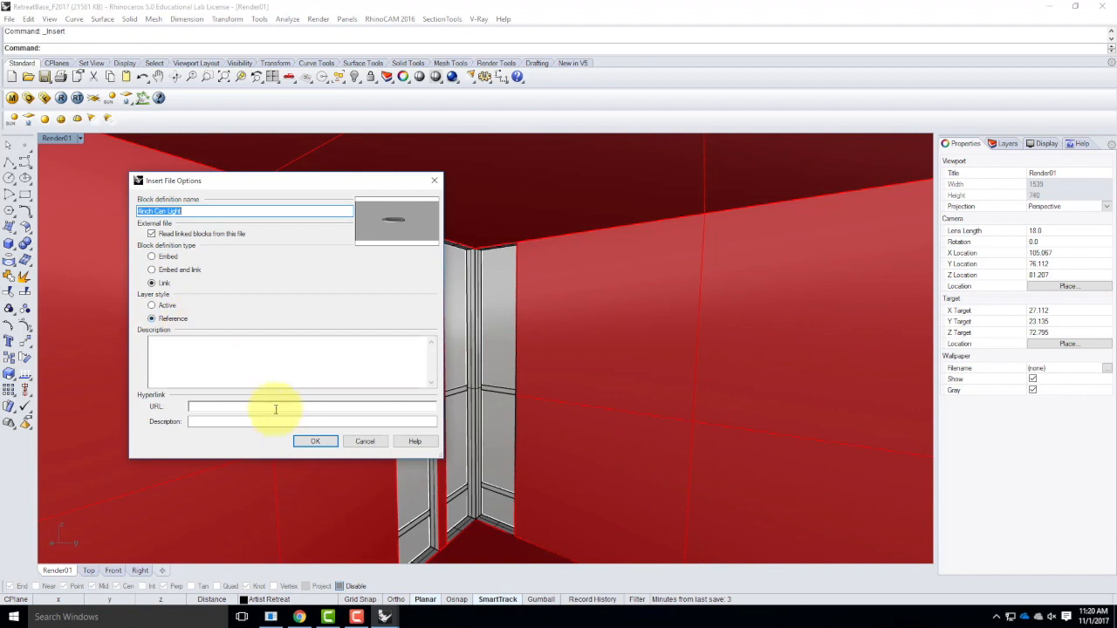
pyautogui.click(315, 442)
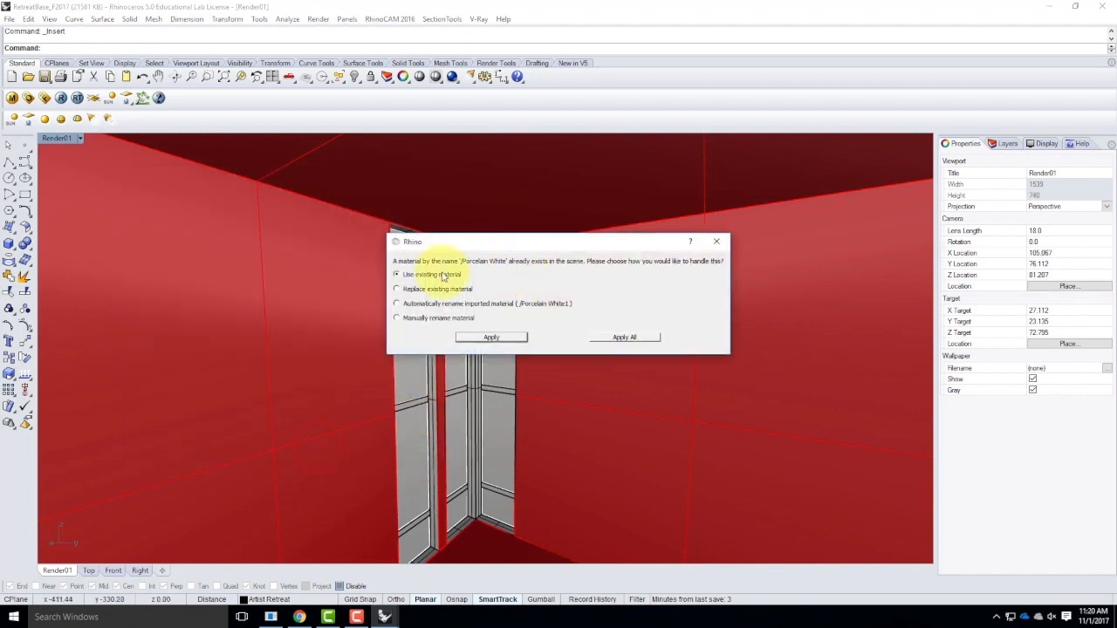
pyautogui.click(430, 289)
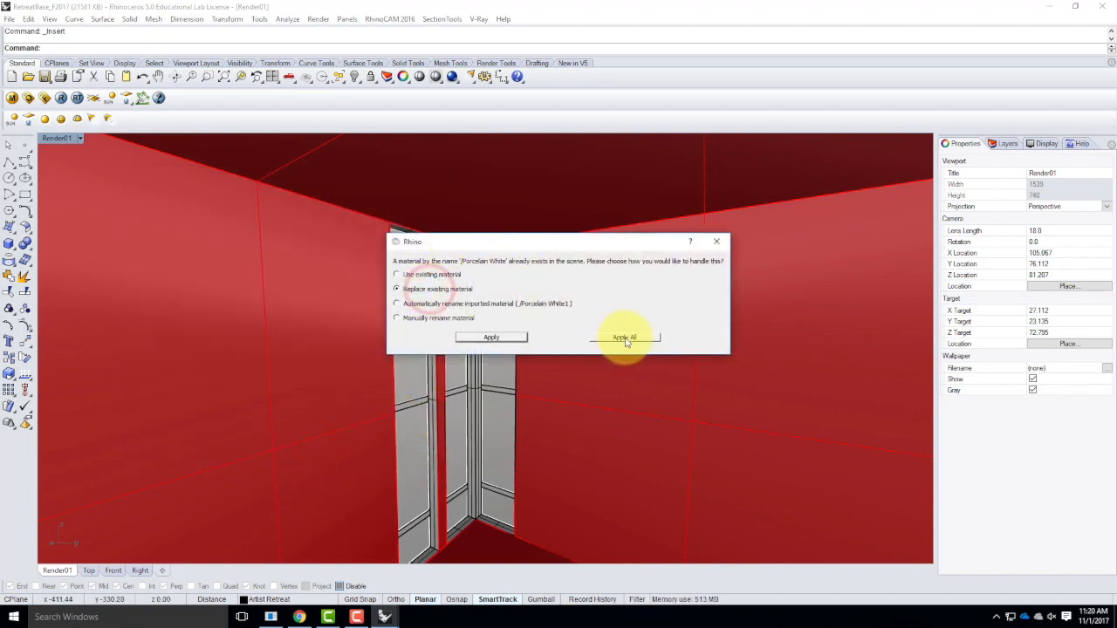
pyautogui.click(626, 341)
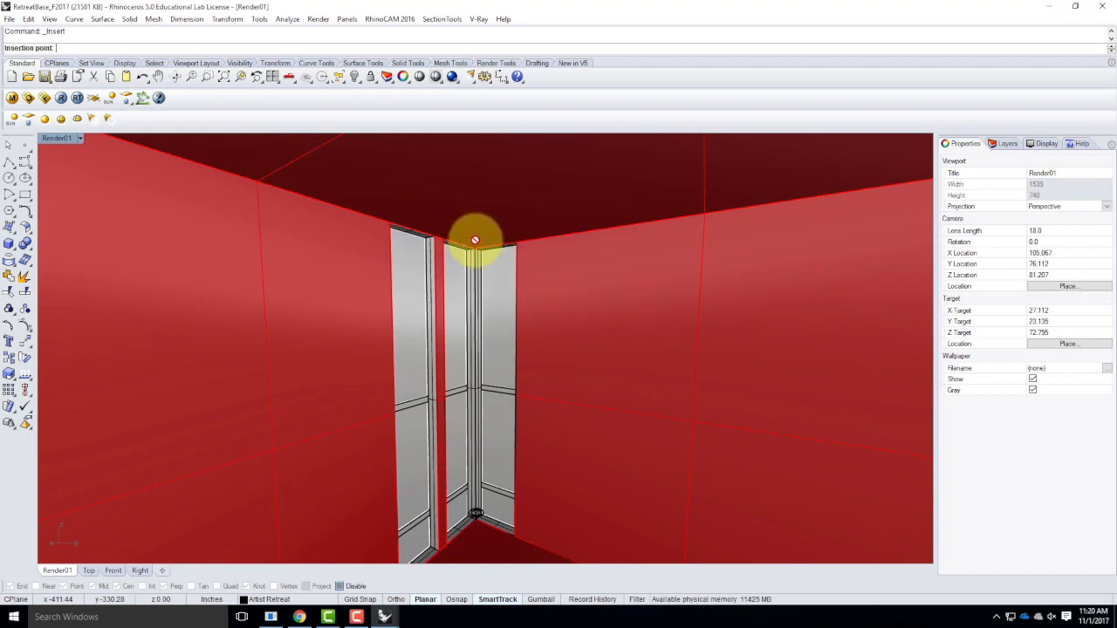
# Enable object snaps and place the can light block at the endpoint of the room's ceiling corner between the windows.
pyautogui.scroll(5, 476, 253)
pyautogui.scroll(3, 475, 254)
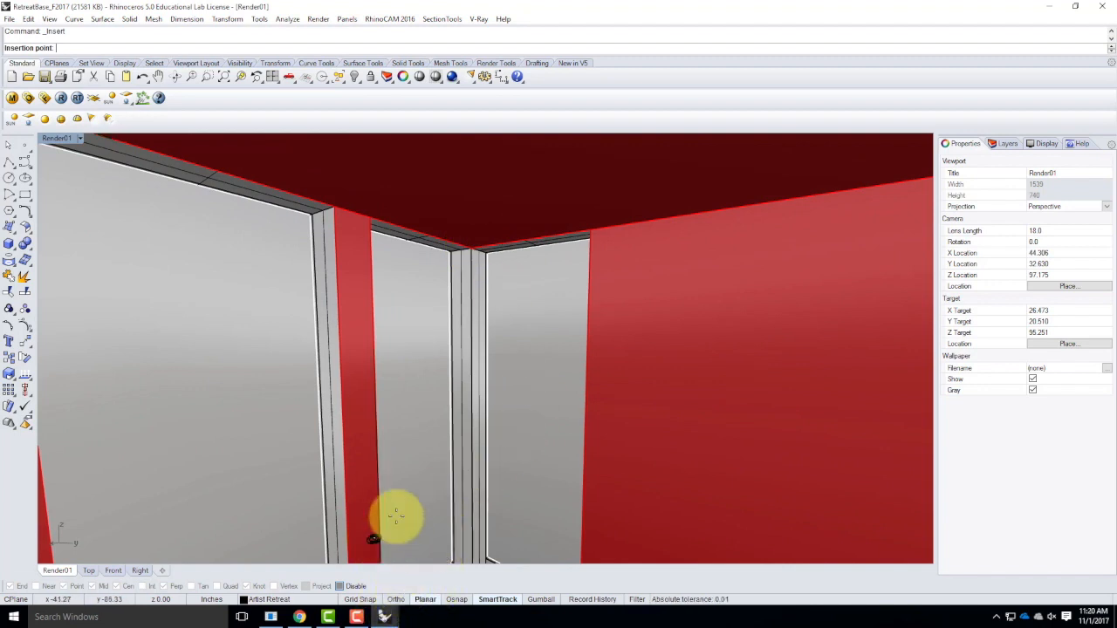
pyautogui.click(342, 585)
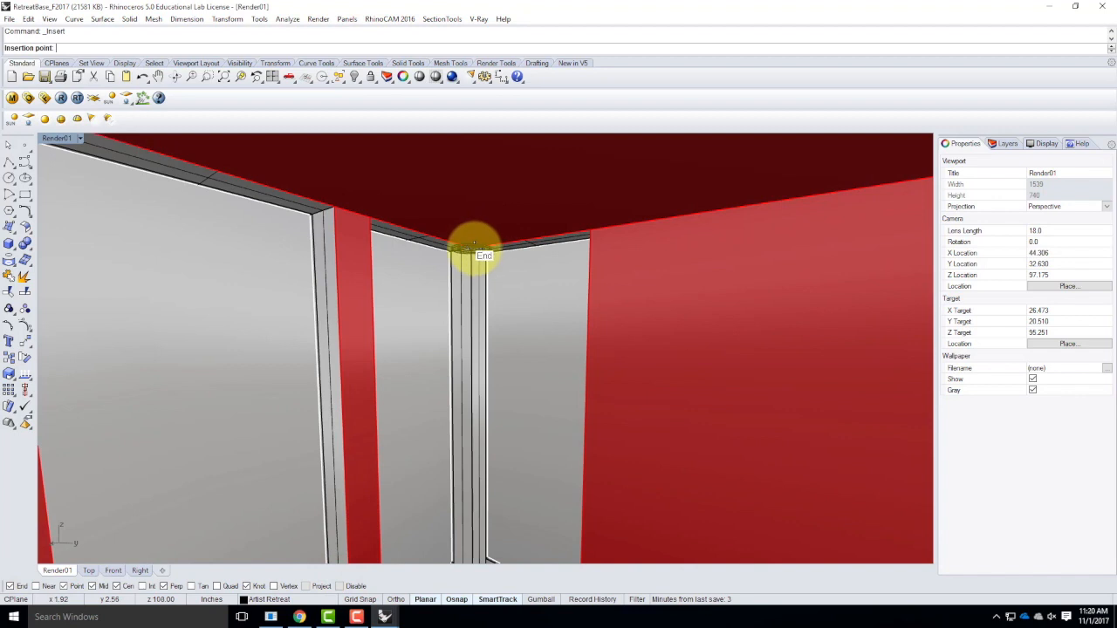
pyautogui.click(472, 250)
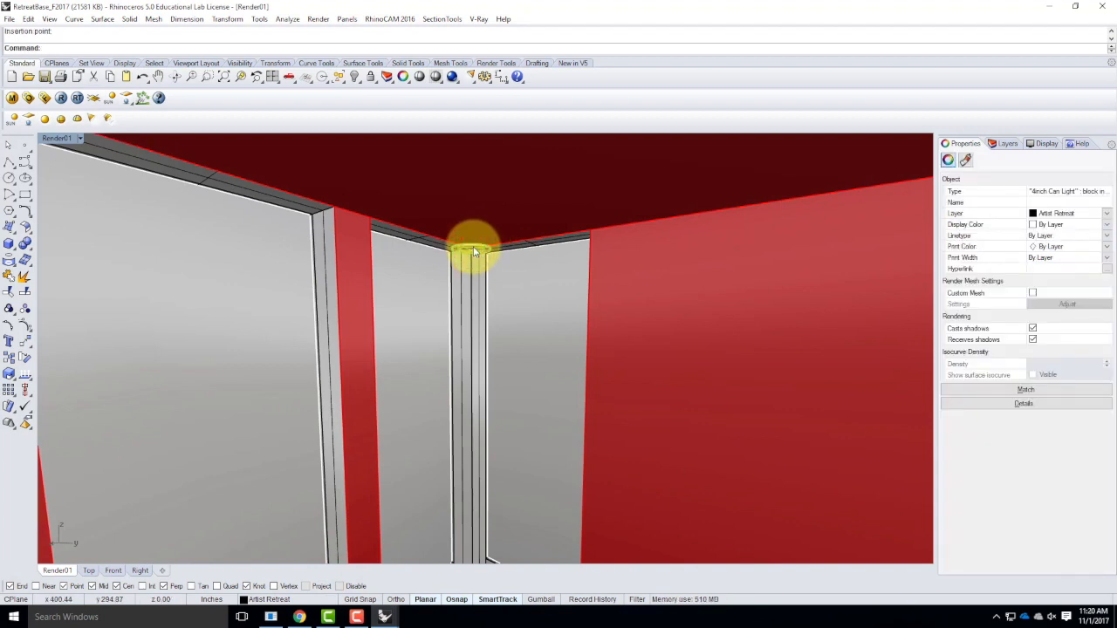
# Maximize the Top viewport and frame the can light at the room's corner.
pyautogui.doubleClick(52, 140)
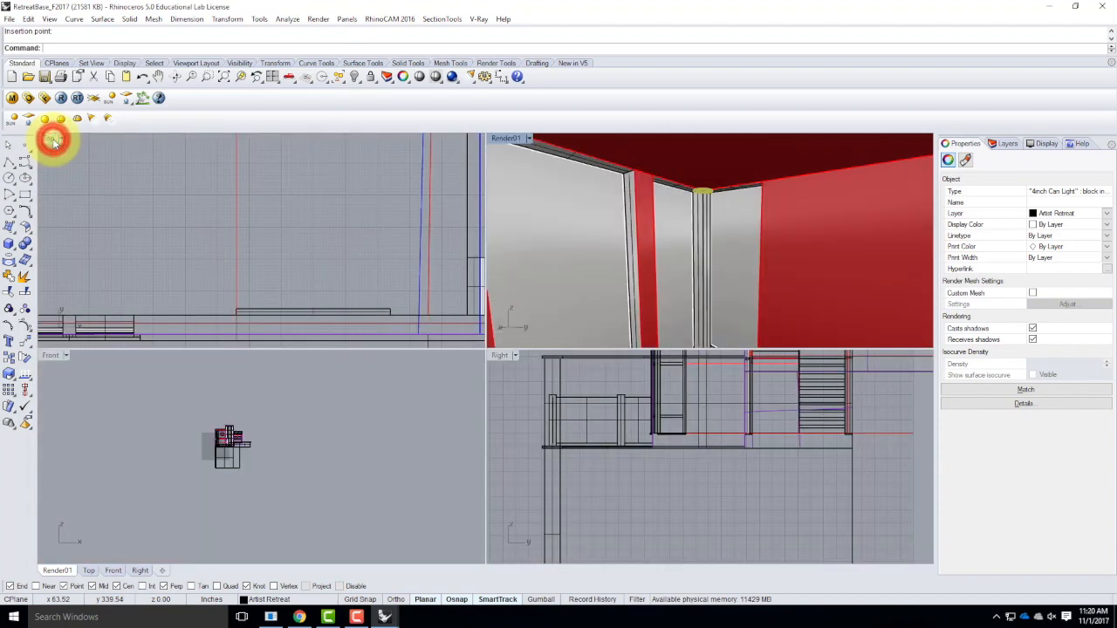
pyautogui.doubleClick(50, 137)
pyautogui.scroll(-5, 359, 382)
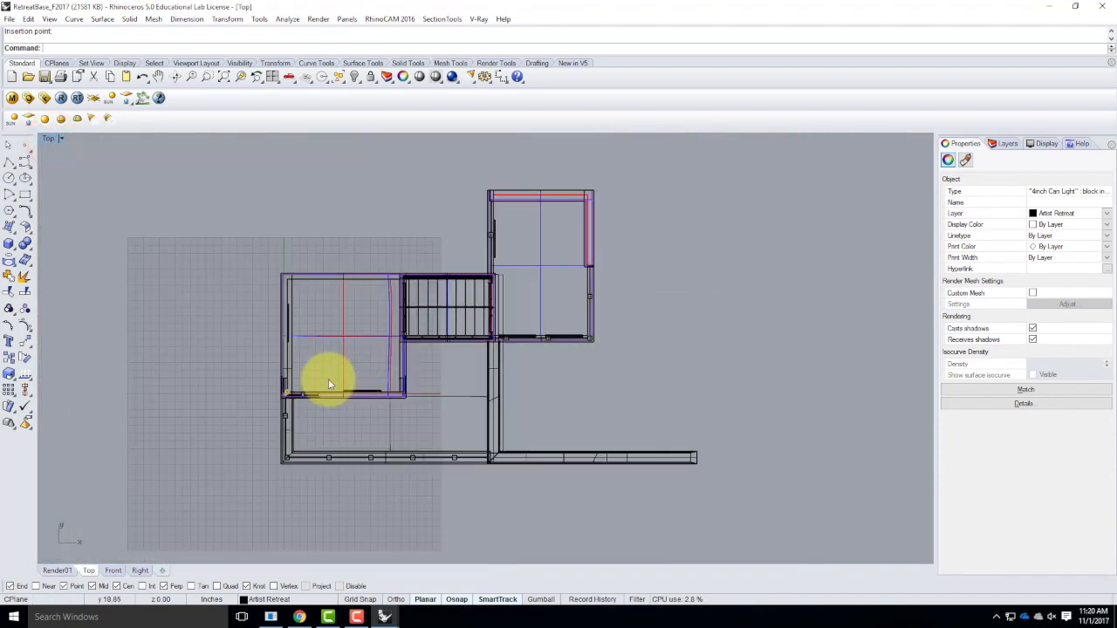
pyautogui.scroll(6, 295, 392)
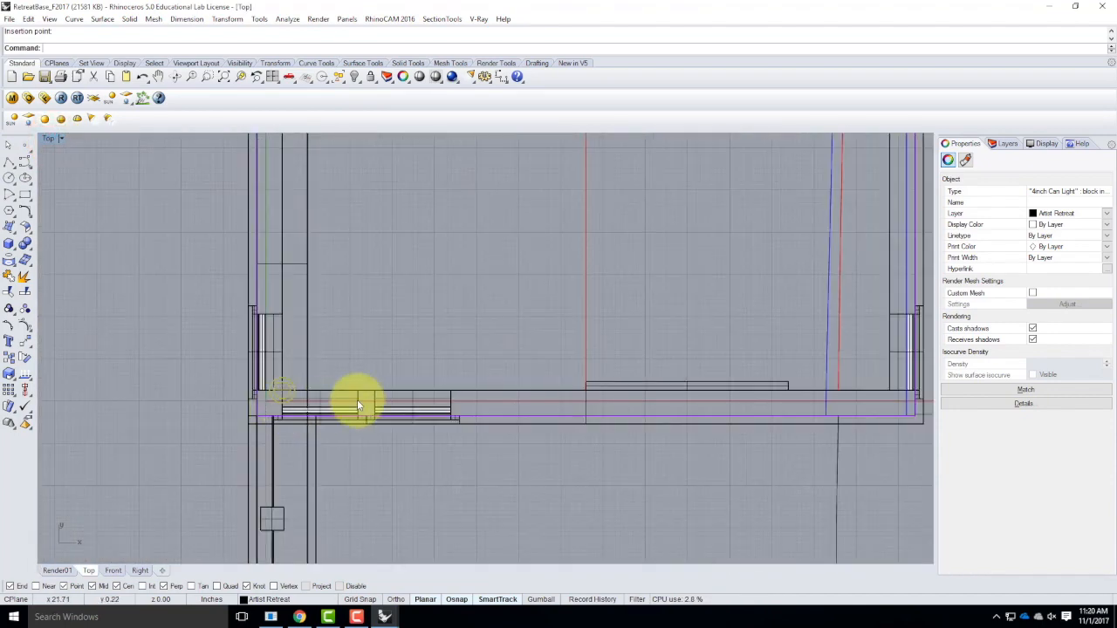
pyautogui.press('Return')
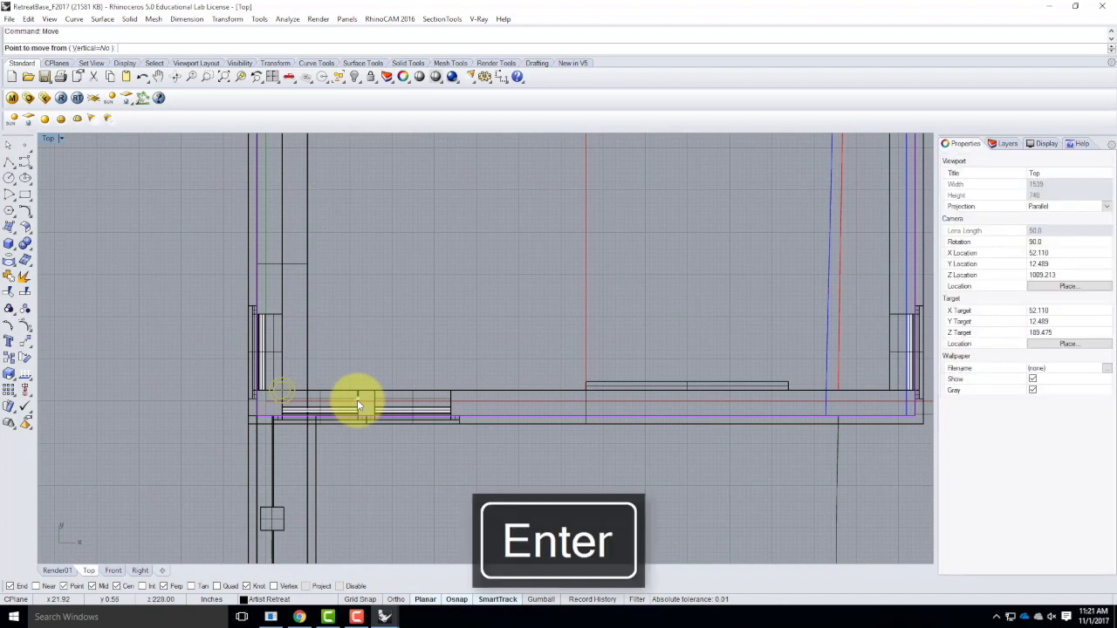
pyautogui.click(420, 318)
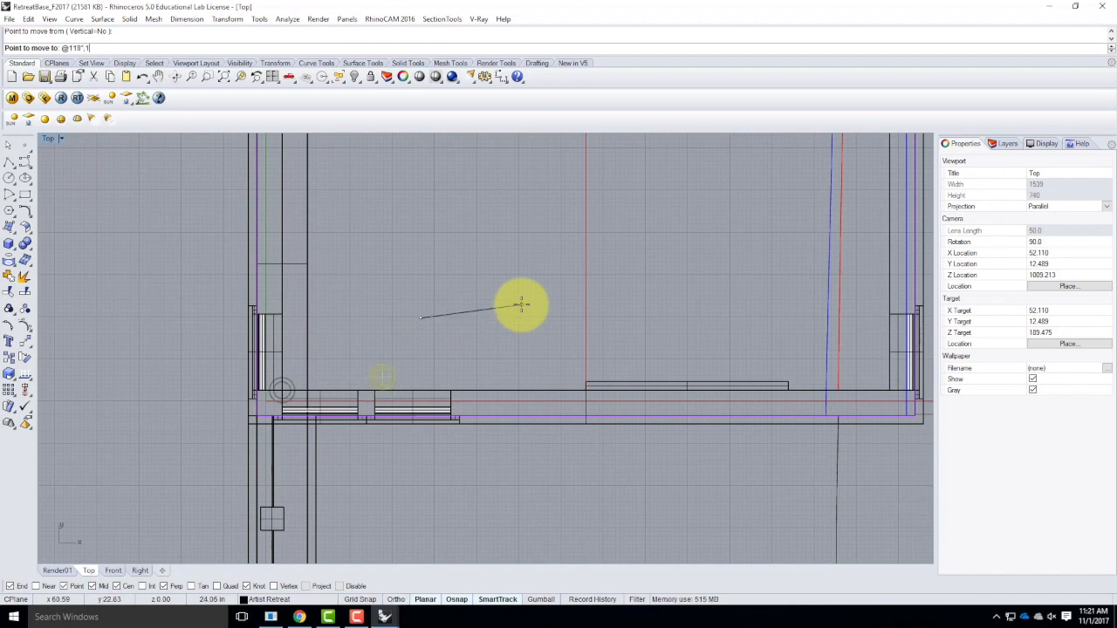
pyautogui.write('@118",18')
pyautogui.press('Return')
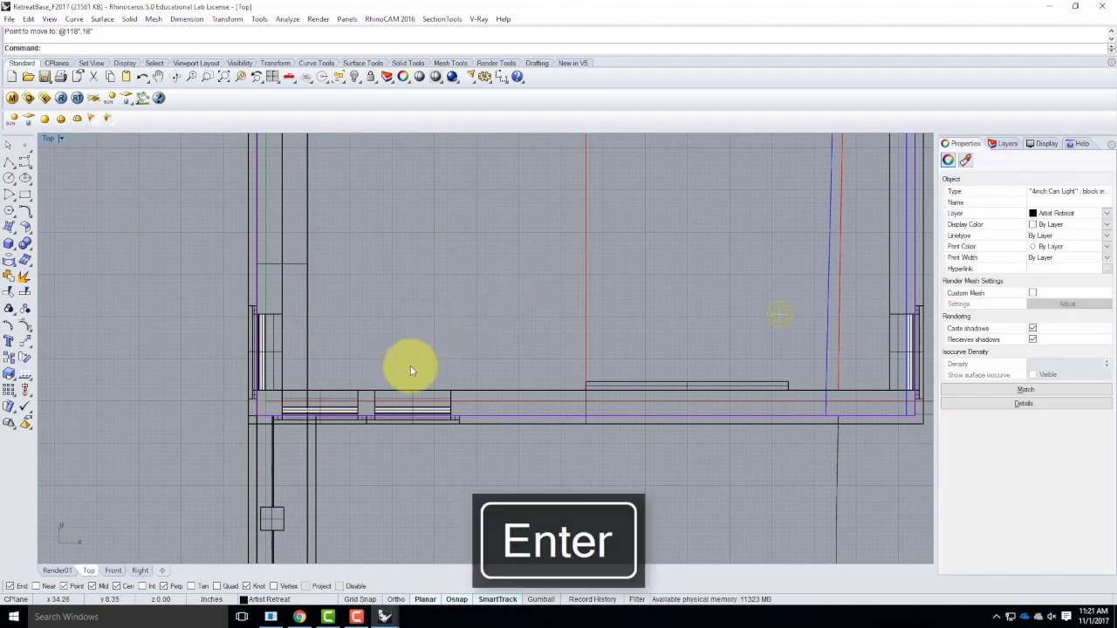
pyautogui.scroll(-3, 373, 377)
pyautogui.scroll(-3, 373, 377)
pyautogui.scroll(5, 494, 367)
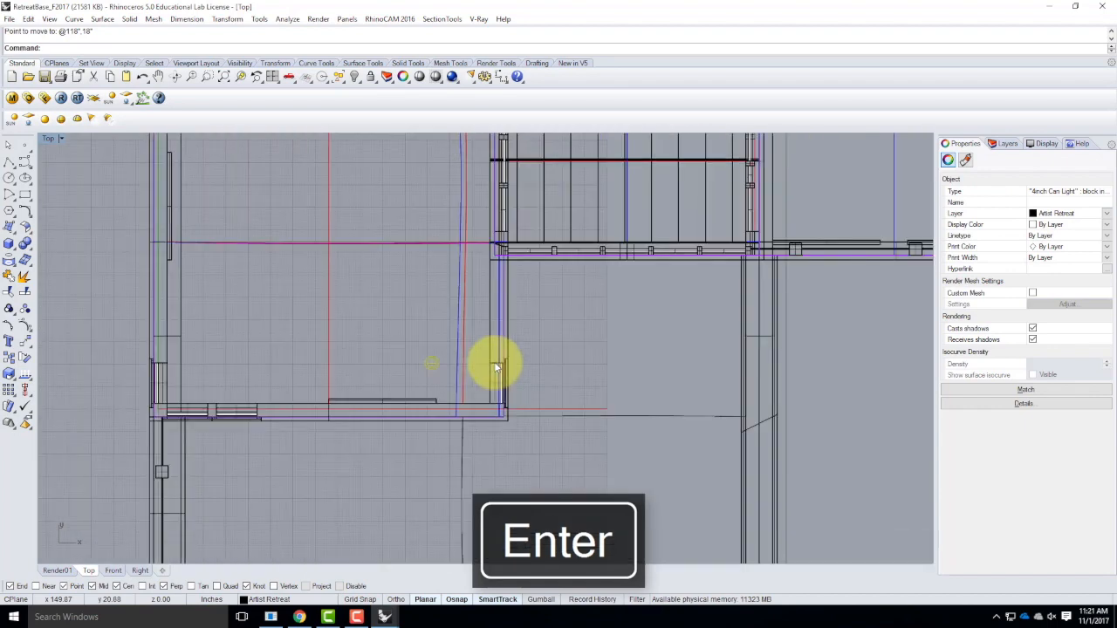
pyautogui.hotkey('ctrl', 'z')
# Move the can light 18 inches in the X direction, away from the room's corner.
pyautogui.press('Return')
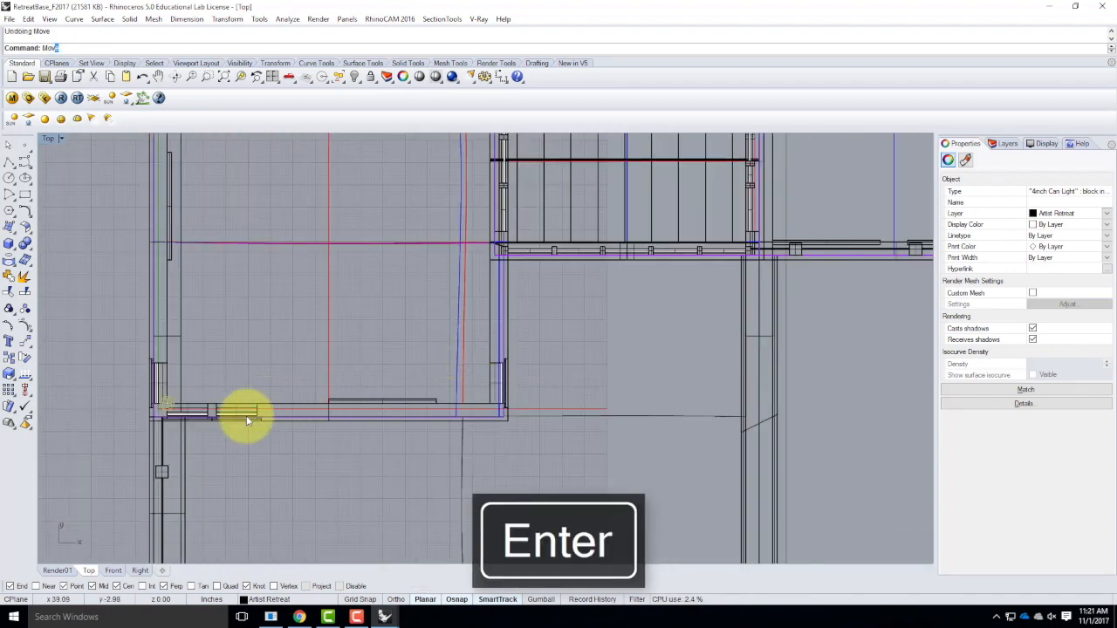
pyautogui.click(236, 343)
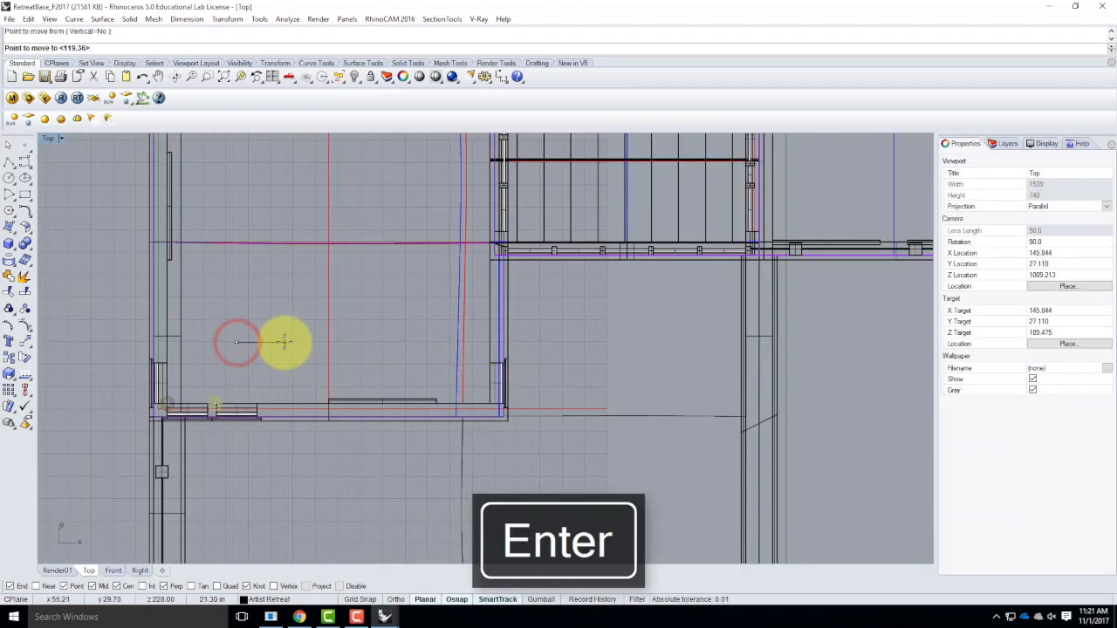
pyautogui.write('18')
pyautogui.hotkey('shift', 'Return')
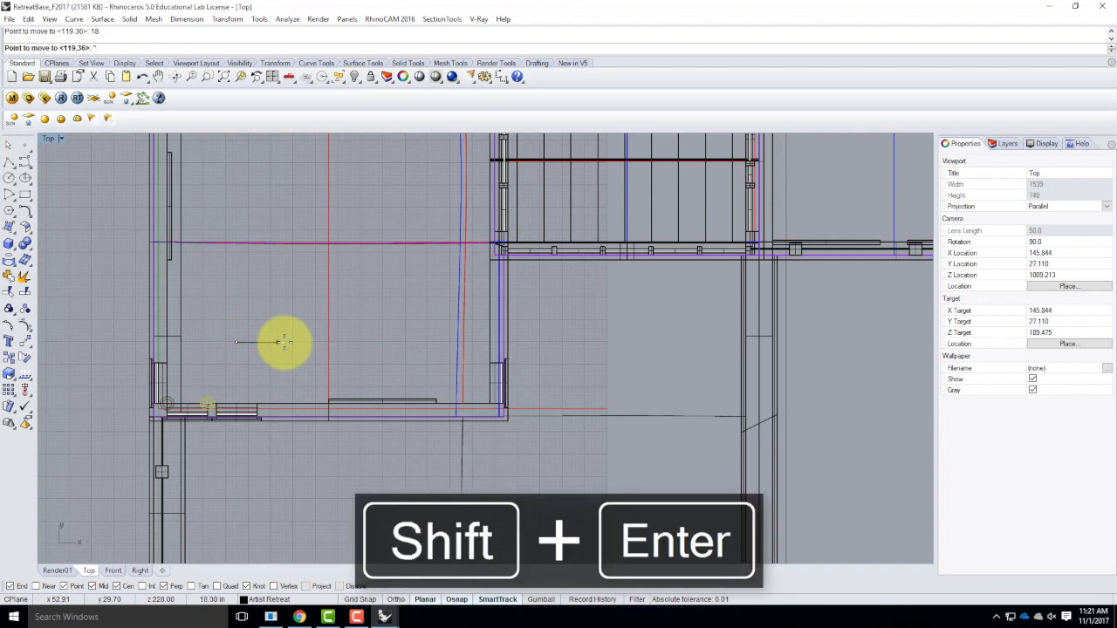
pyautogui.press('BackSpace')
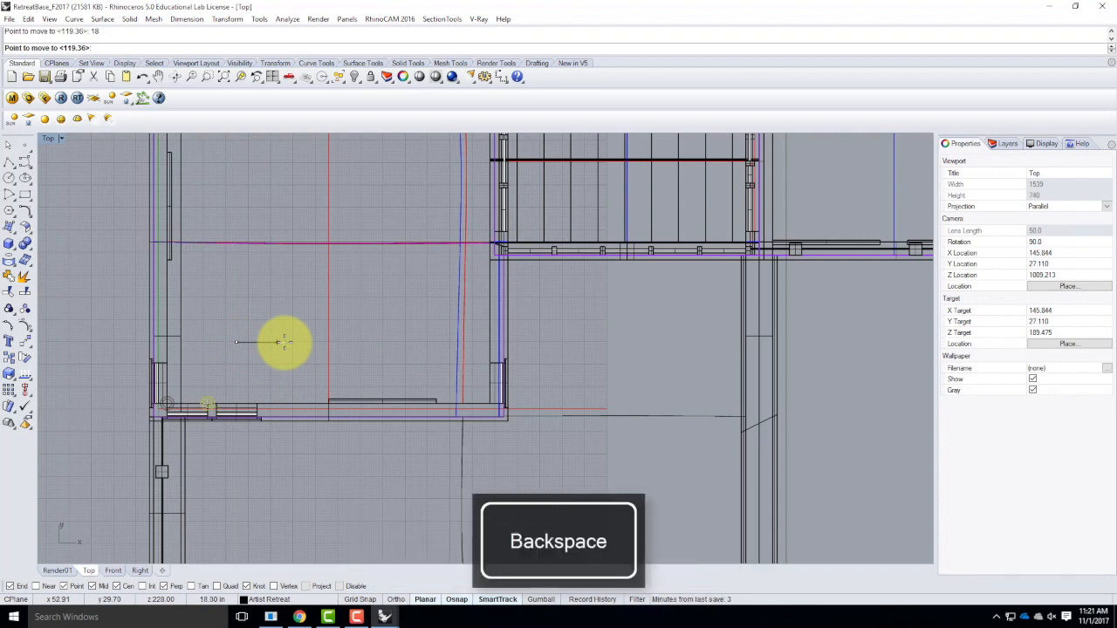
pyautogui.click(304, 343)
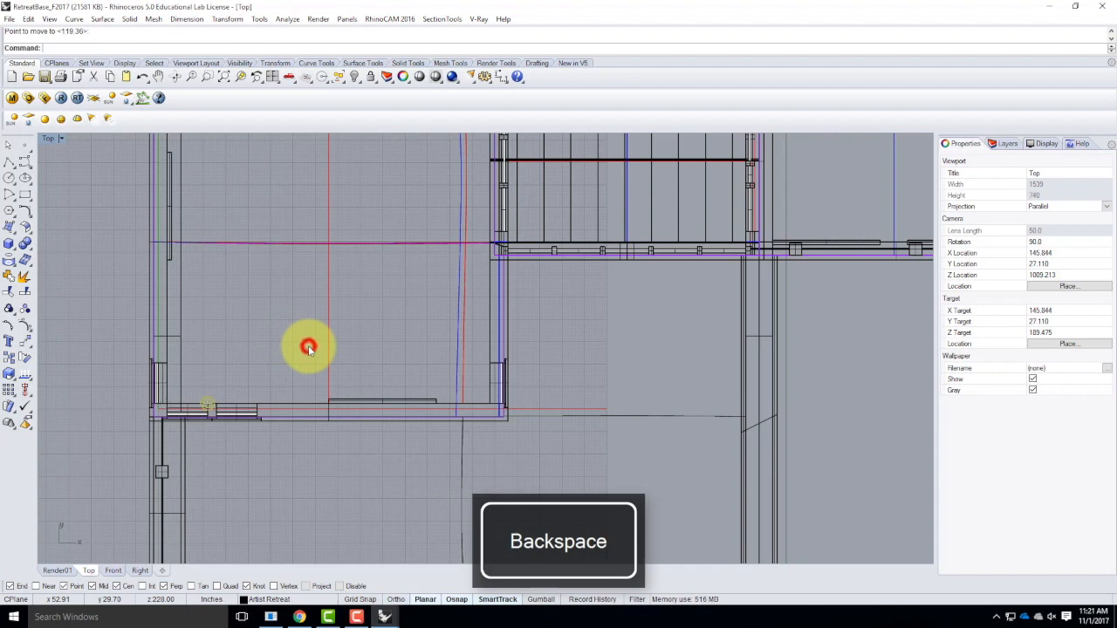
# Move the can light 18" in the Y direction into the room.
pyautogui.rightClick(228, 366)
pyautogui.click(268, 376)
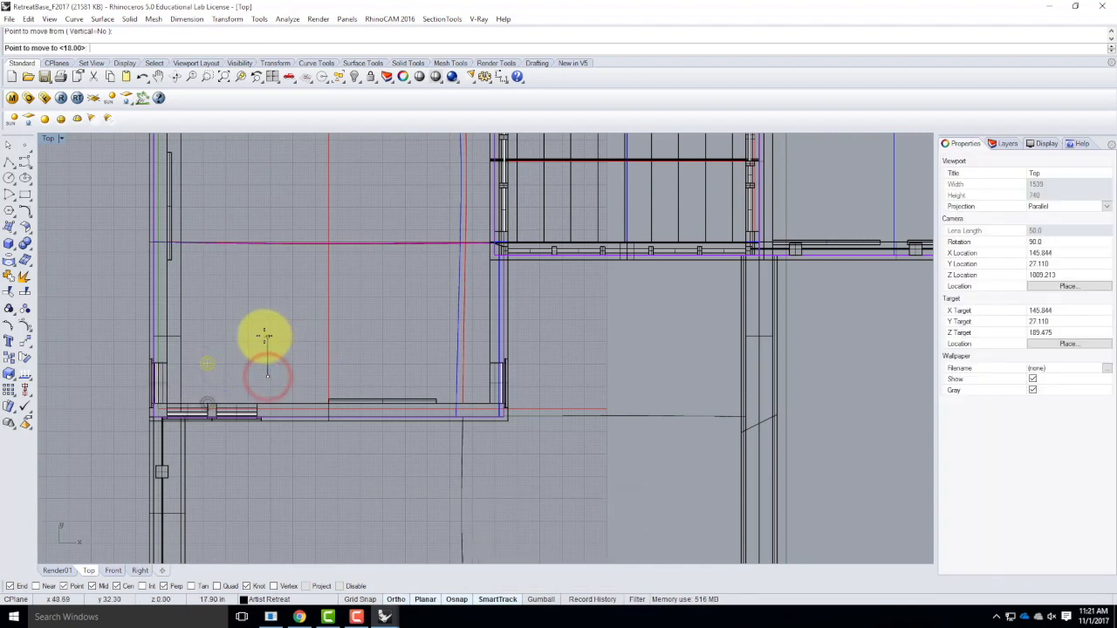
pyautogui.write('18"')
pyautogui.press('Return')
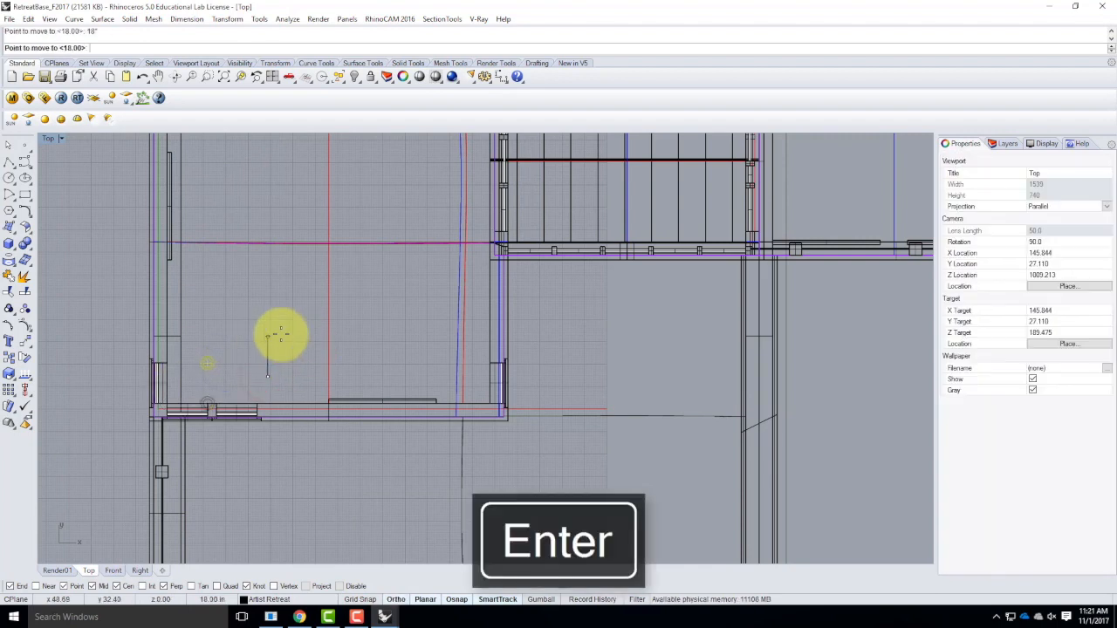
pyautogui.click(296, 315)
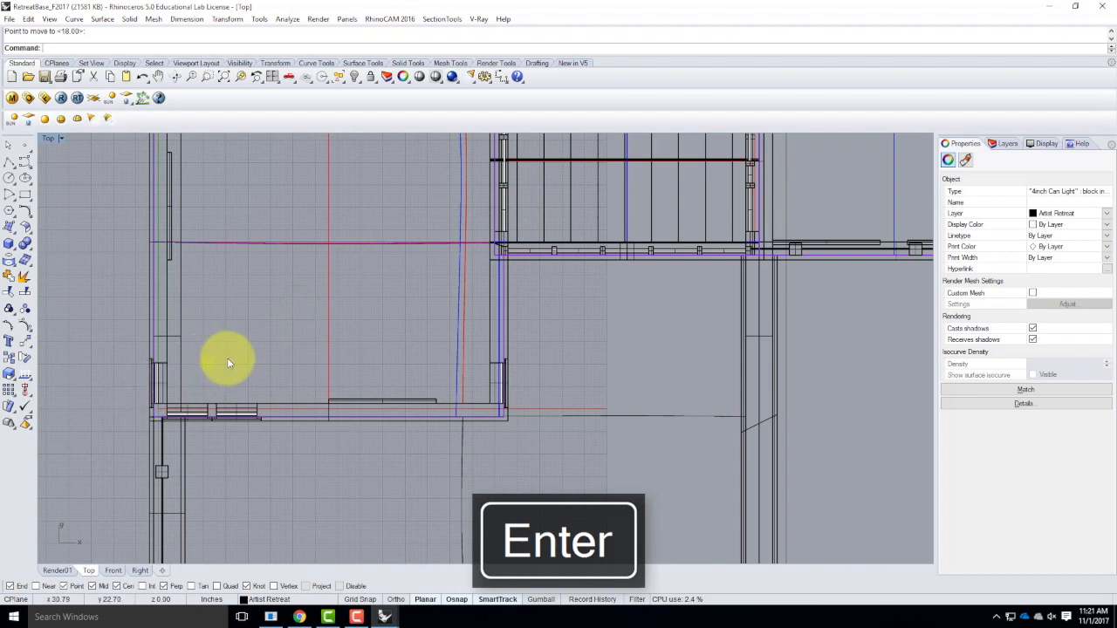
# With Ortho enabled, copy the corner can light 4' and 8' in the Y direction along the wall.
pyautogui.press('Return')
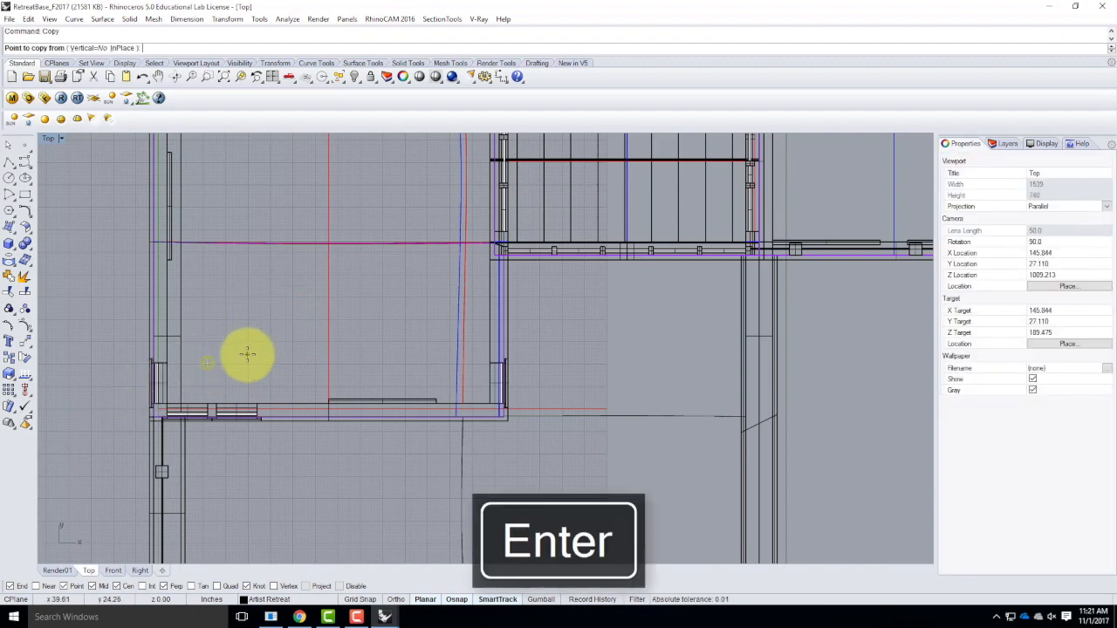
pyautogui.click(396, 600)
pyautogui.click(250, 361)
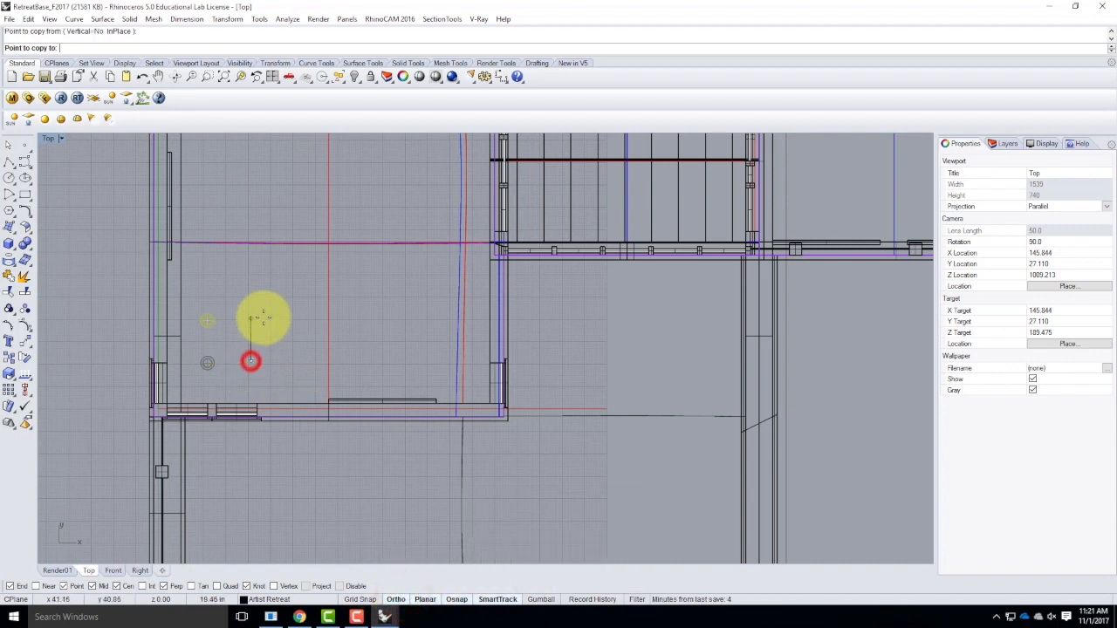
pyautogui.write('4')
pyautogui.press('Return')
pyautogui.click(263, 318)
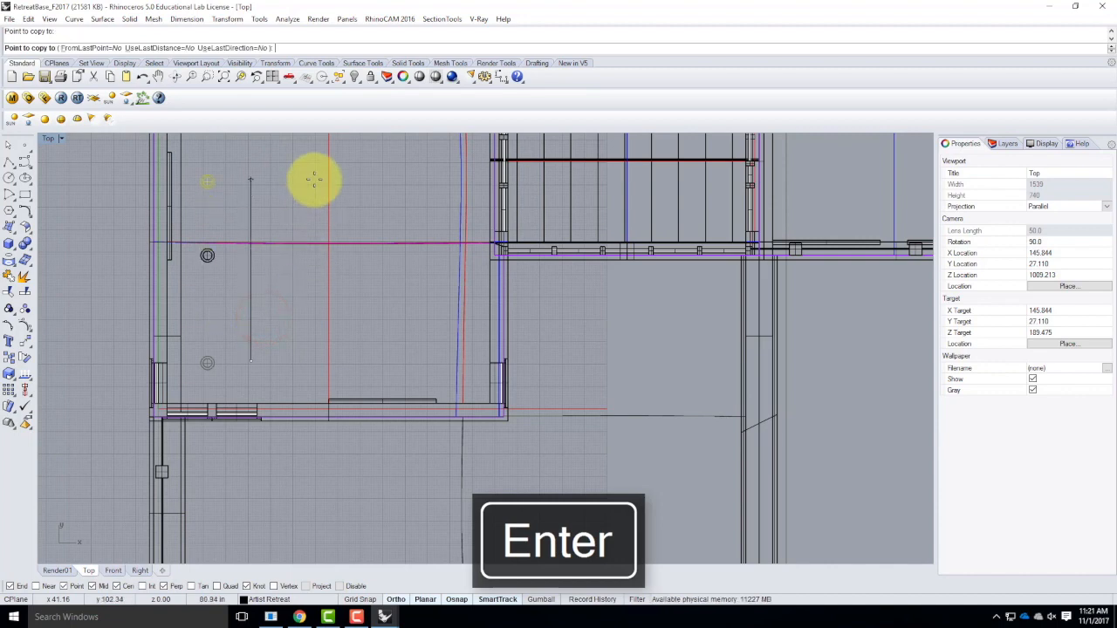
pyautogui.write("8'")
pyautogui.press('Return')
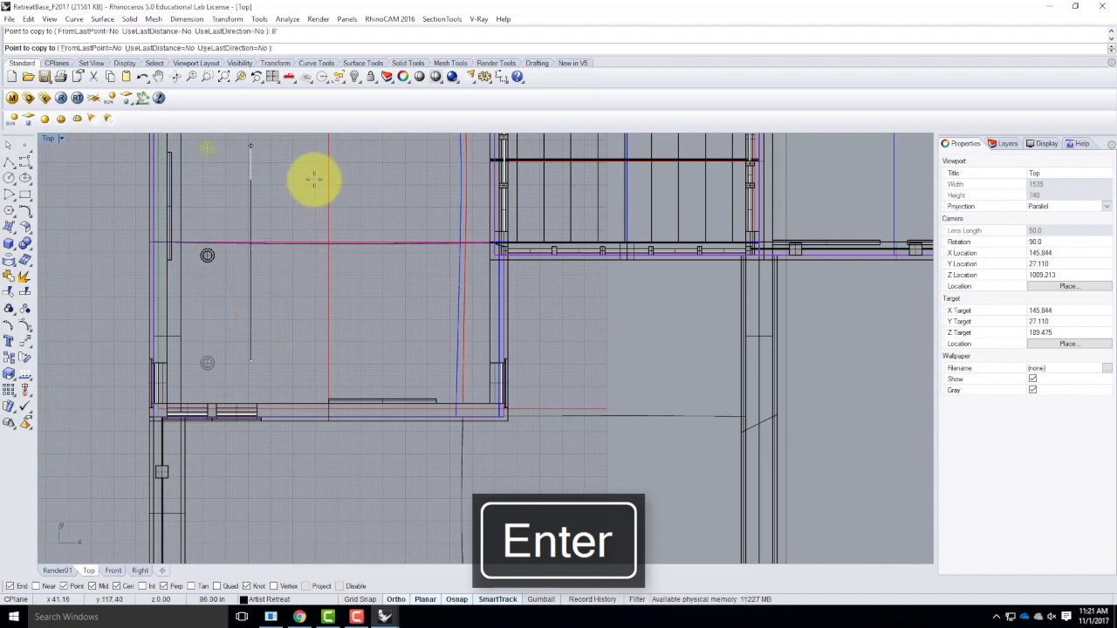
pyautogui.click(315, 179)
# Copy the same corner can light 4' and 8' in the X direction along the adjoining wall.
pyautogui.scroll(-6, 291, 340)
pyautogui.scroll(2, 285, 318)
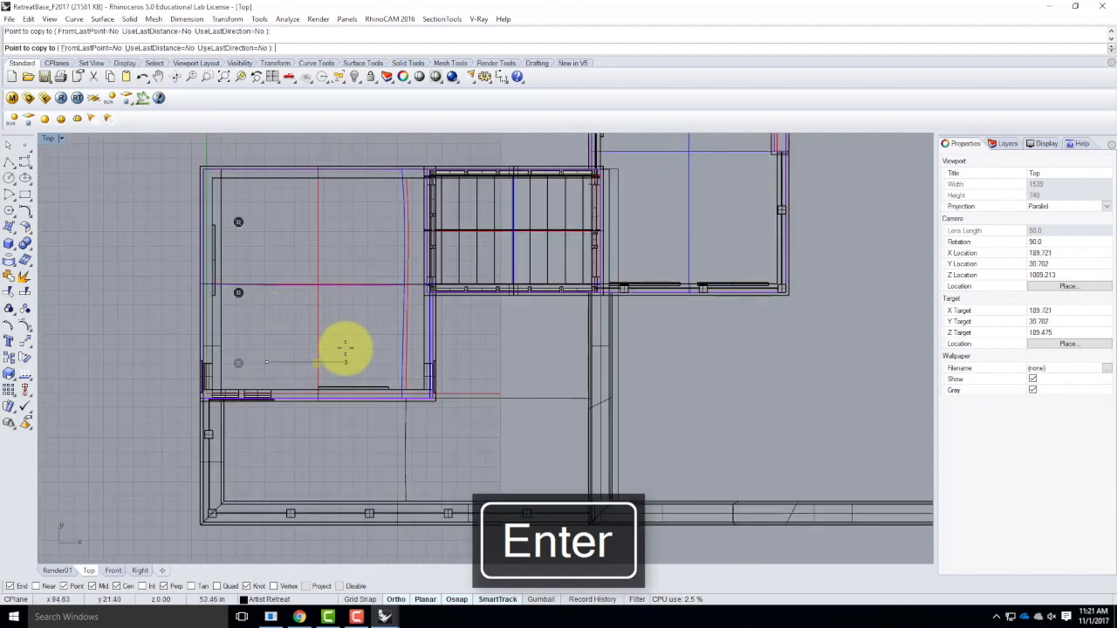
pyautogui.click(354, 348)
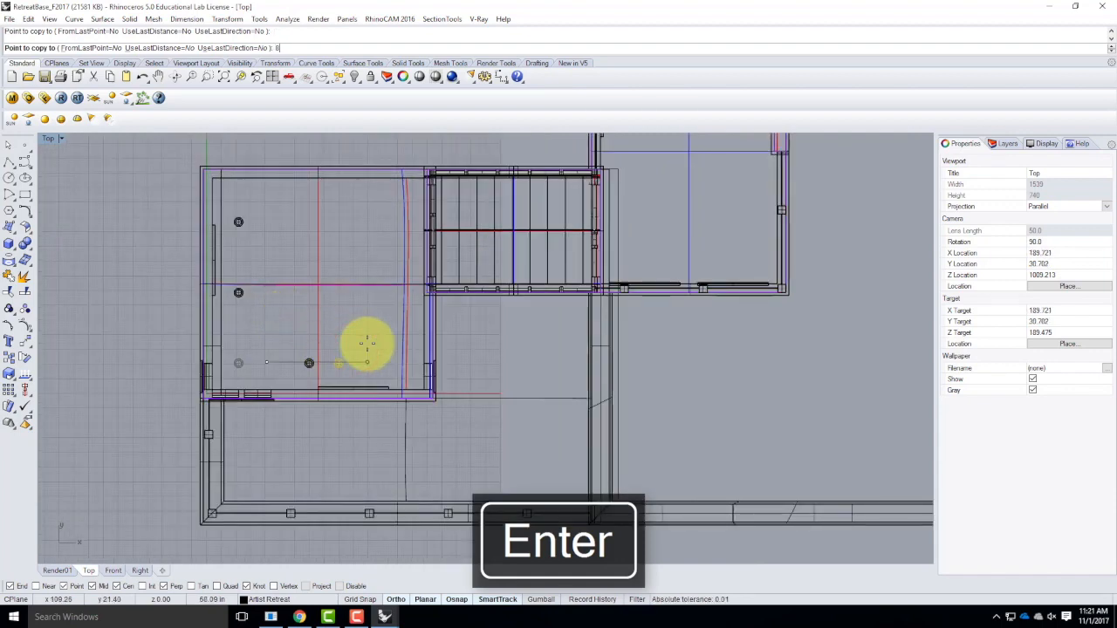
pyautogui.click(367, 343)
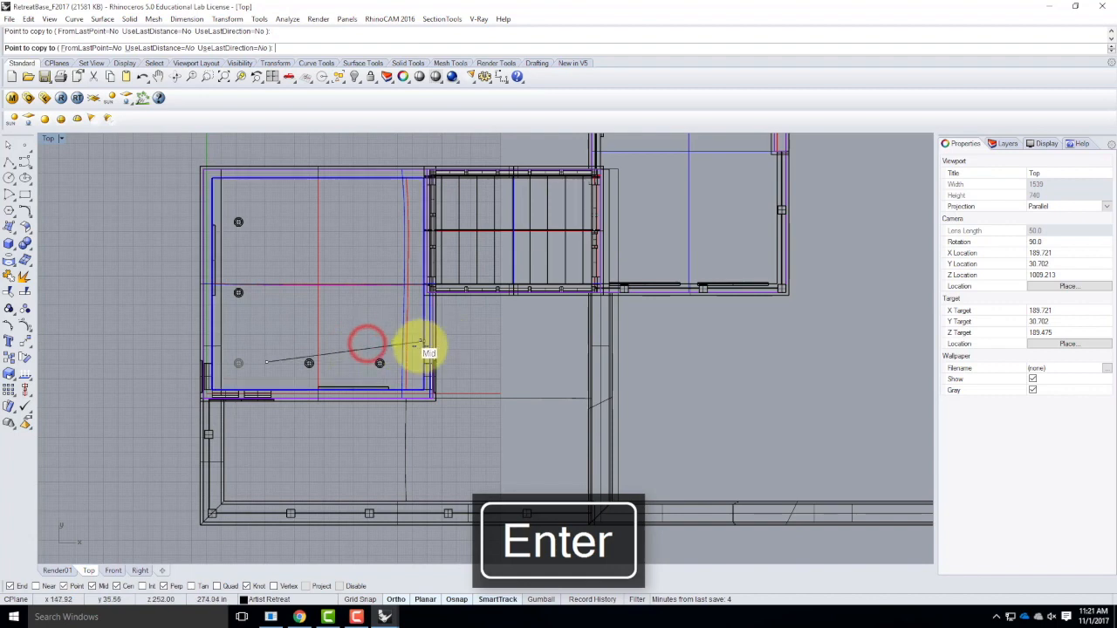
pyautogui.press('Escape')
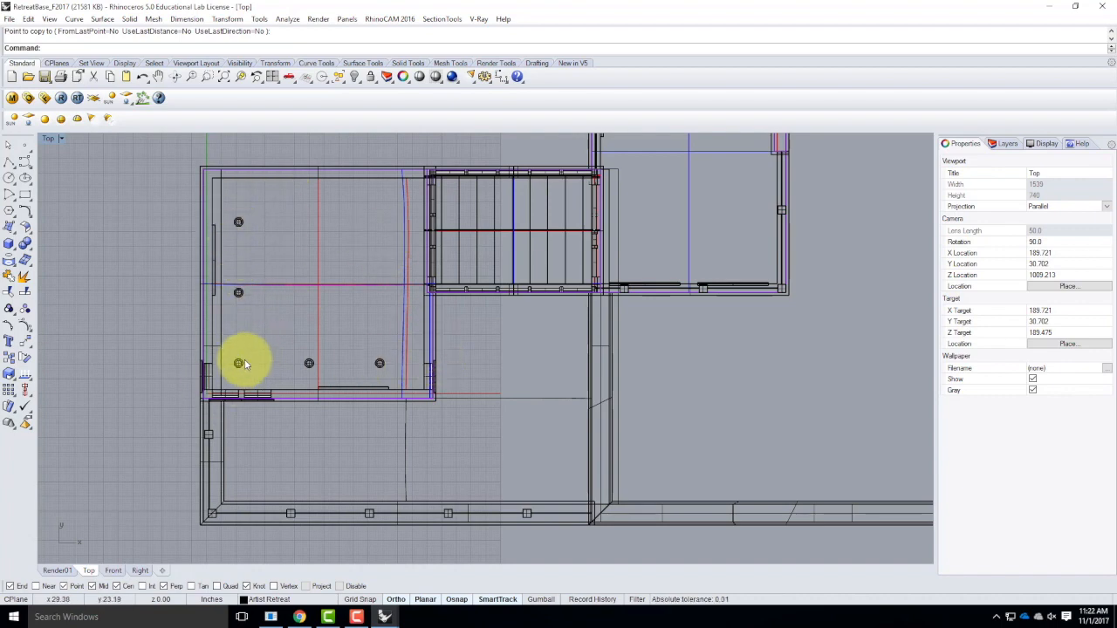
# Select all five can lights in the room and restore the four-viewport layout.
pyautogui.keyDown('shift'); pyautogui.click(309, 363); pyautogui.keyUp('shift')
pyautogui.keyDown('shift'); pyautogui.click(379, 363); pyautogui.keyUp('shift')
pyautogui.keyDown('shift'); pyautogui.click(240, 292); pyautogui.keyUp('shift')
pyautogui.keyDown('shift'); pyautogui.click(238, 225); pyautogui.keyUp('shift')
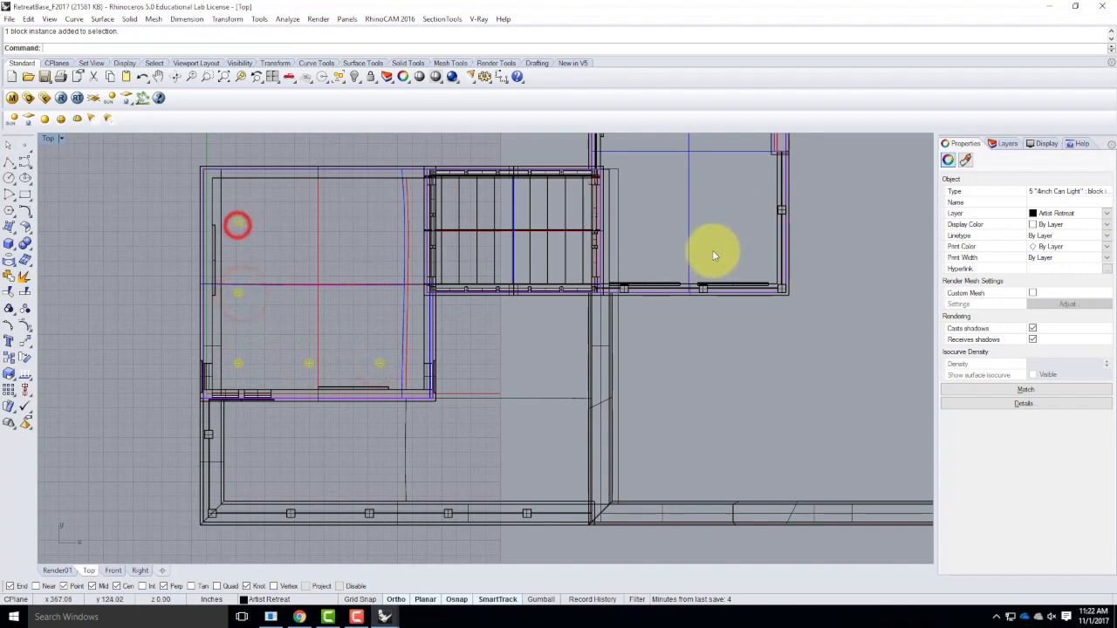
pyautogui.scroll(-4, 576, 358)
pyautogui.scroll(2, 666, 256)
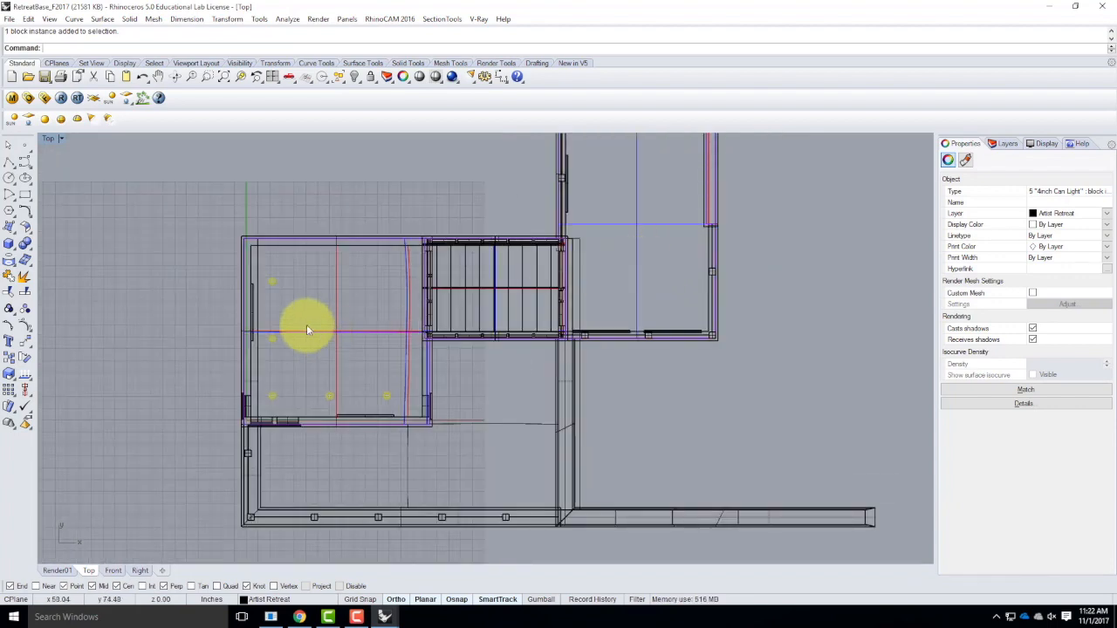
pyautogui.doubleClick(50, 139)
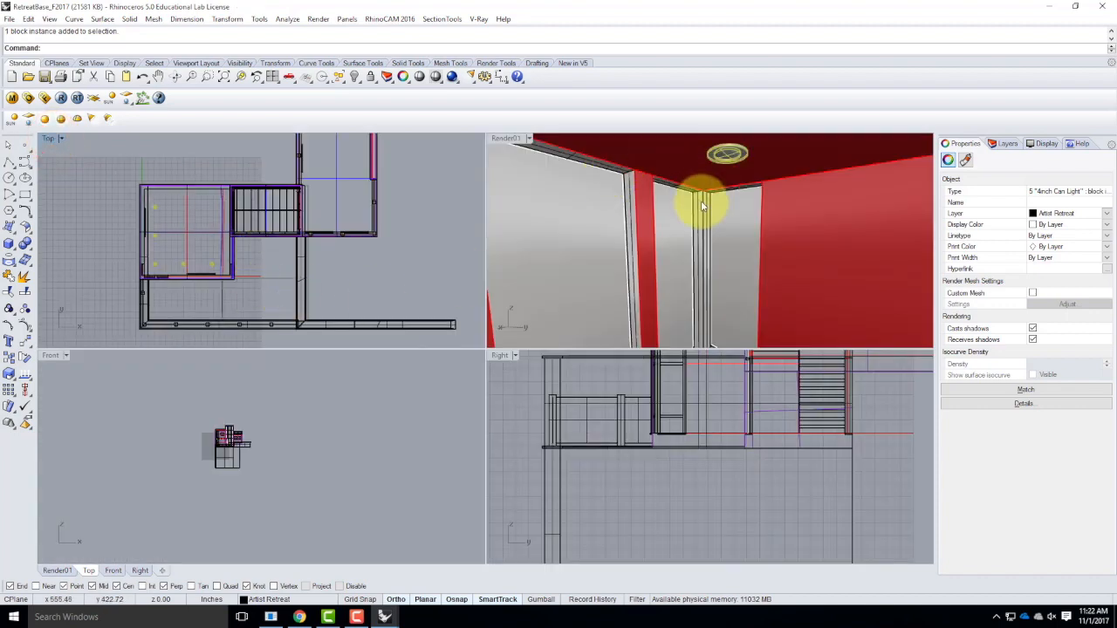
# Copy the five can lights from the room's ceiling corner to the matching ceiling corner one floor up.
pyautogui.press('Return')
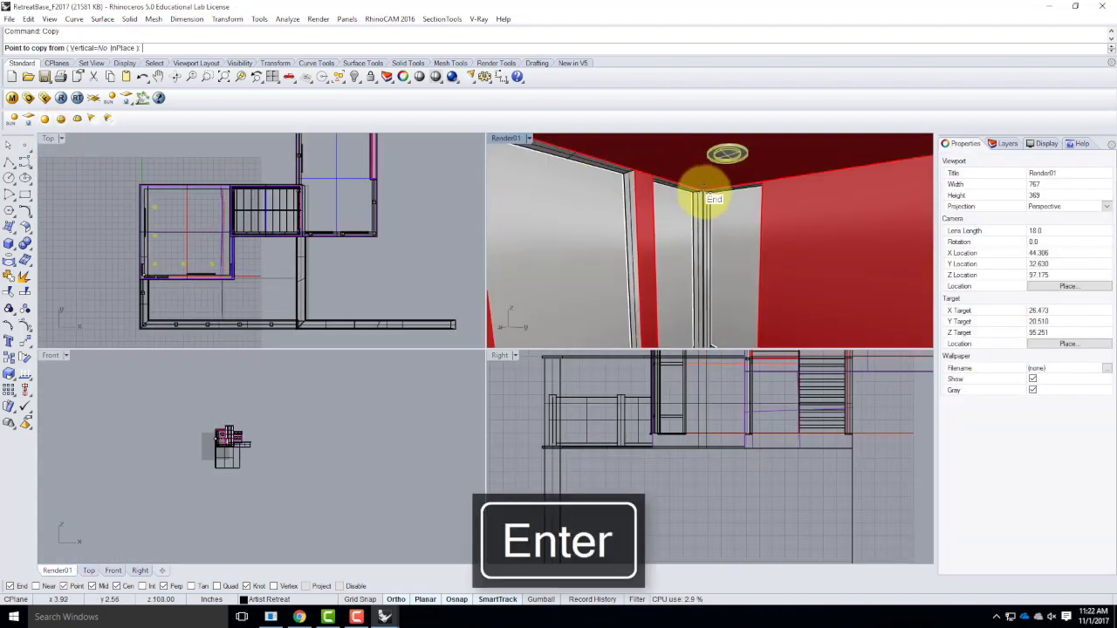
pyautogui.click(704, 191)
pyautogui.scroll(-8, 741, 218)
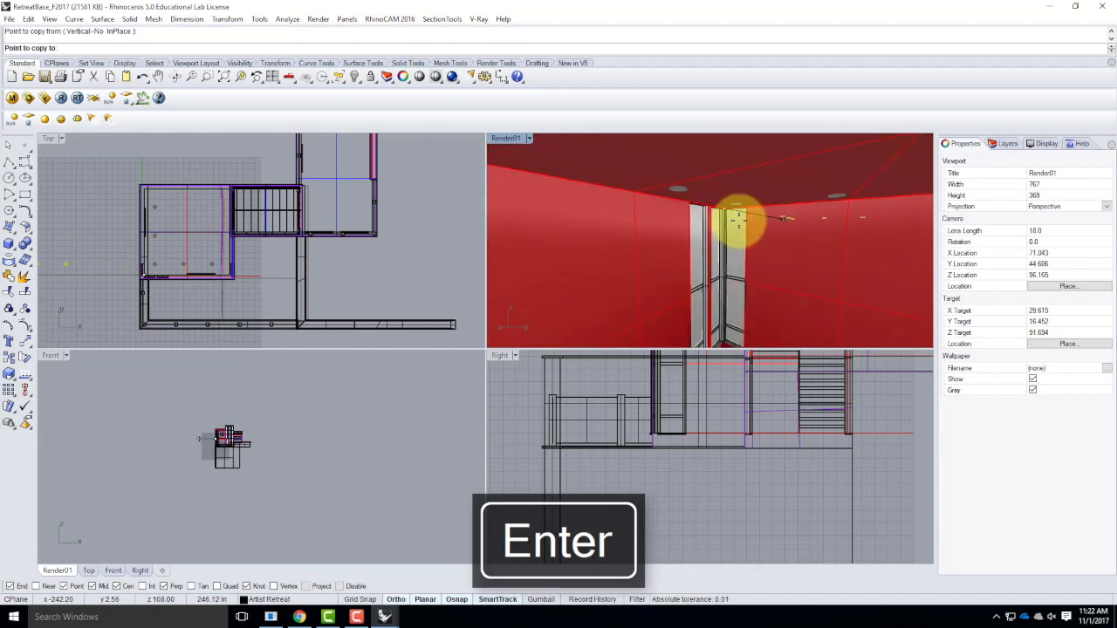
pyautogui.scroll(-10, 694, 249)
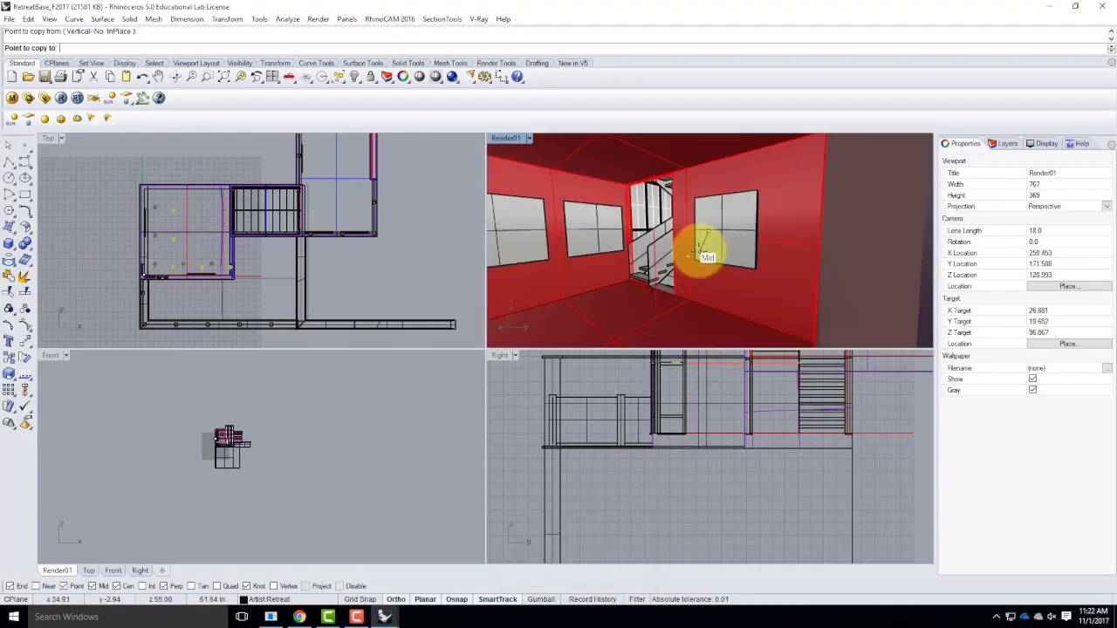
pyautogui.scroll(8, 690, 166)
pyautogui.scroll(-8, 671, 262)
pyautogui.scroll(7, 761, 252)
pyautogui.scroll(8, 709, 325)
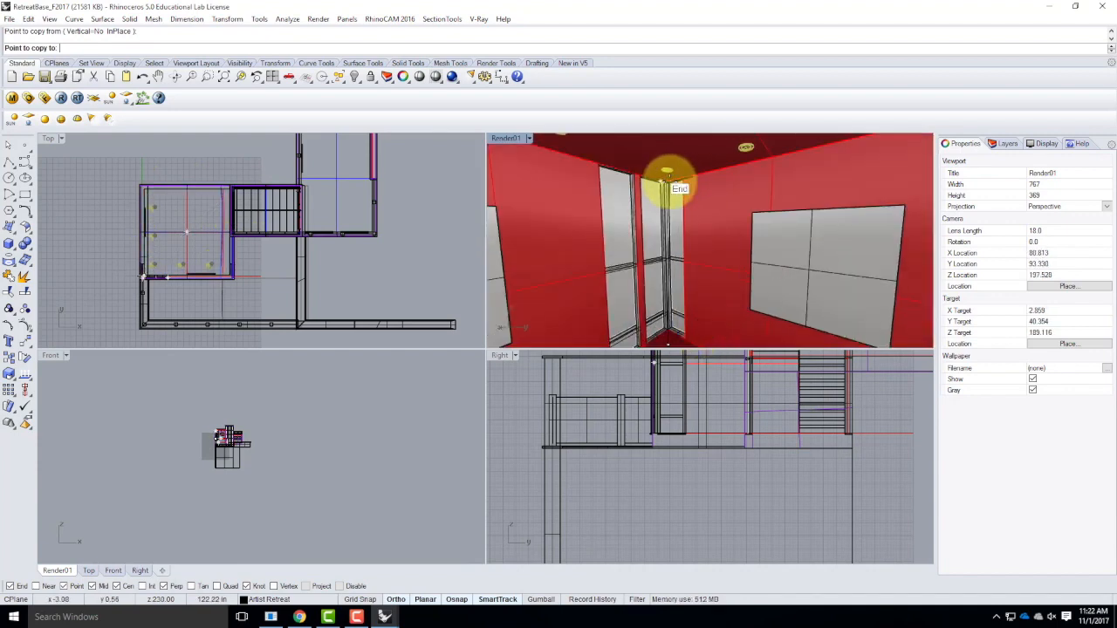
pyautogui.scroll(5, 670, 185)
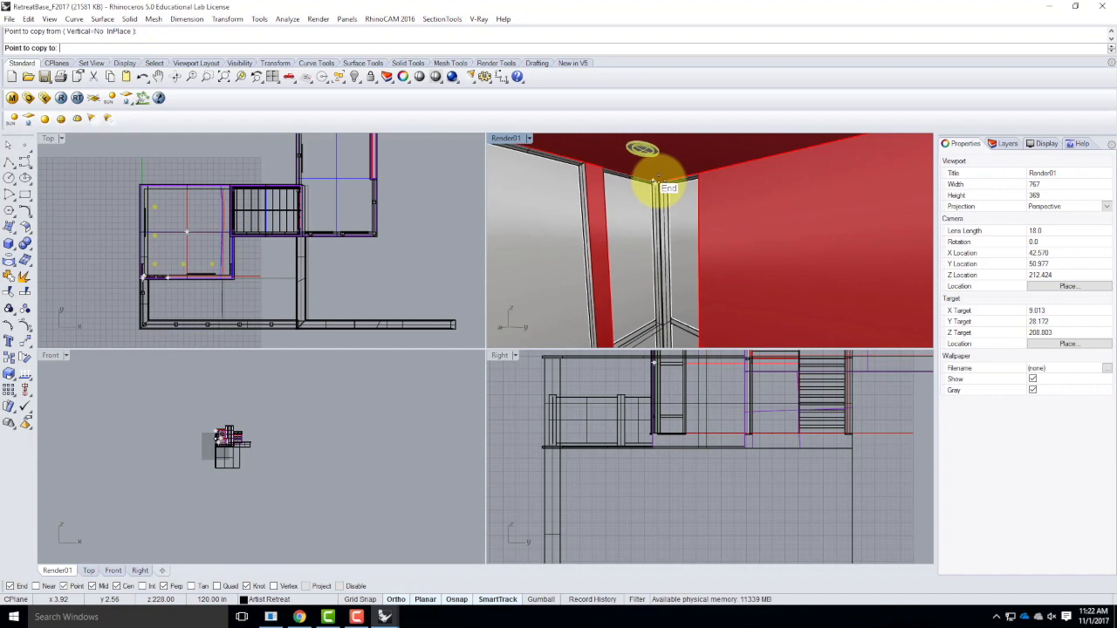
pyautogui.click(656, 184)
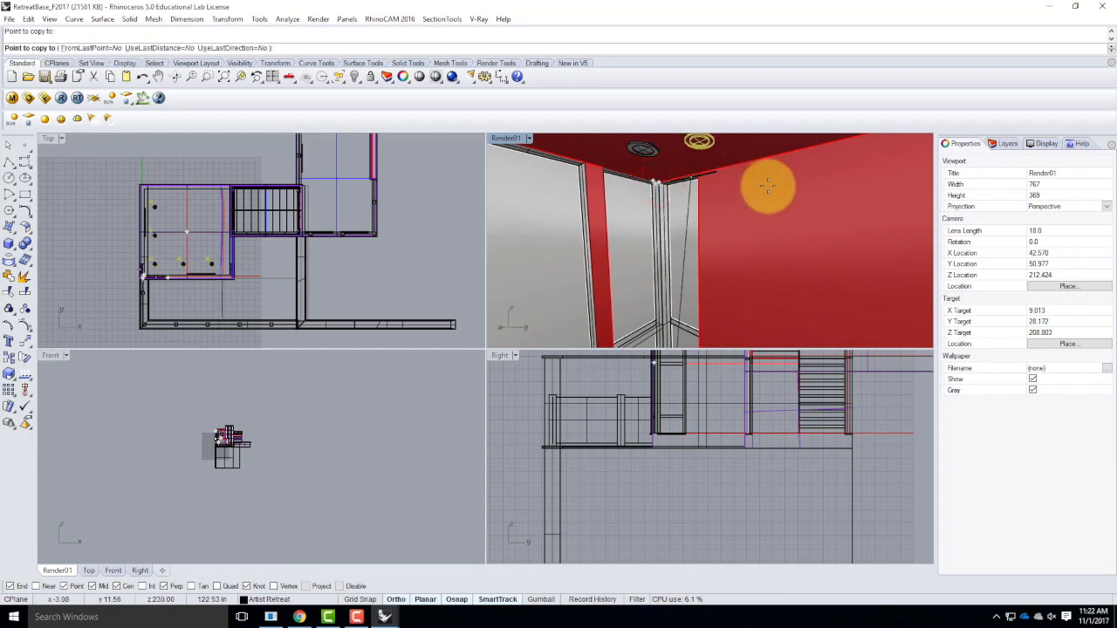
# Place another copy of the five can lights at the ceiling corner of the room beyond the stairs.
pyautogui.scroll(-5, 712, 157)
pyautogui.scroll(-7, 713, 157)
pyautogui.scroll(-5, 773, 214)
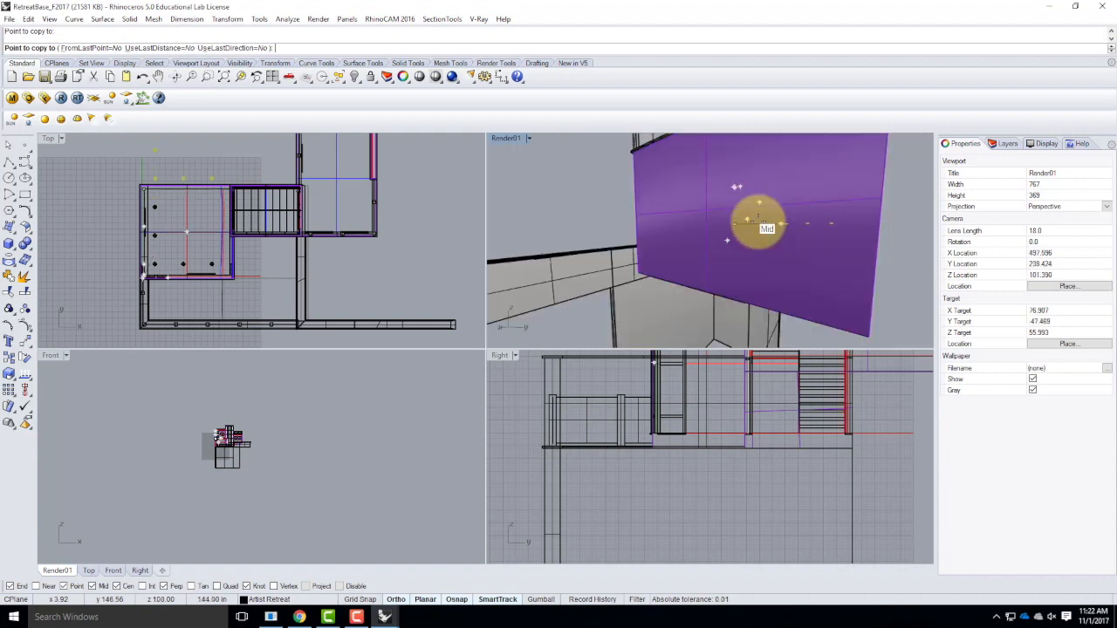
pyautogui.keyDown('shift'); pyautogui.moveTo(668, 189); pyautogui.dragTo(731, 215, button='right'); pyautogui.keyUp('shift')
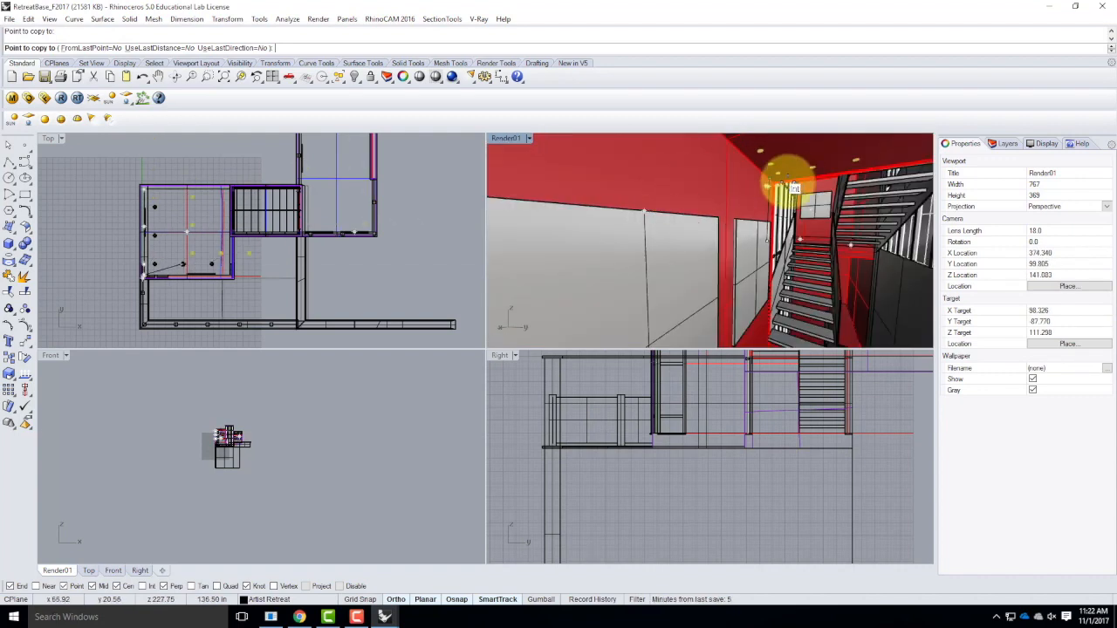
pyautogui.moveTo(806, 179); pyautogui.dragTo(764, 183, button='right')
pyautogui.scroll(2, 688, 184)
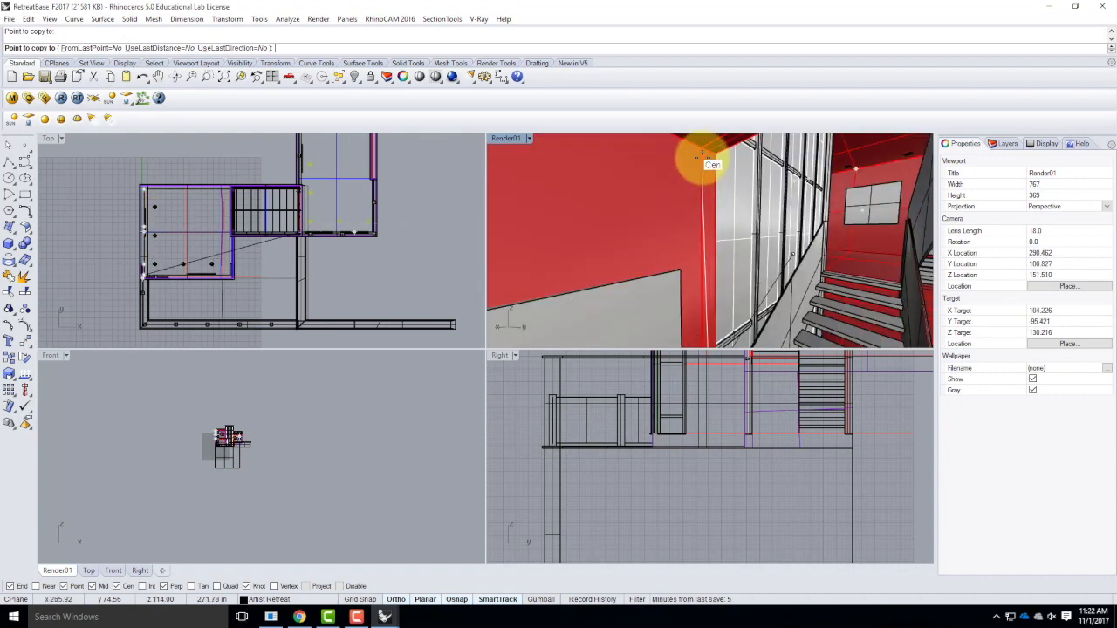
pyautogui.click(702, 144)
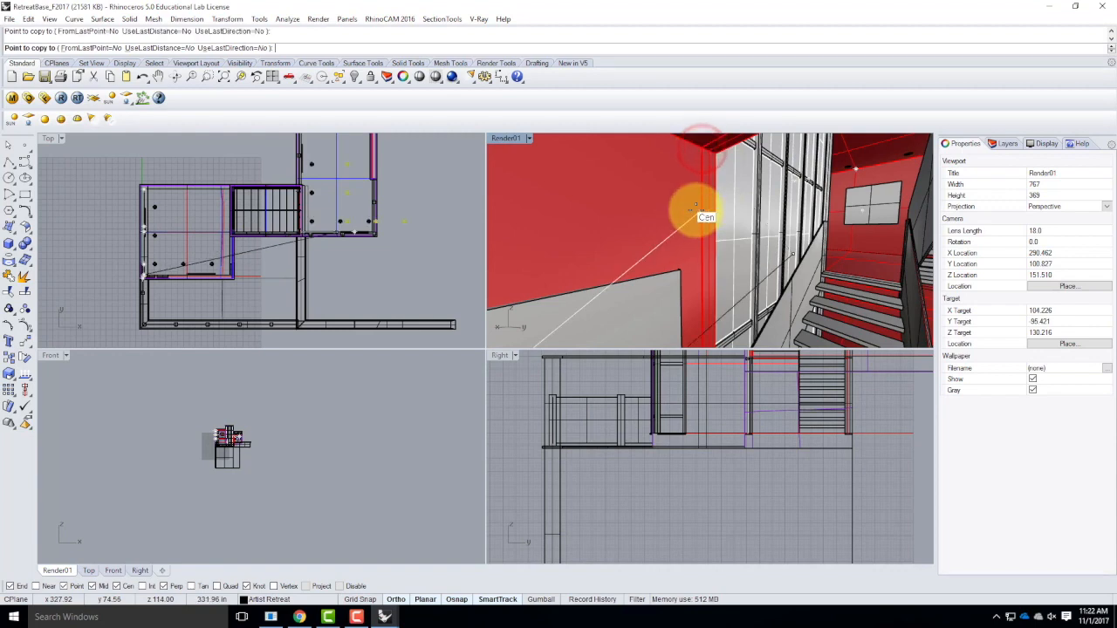
pyautogui.press('Escape')
# Move the end can light nearest the outer wall of the room beyond the stairs 1' inward along X.
pyautogui.scroll(3, 362, 224)
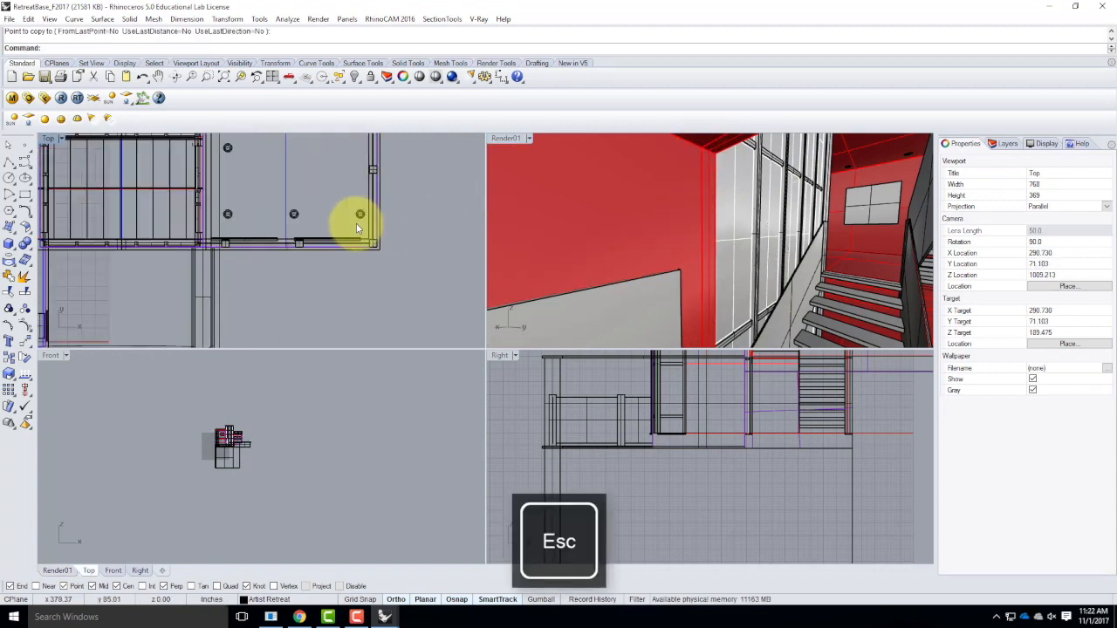
pyautogui.click(364, 214)
pyautogui.write('Move')
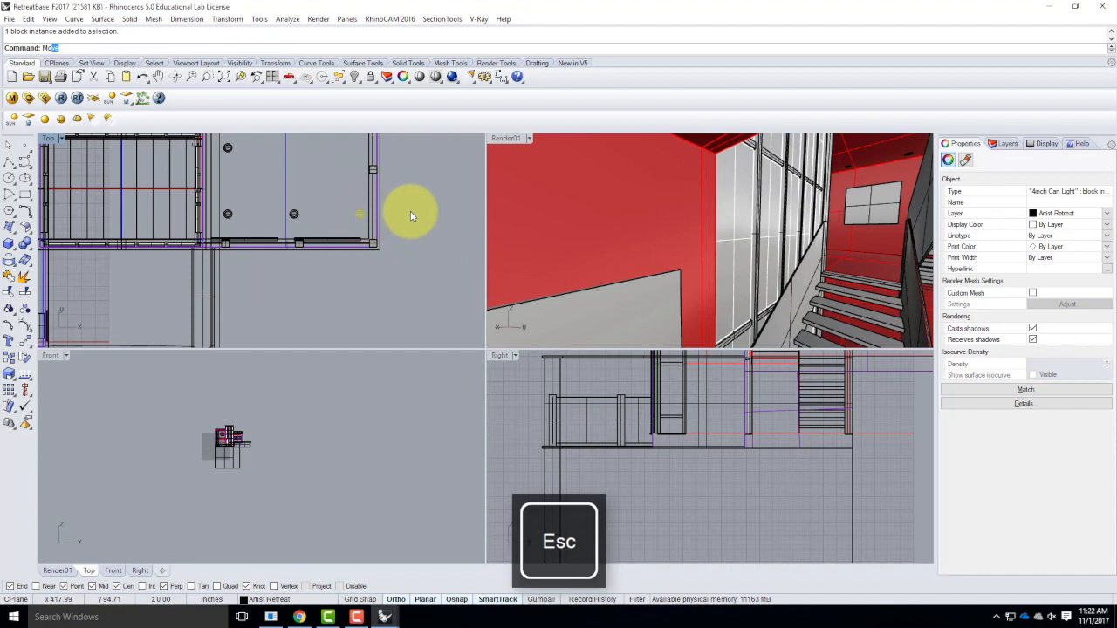
pyautogui.press('Return')
pyautogui.click(411, 215)
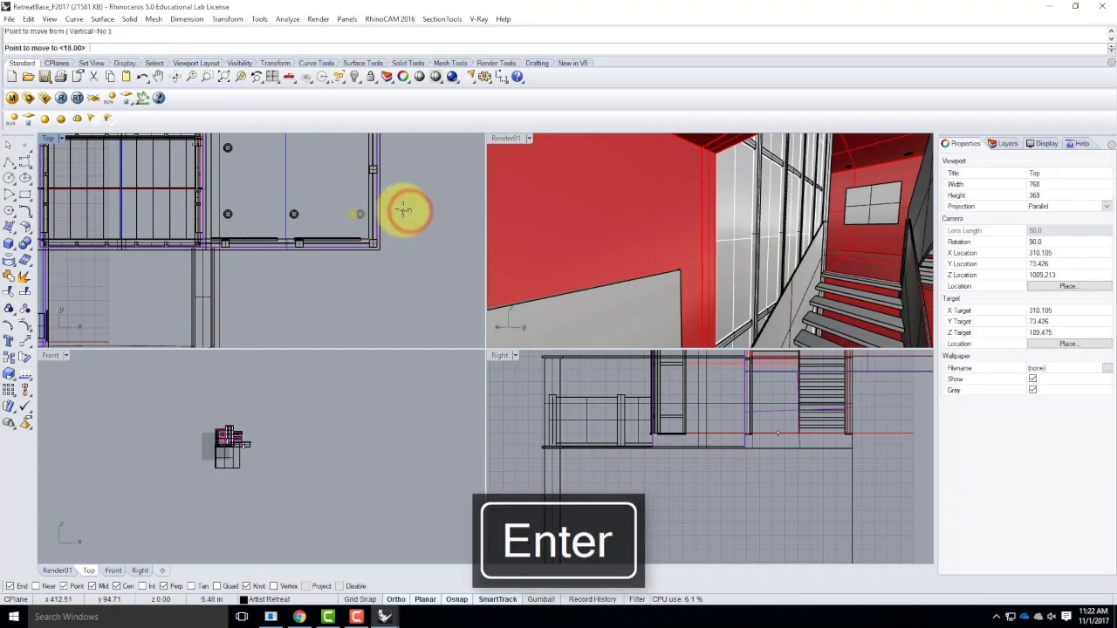
pyautogui.press('BackSpace')
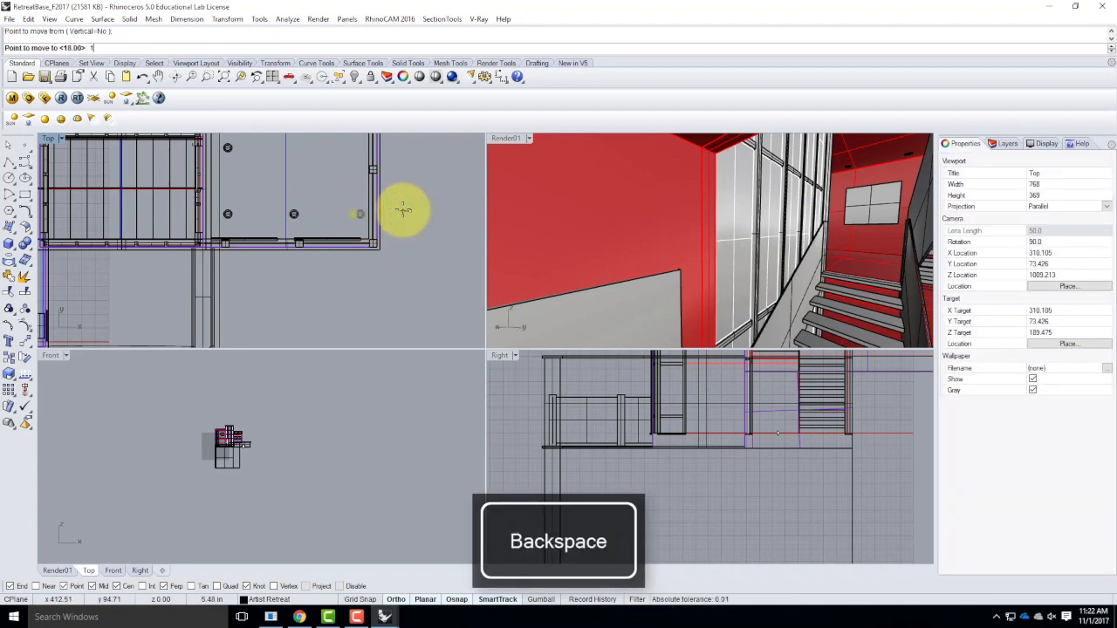
pyautogui.write("1'")
pyautogui.press('Return')
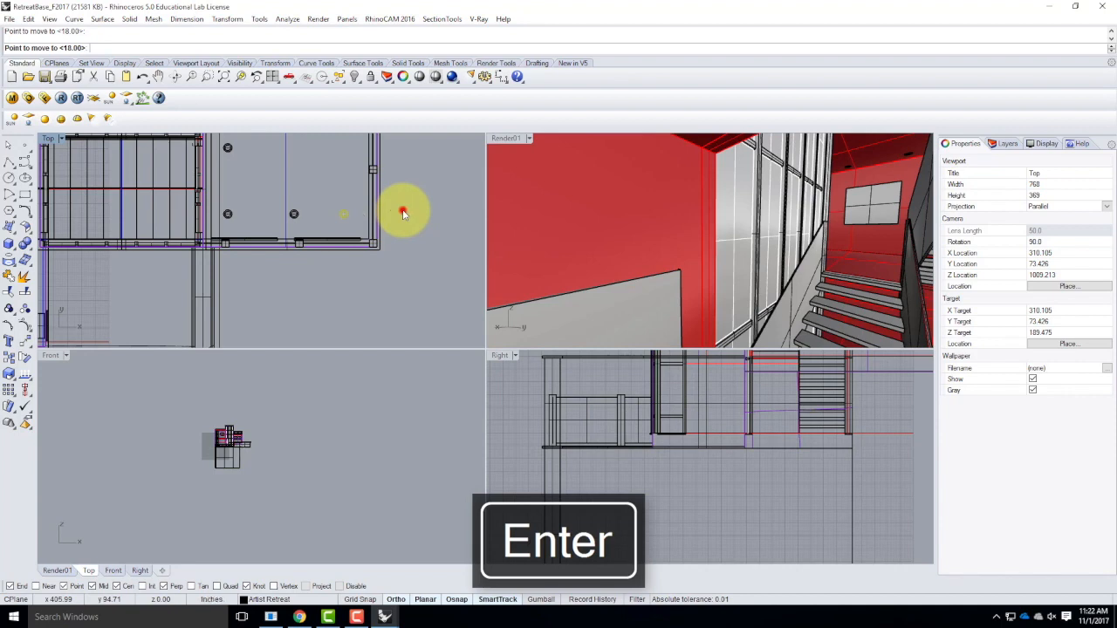
pyautogui.click(404, 211)
# Move the middle can light of that row 6" along X towards the stairs to even out the spacing.
pyautogui.click(299, 218)
pyautogui.press('Return')
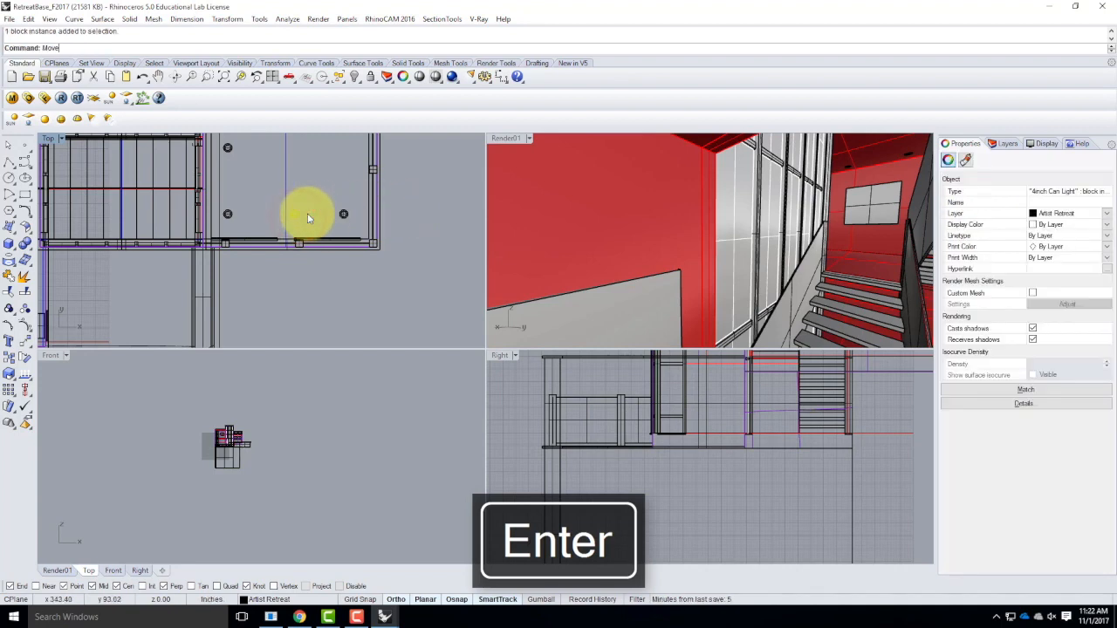
pyautogui.click(321, 189)
pyautogui.write('6"')
pyautogui.press('Return')
pyautogui.click(320, 189)
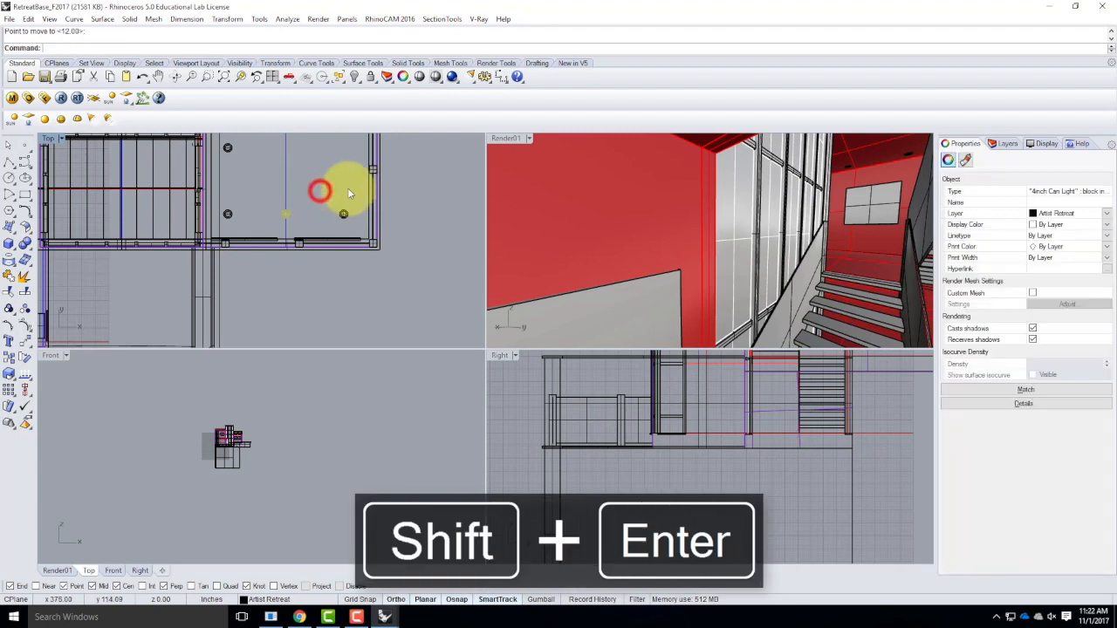
pyautogui.scroll(-6, 362, 262)
pyautogui.press('Escape')
# Copy the farthest can light along the stair-side wall 4' further in the Y direction.
pyautogui.scroll(-2, 392, 272)
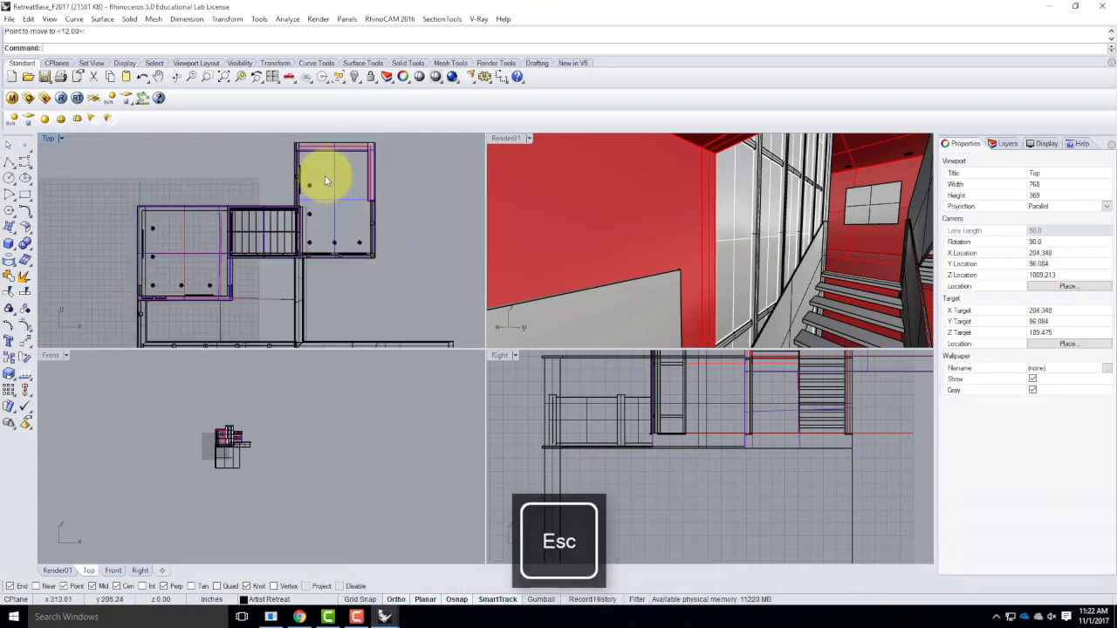
pyautogui.scroll(2, 299, 187)
pyautogui.click(302, 190)
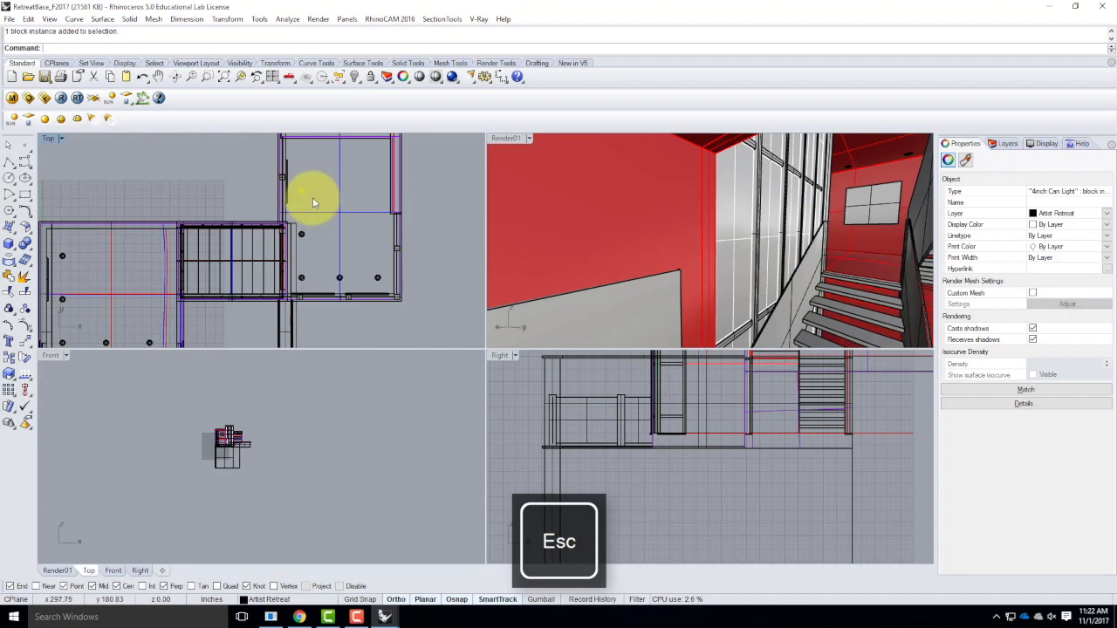
pyautogui.press('Return')
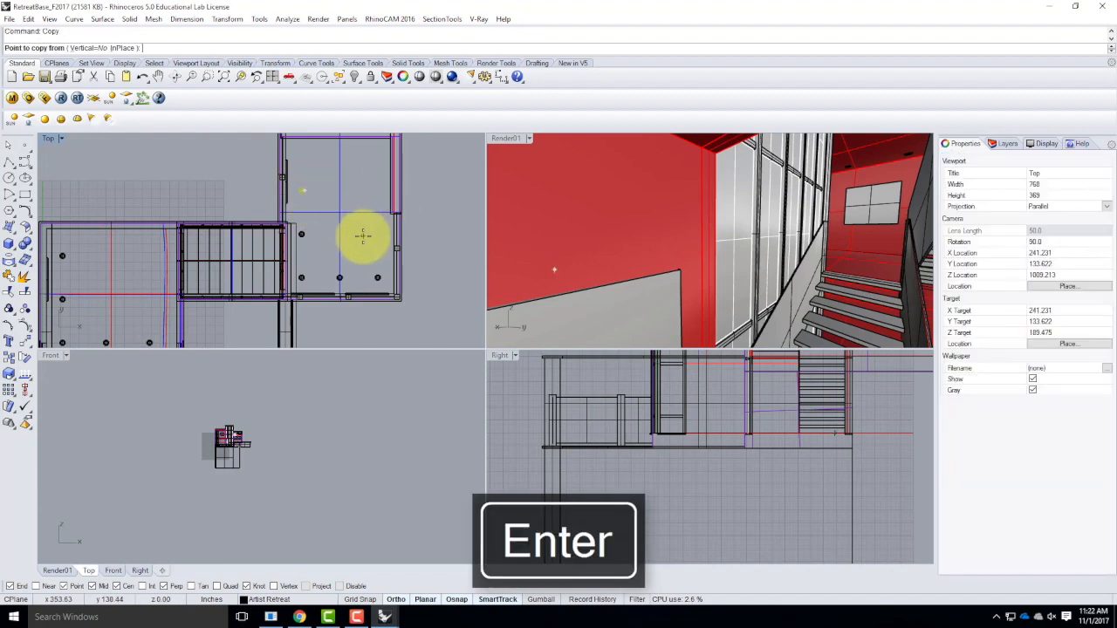
pyautogui.click(362, 235)
pyautogui.write("4'")
pyautogui.press('Return')
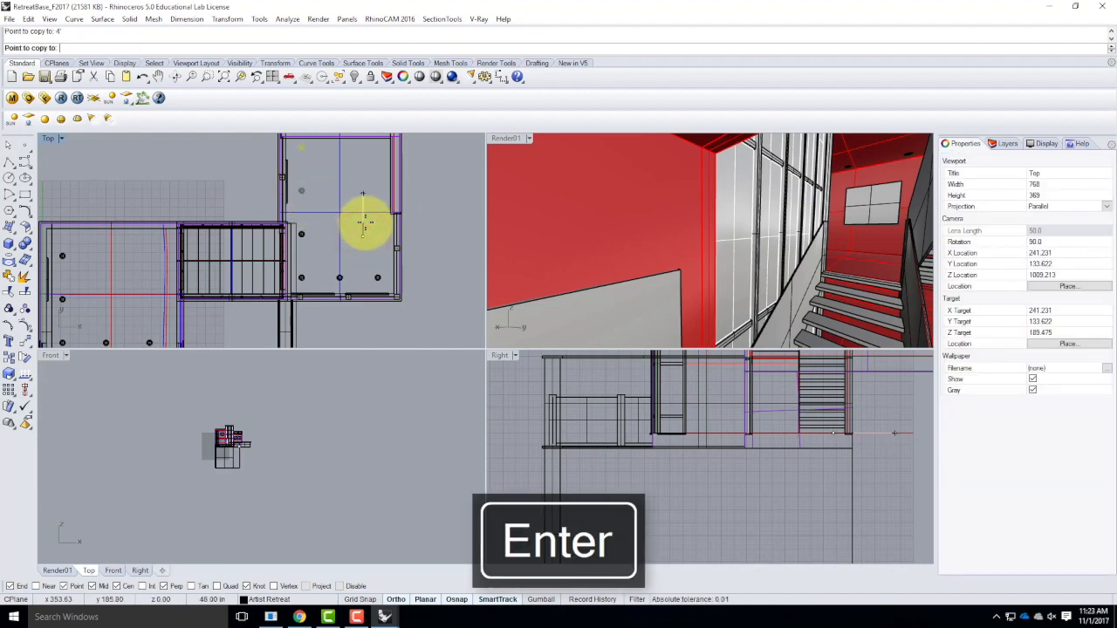
pyautogui.click(365, 224)
pyautogui.press('Escape')
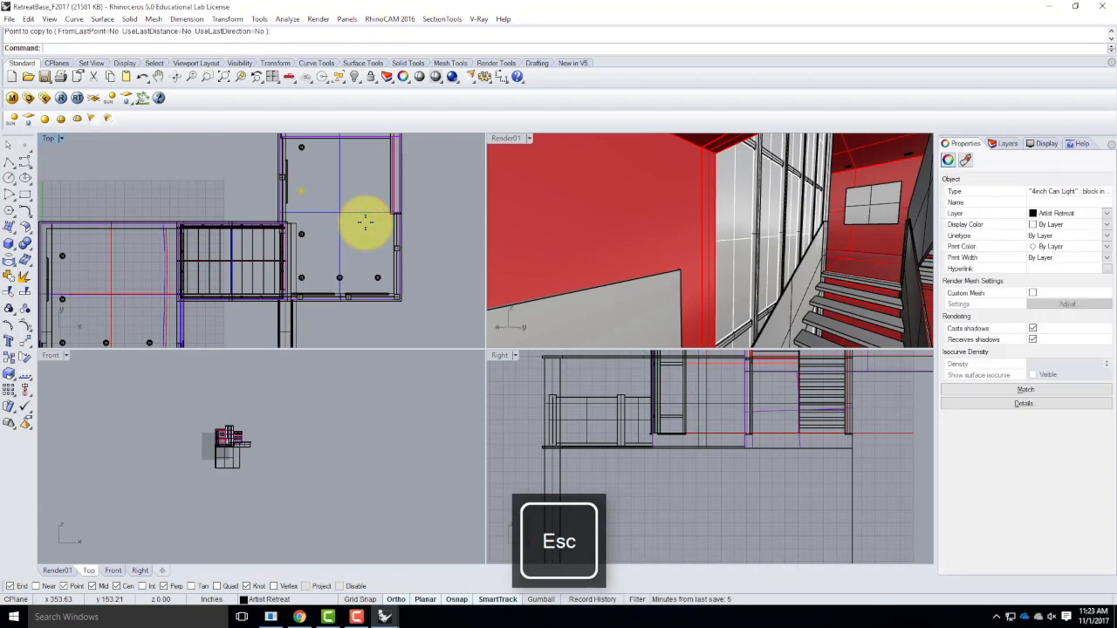
pyautogui.press('Escape')
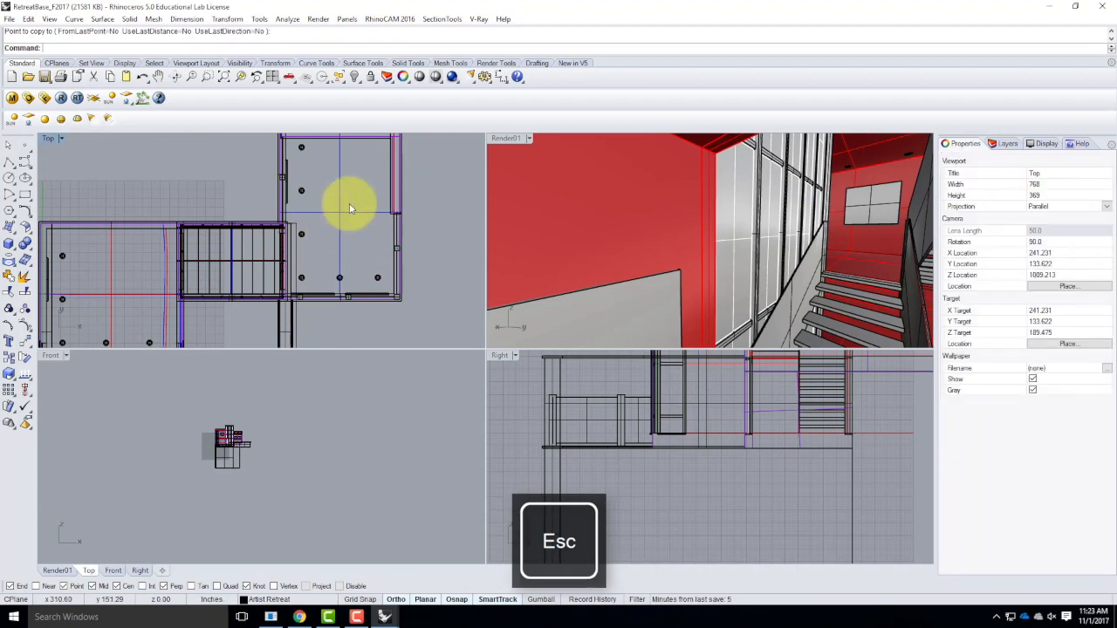
pyautogui.scroll(-2, 365, 199)
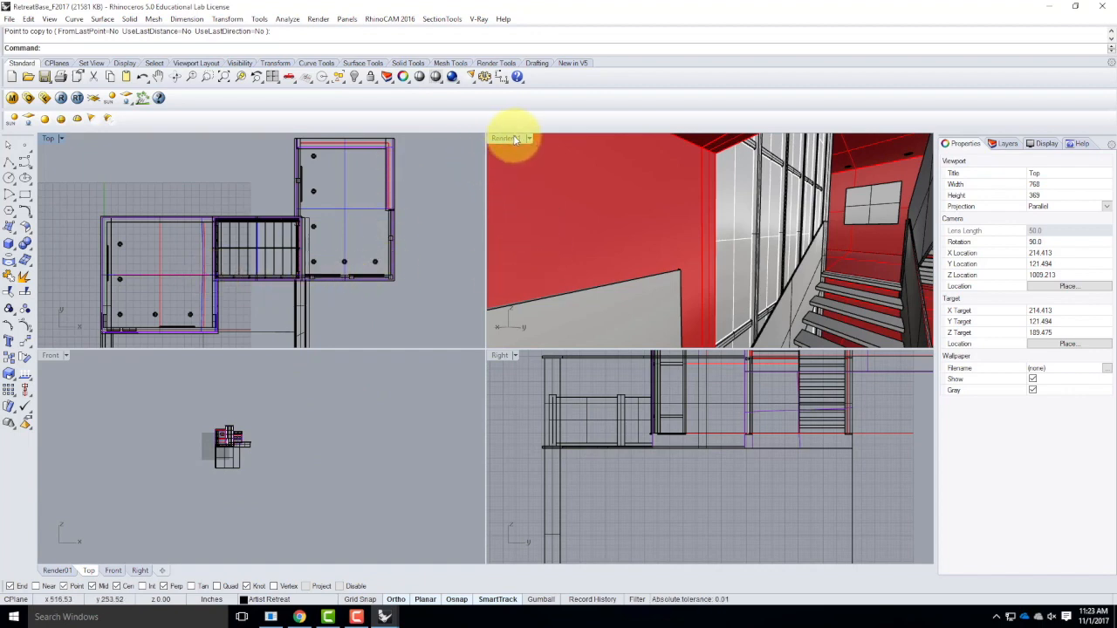
# Switch to Chrome and try to download the IKEA sofa model from the FlyingArchitecture site.
pyautogui.moveTo(743, 179); pyautogui.dragTo(771, 229, button='right')
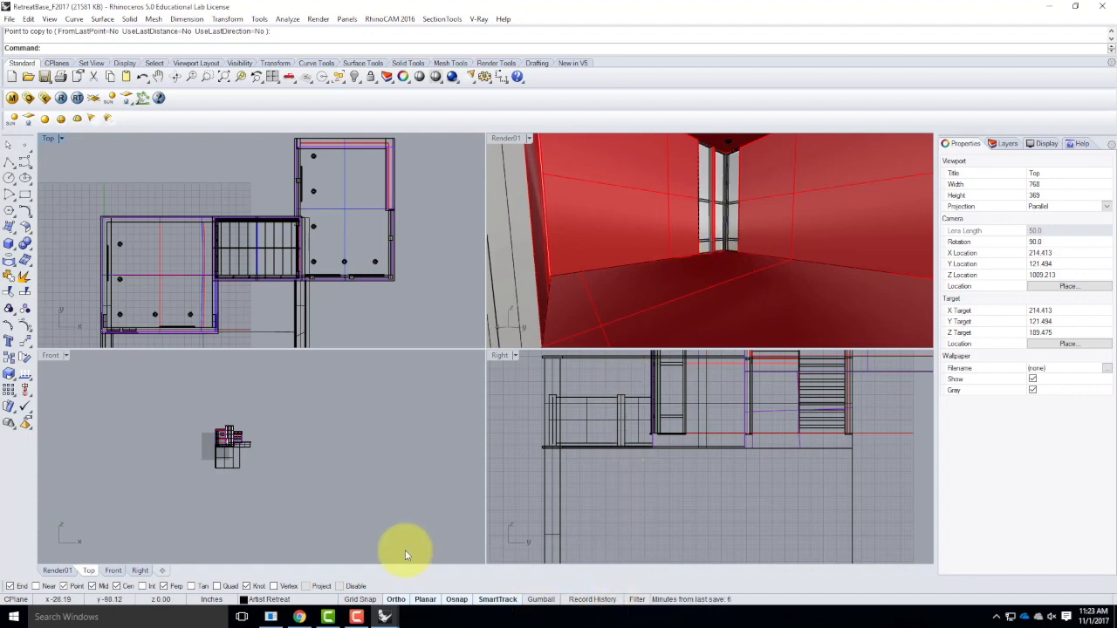
pyautogui.click(300, 617)
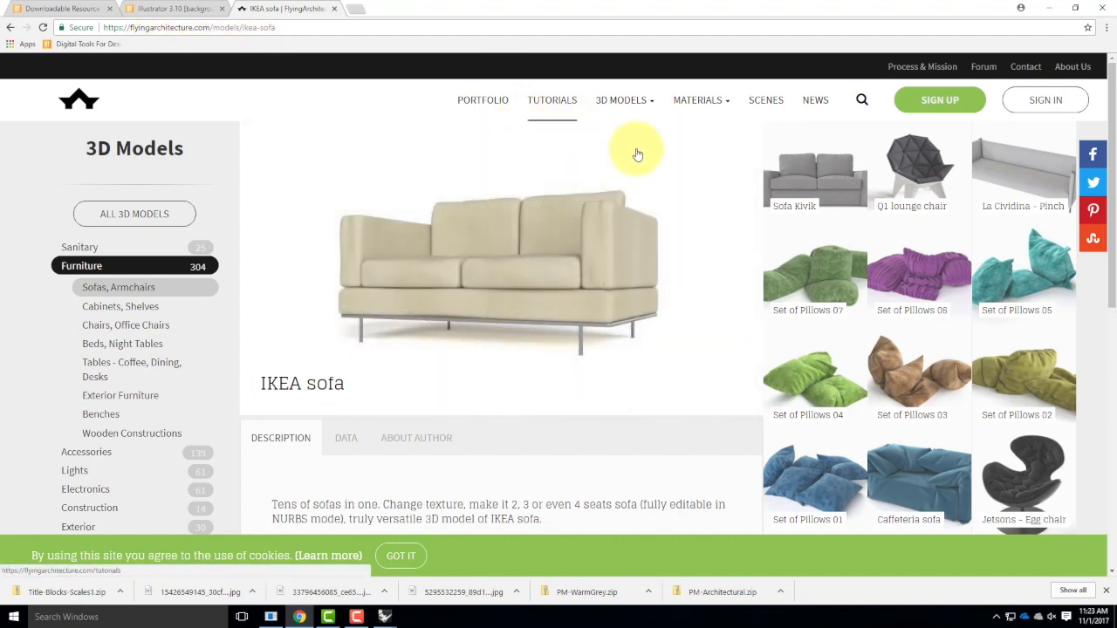
pyautogui.scroll(-2, 733, 217)
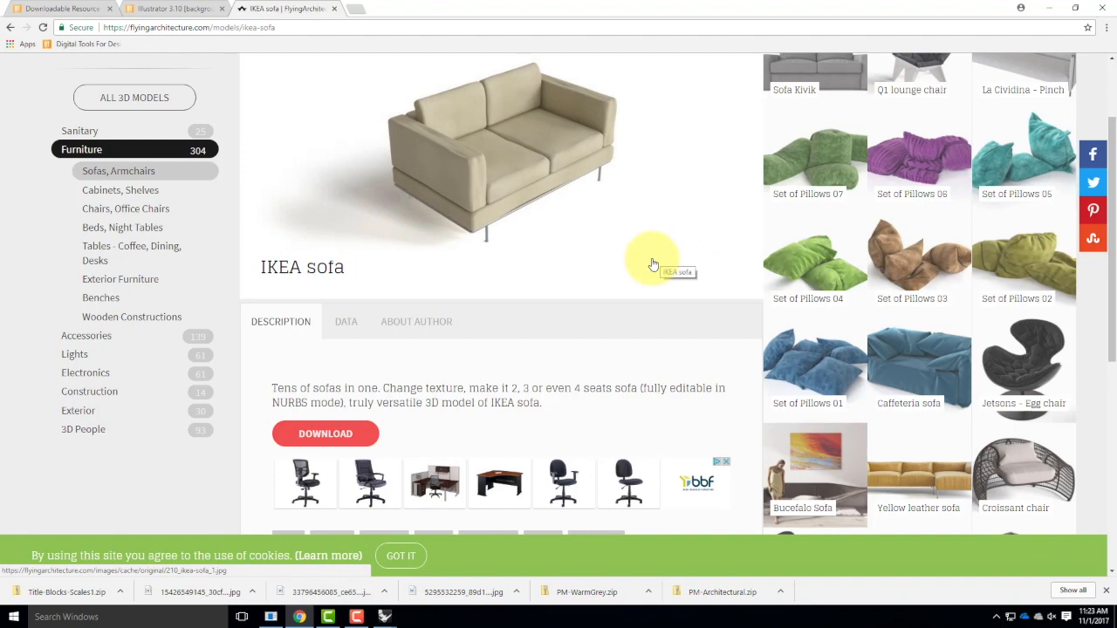
pyautogui.click(325, 434)
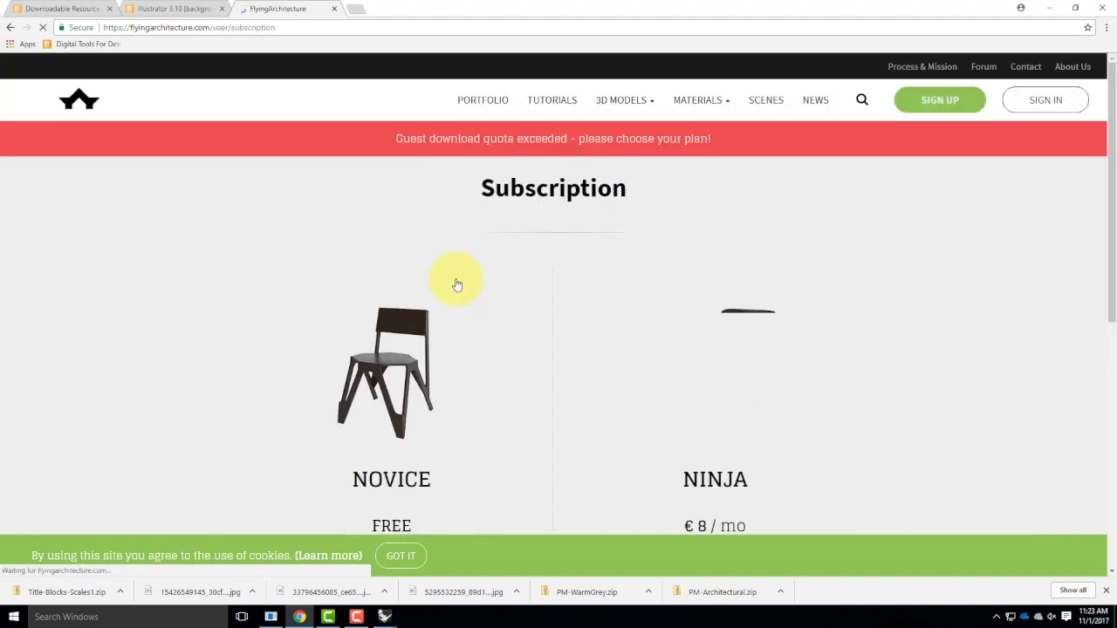
# Review the site's subscription plans and open the account registration form for the free Novice plan.
pyautogui.scroll(-3, 456, 284)
pyautogui.scroll(1, 467, 279)
pyautogui.scroll(-1, 467, 279)
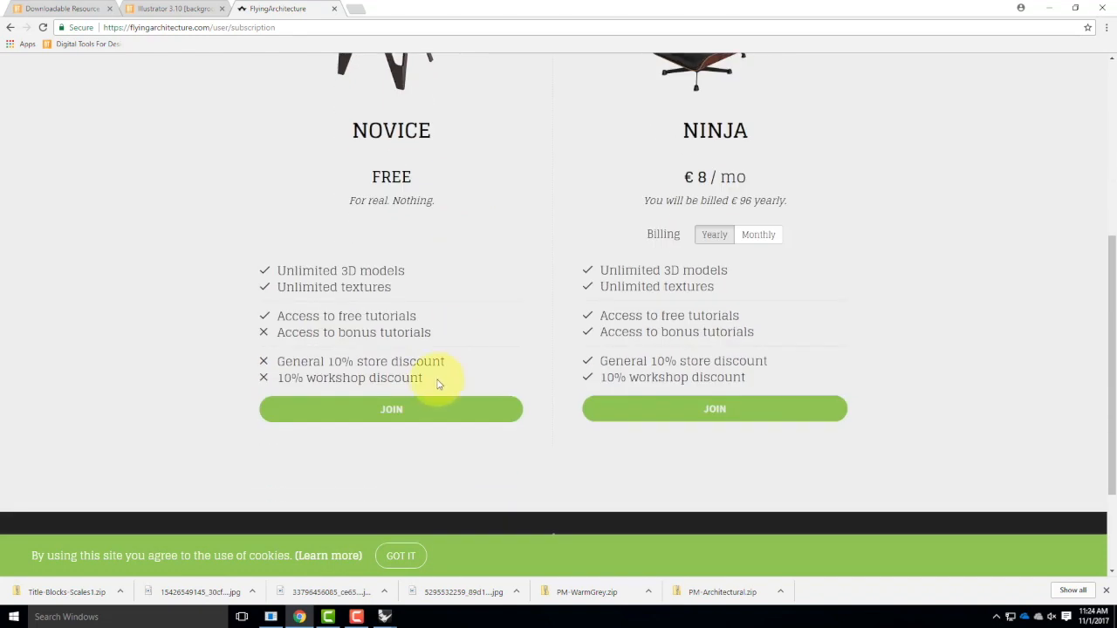
pyautogui.click(392, 412)
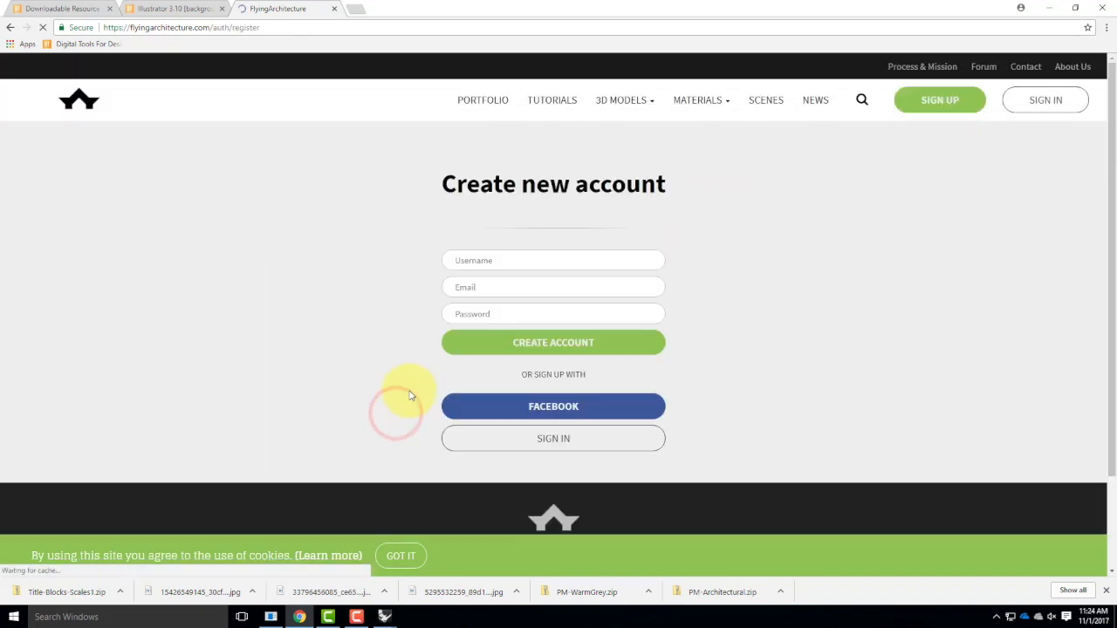
pyautogui.click(505, 264)
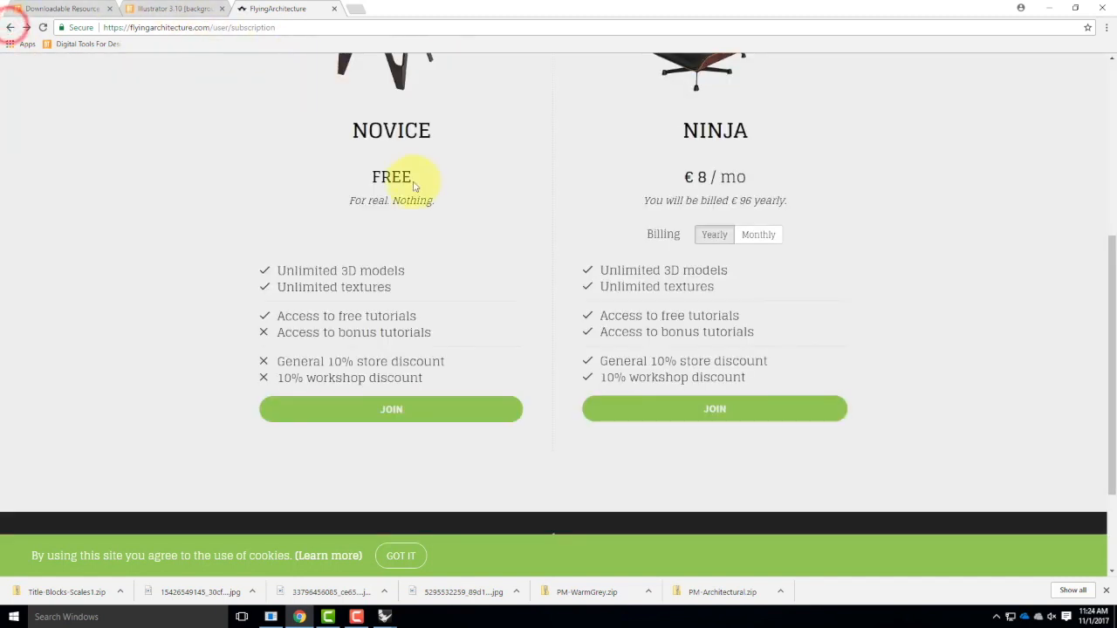
# Return to the Furniture model catalogue, browse it and open the page of the Zanotta Yuki Free 3D model.
pyautogui.click(13, 27)
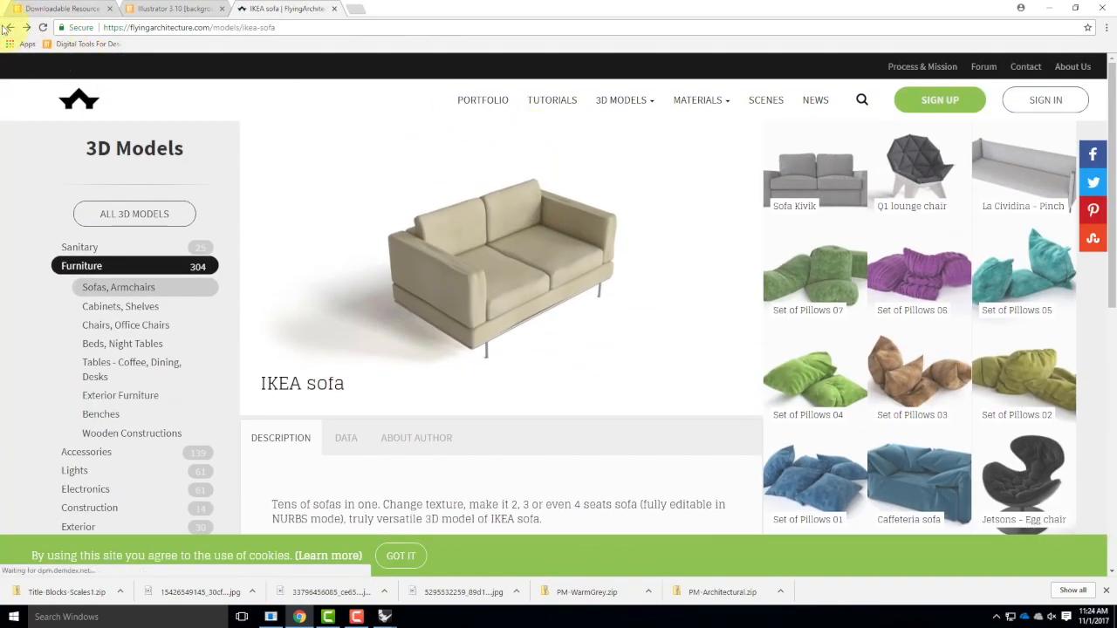
pyautogui.click(9, 27)
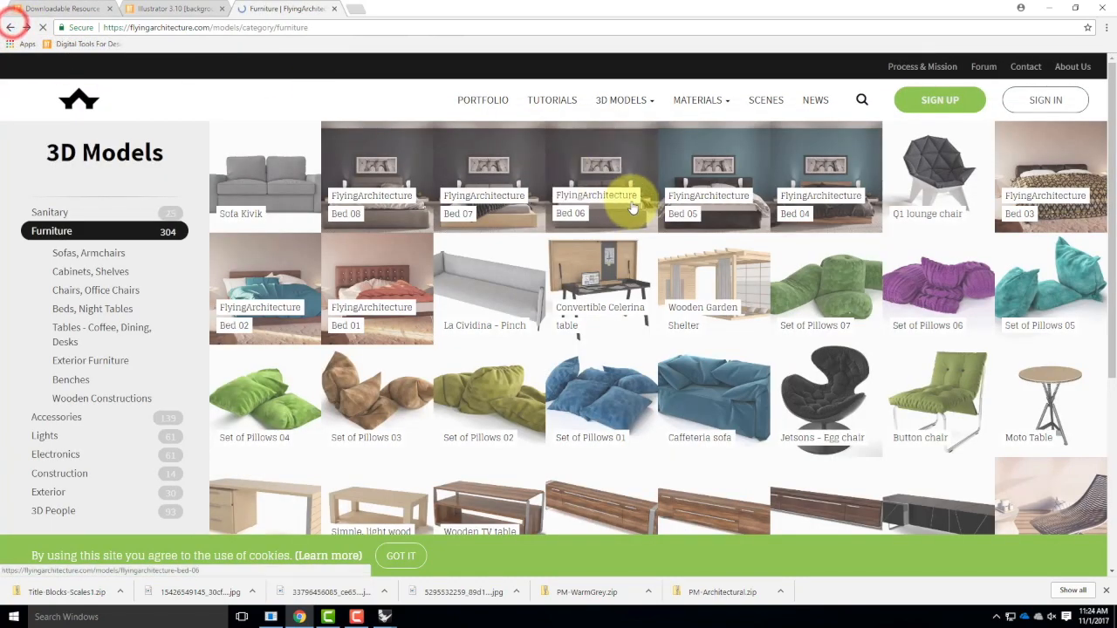
pyautogui.scroll(-3, 646, 244)
pyautogui.scroll(3, 662, 270)
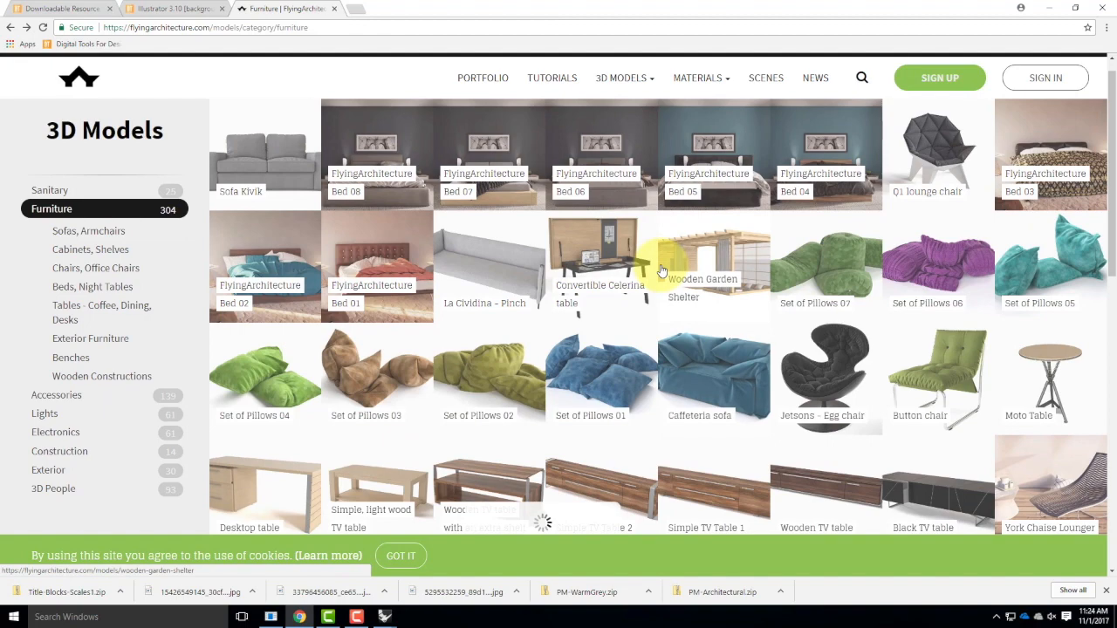
pyautogui.scroll(-8, 662, 271)
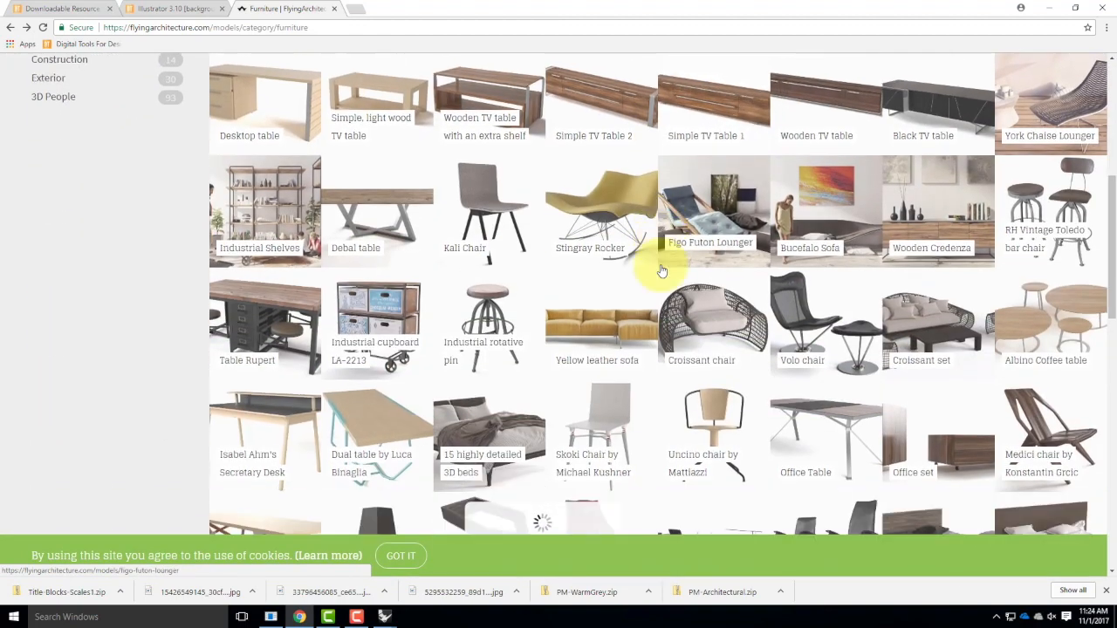
pyautogui.scroll(-2, 662, 271)
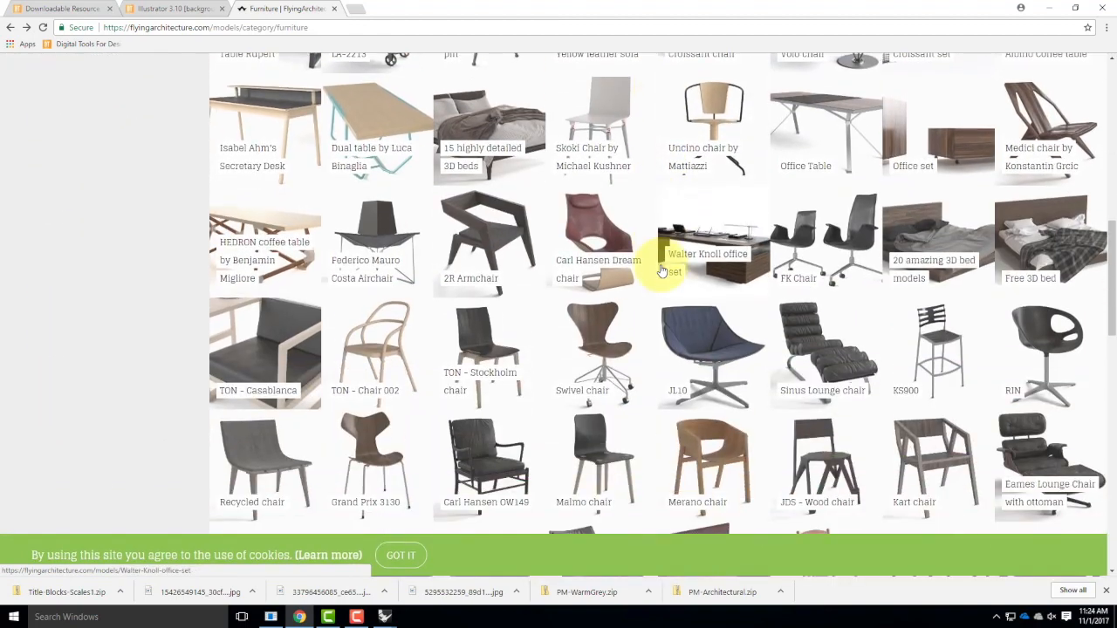
pyautogui.scroll(-2, 661, 271)
pyautogui.scroll(-1, 661, 270)
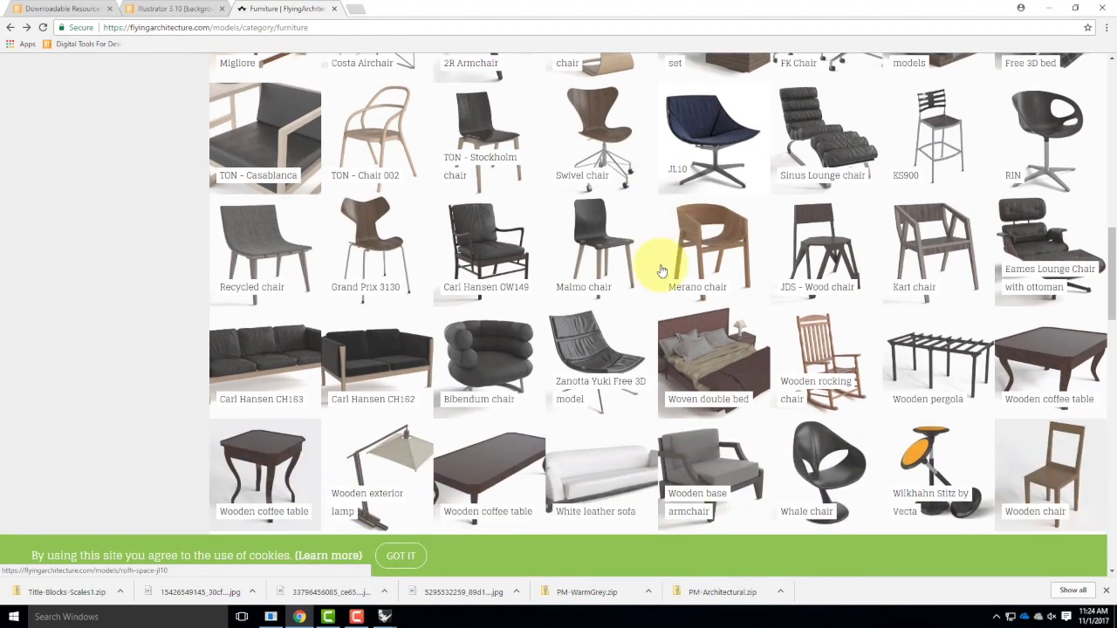
pyautogui.click(621, 339)
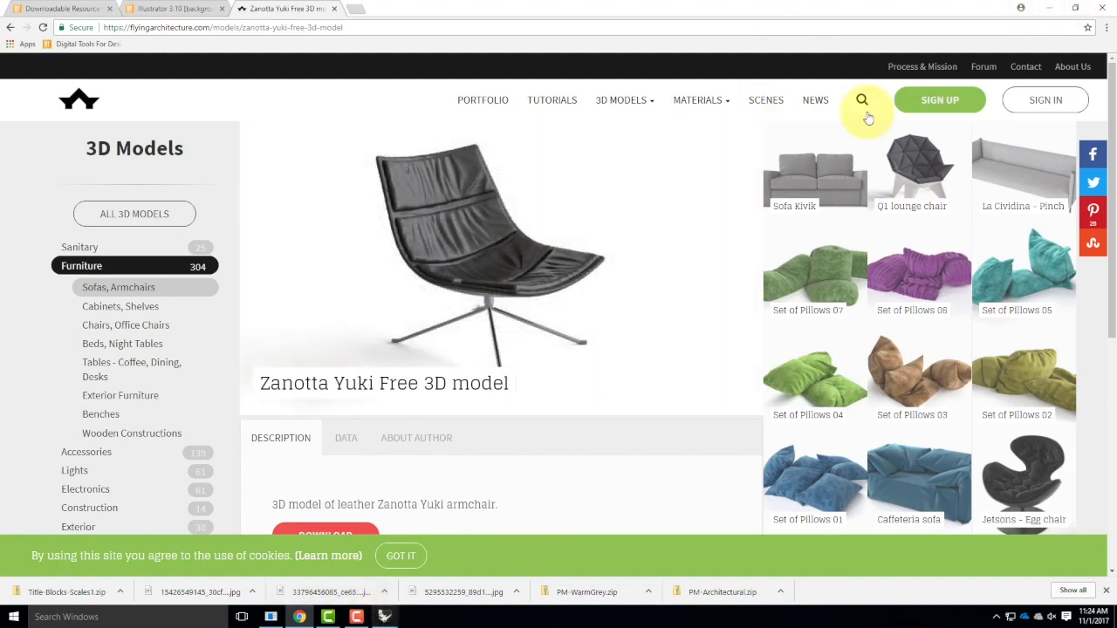
# Minimize the browser and the open model windows, and launch a new Rhinoceros 5 (64-bit) session from the desktop.
pyautogui.click(1050, 7)
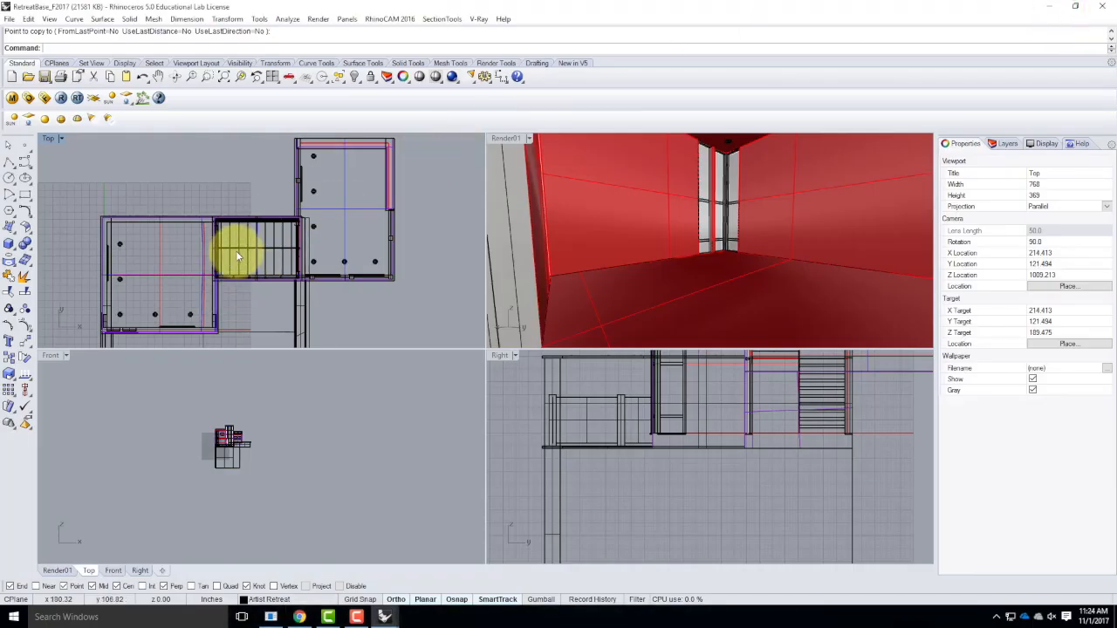
pyautogui.click(193, 170)
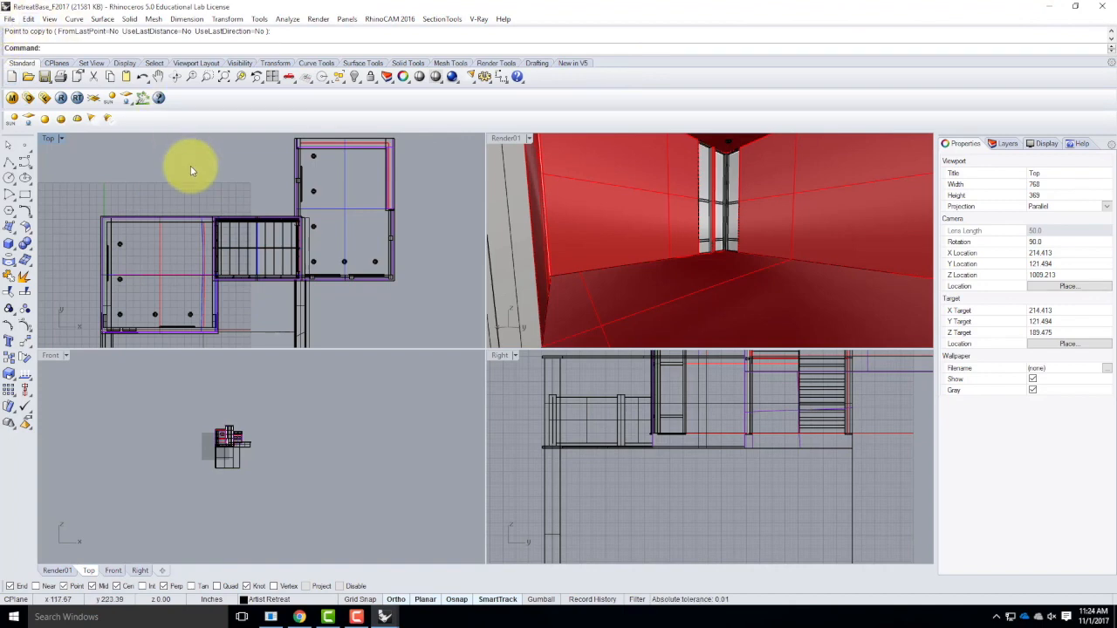
pyautogui.click(1052, 7)
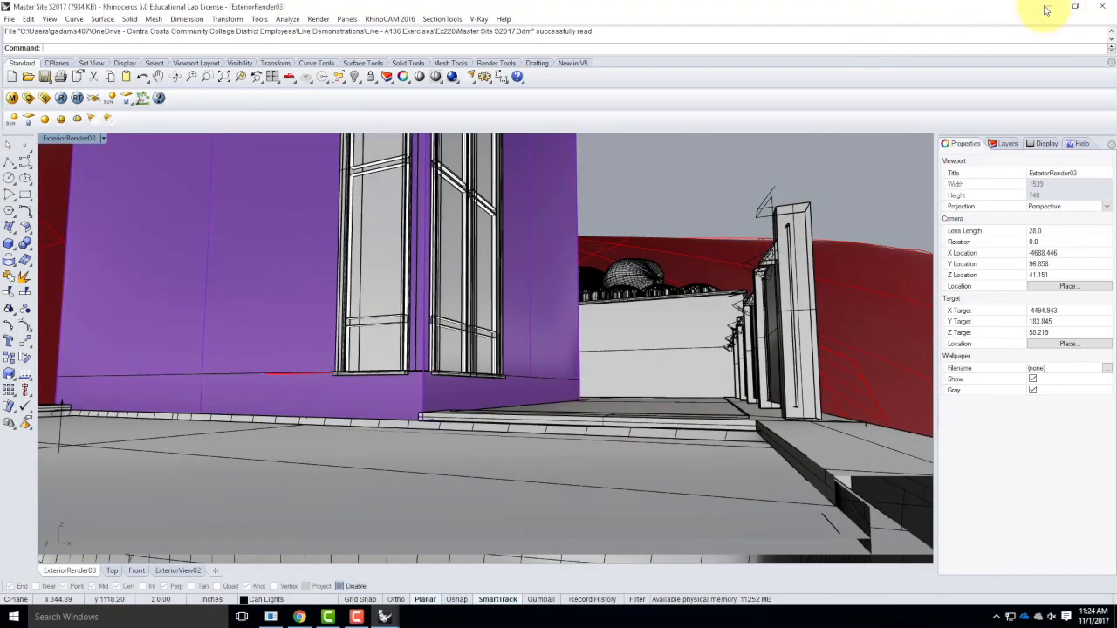
pyautogui.click(1052, 7)
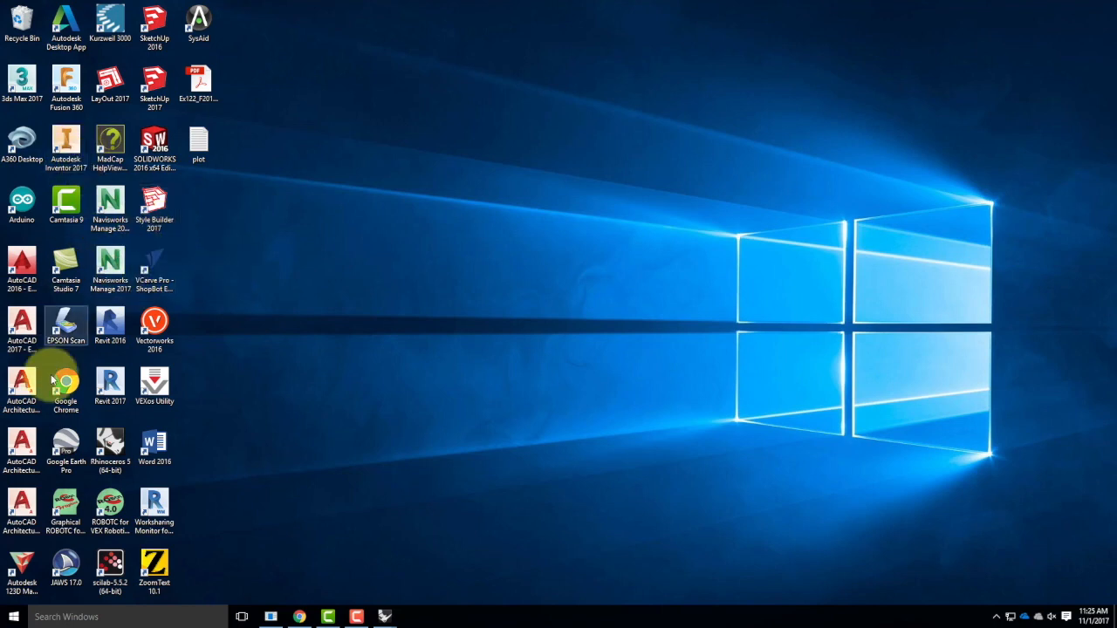
pyautogui.doubleClick(111, 440)
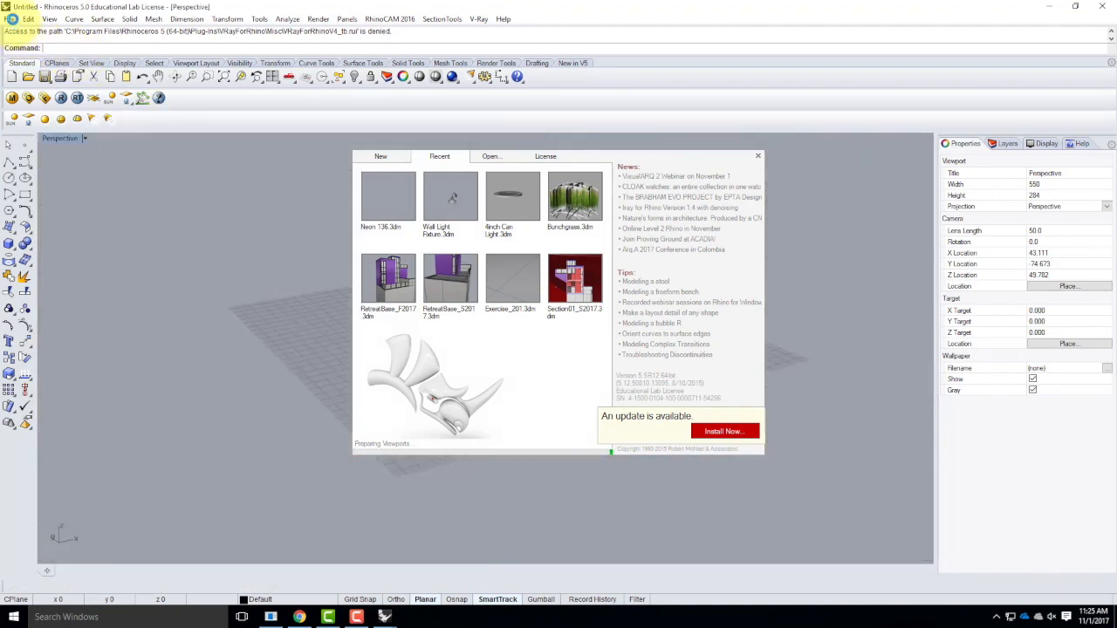
# Open the Yuki_R5 3-D model from Rhino Blocks > Furniture > Yuki R5 and decline all V-Ray session failure reports.
pyautogui.click(12, 19)
pyautogui.click(30, 44)
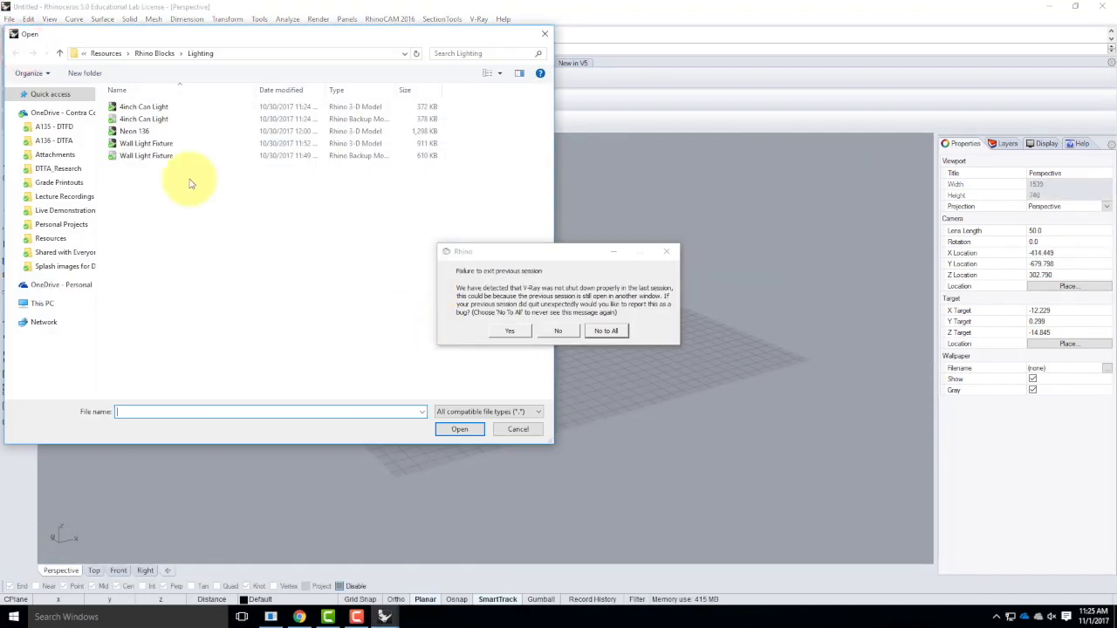
pyautogui.click(153, 52)
pyautogui.doubleClick(138, 107)
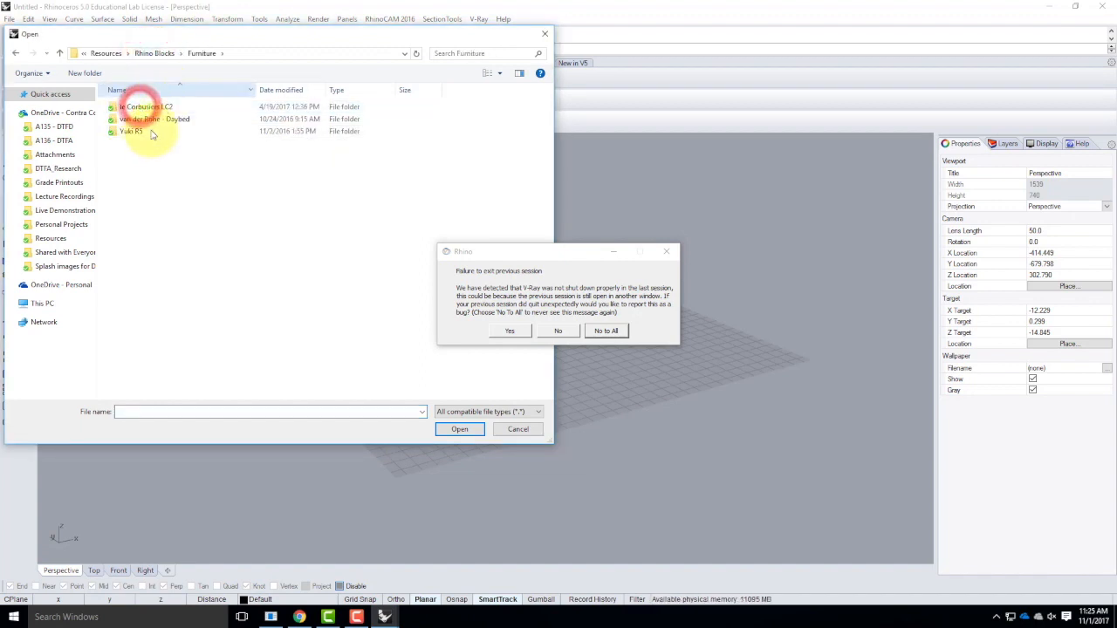
pyautogui.click(126, 131)
pyautogui.click(127, 119)
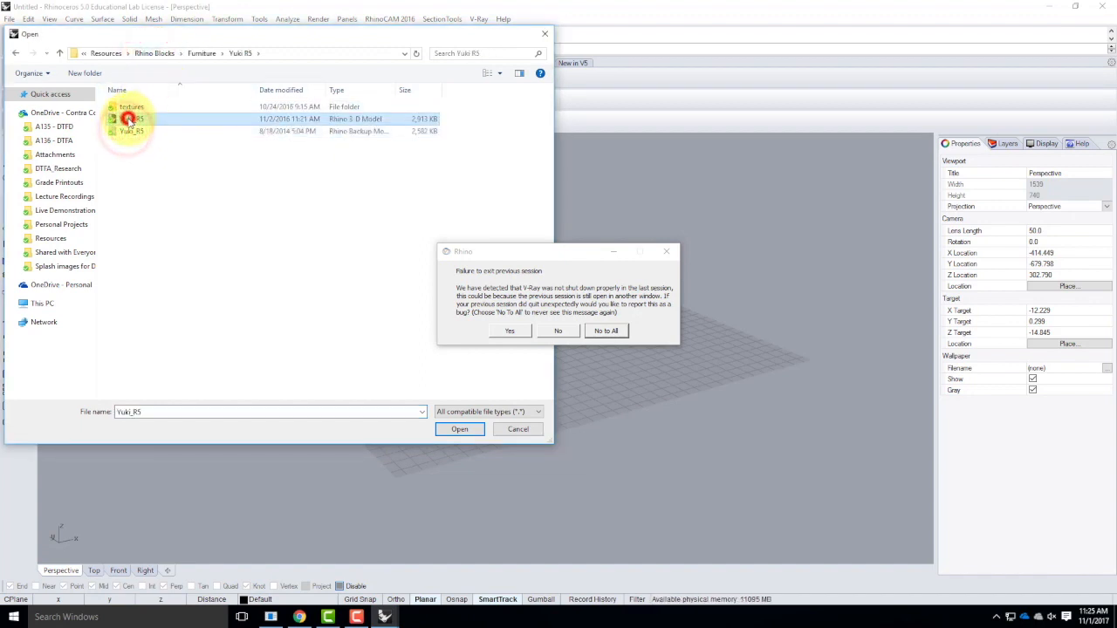
pyautogui.click(460, 429)
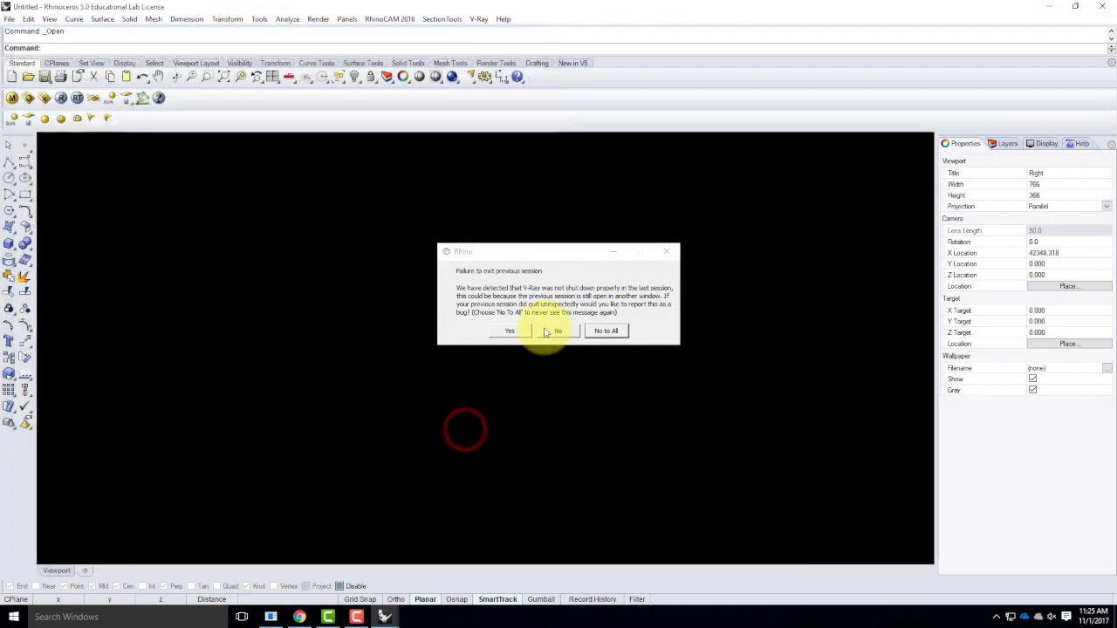
pyautogui.click(598, 331)
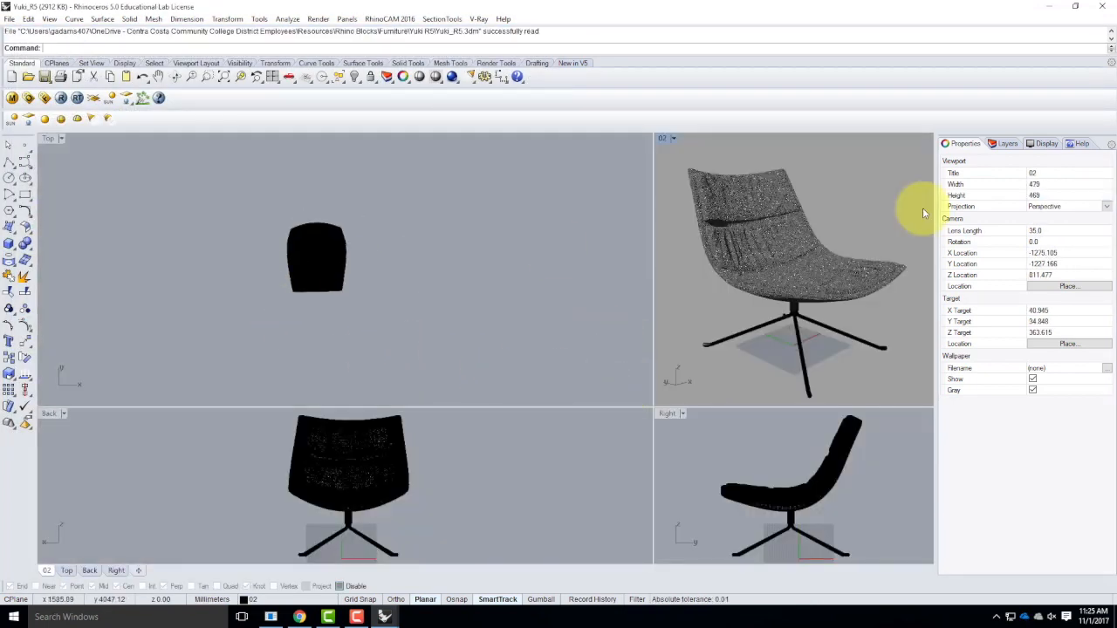
# Examine how the chair file's layers are organized under the Yuki Chair parent layer.
pyautogui.click(1004, 143)
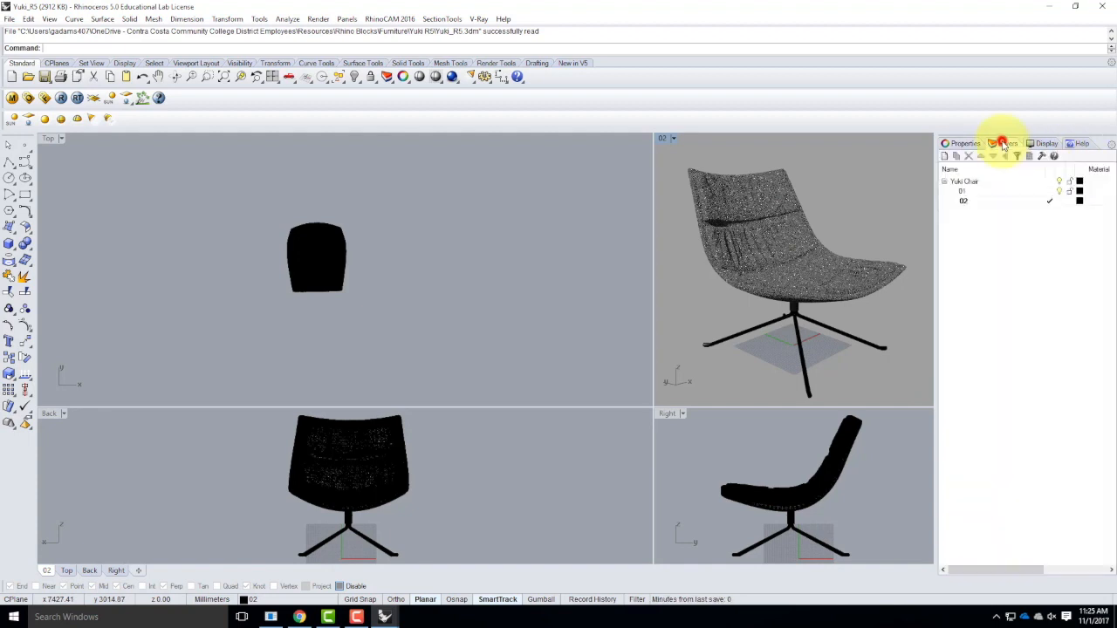
pyautogui.click(964, 181)
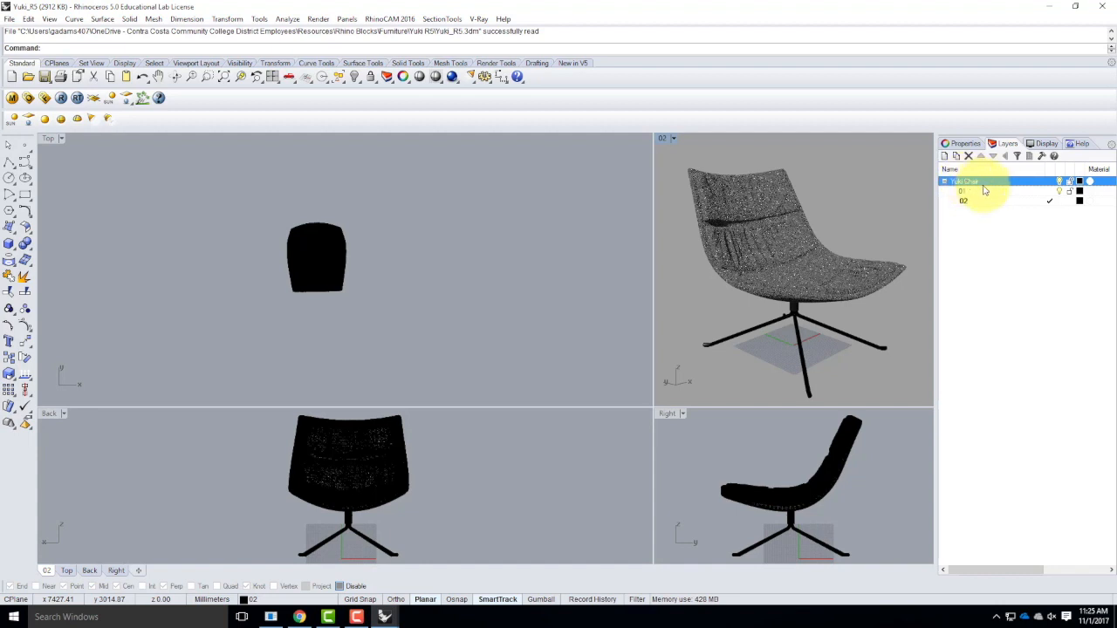
pyautogui.click(966, 201)
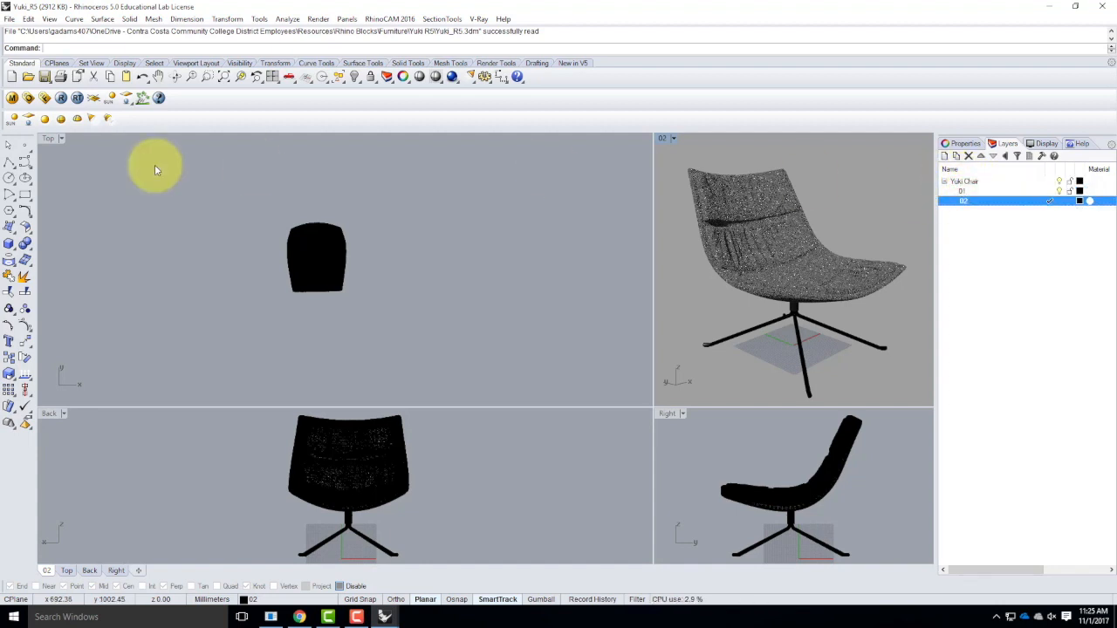
# Preview the chair's chrome, leather and steel_matte materials in the V-Ray material editor, and close the editor.
pyautogui.click(13, 98)
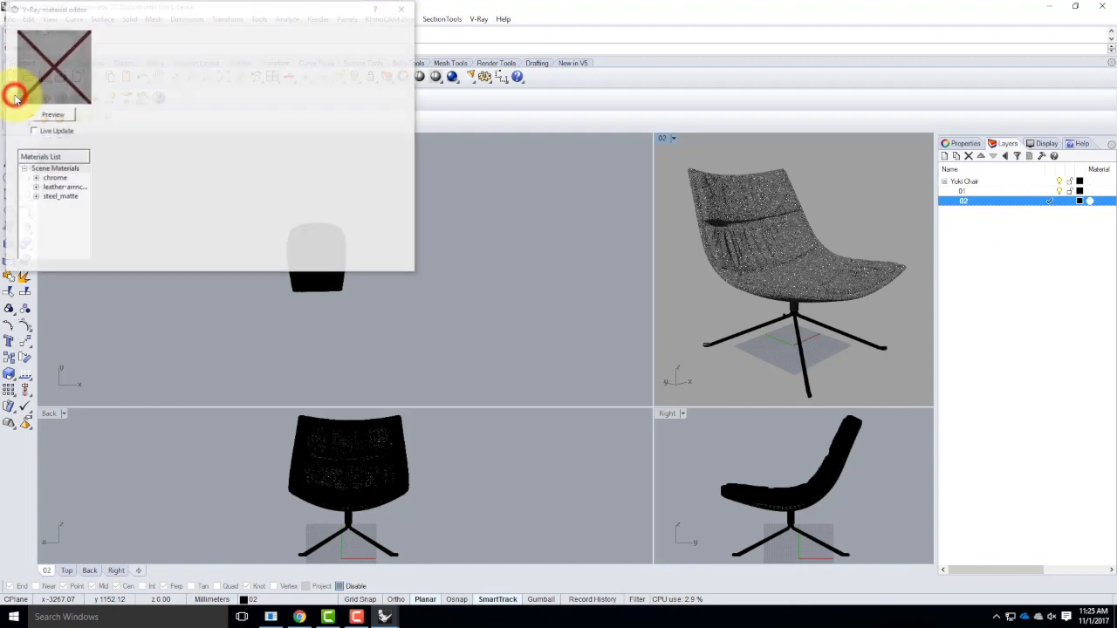
pyautogui.click(44, 168)
pyautogui.click(61, 179)
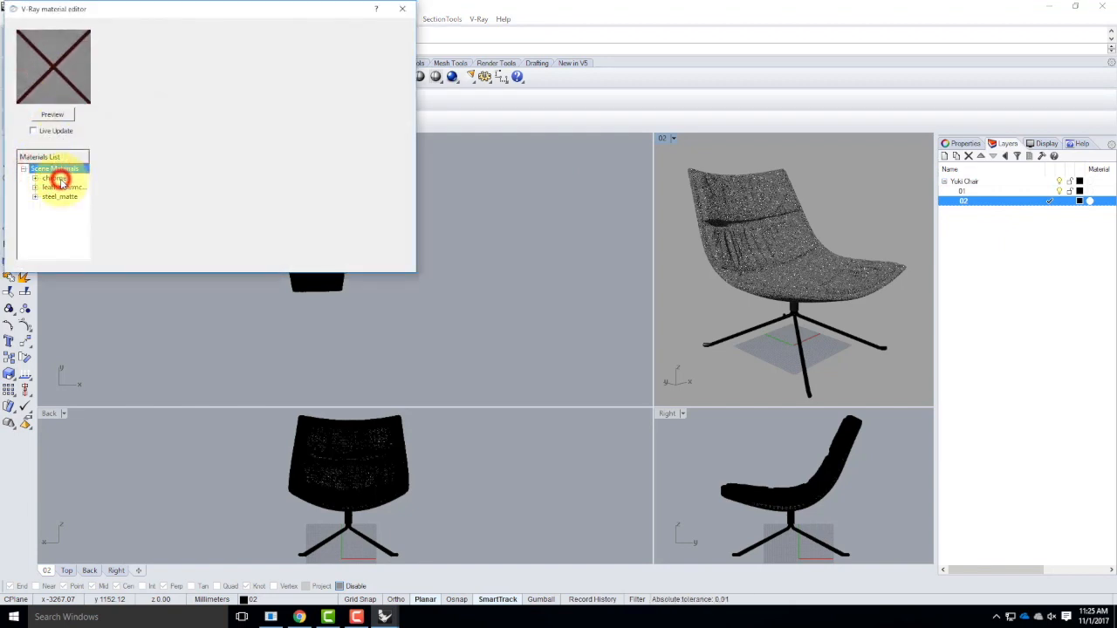
pyautogui.click(54, 115)
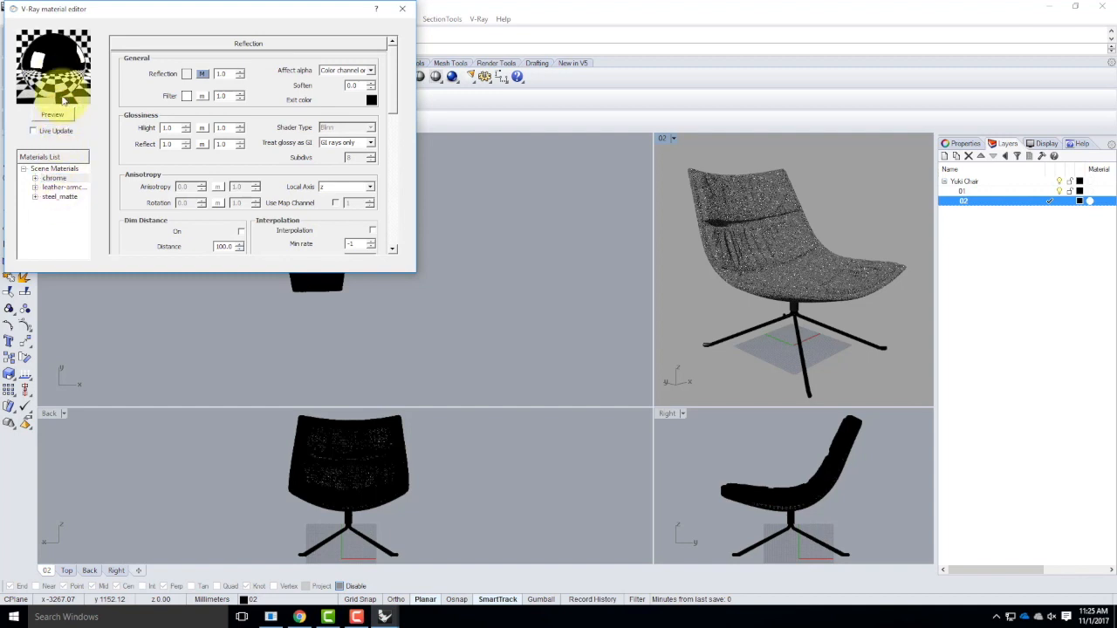
pyautogui.click(58, 187)
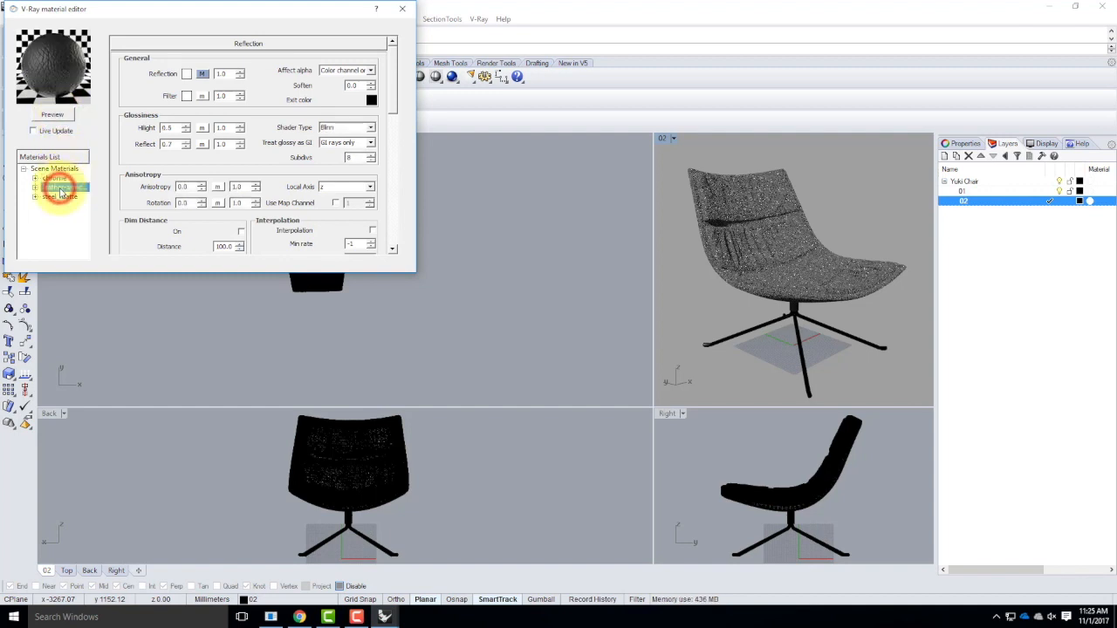
pyautogui.click(58, 114)
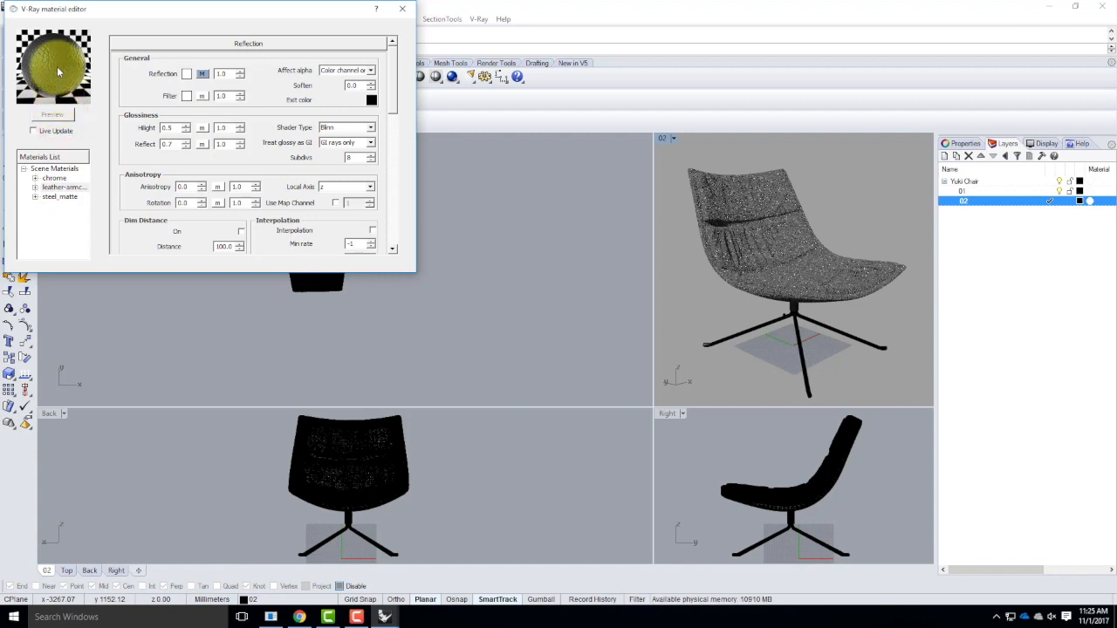
pyautogui.click(58, 196)
pyautogui.click(51, 115)
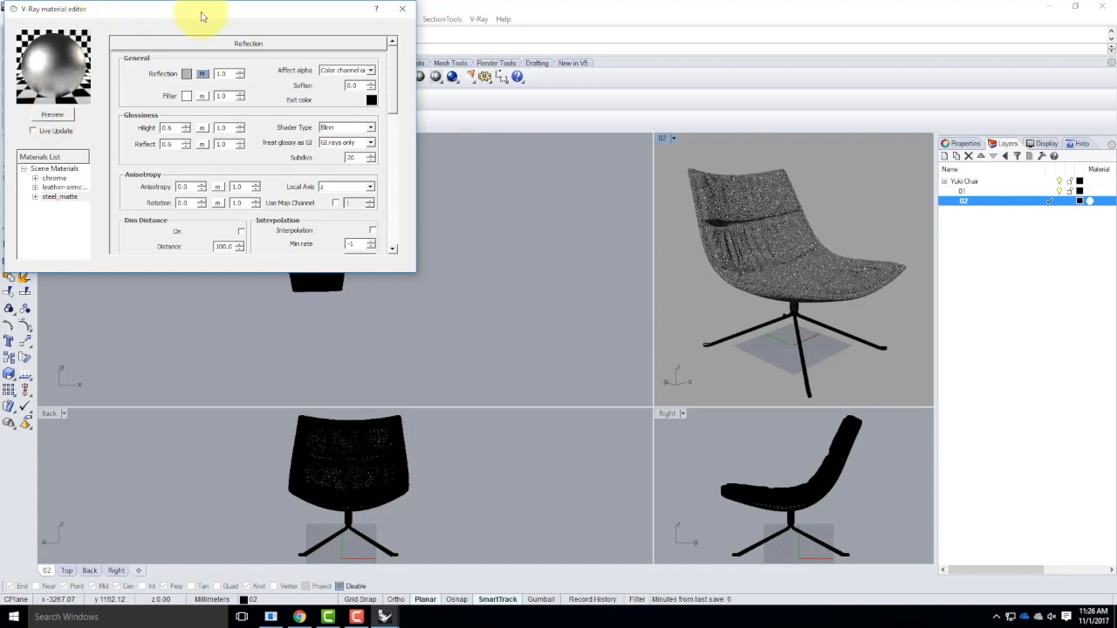
pyautogui.click(403, 12)
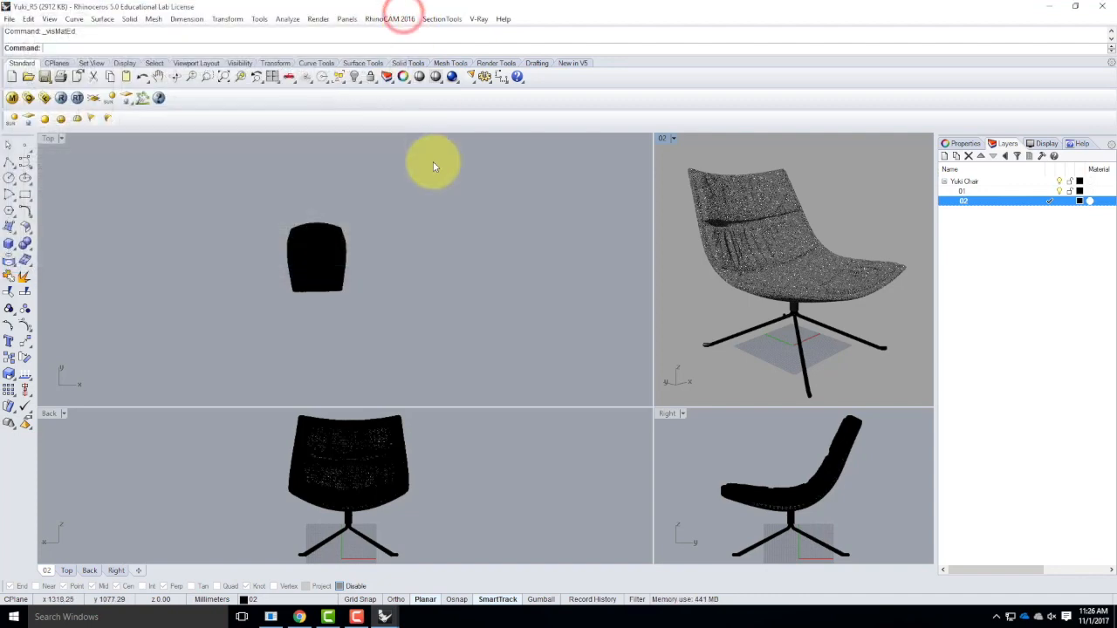
# Save the Yuki_R5 chair file and switch to the RetreatBase_F2017 model window.
pyautogui.click(11, 18)
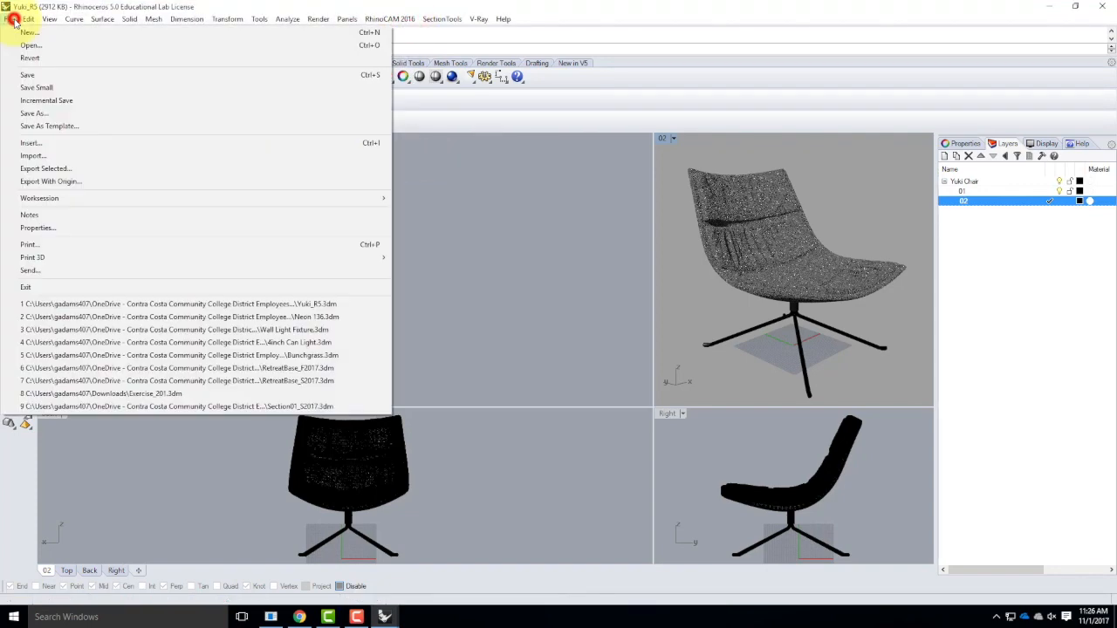
pyautogui.click(32, 77)
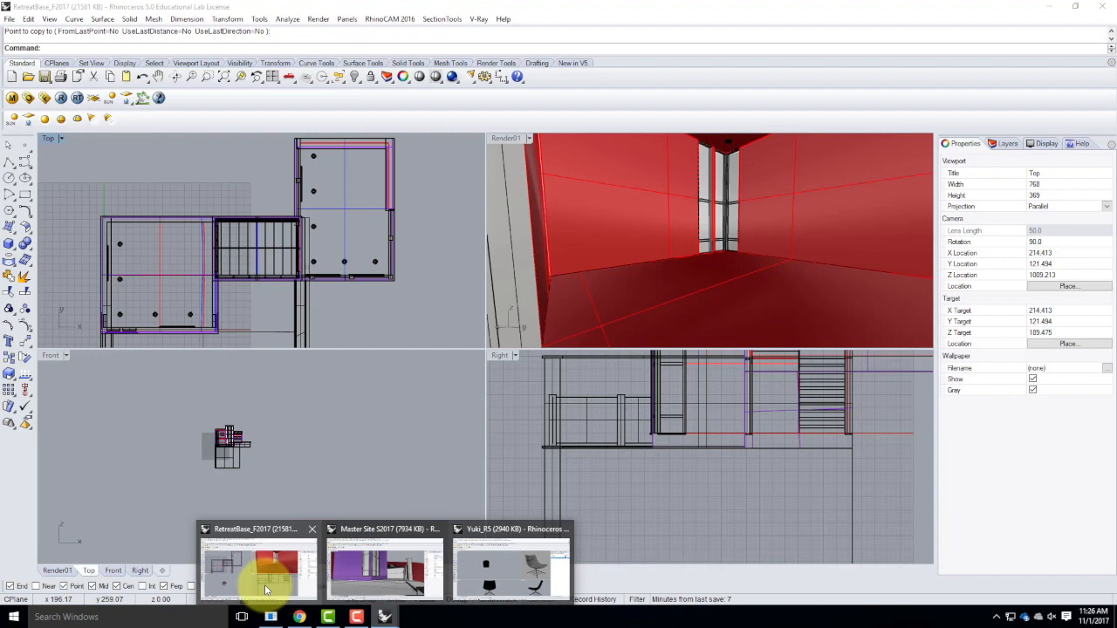
pyautogui.click(266, 591)
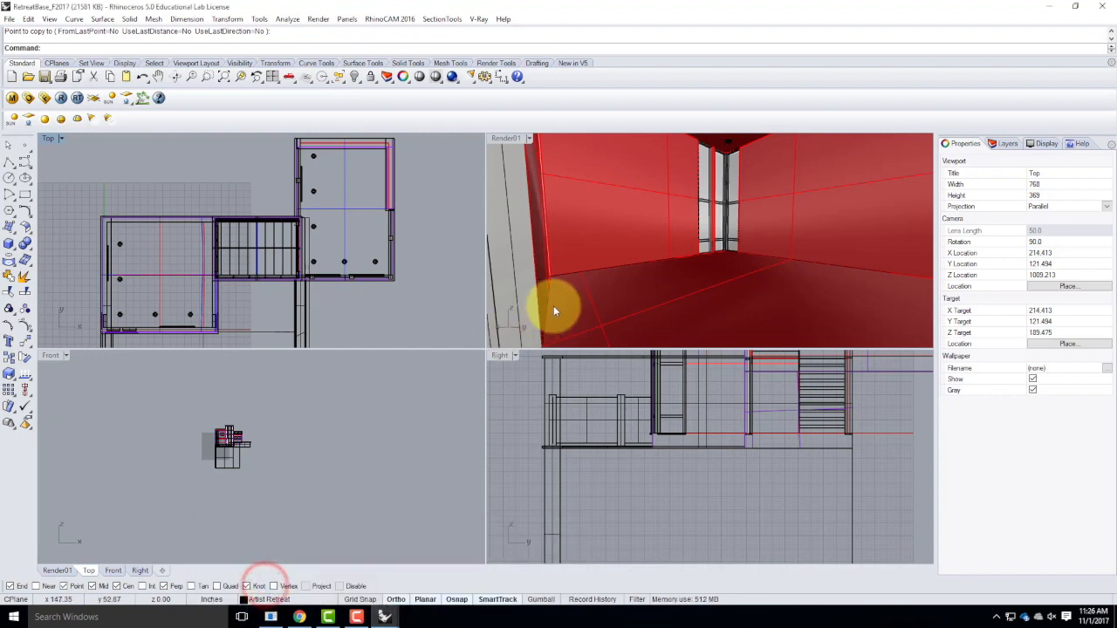
# Start inserting a block instance with the Yuki_R5 model from Rhino Blocks > Furniture > Yuki R5 as its source.
pyautogui.click(11, 18)
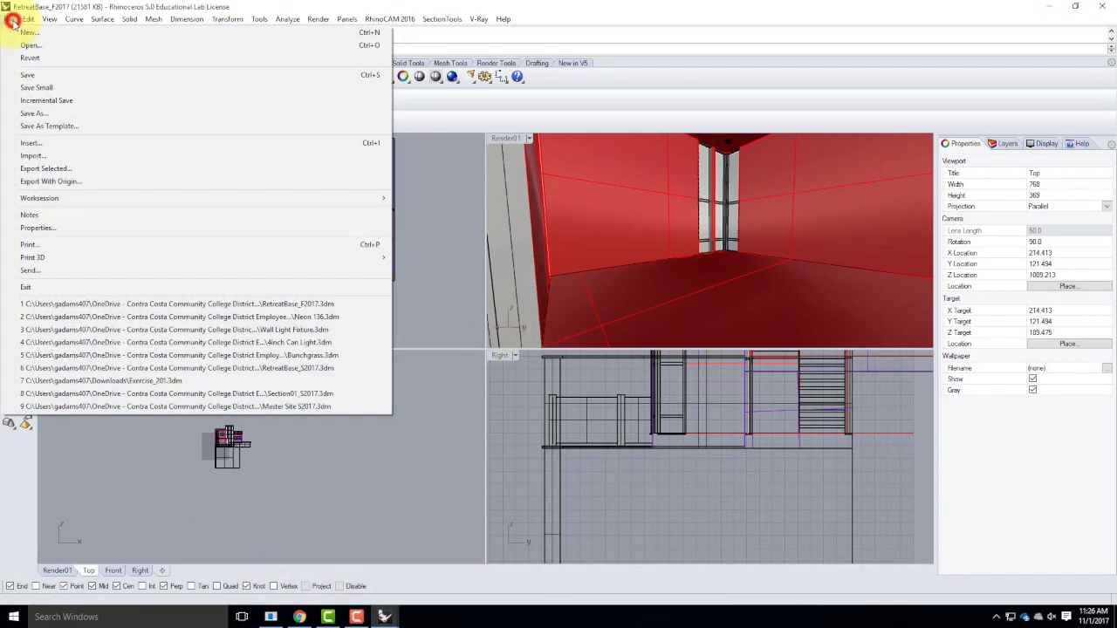
pyautogui.moveTo(29, 18)
pyautogui.moveTo(131, 223)
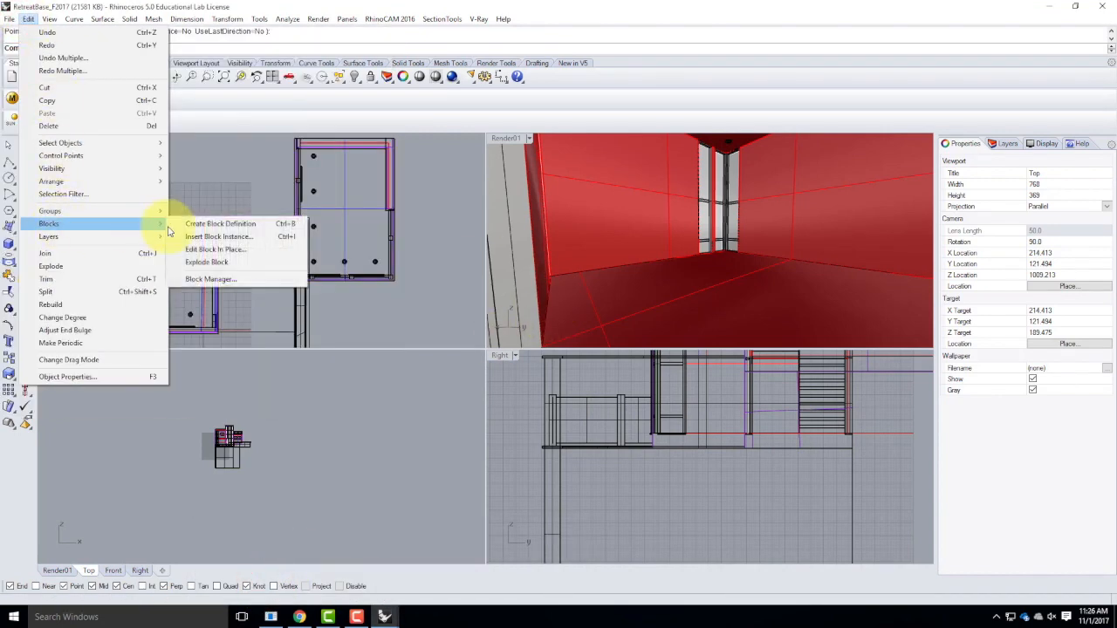
pyautogui.click(224, 239)
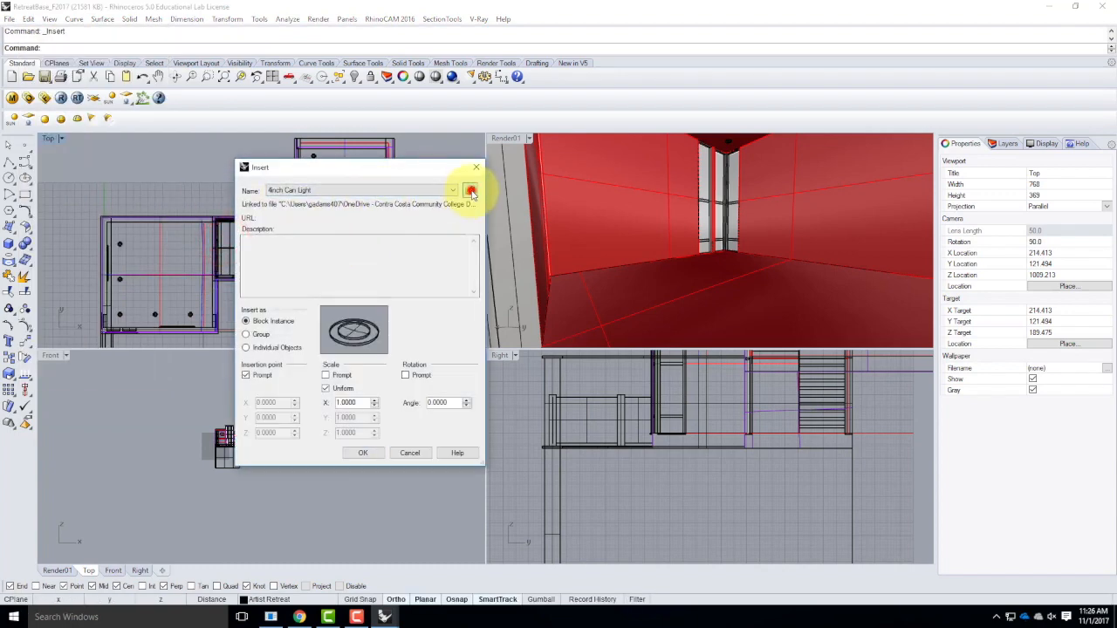
pyautogui.click(471, 191)
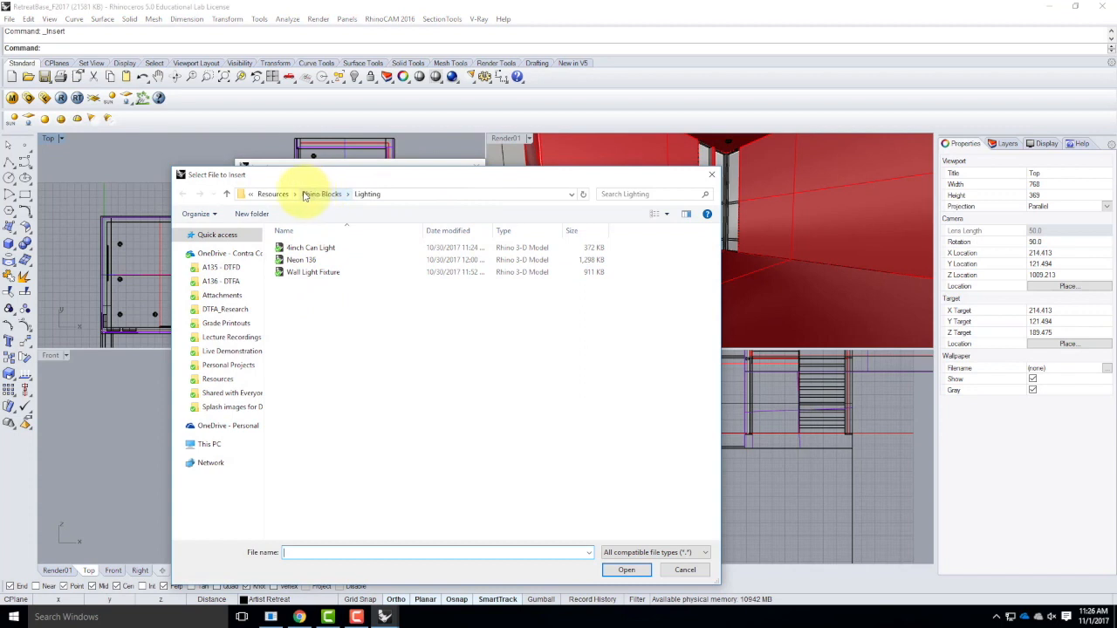
pyautogui.click(305, 196)
pyautogui.doubleClick(298, 247)
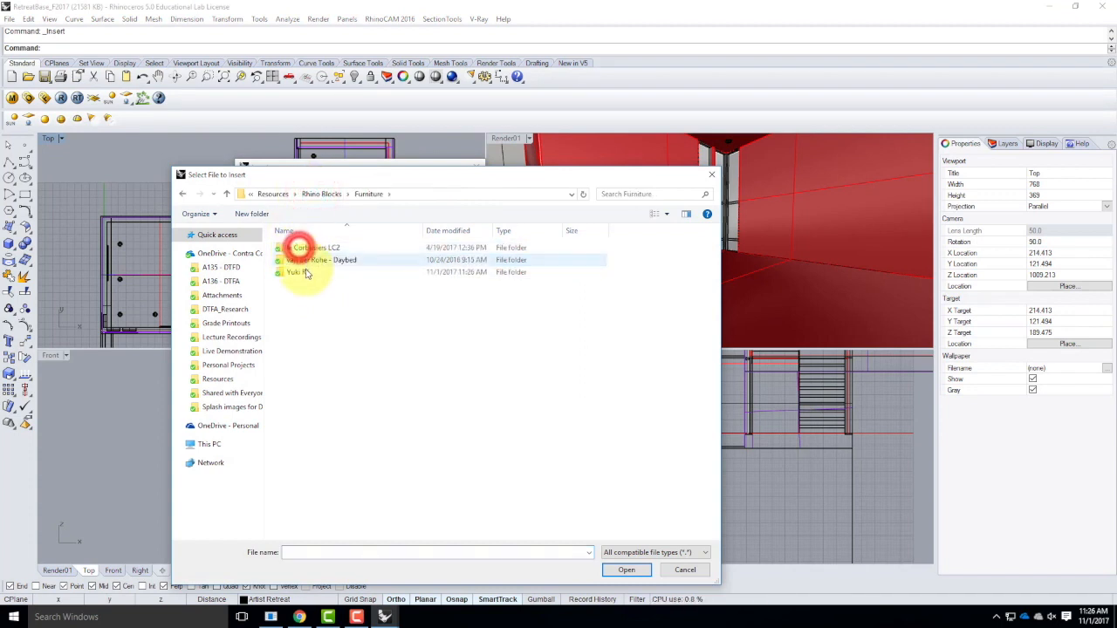
pyautogui.click(305, 272)
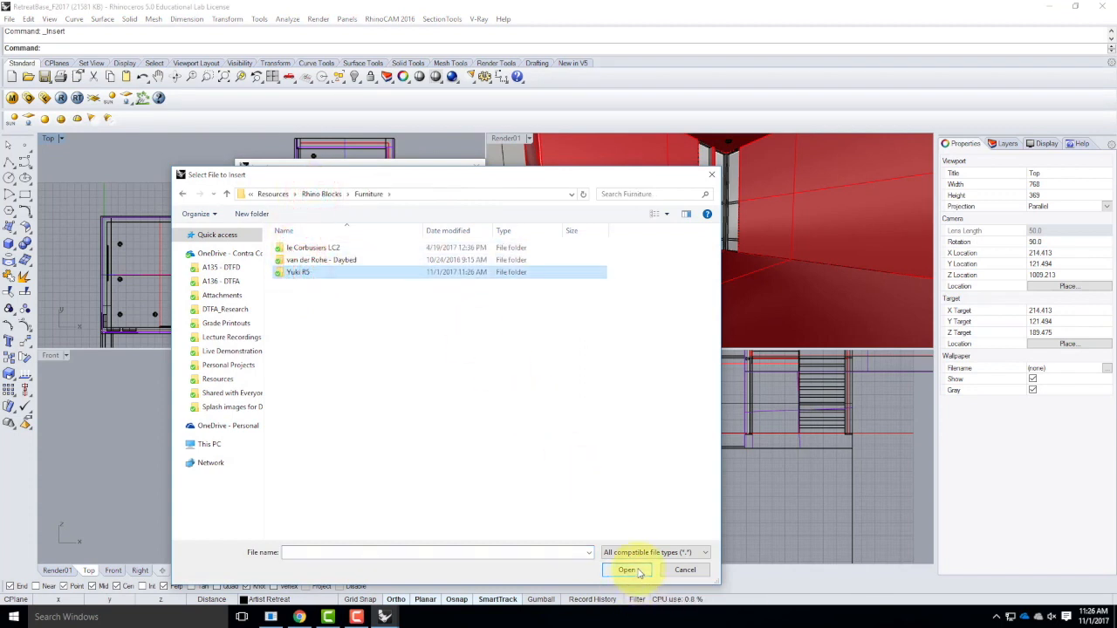
pyautogui.click(638, 571)
pyautogui.click(301, 260)
pyautogui.click(628, 569)
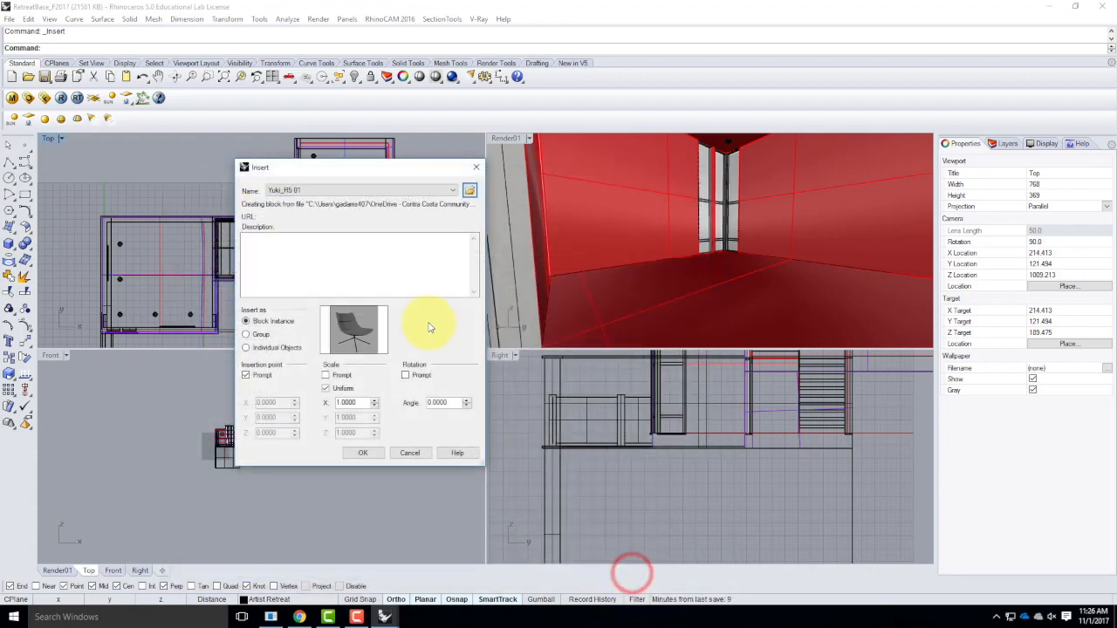
# Insert Yuki_R5 as a linked block with the Reference layer style, snapped to the floor end point at the corner windows.
pyautogui.click(365, 452)
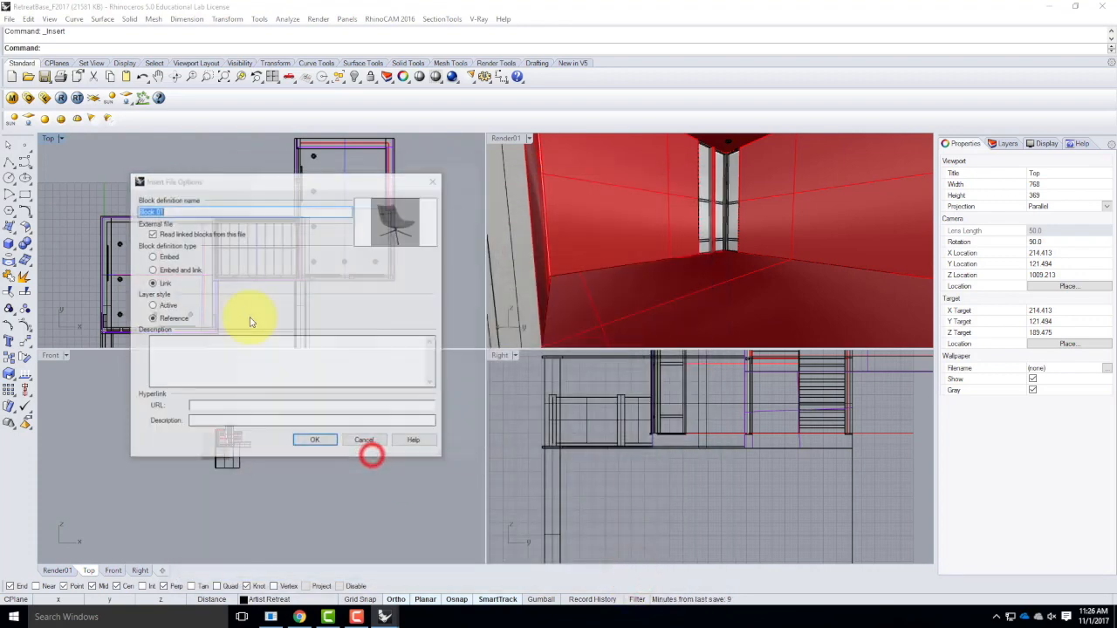
pyautogui.click(311, 440)
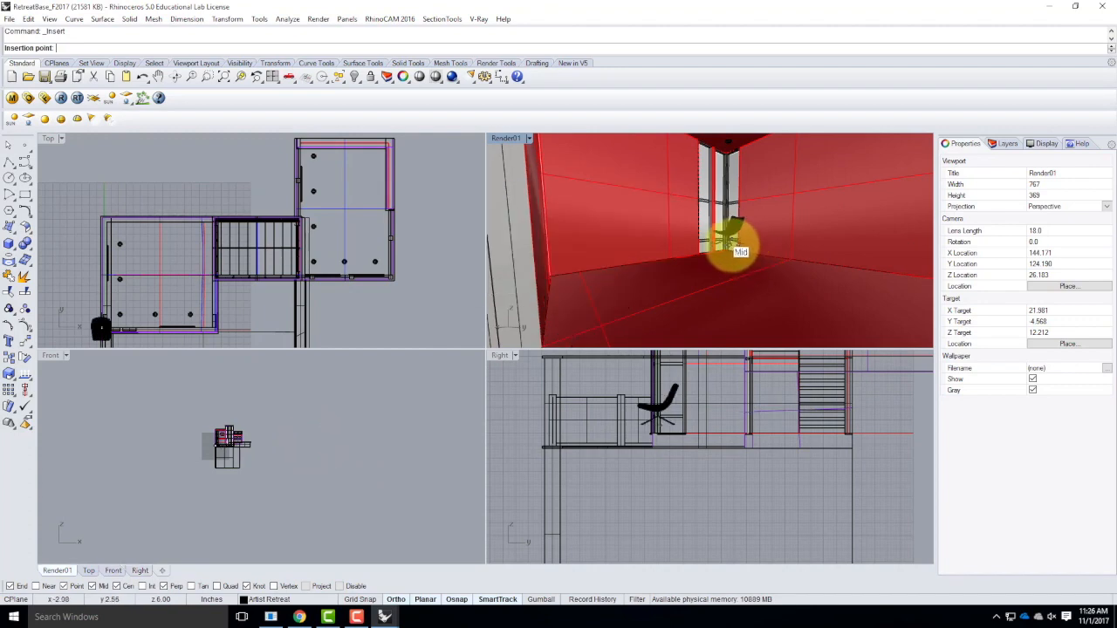
pyautogui.scroll(10, 729, 249)
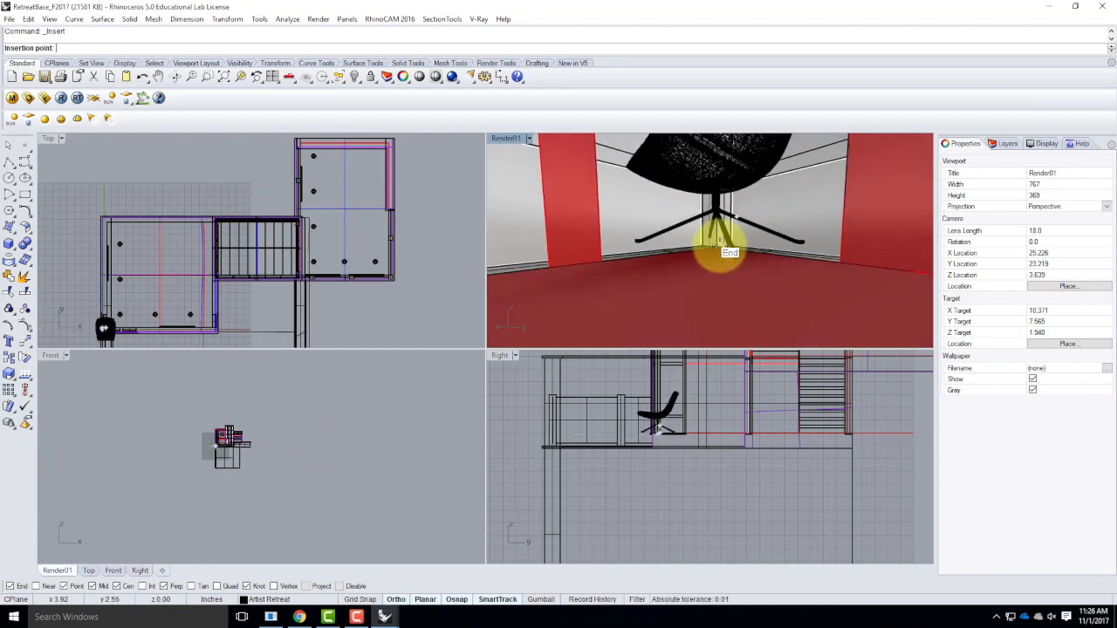
pyautogui.click(719, 246)
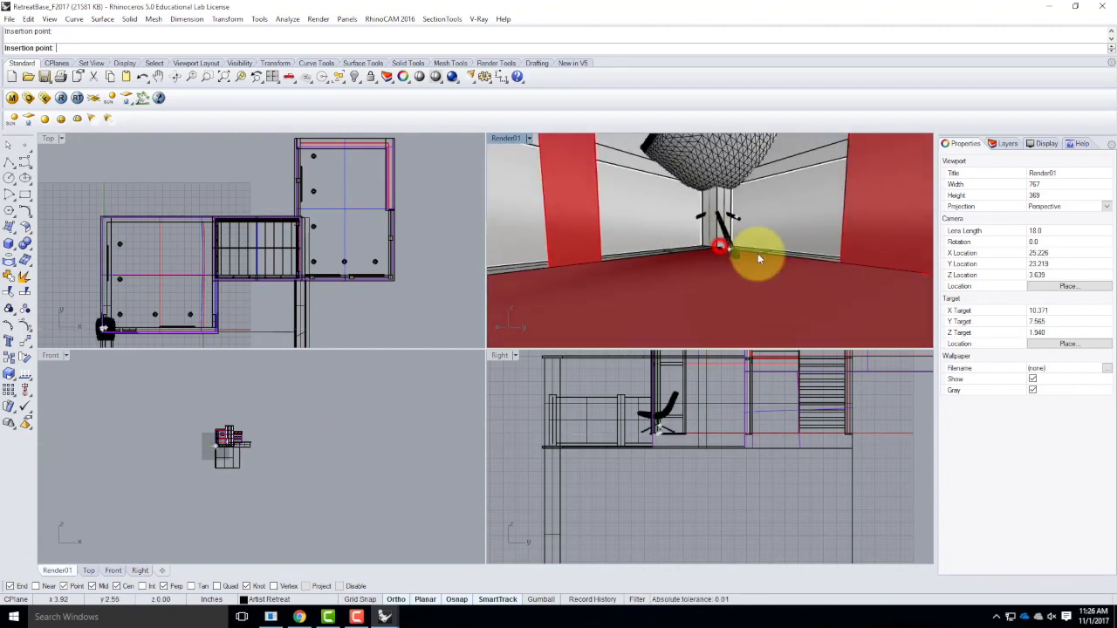
# Move the inserted Yuki chair about 32 inches along the Y axis in the Top view, away from the corner.
pyautogui.click(733, 166)
pyautogui.scroll(4, 650, 441)
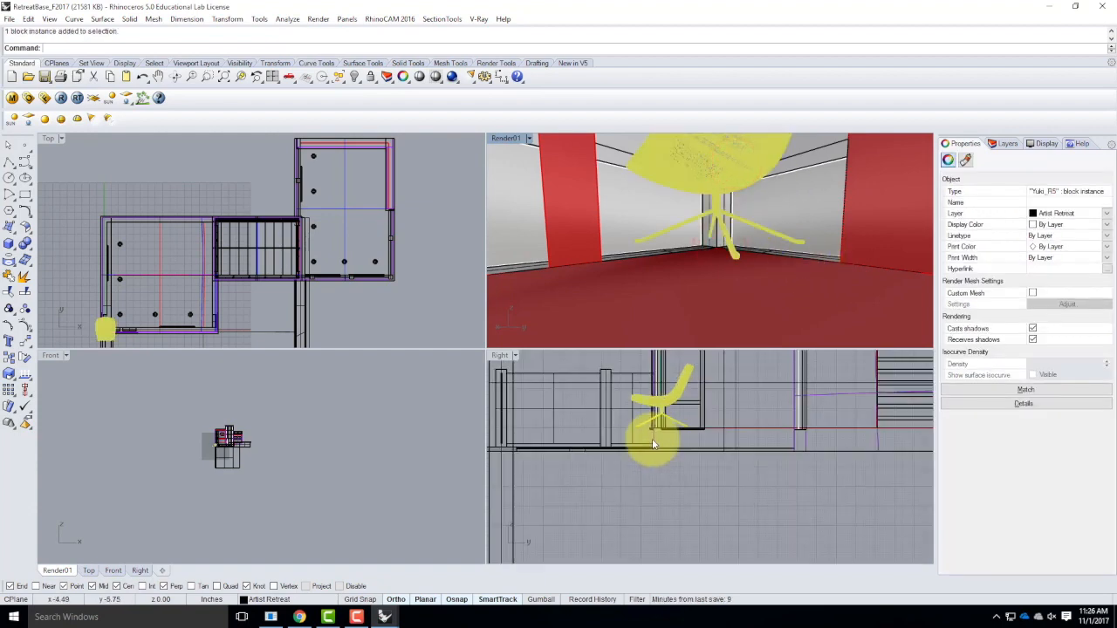
pyautogui.scroll(2, 682, 412)
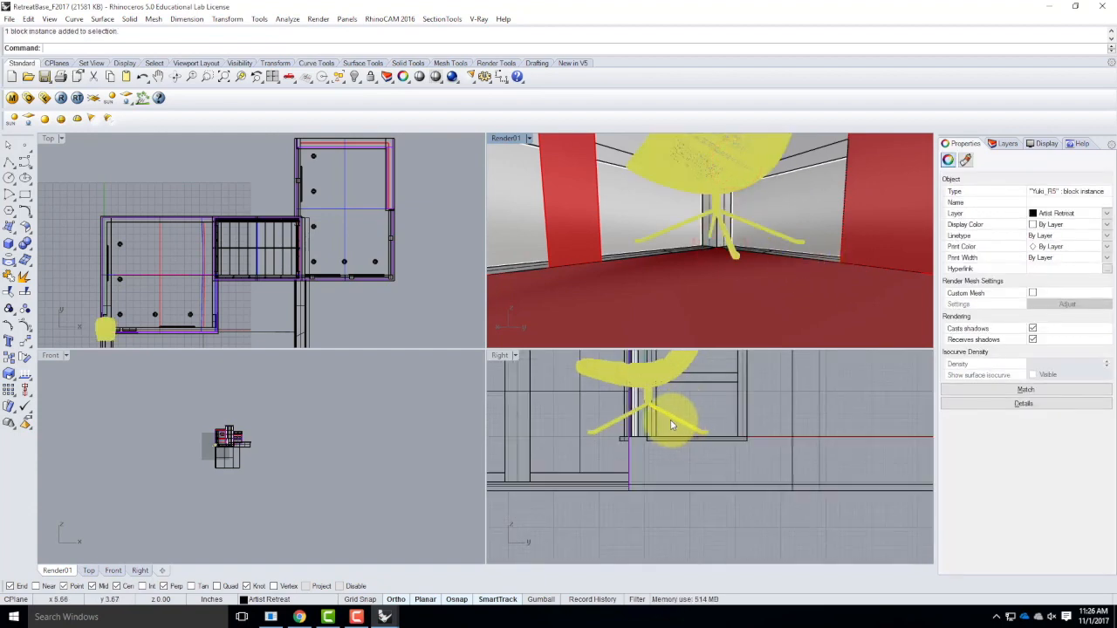
pyautogui.scroll(1, 642, 406)
pyautogui.scroll(-4, 666, 408)
pyautogui.scroll(4, 815, 409)
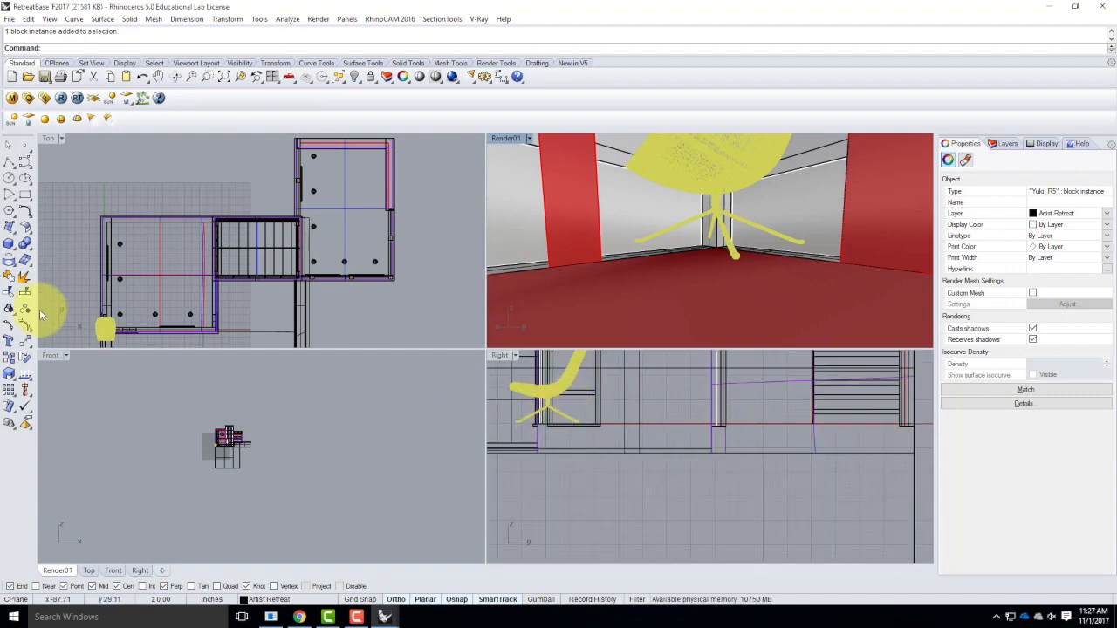
pyautogui.scroll(4, 100, 329)
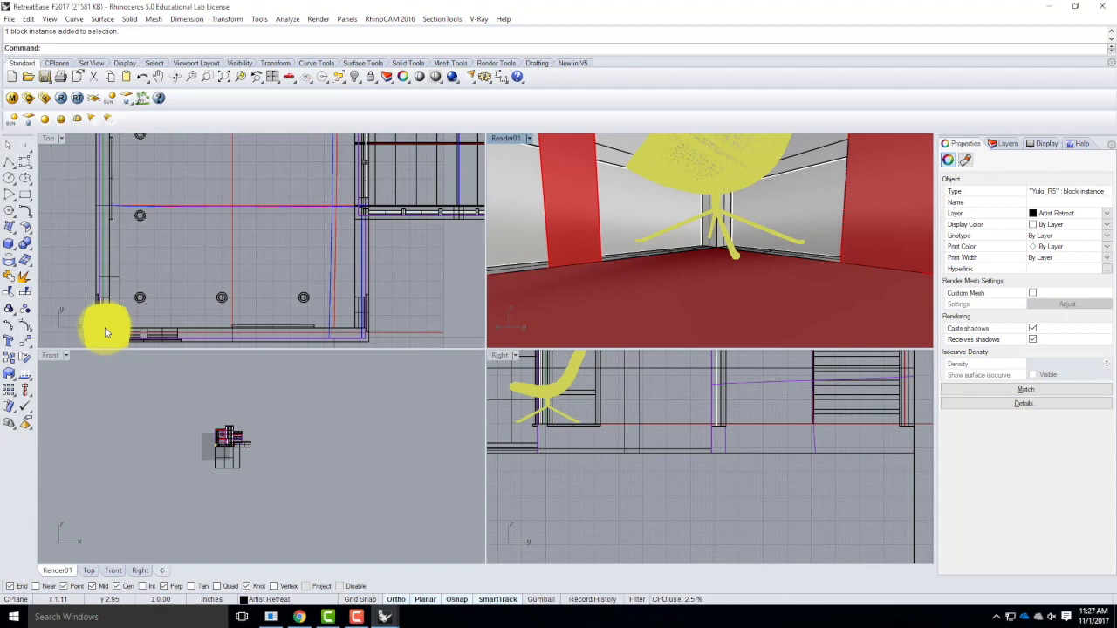
pyautogui.click(54, 138)
pyautogui.doubleClick(54, 139)
pyautogui.scroll(-4, 127, 337)
pyautogui.moveTo(199, 342); pyautogui.dragTo(290, 332, button='right')
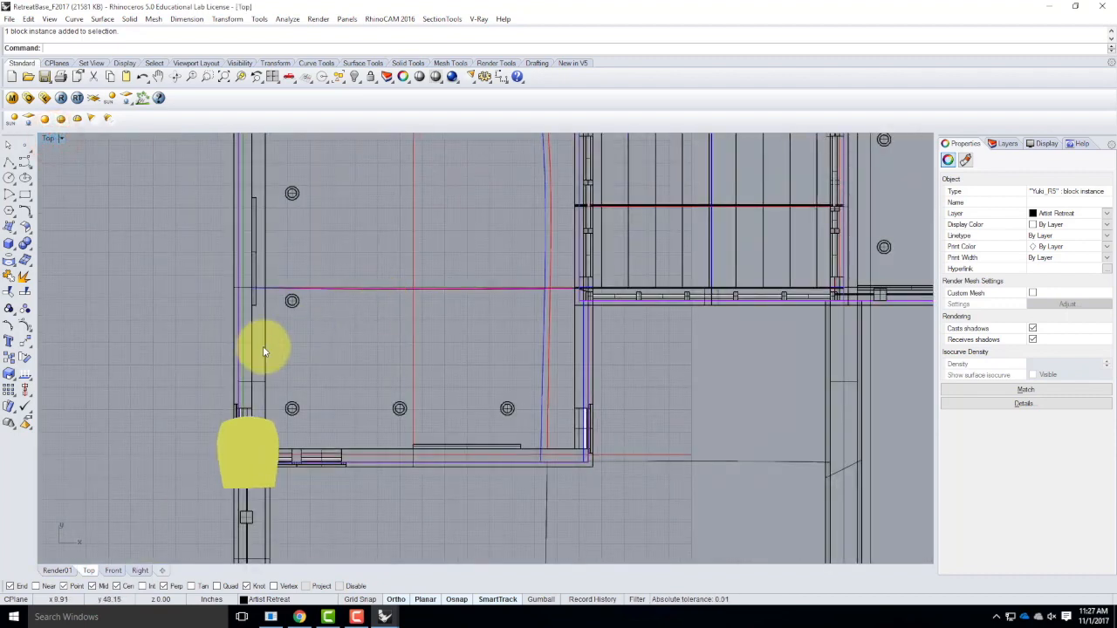
pyautogui.press('Return')
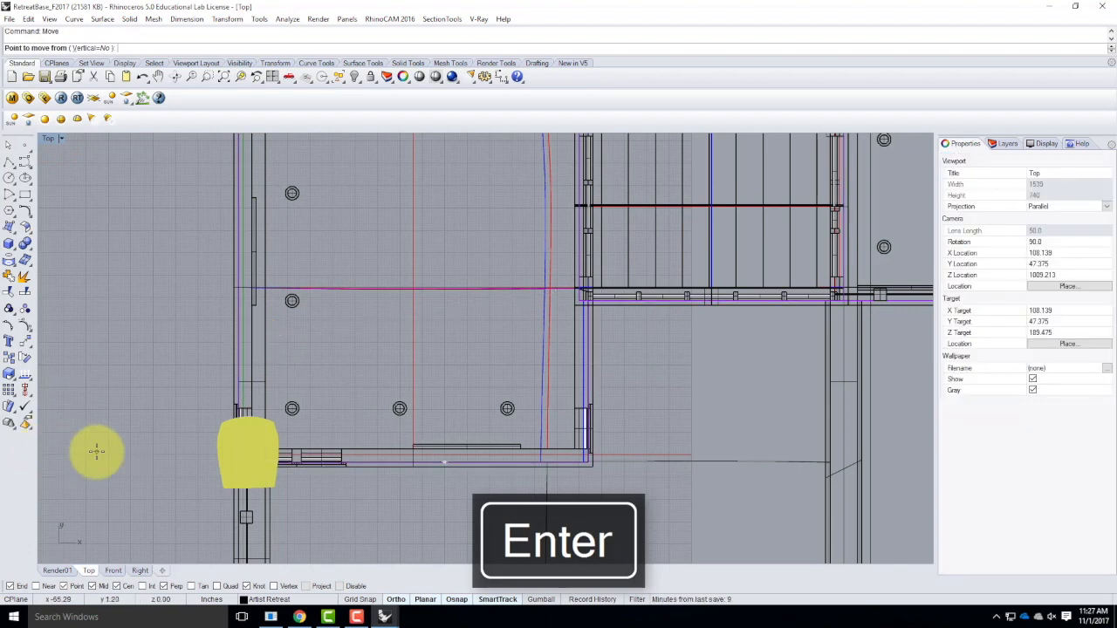
pyautogui.click(96, 451)
pyautogui.click(120, 379)
# Move the chair about 29 inches along the X axis so it stands clear of the side wall.
pyautogui.press('Return')
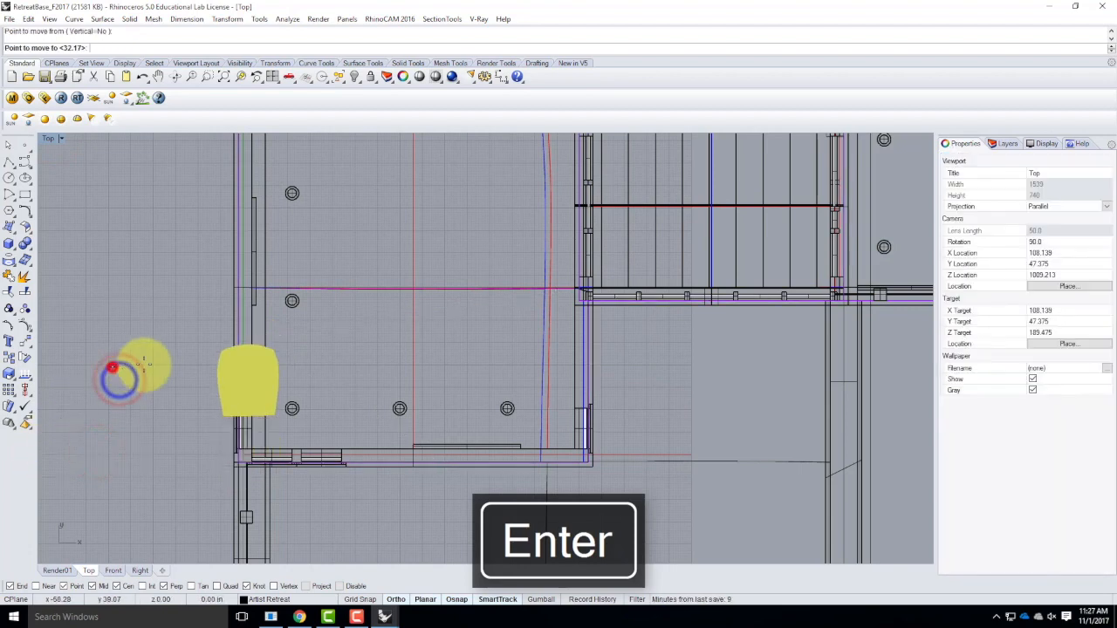
pyautogui.click(111, 367)
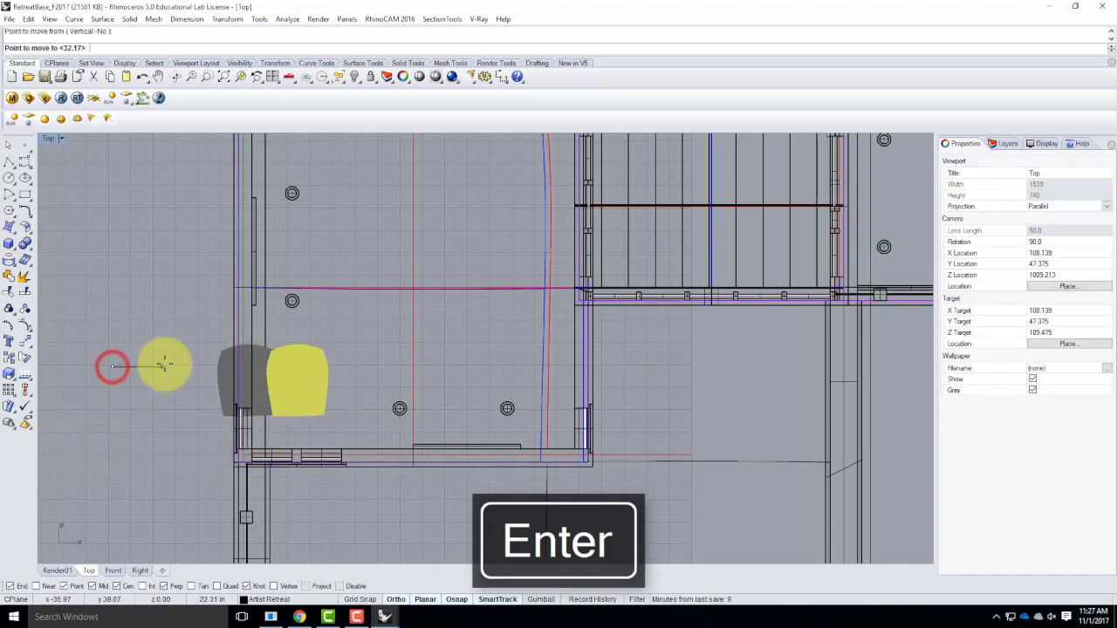
pyautogui.click(179, 363)
# Rotate the chair about a point on its seat with Ortho turned off, so its front faces diagonally into the room.
pyautogui.click(322, 365)
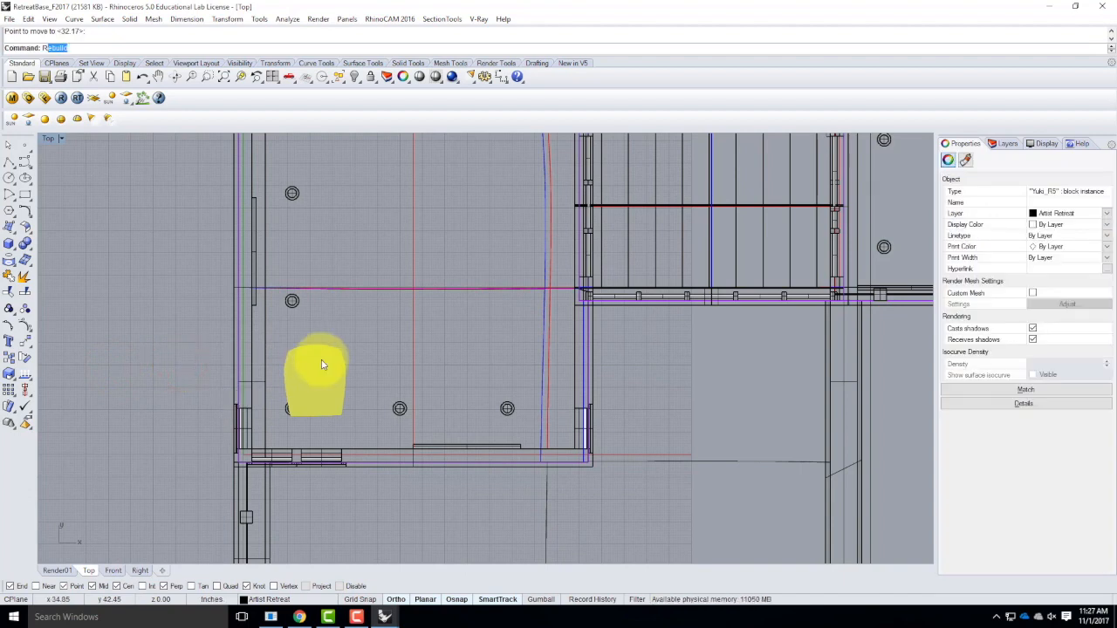
pyautogui.press('Return')
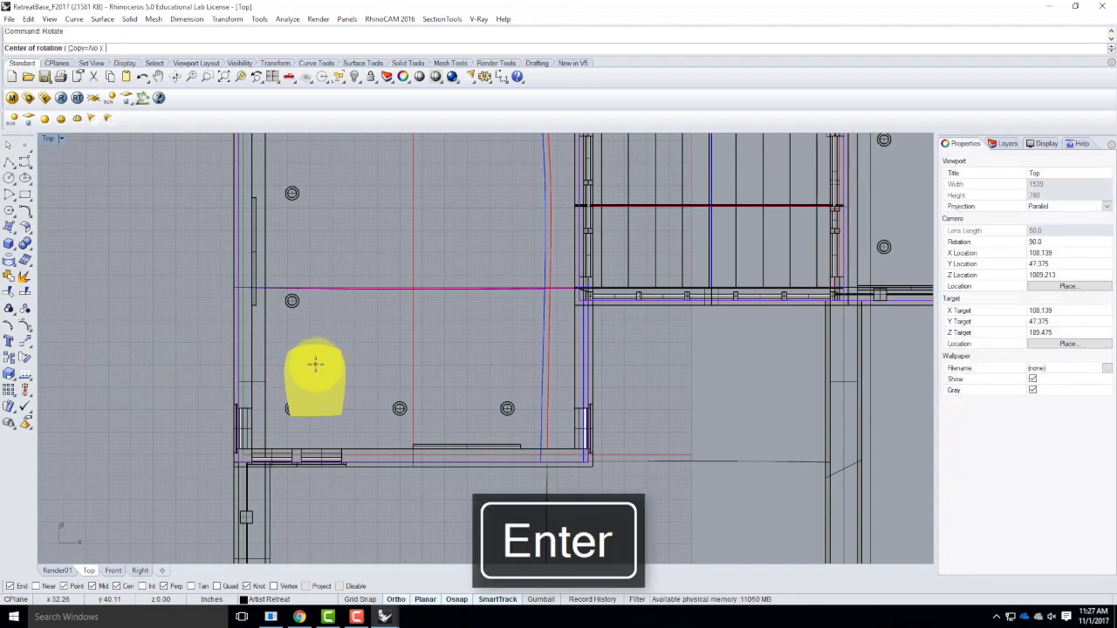
pyautogui.click(315, 365)
pyautogui.click(346, 426)
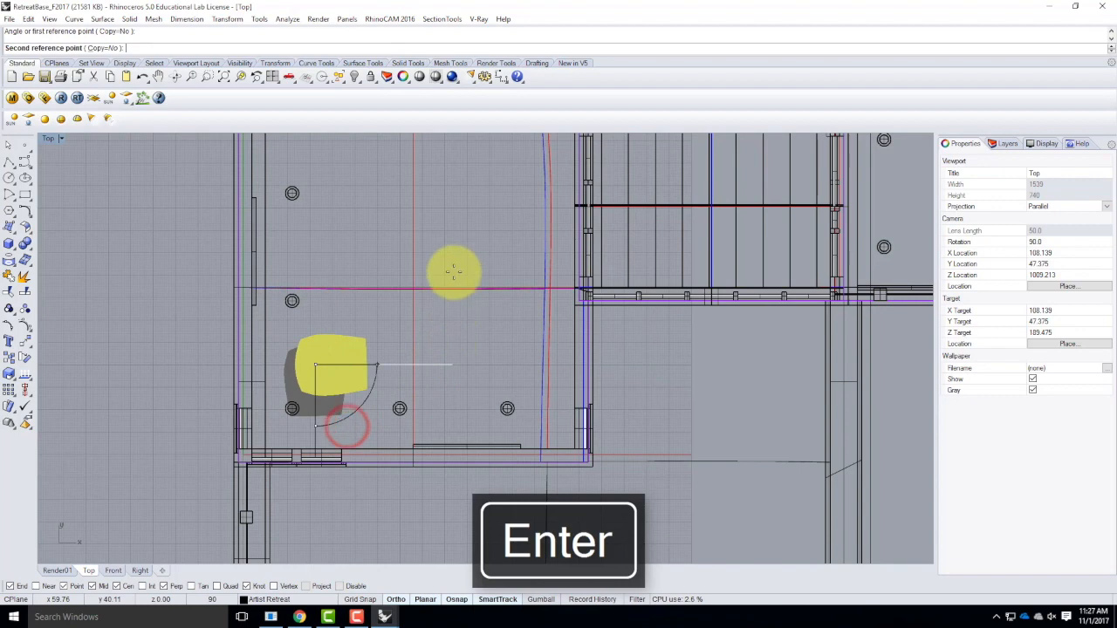
pyautogui.click(397, 601)
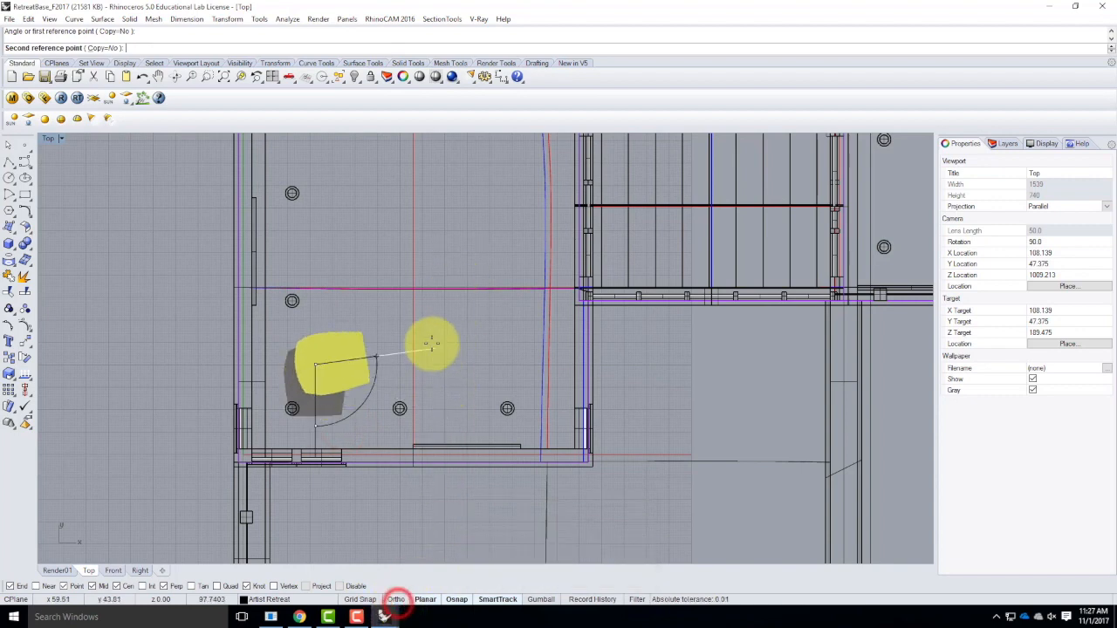
pyautogui.click(393, 305)
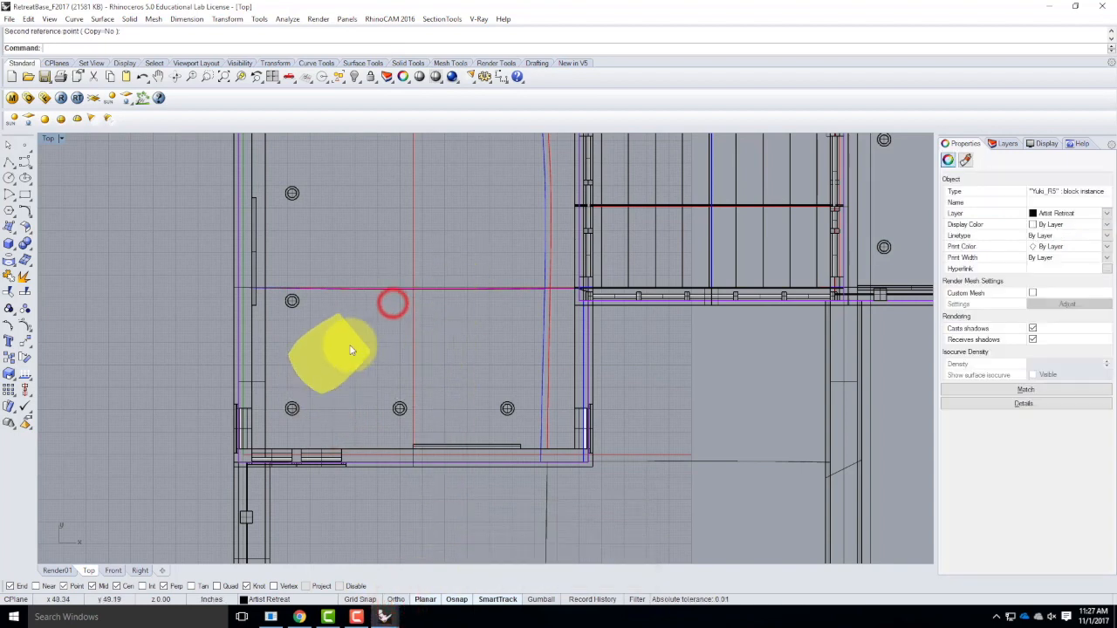
# Mirror a copy of the chair across a slightly tilted, nearly horizontal line beside it in the Top view, then deselect everything.
pyautogui.write('Mirro')
pyautogui.press('Return')
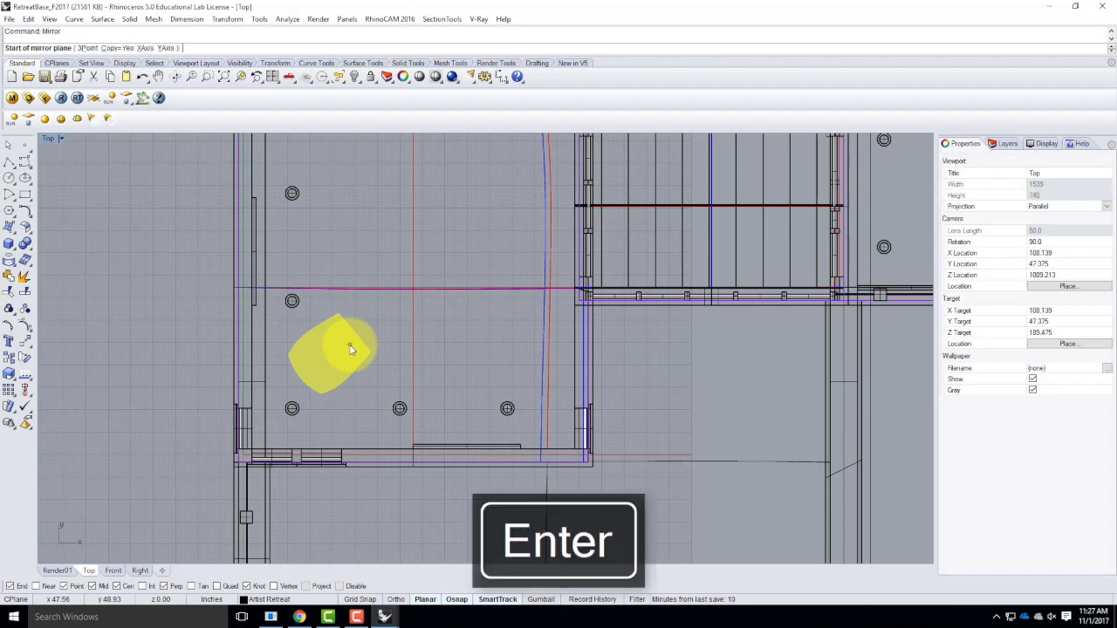
pyautogui.scroll(3, 341, 318)
pyautogui.click(297, 299)
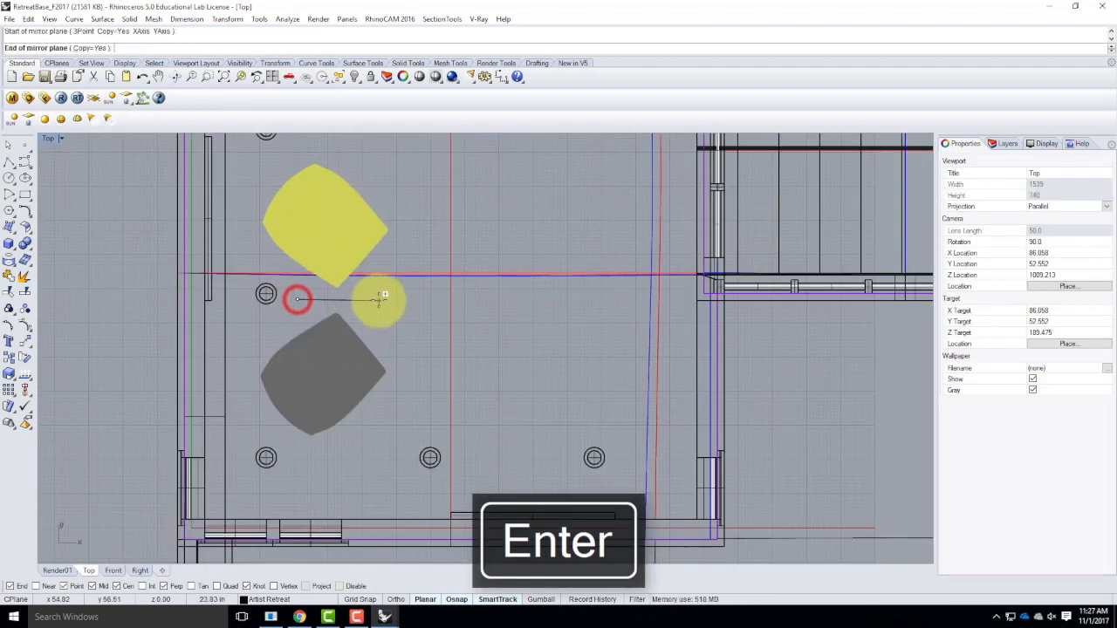
pyautogui.click(381, 294)
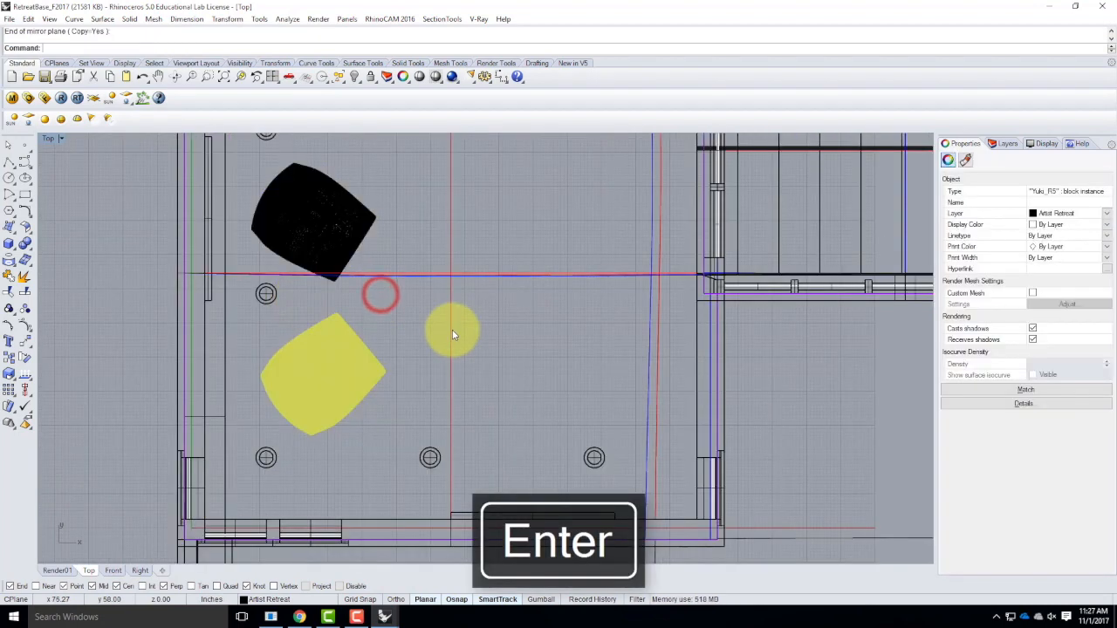
pyautogui.press('Escape')
# View both Yuki chairs inside the room in the maximized Render01 perspective, with the corner windows and ceiling can lights in frame.
pyautogui.doubleClick(51, 137)
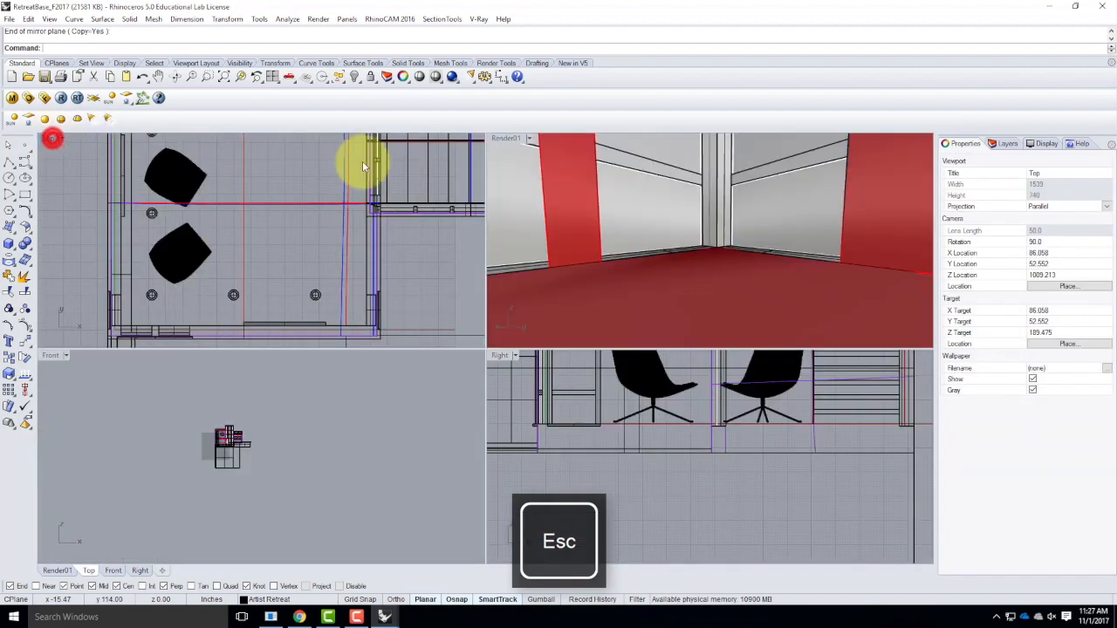
pyautogui.click(511, 139)
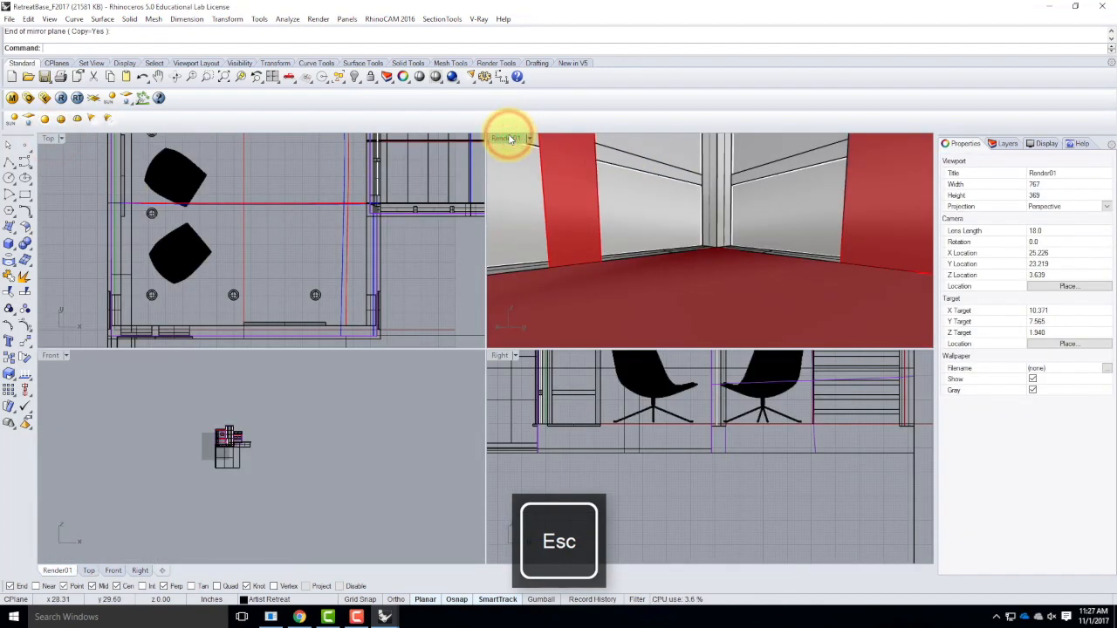
pyautogui.moveTo(570, 234); pyautogui.dragTo(611, 227, button='right')
pyautogui.doubleClick(511, 138)
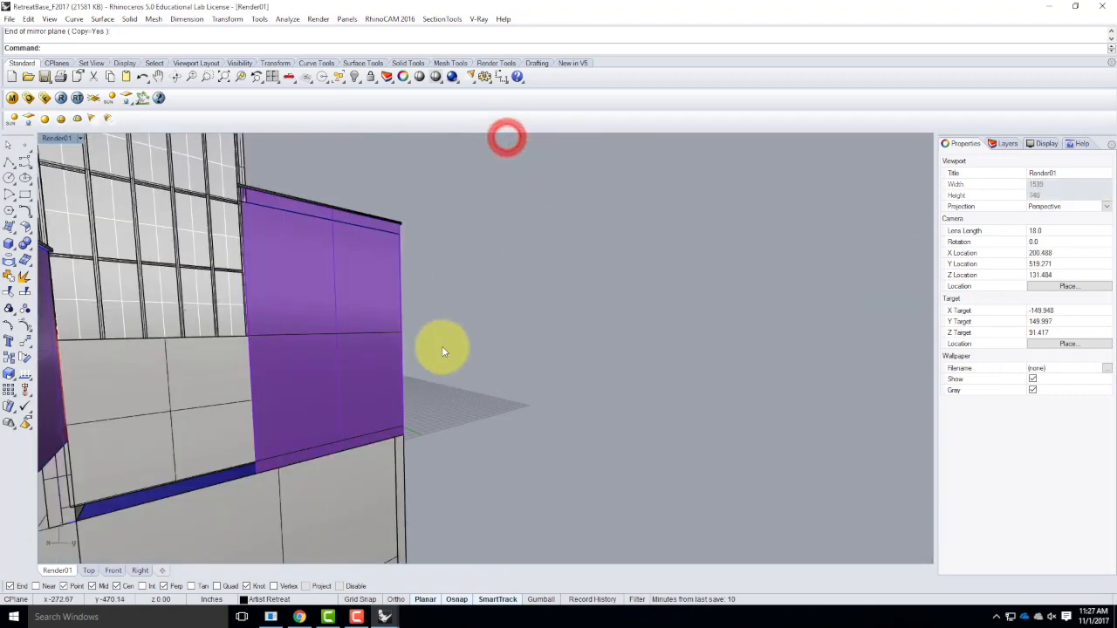
pyautogui.scroll(-5, 337, 387)
pyautogui.scroll(5, 444, 360)
pyautogui.scroll(10, 445, 357)
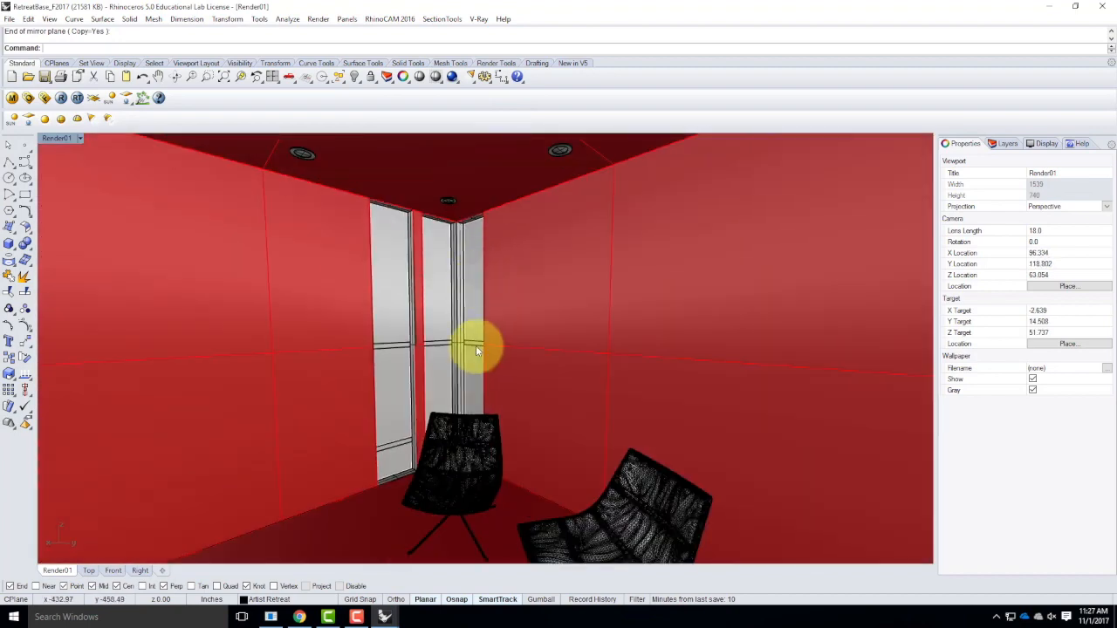
pyautogui.scroll(-3, 476, 323)
pyautogui.moveTo(448, 408); pyautogui.dragTo(472, 385, button='right')
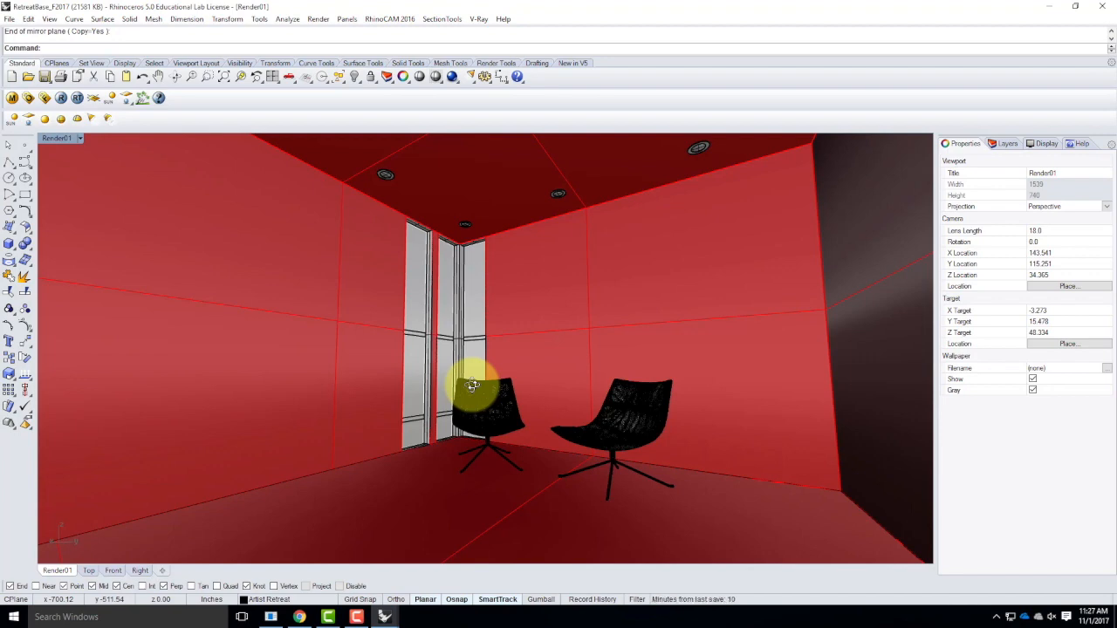
# Save the RetreatBase_F2017 model and switch to the open Master Site S2017 model.
pyautogui.click(9, 18)
pyautogui.click(20, 76)
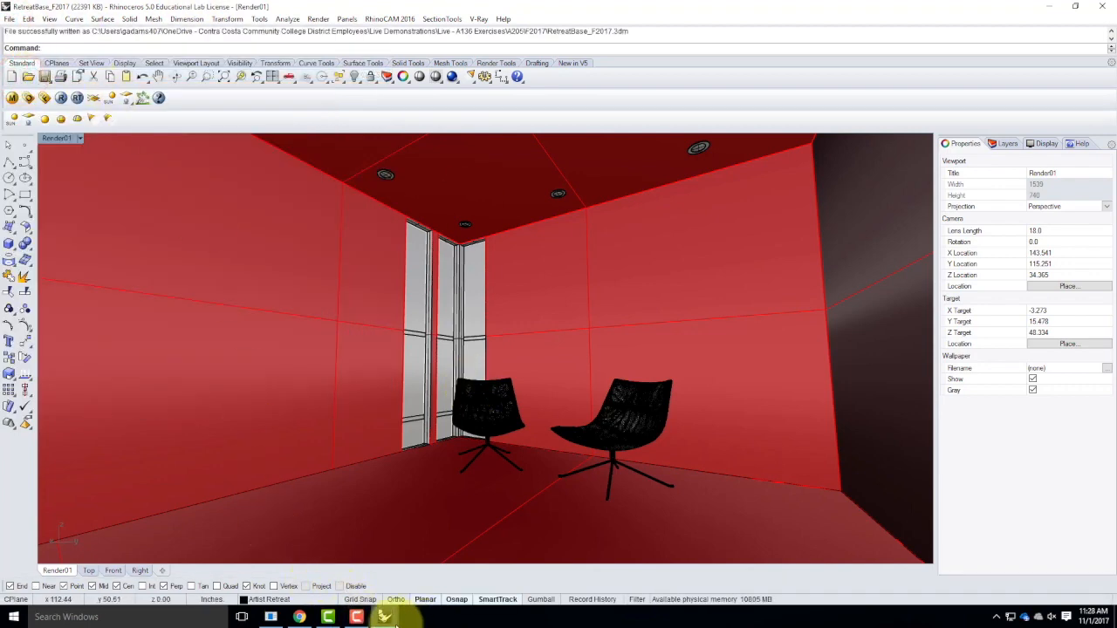
pyautogui.moveTo(384, 617)
pyautogui.click(392, 561)
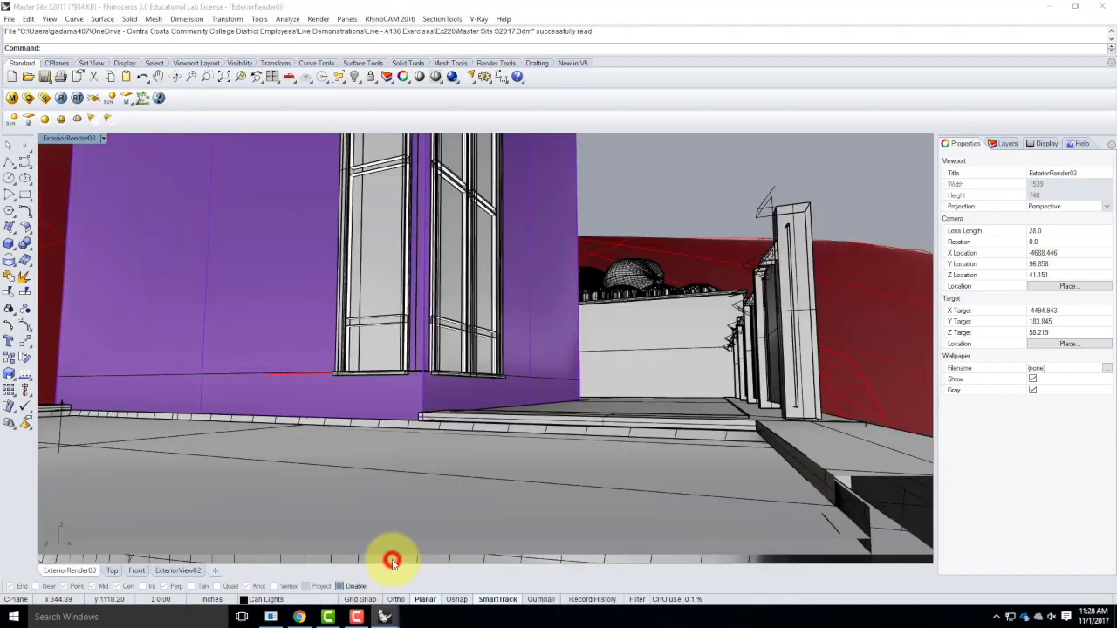
pyautogui.moveTo(756, 278); pyautogui.dragTo(731, 321, button='right')
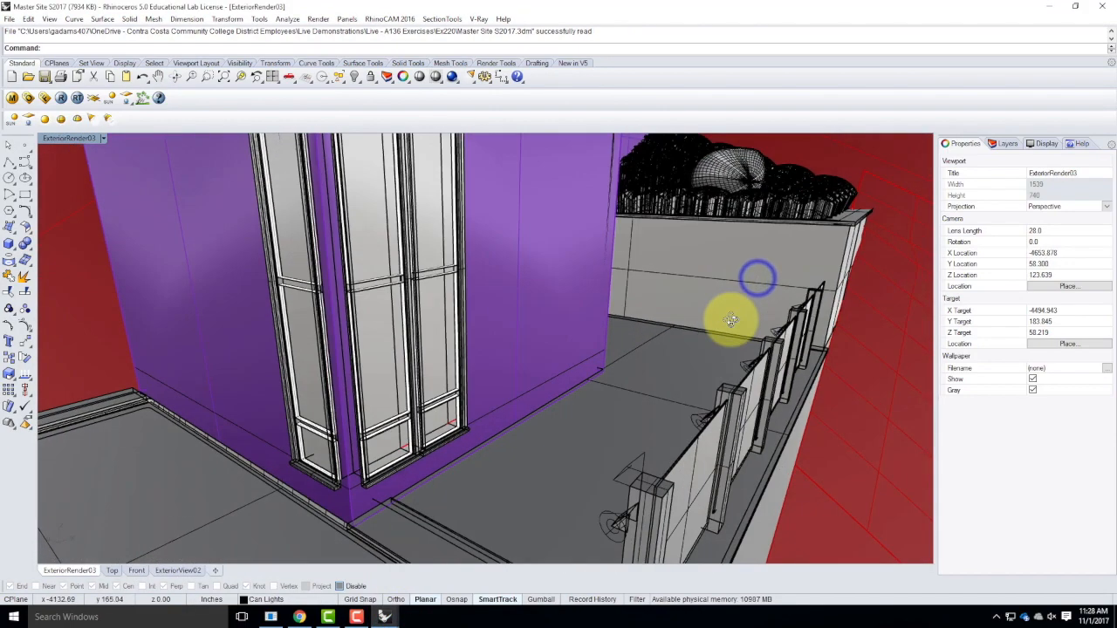
# Search the Ex220, Ex221, Ex222 and Ex219 exercise folders for a model to open, then cancel without opening one.
pyautogui.click(11, 19)
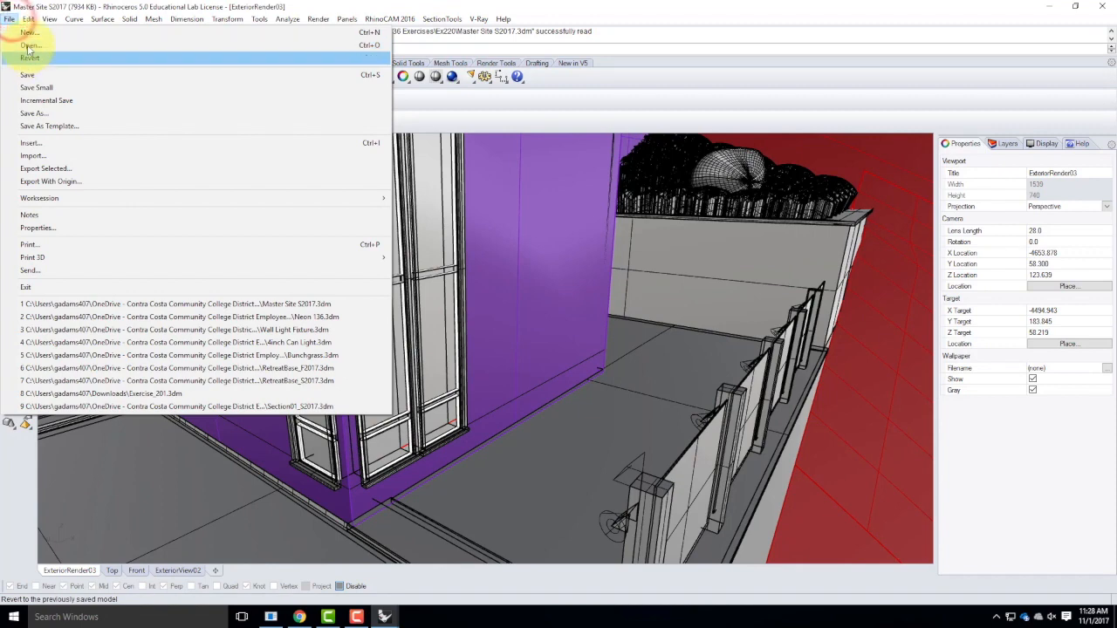
pyautogui.click(31, 44)
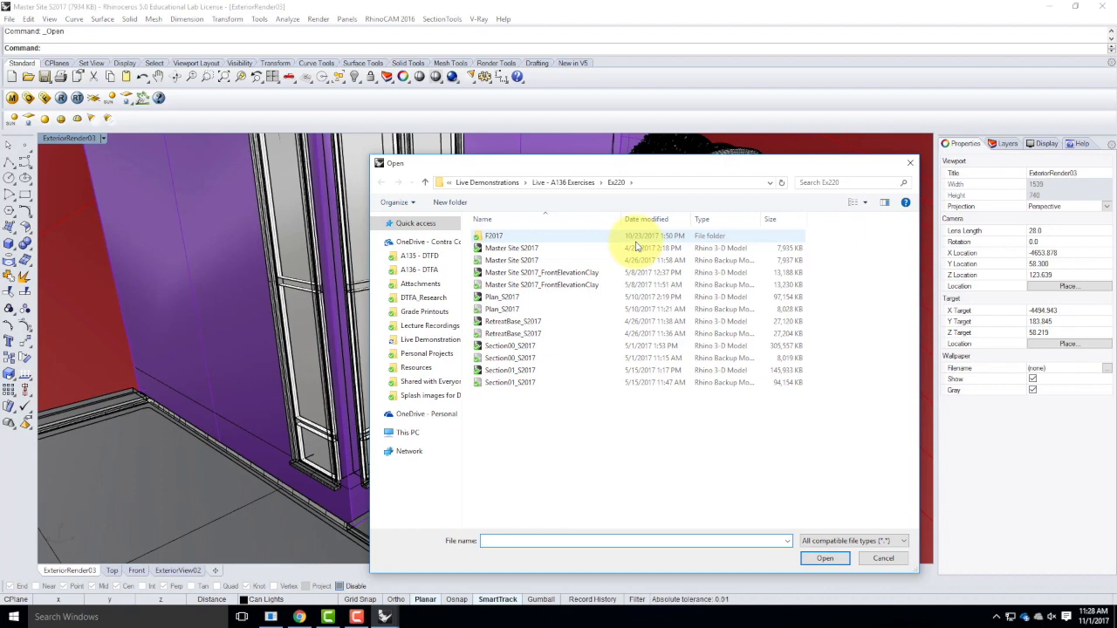
pyautogui.doubleClick(494, 238)
pyautogui.click(896, 541)
pyautogui.click(596, 467)
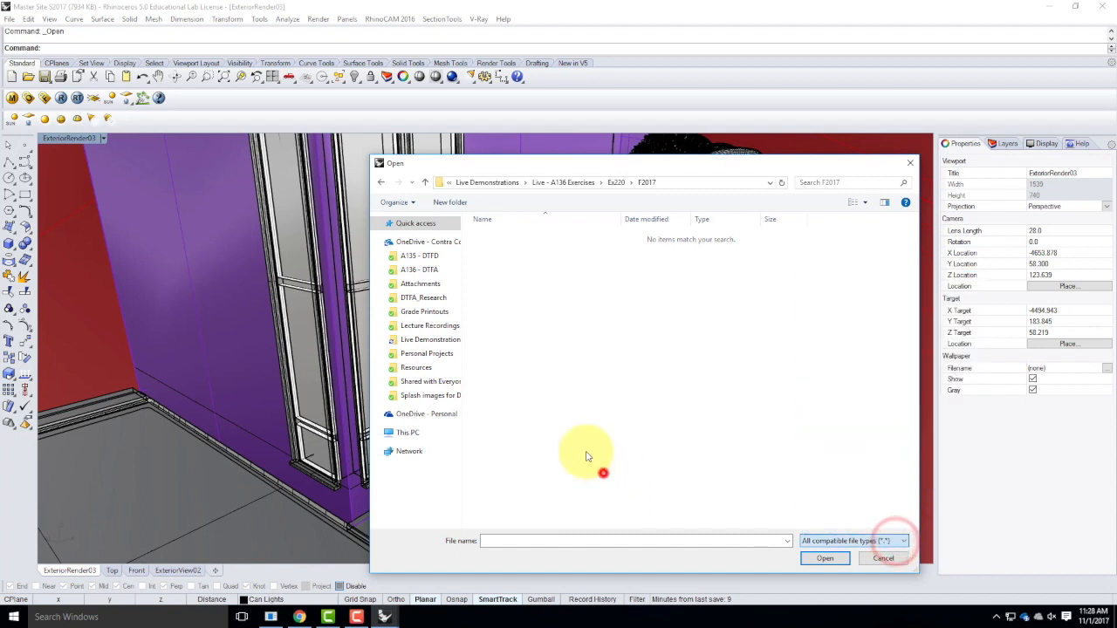
pyautogui.click(580, 183)
pyautogui.doubleClick(490, 480)
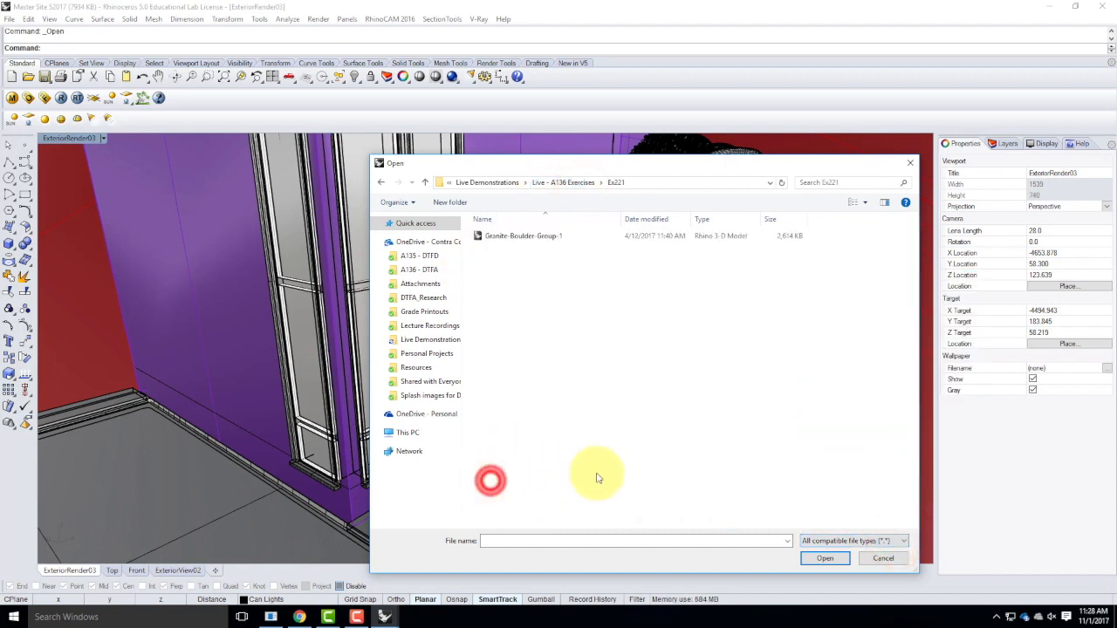
pyautogui.click(568, 182)
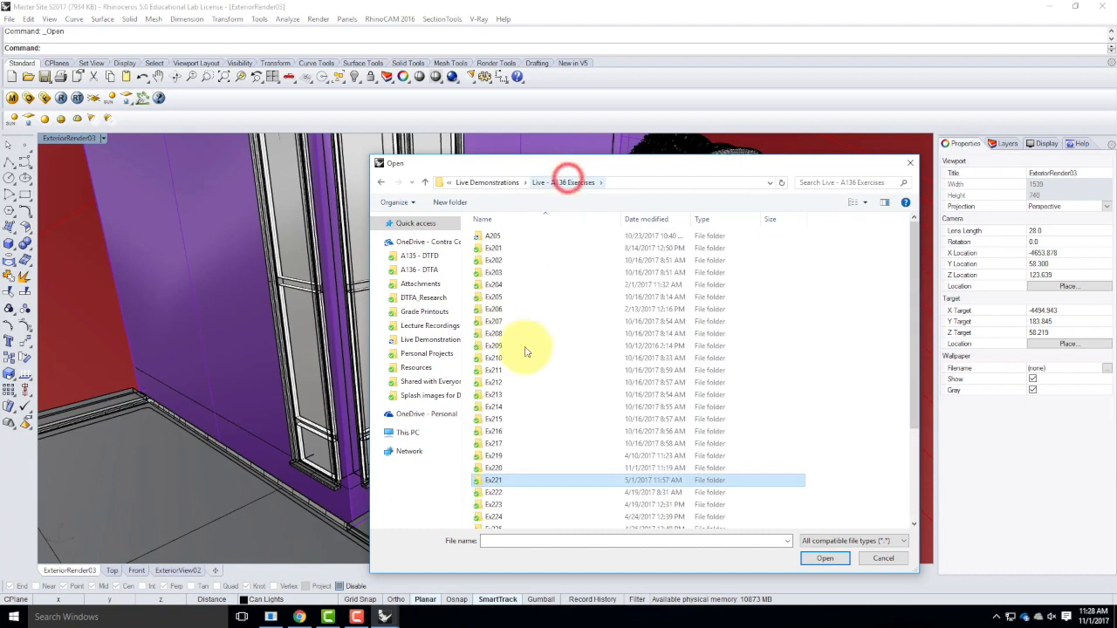
pyautogui.doubleClick(494, 496)
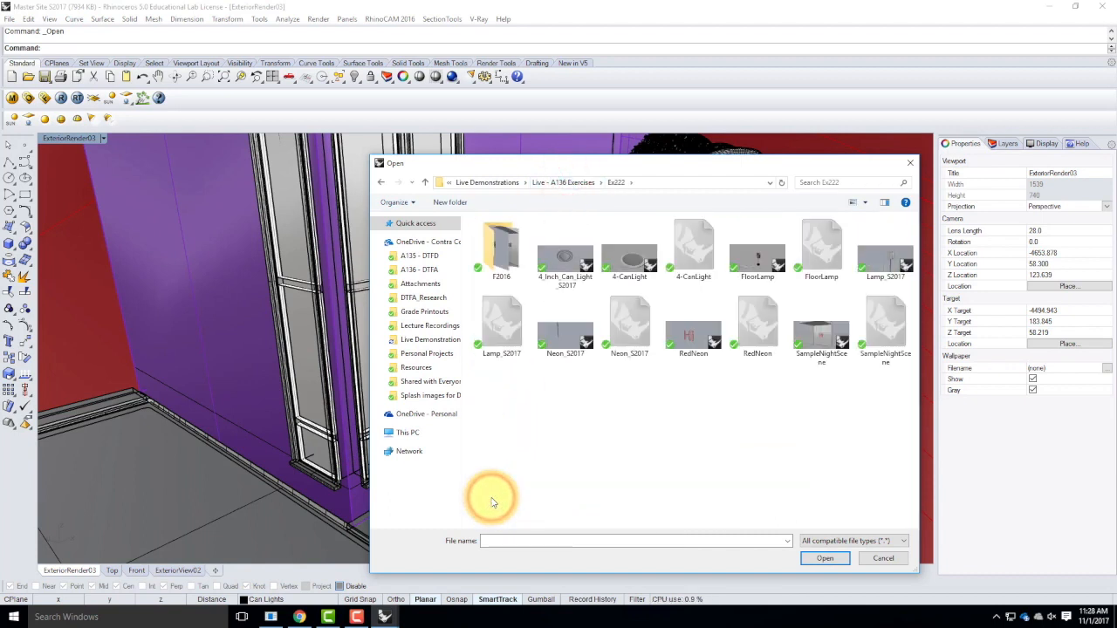
pyautogui.click(381, 184)
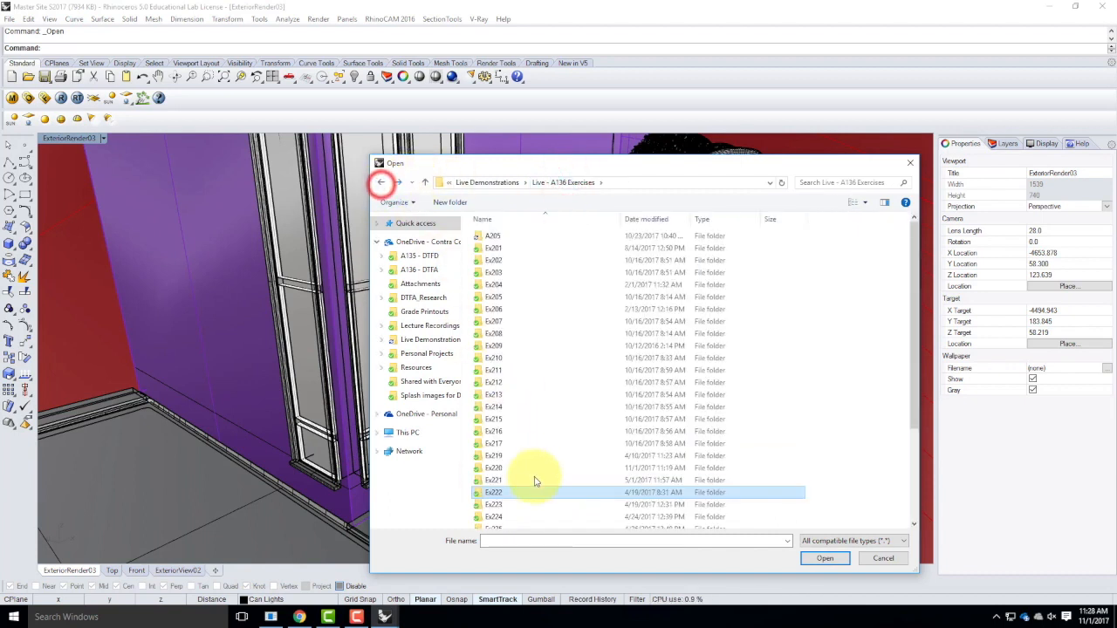
pyautogui.doubleClick(503, 458)
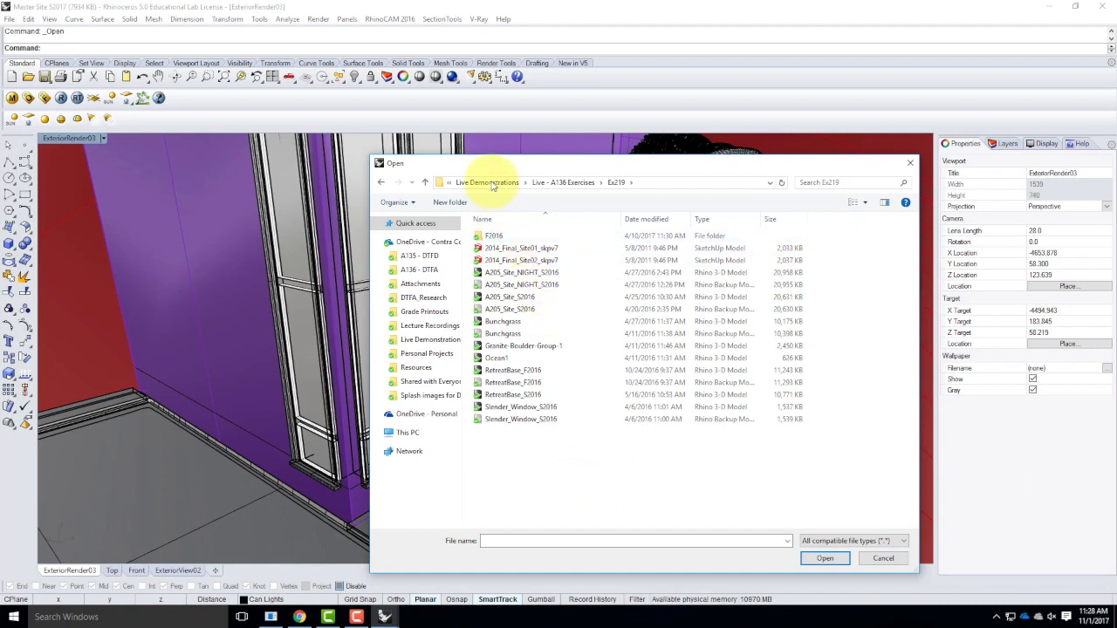
pyautogui.click(526, 471)
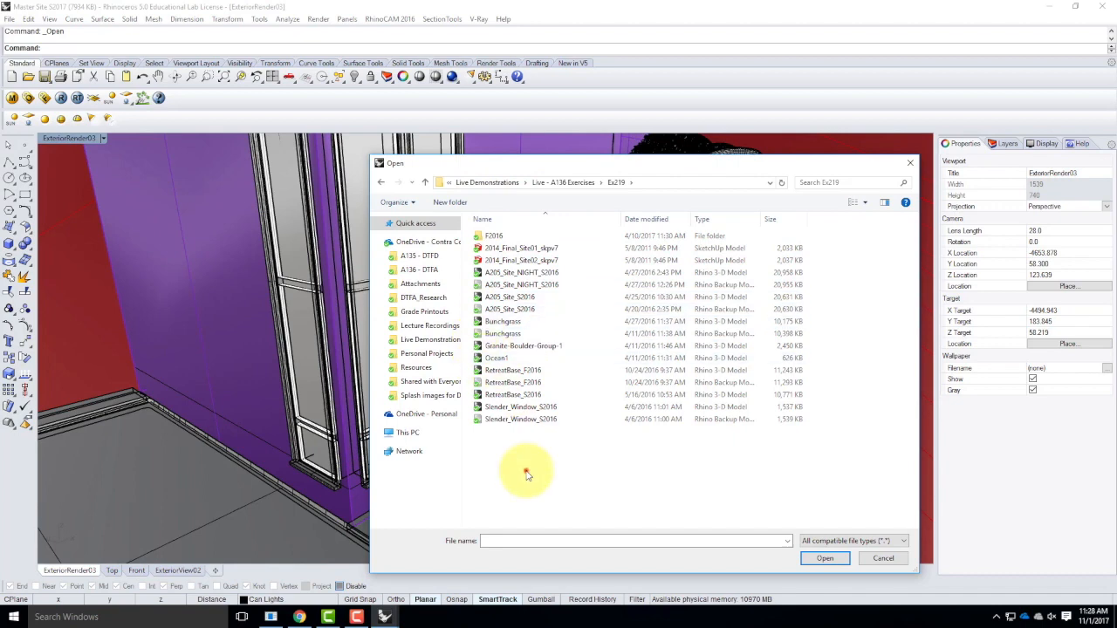
pyautogui.click(883, 559)
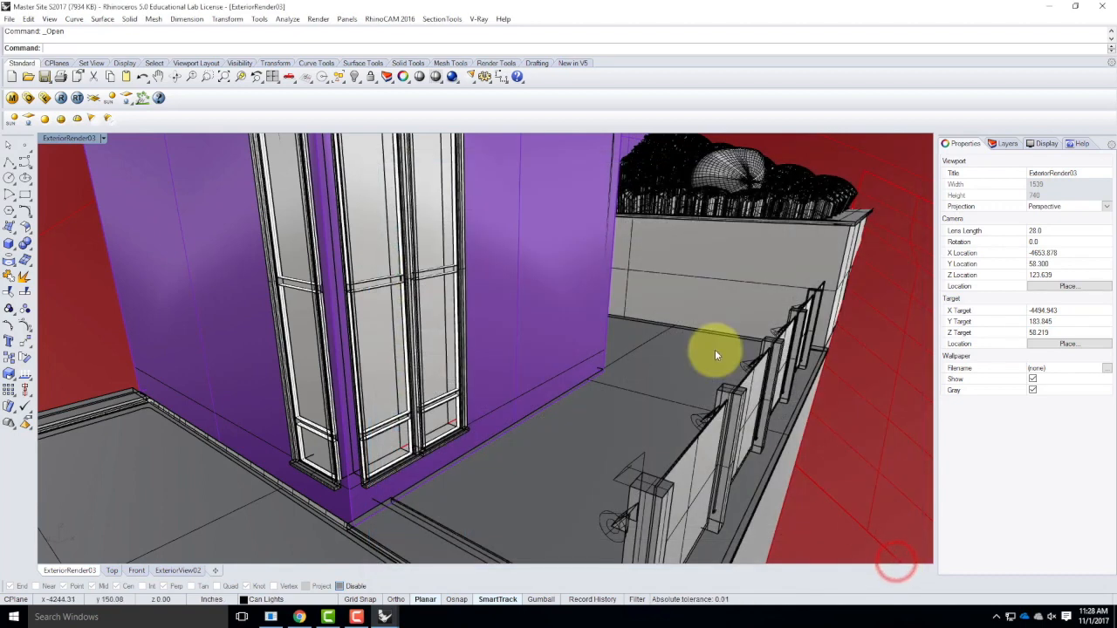
pyautogui.scroll(-3, 646, 394)
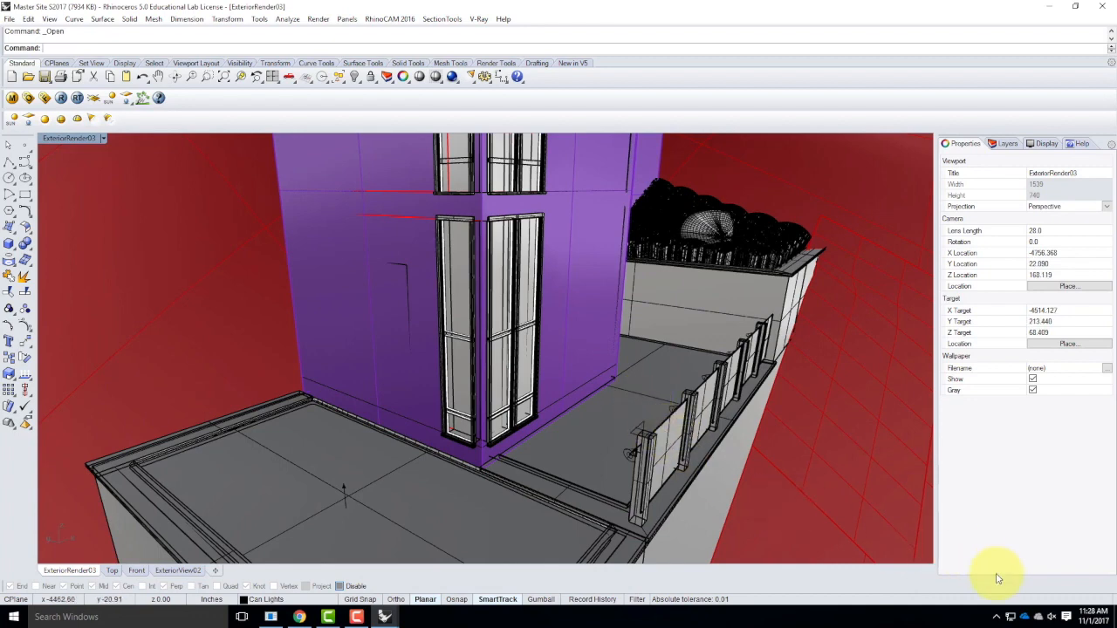
pyautogui.click(996, 617)
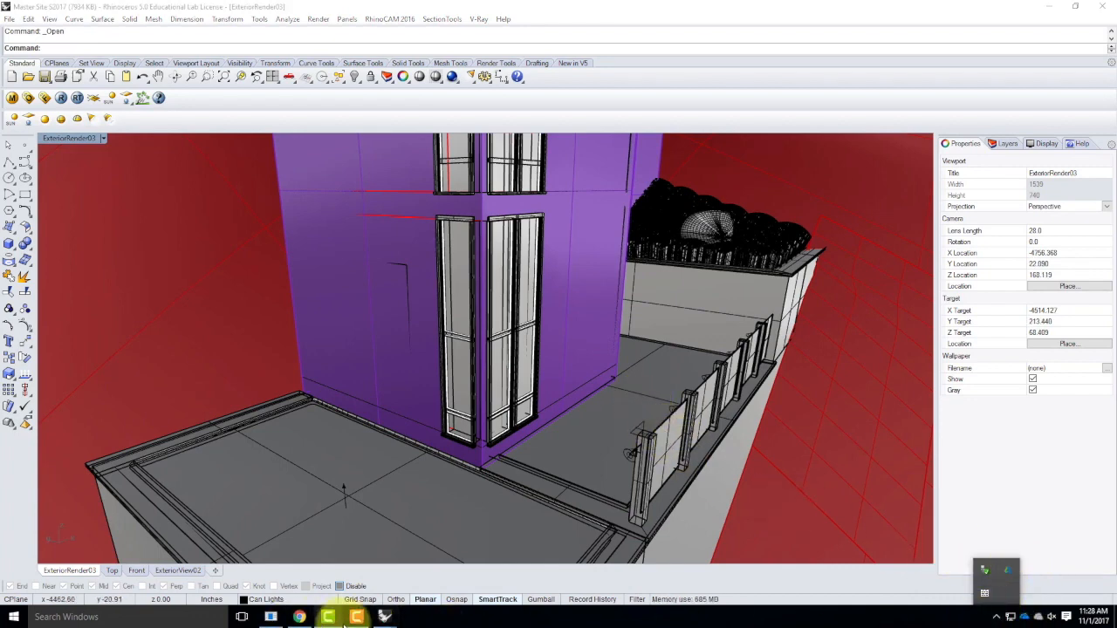
pyautogui.click(356, 617)
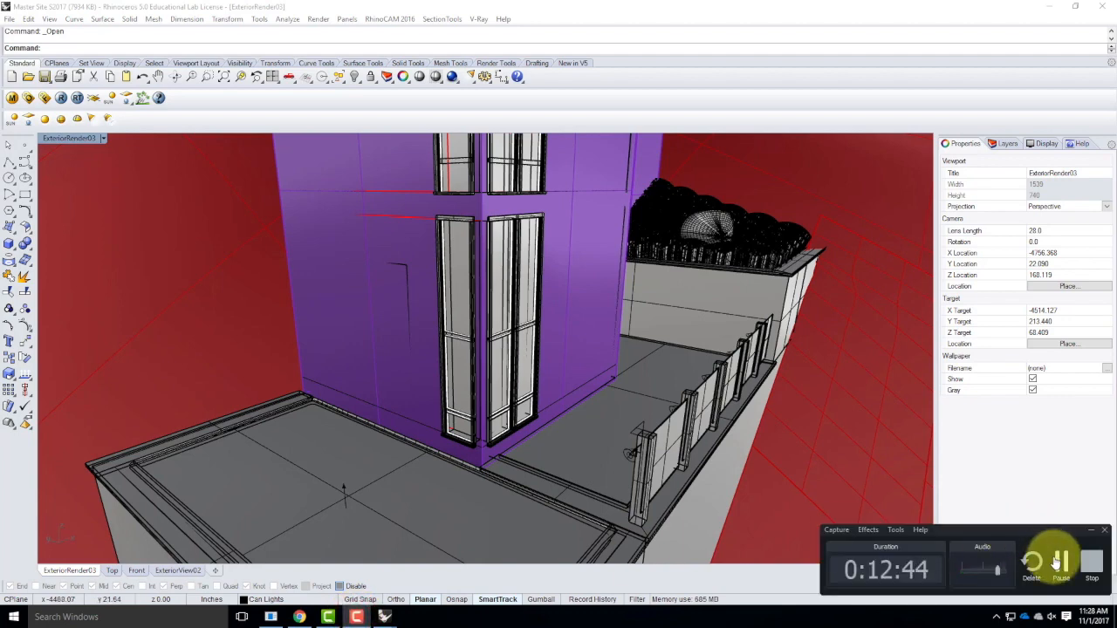
pyautogui.click(1061, 563)
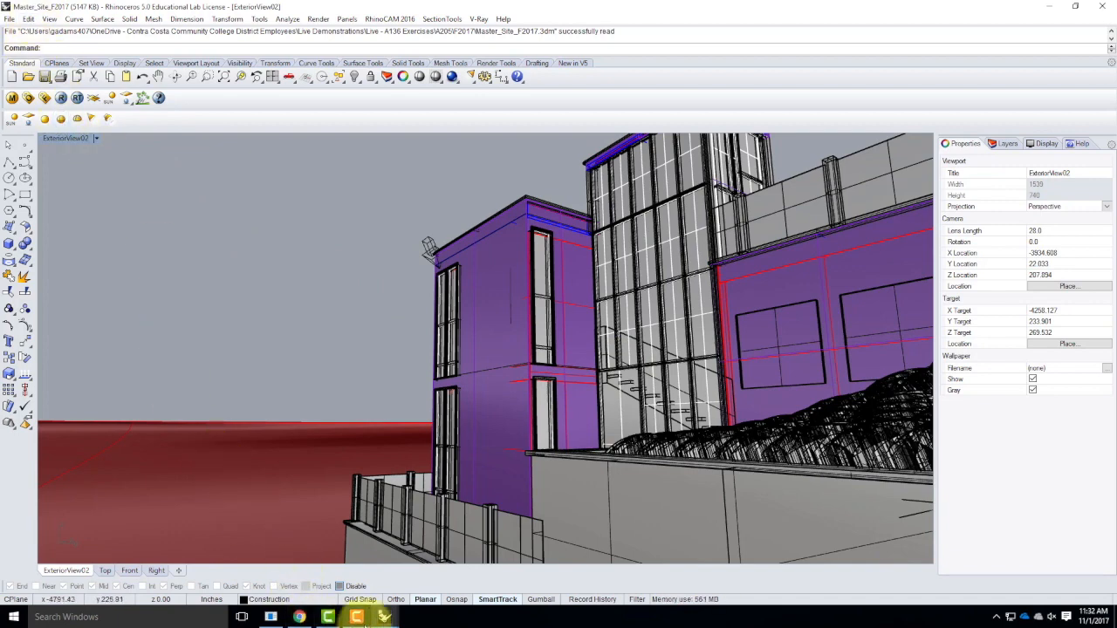
# In RetreatBase_F2017, copy both Yuki chairs 120 inches straight up, from the room's upper window corner to the matching corner one floor above.
pyautogui.moveTo(383, 618)
pyautogui.click(257, 580)
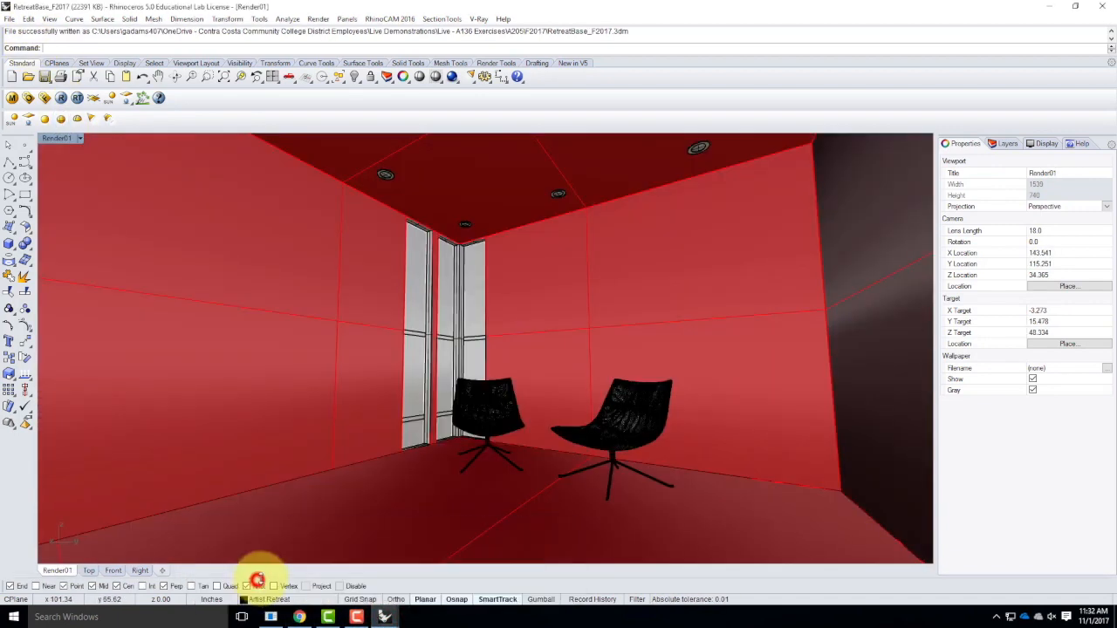
pyautogui.click(495, 414)
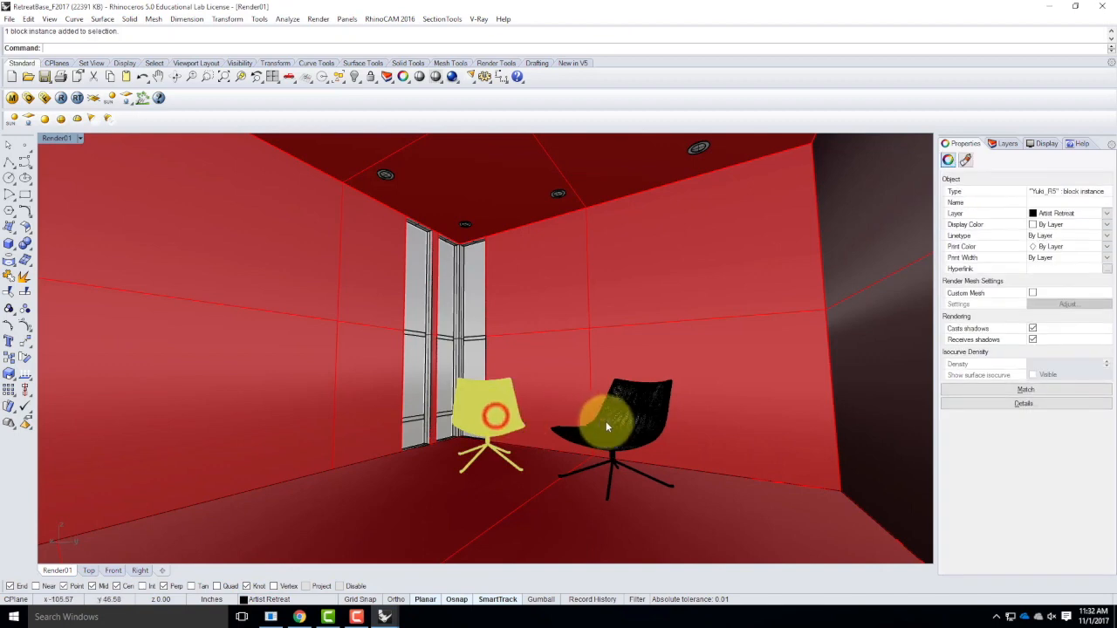
pyautogui.keyDown('shift'); pyautogui.click(618, 421); pyautogui.keyUp('shift')
pyautogui.write('Copy')
pyautogui.press('Return')
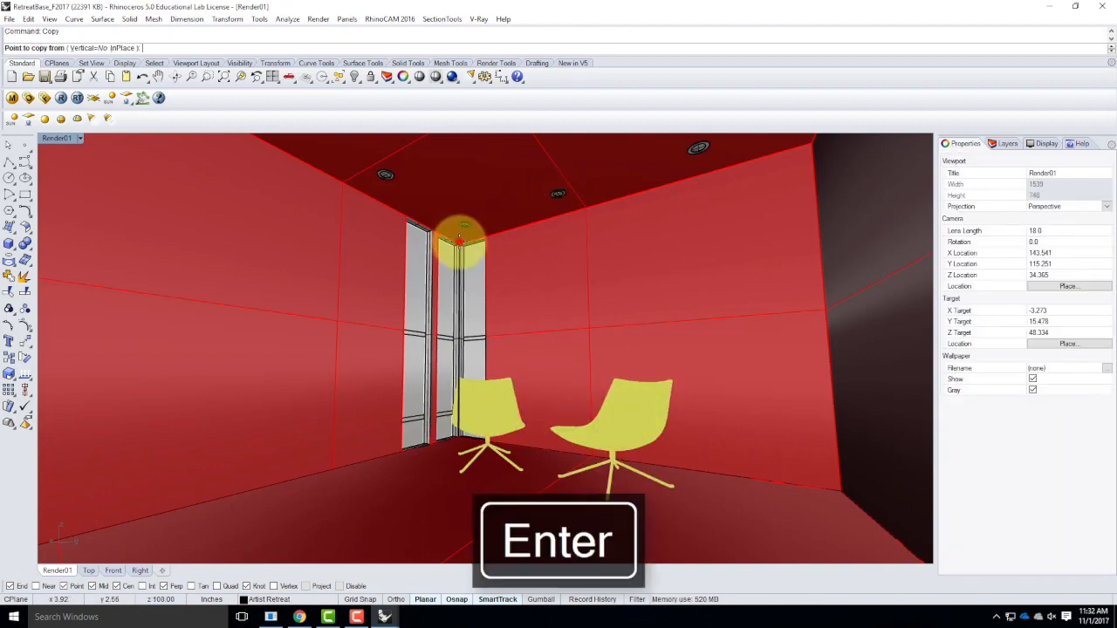
pyautogui.click(459, 242)
pyautogui.scroll(-7, 472, 305)
pyautogui.scroll(4, 475, 136)
pyautogui.scroll(8, 448, 369)
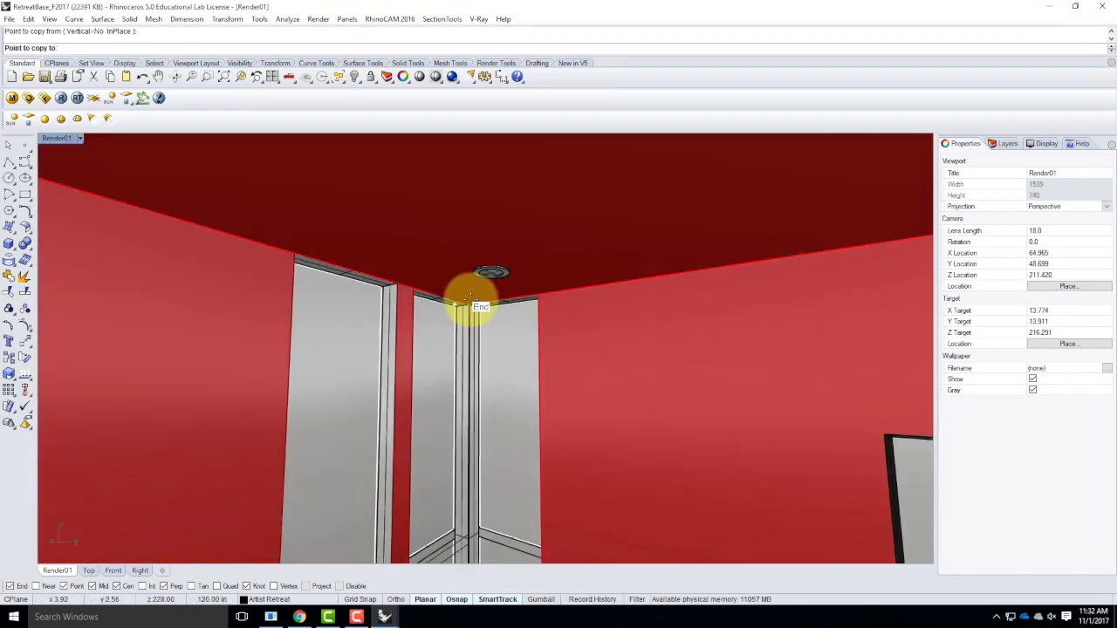
pyautogui.click(472, 301)
pyautogui.scroll(-8, 474, 280)
pyautogui.press('Escape')
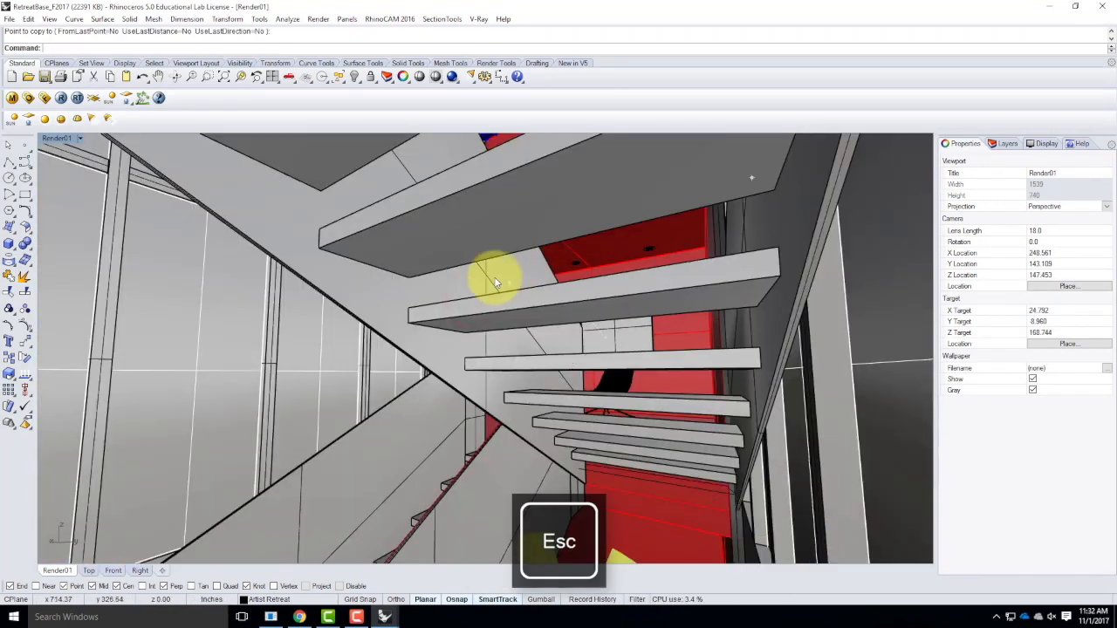
# Save the RetreatBase_F2017 model and switch to the Master_Site_F2017 model.
pyautogui.click(13, 19)
pyautogui.click(23, 76)
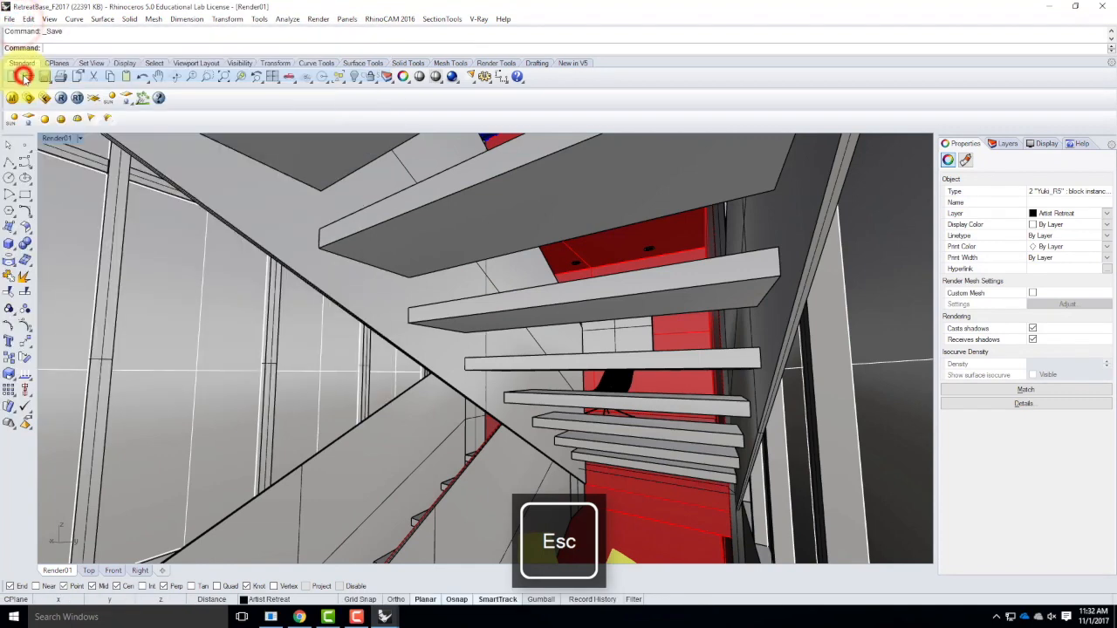
pyautogui.moveTo(386, 609)
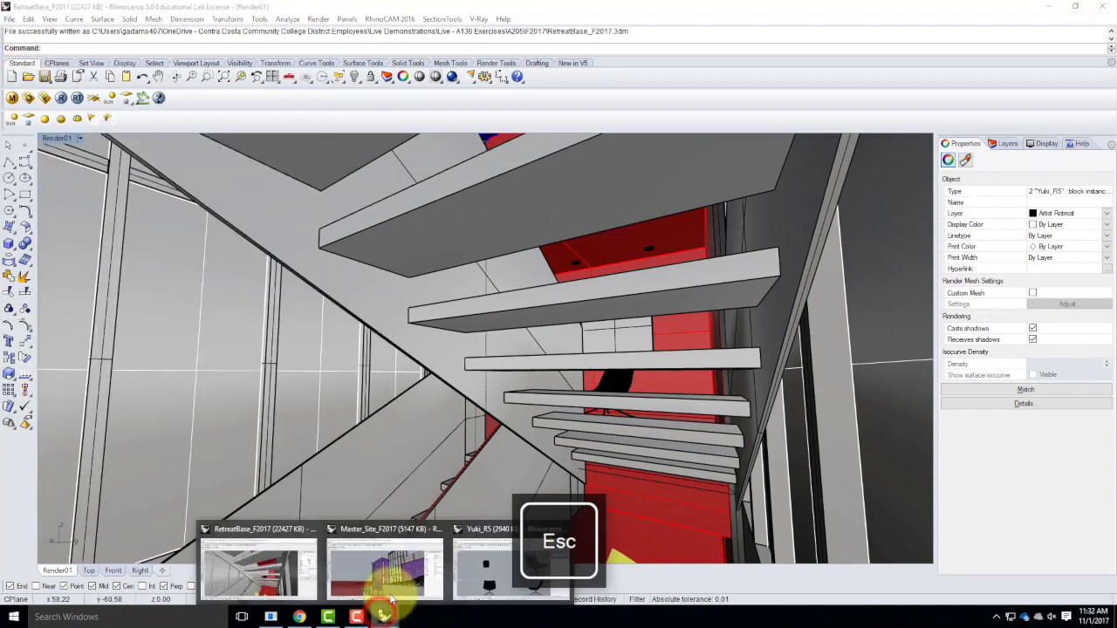
pyautogui.click(375, 559)
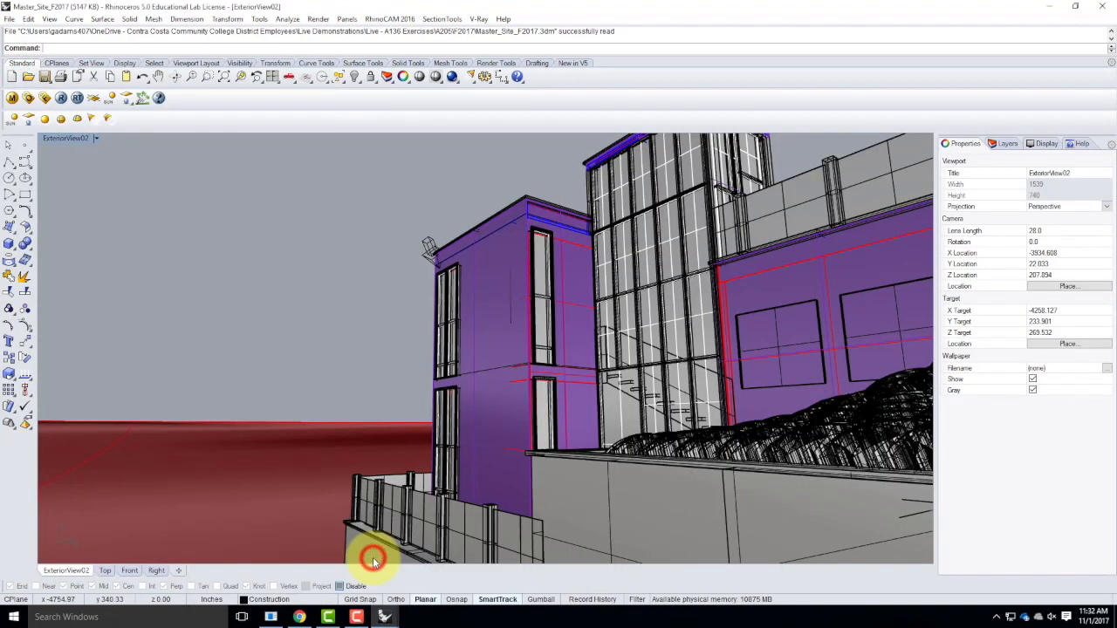
# Update the linked RetreatBase_F2017 block in the Block Manager, replacing existing materials for all name conflicts.
pyautogui.click(30, 21)
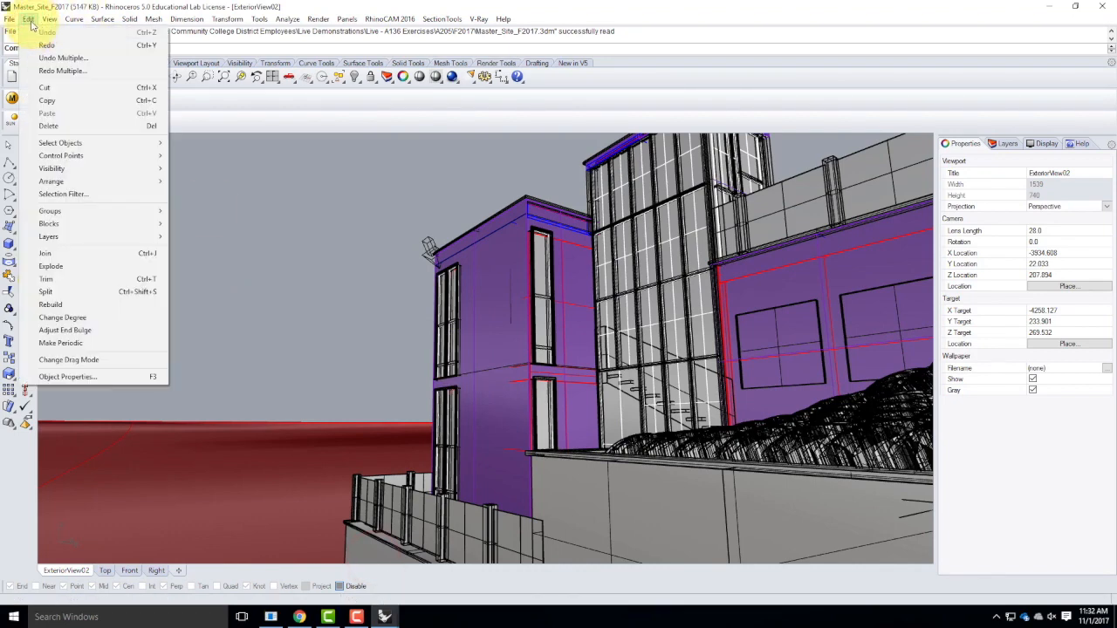
pyautogui.moveTo(82, 224)
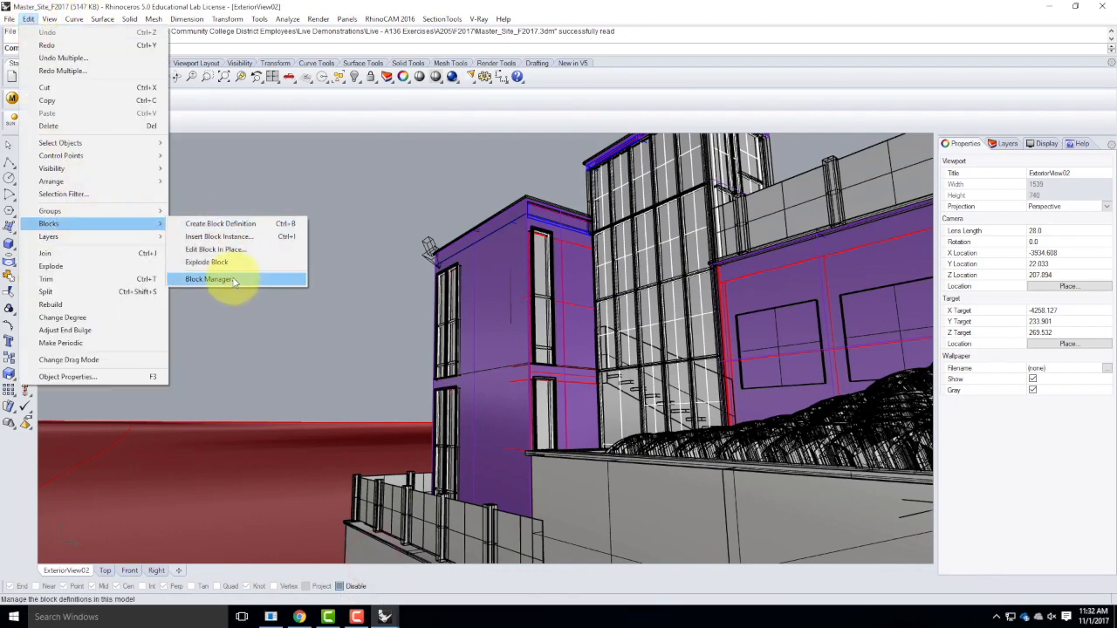
pyautogui.click(233, 277)
pyautogui.click(426, 250)
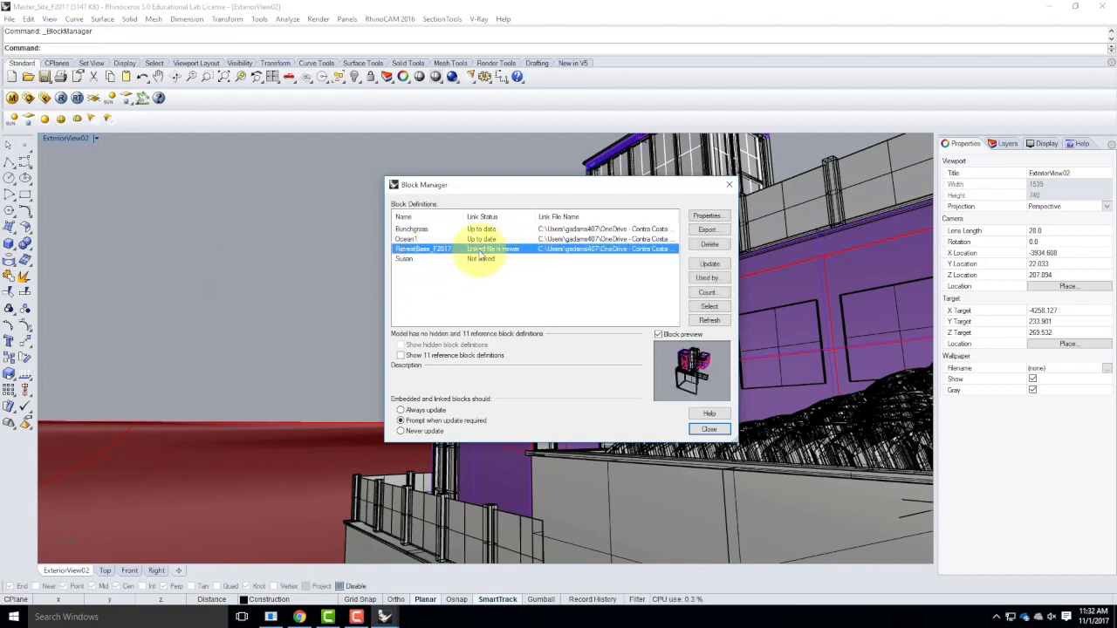
pyautogui.click(712, 265)
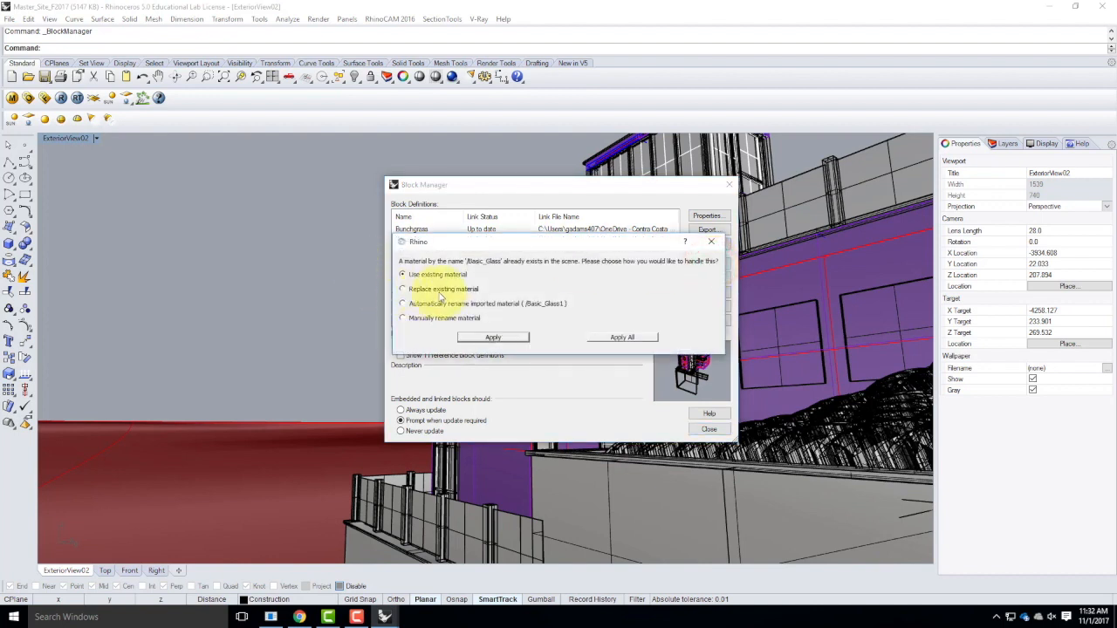
pyautogui.click(446, 291)
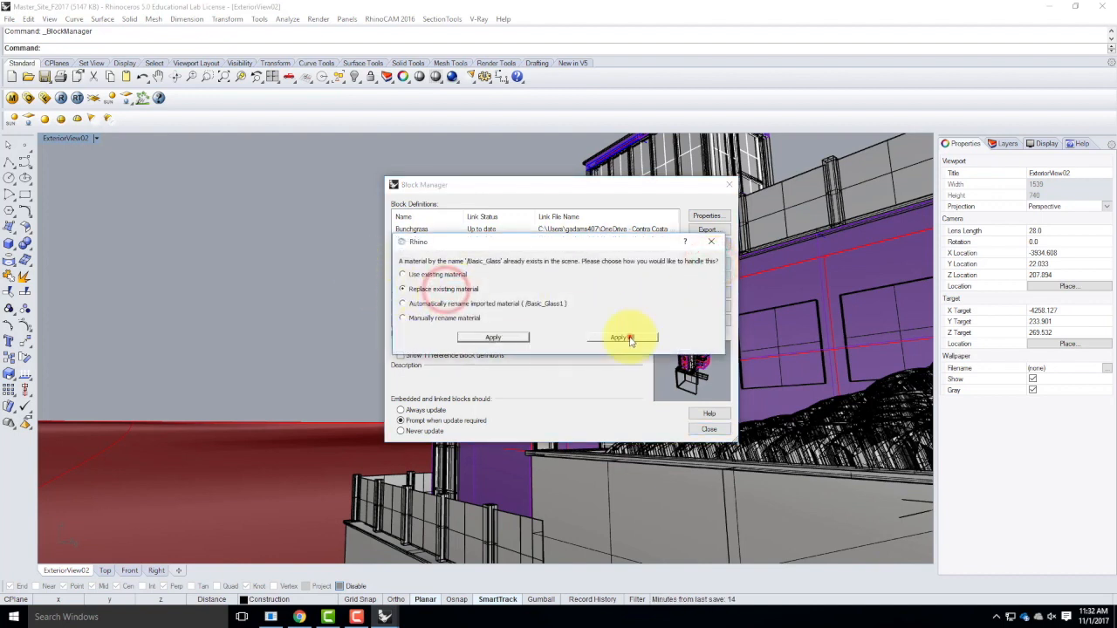
pyautogui.click(623, 337)
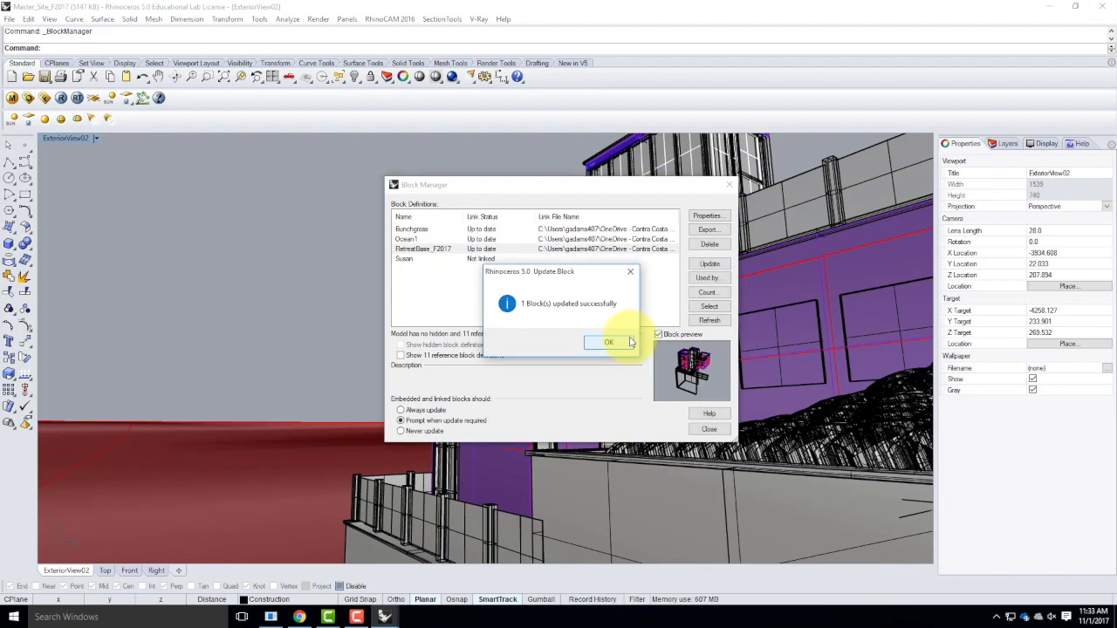
pyautogui.click(611, 343)
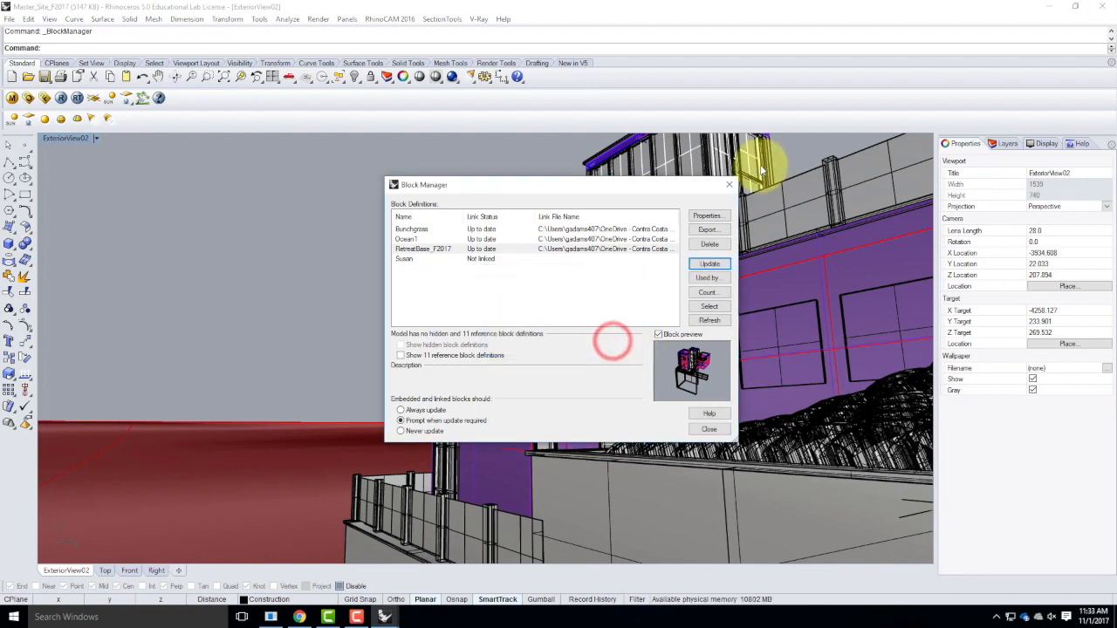
pyautogui.click(726, 185)
# Examine the retreat's interior through the staircase opening in ExteriorView02 to check the Yuki chairs on both floors.
pyautogui.scroll(6, 536, 361)
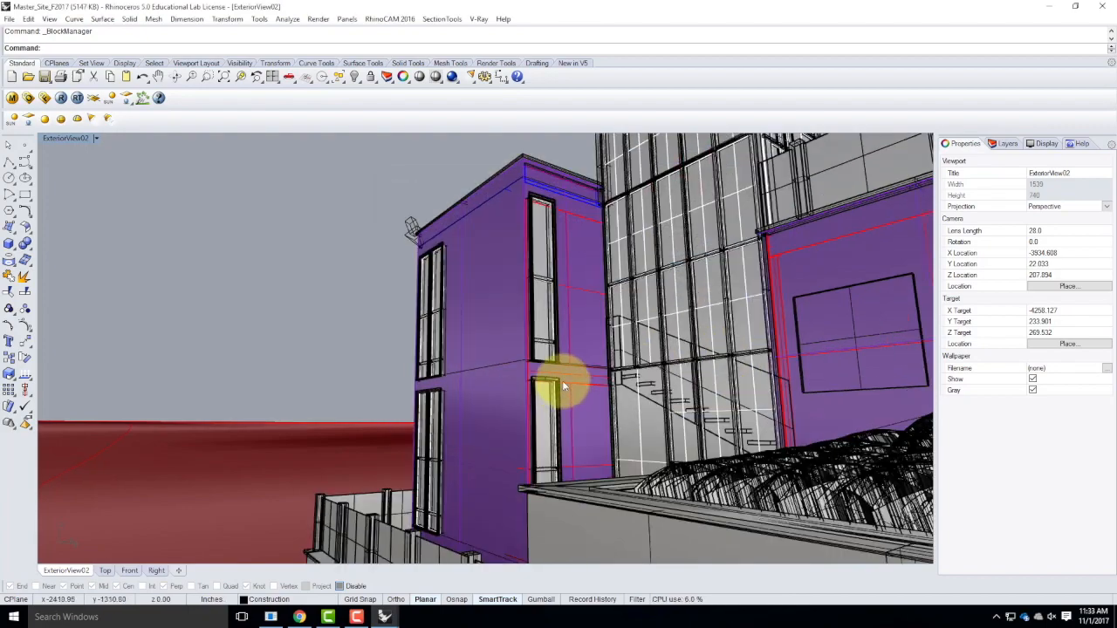
pyautogui.moveTo(675, 387); pyautogui.dragTo(518, 400, button='right')
pyautogui.scroll(-6, 419, 398)
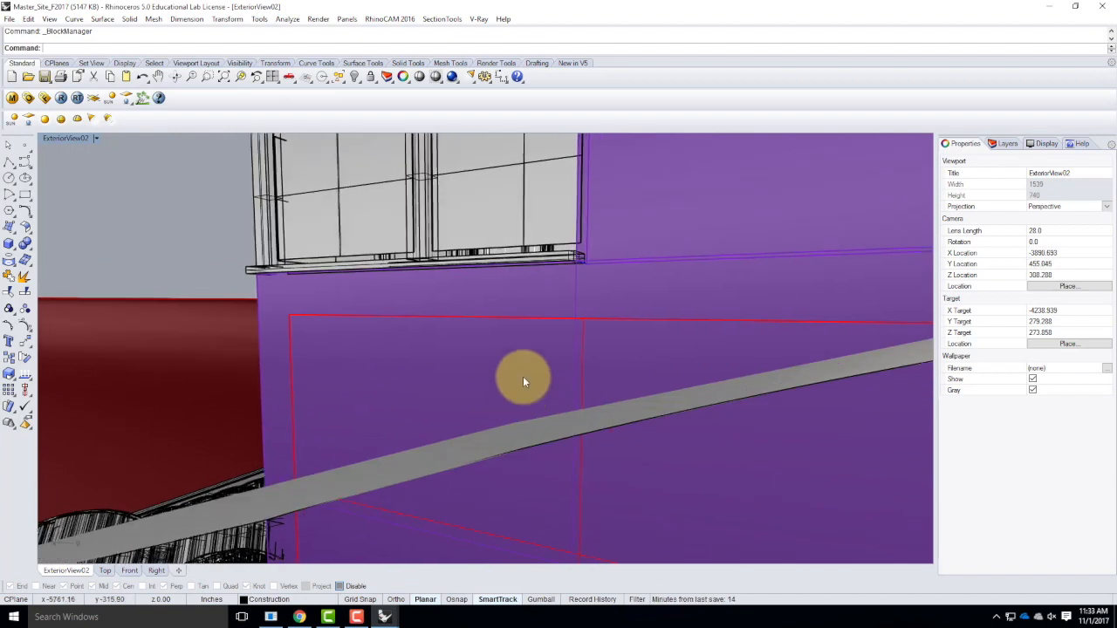
pyautogui.scroll(6, 548, 406)
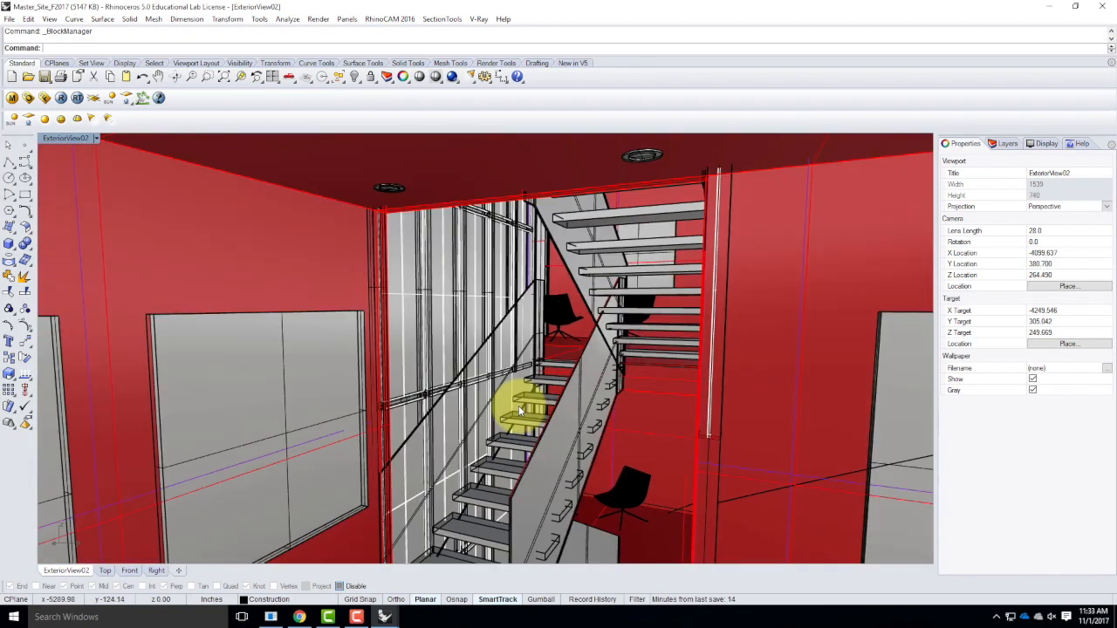
# Bring the ExteriorView02 camera past the staircase into the room, framing both Yuki chairs and the corner windows.
pyautogui.moveTo(583, 418); pyautogui.dragTo(583, 411, button='right')
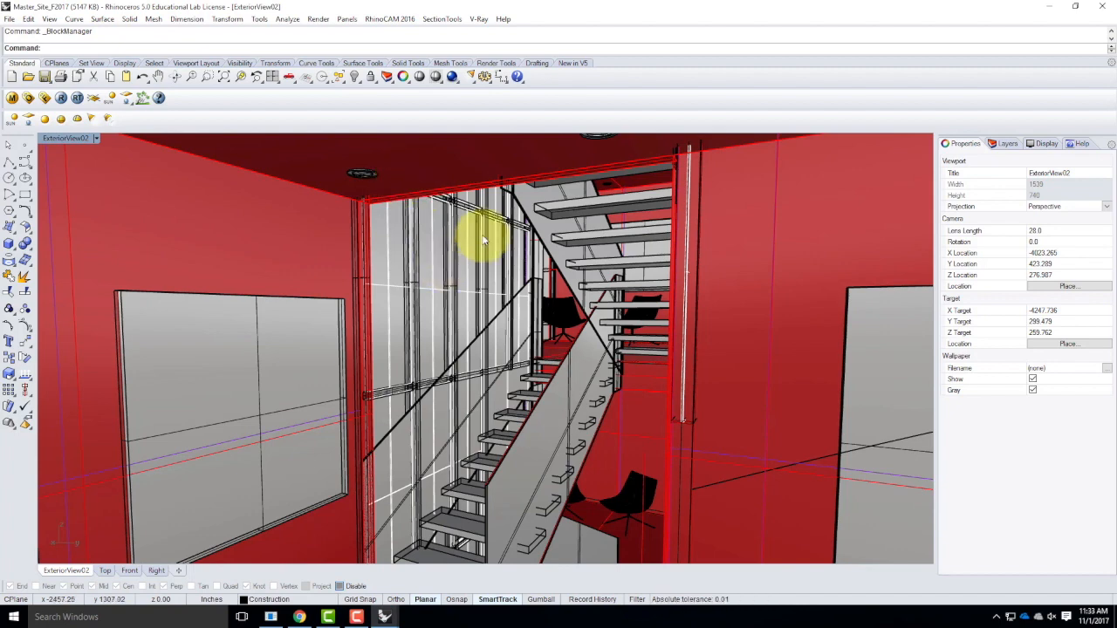
pyautogui.scroll(-2, 484, 240)
pyautogui.moveTo(524, 299); pyautogui.dragTo(513, 297, button='right')
pyautogui.scroll(2, 449, 269)
pyautogui.scroll(-2, 448, 270)
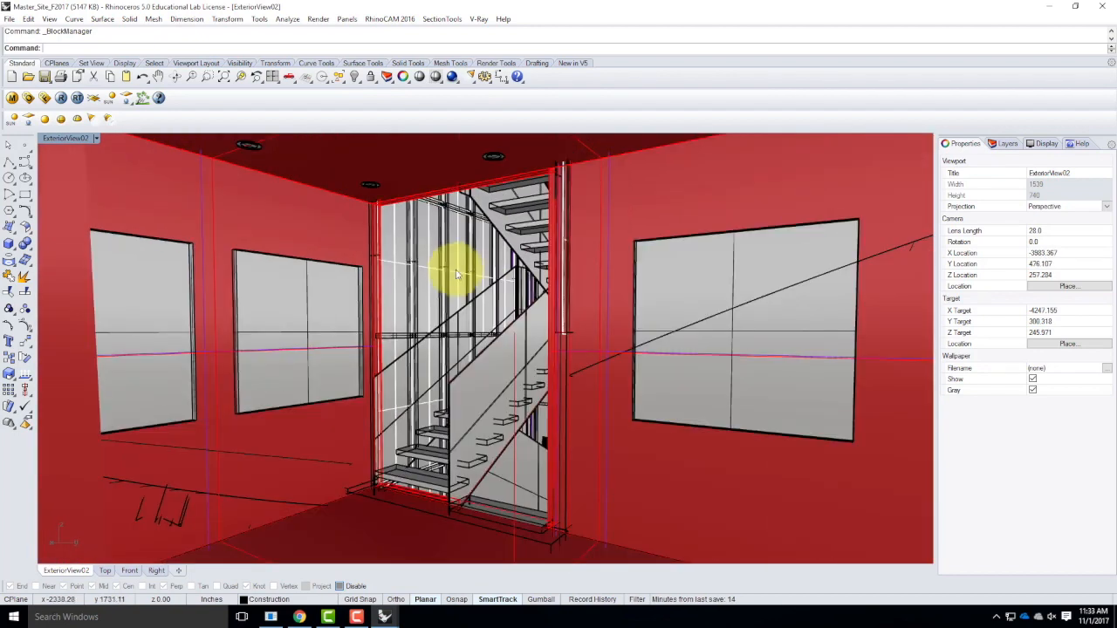
pyautogui.scroll(3, 394, 336)
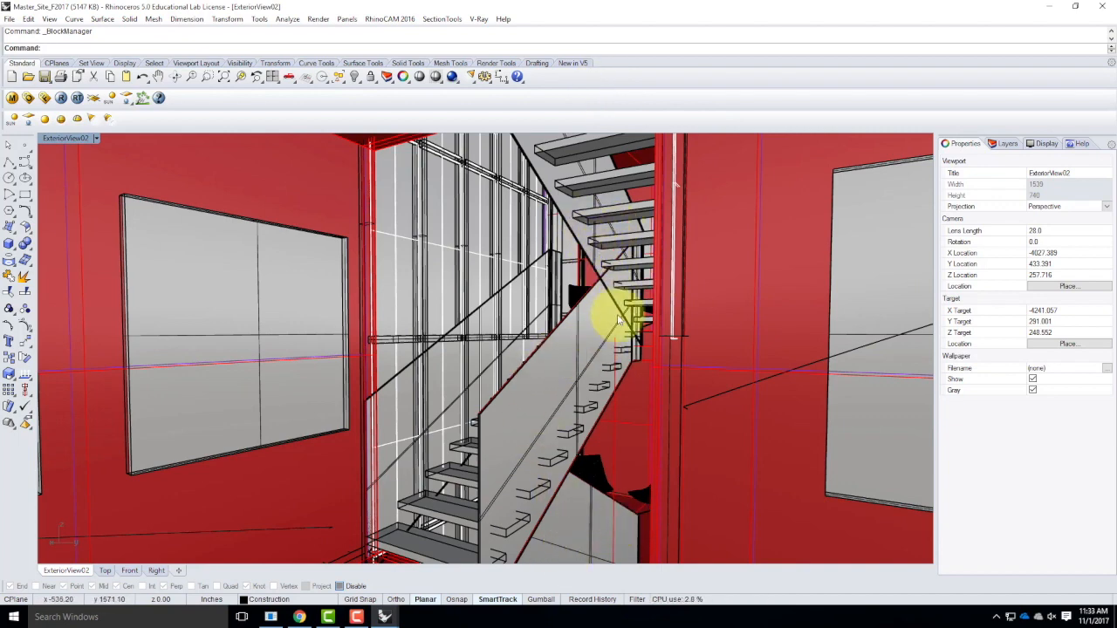
pyautogui.scroll(-10, 683, 508)
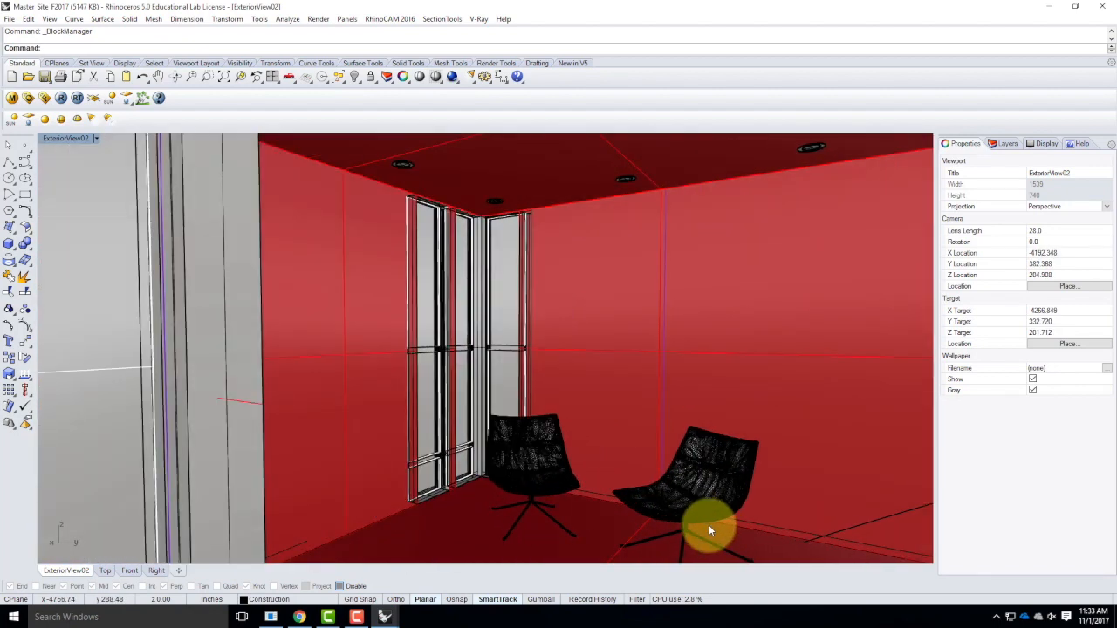
pyautogui.scroll(4, 696, 520)
pyautogui.scroll(-4, 658, 509)
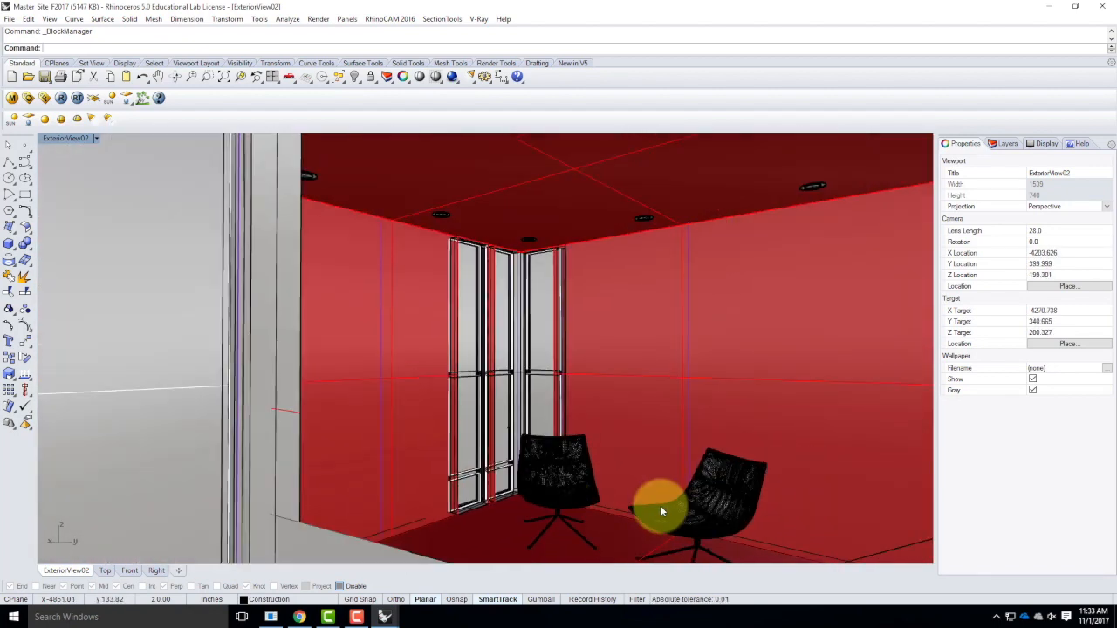
pyautogui.scroll(-1, 660, 515)
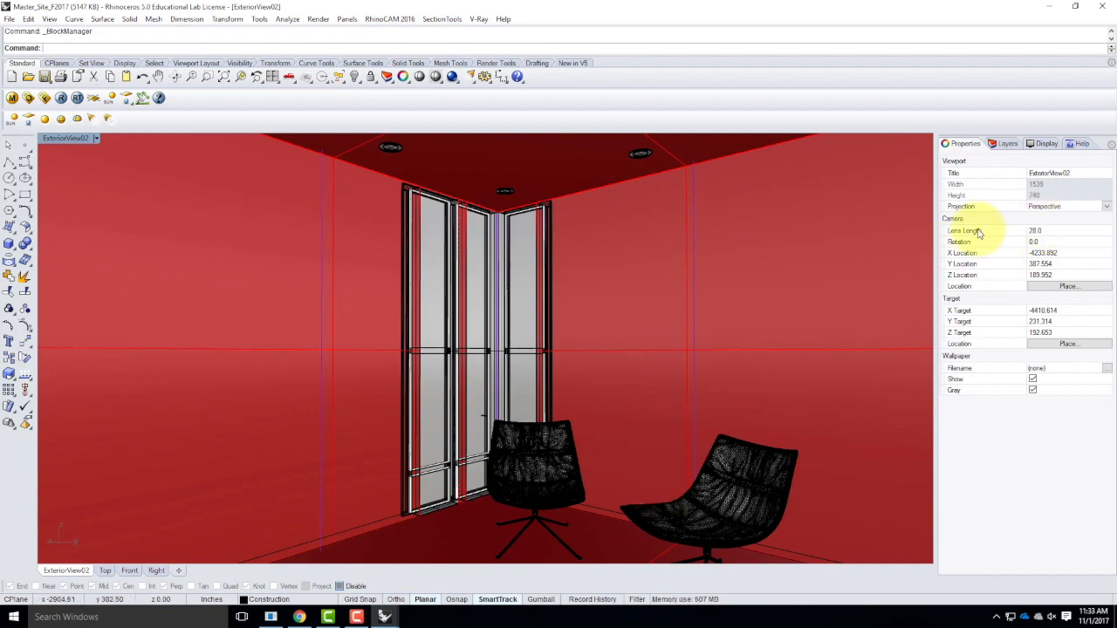
# Set the ExteriorView02 camera's lens length to 18 and reframe the room around the two Yuki chairs.
pyautogui.doubleClick(1045, 231)
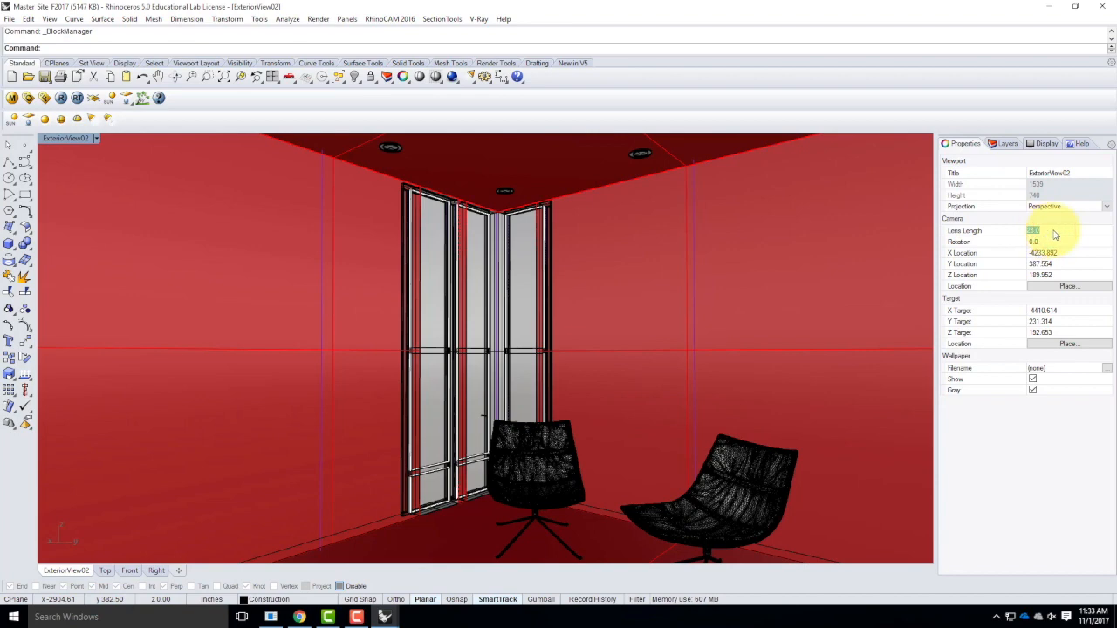
pyautogui.write('18')
pyautogui.press('Tab')
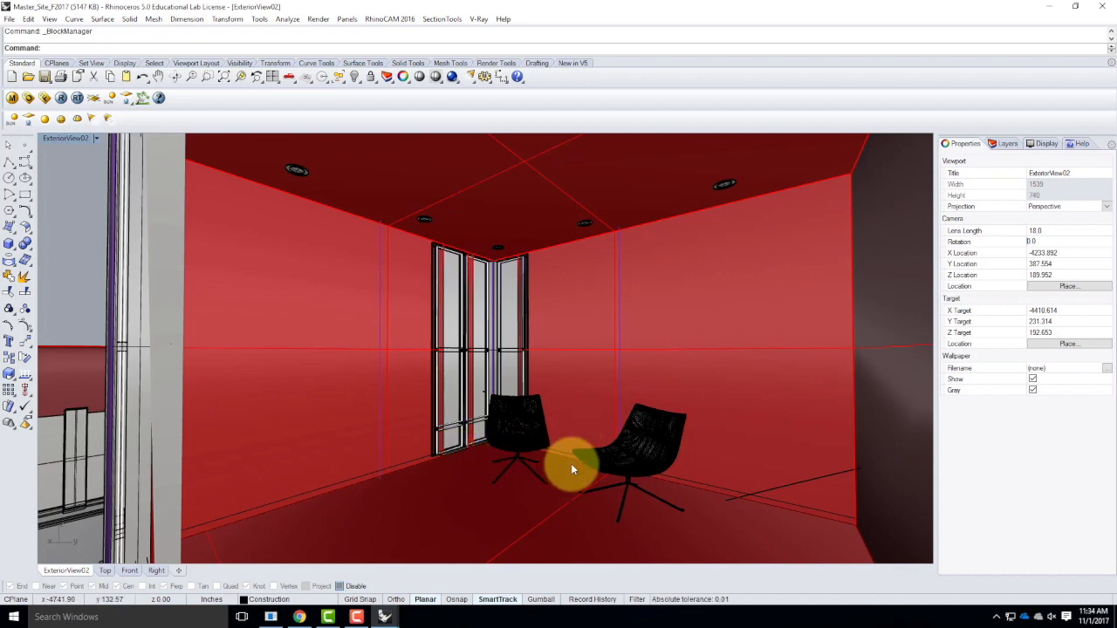
pyautogui.scroll(4, 572, 465)
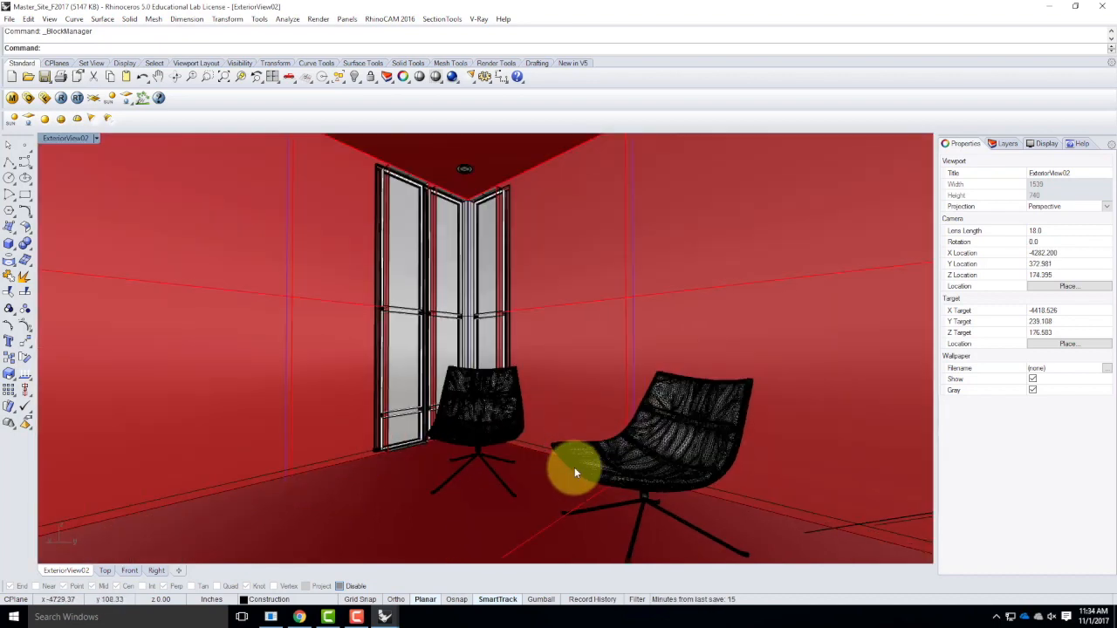
pyautogui.scroll(-3, 576, 470)
pyautogui.scroll(-2, 587, 427)
pyautogui.scroll(3, 583, 419)
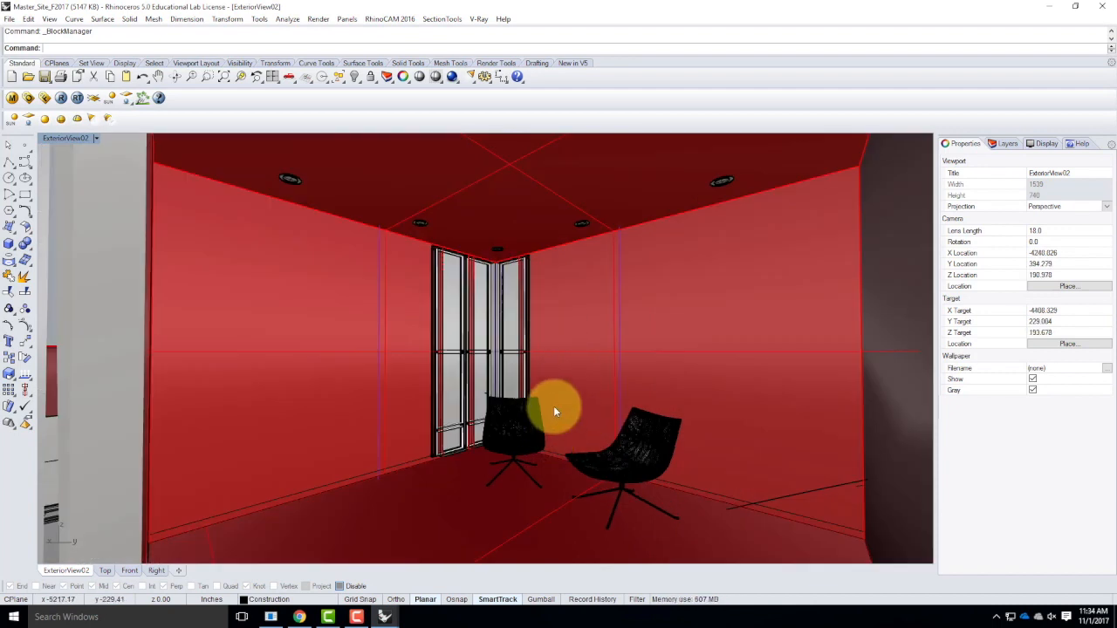
# Show the camera of the ExteriorView02 viewport and restore the four-viewport layout.
pyautogui.click(96, 140)
pyautogui.moveTo(112, 366)
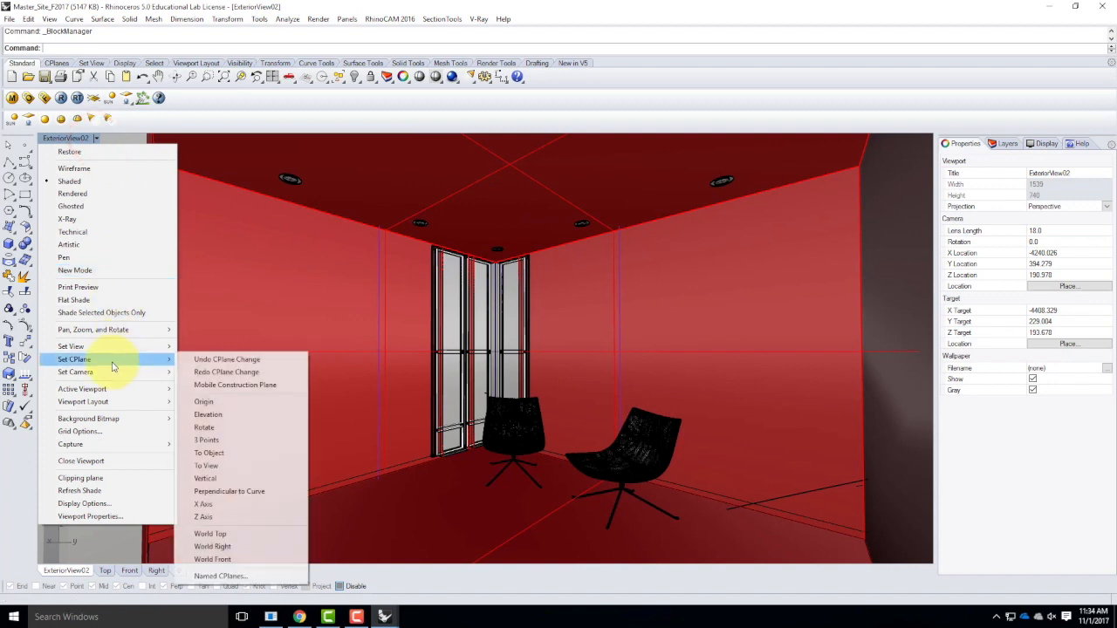
pyautogui.moveTo(113, 347)
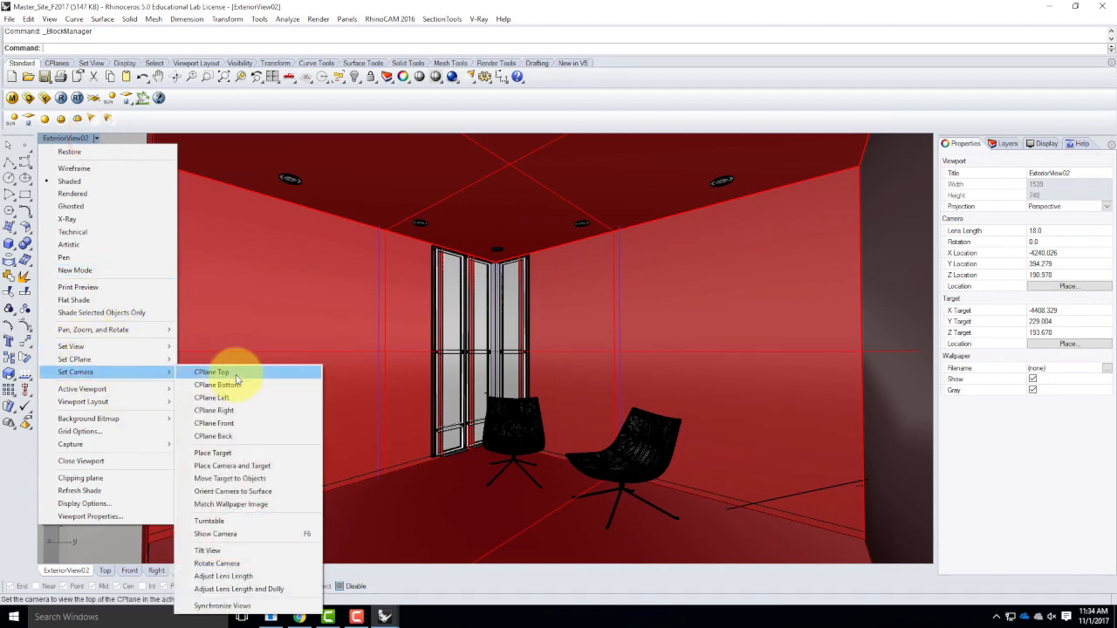
pyautogui.click(241, 533)
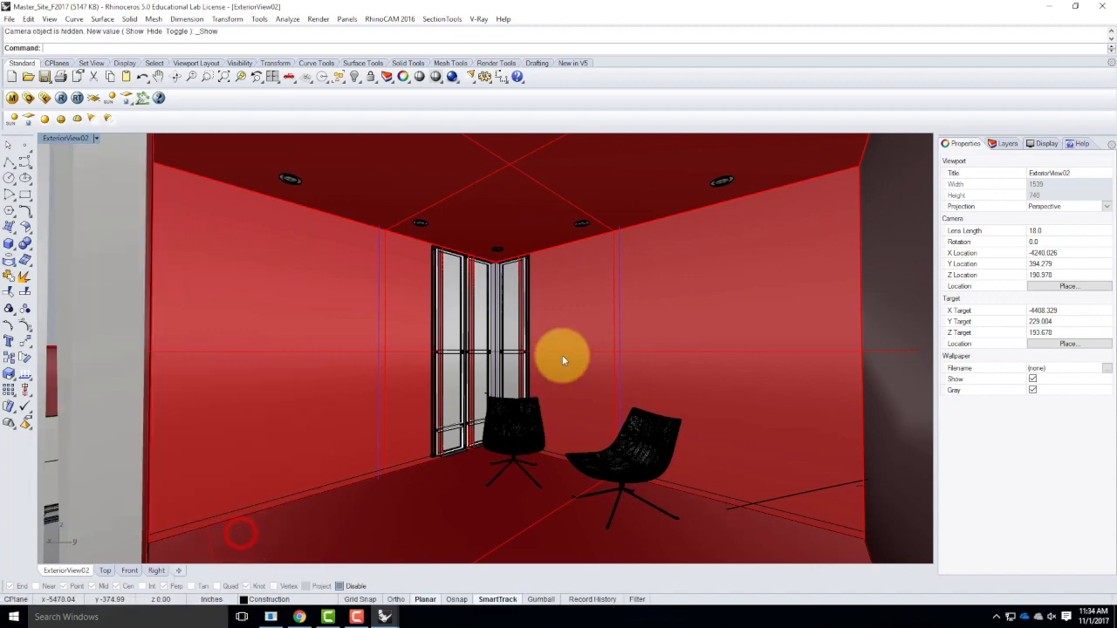
pyautogui.doubleClick(55, 137)
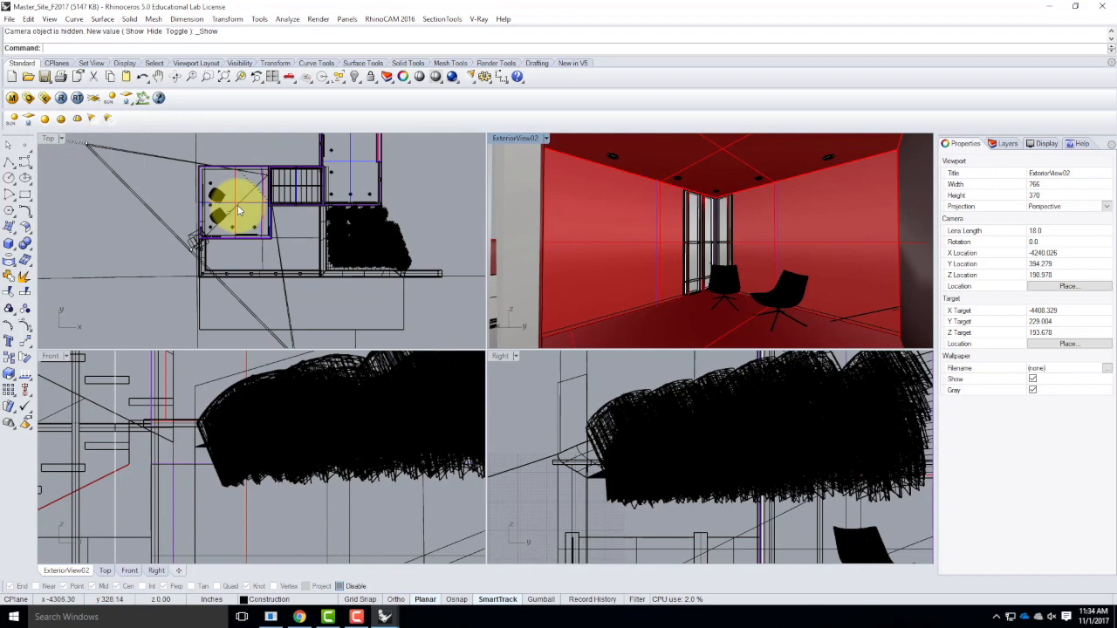
# Move the camera point beside the staircase about 10.4 inches in the positive Y direction in the Top view.
pyautogui.scroll(2, 271, 175)
pyautogui.scroll(5, 270, 174)
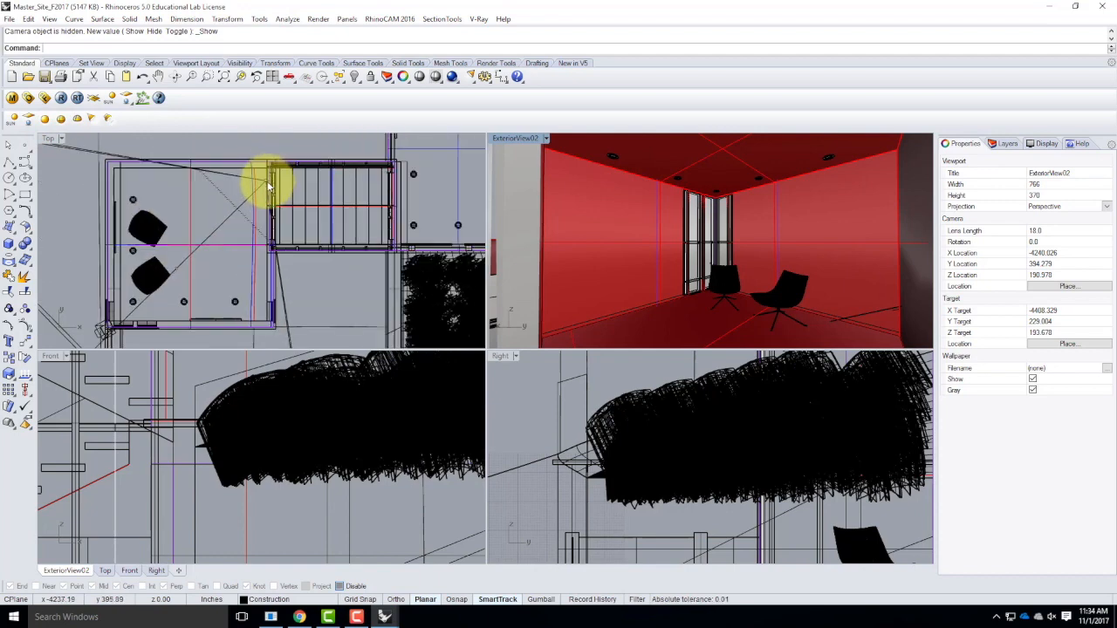
pyautogui.click(264, 180)
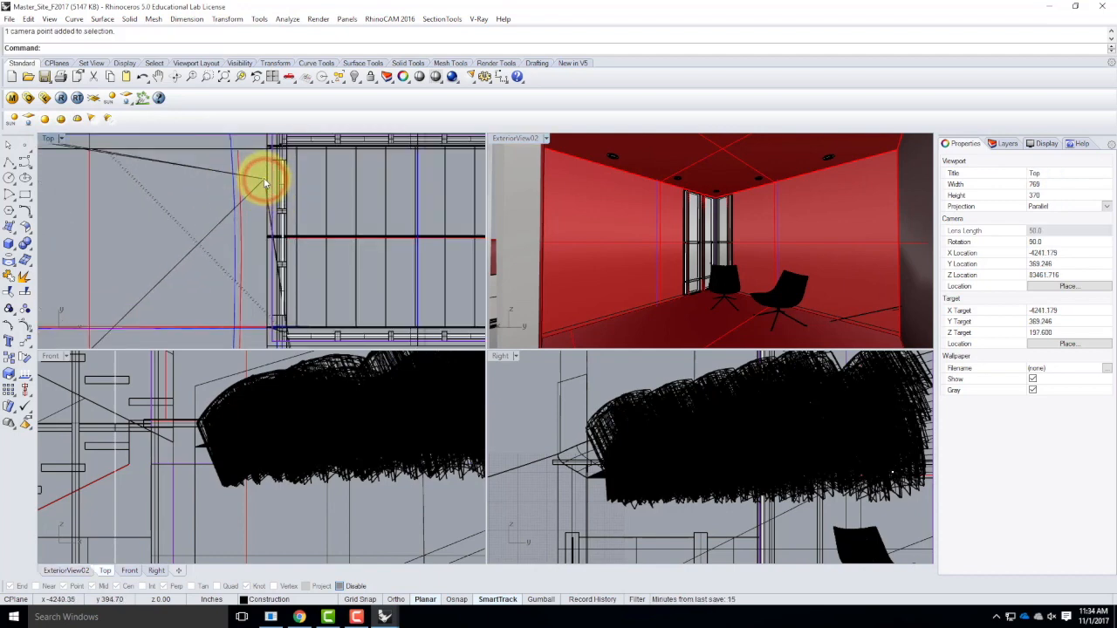
pyautogui.write('M')
pyautogui.press('Return')
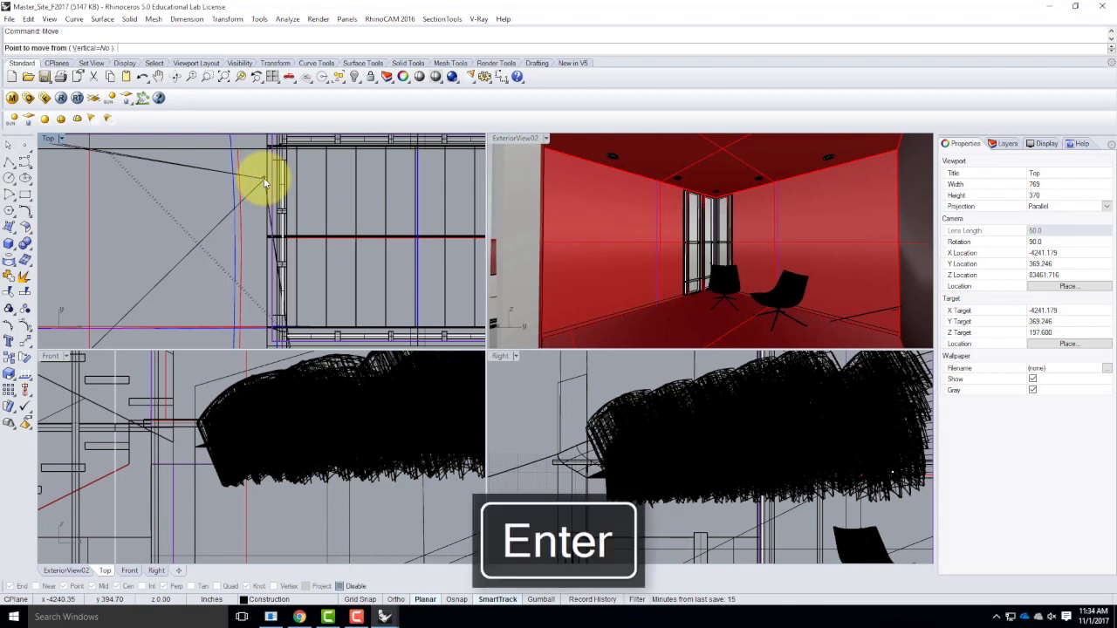
pyautogui.click(206, 197)
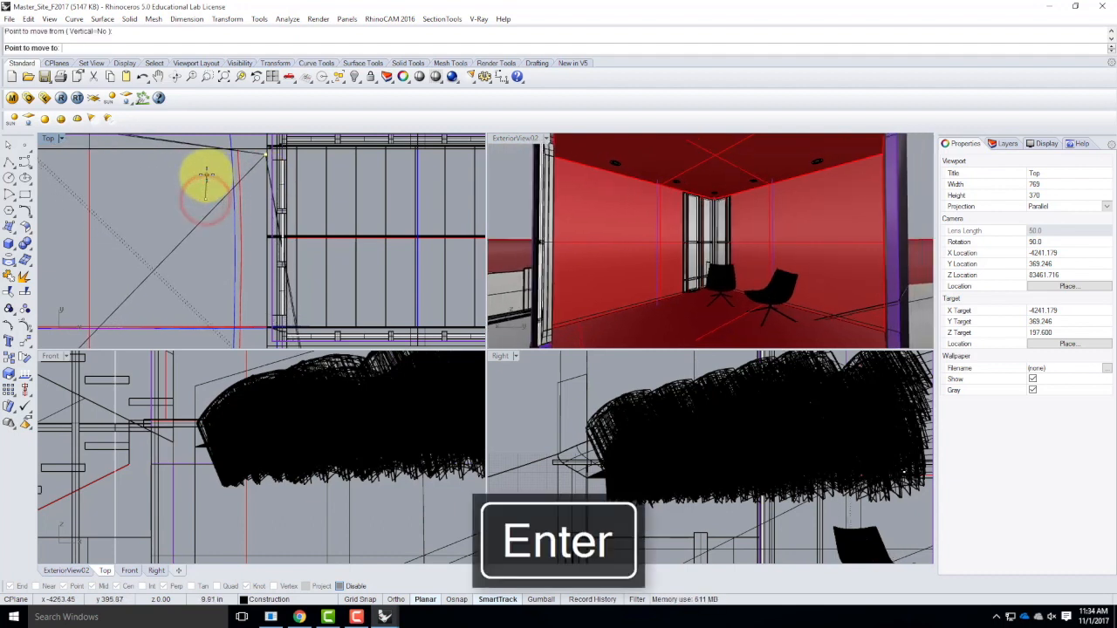
pyautogui.click(206, 175)
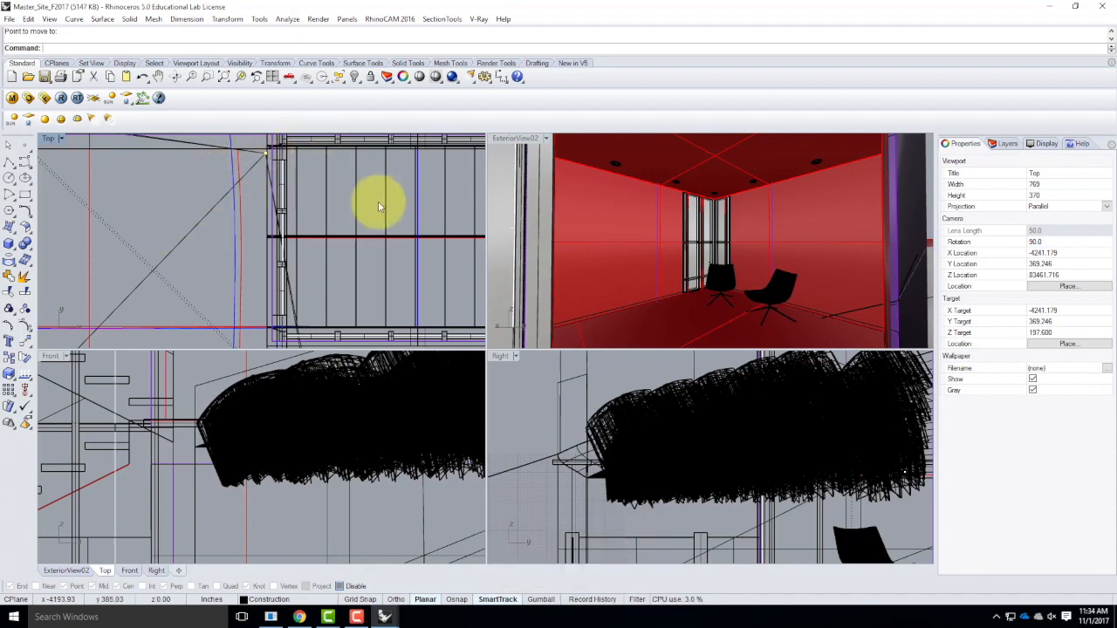
# Raise the camera point about 21.4 inches in the Front view.
pyautogui.scroll(-3, 287, 200)
pyautogui.scroll(-2, 275, 221)
pyautogui.scroll(-2, 260, 231)
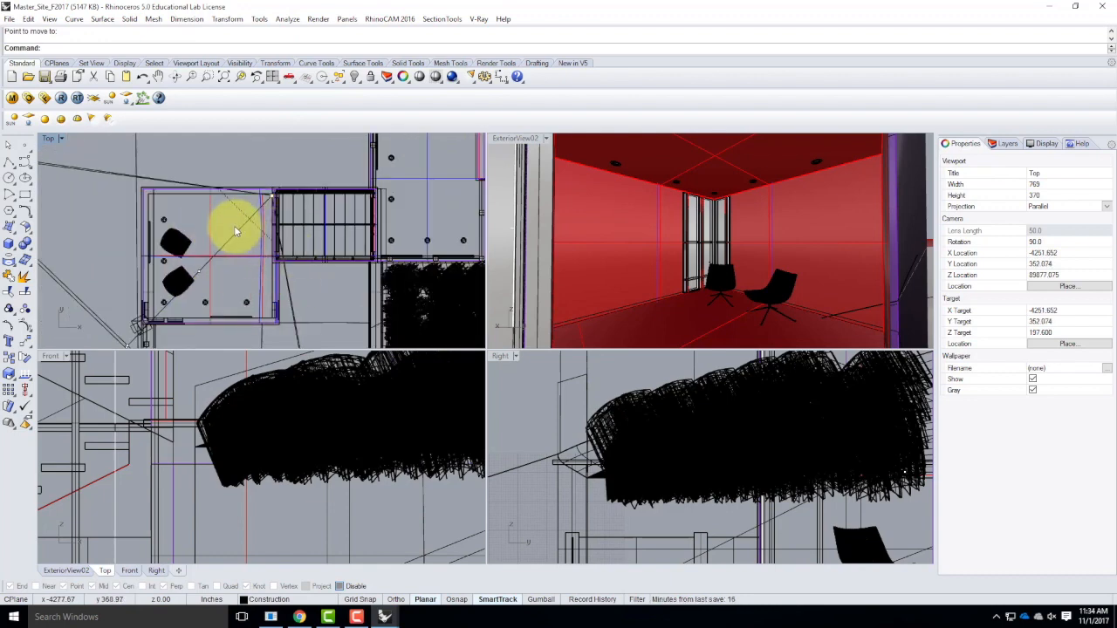
pyautogui.scroll(-1, 235, 192)
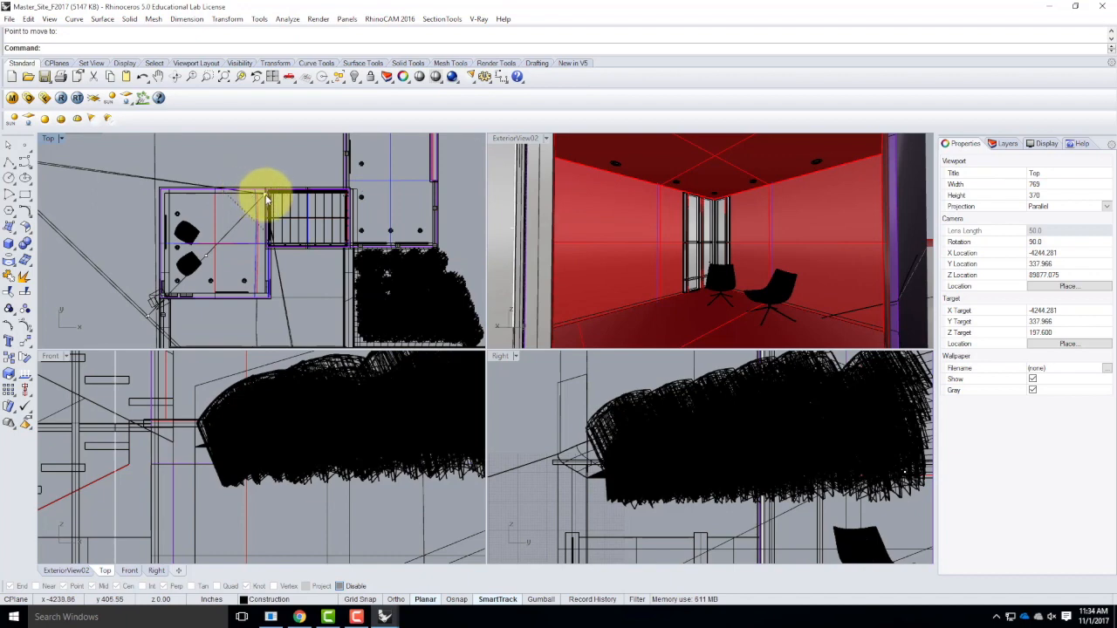
pyautogui.scroll(-6, 149, 424)
pyautogui.scroll(5, 196, 441)
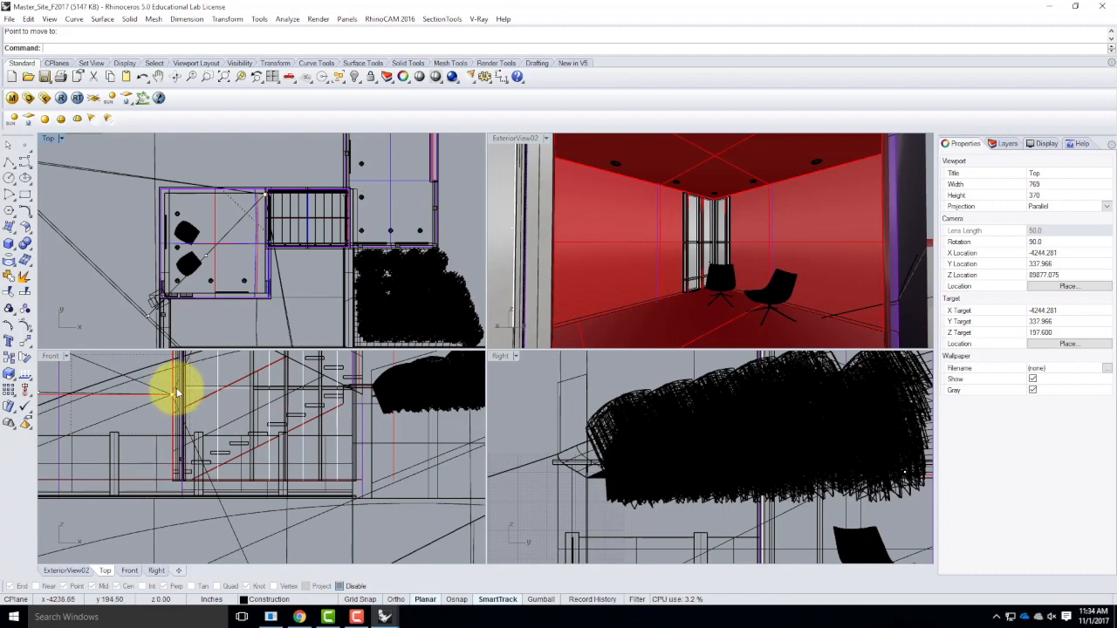
pyautogui.press('Return')
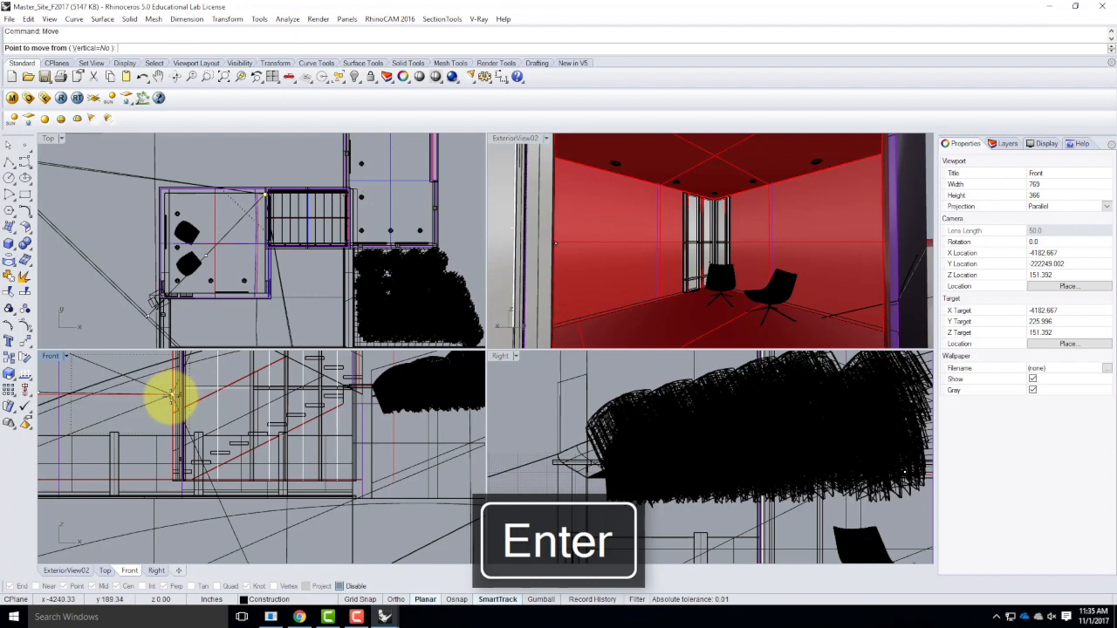
pyautogui.click(157, 420)
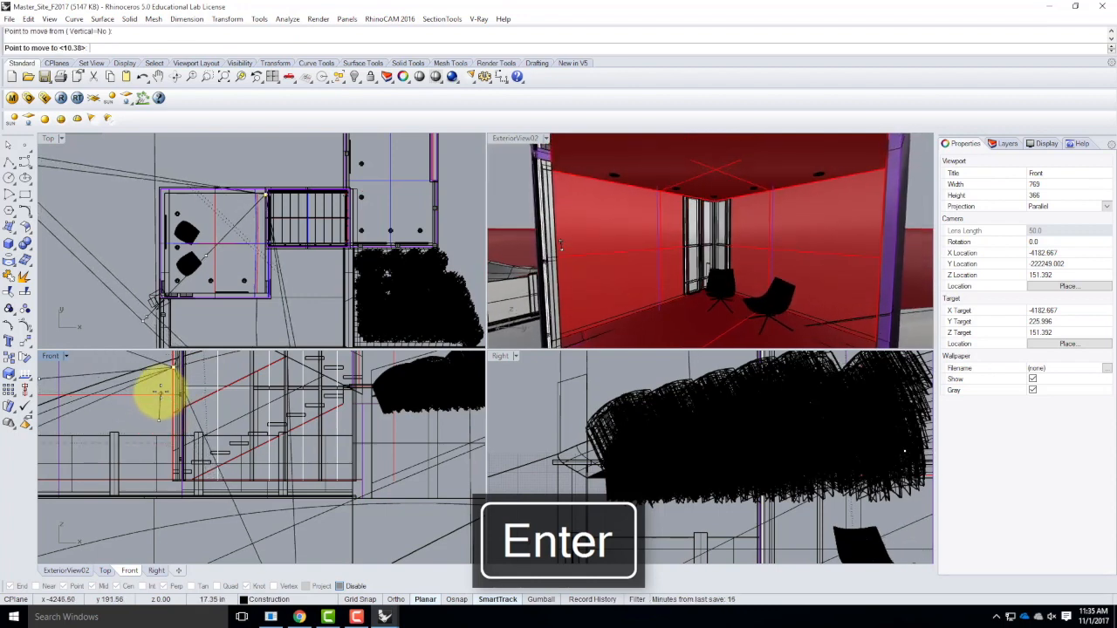
pyautogui.click(159, 389)
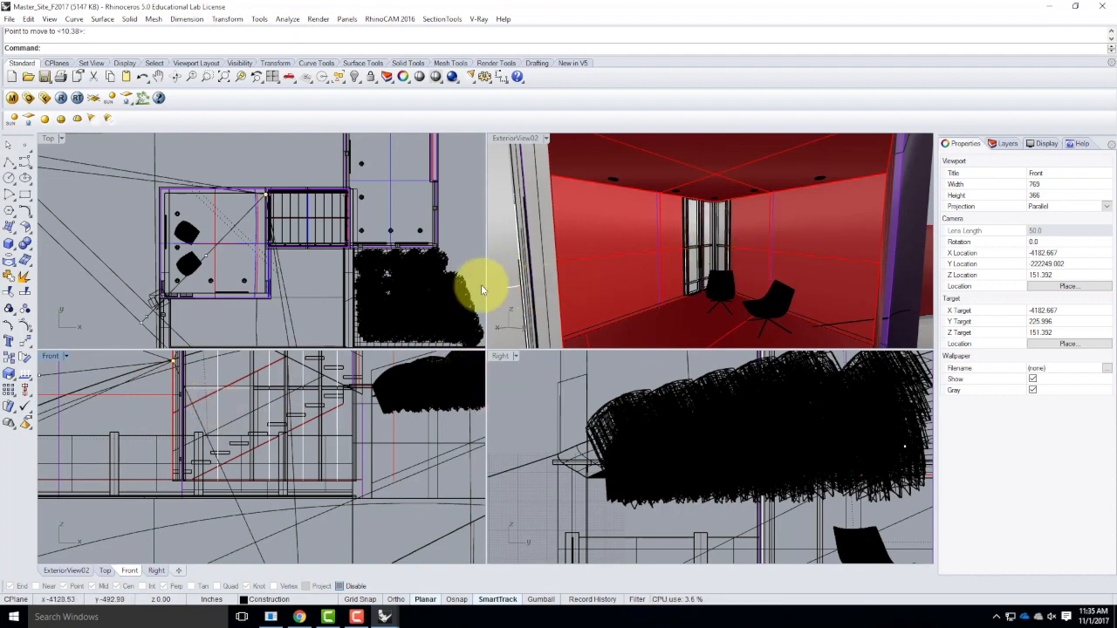
# Lower the camera point in the Front view to a Z location of about 198 inches.
pyautogui.press('Return')
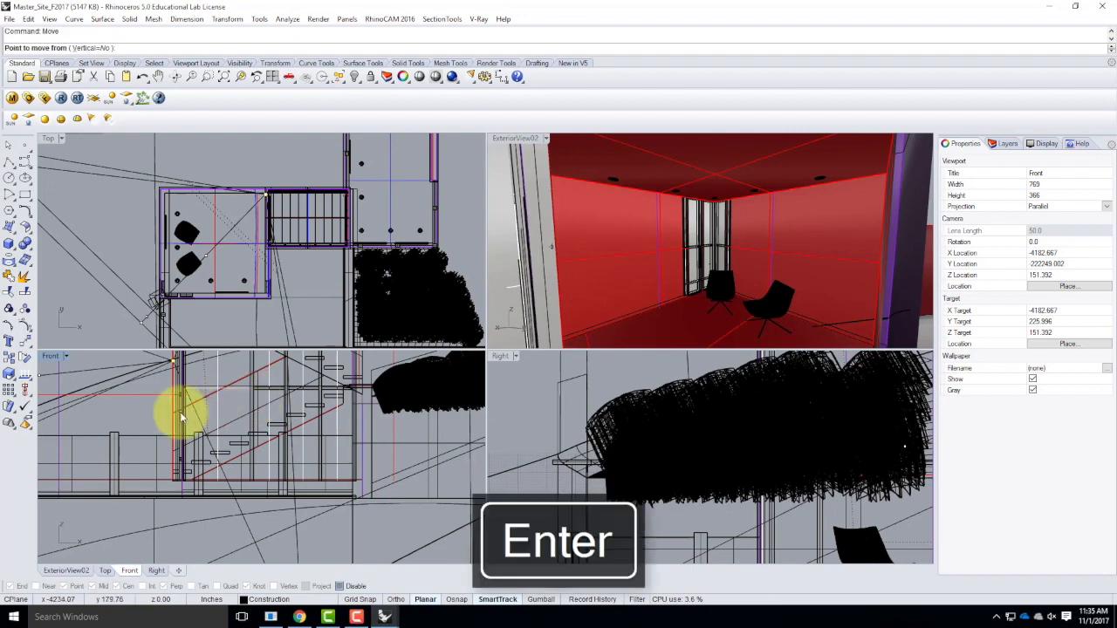
pyautogui.click(149, 406)
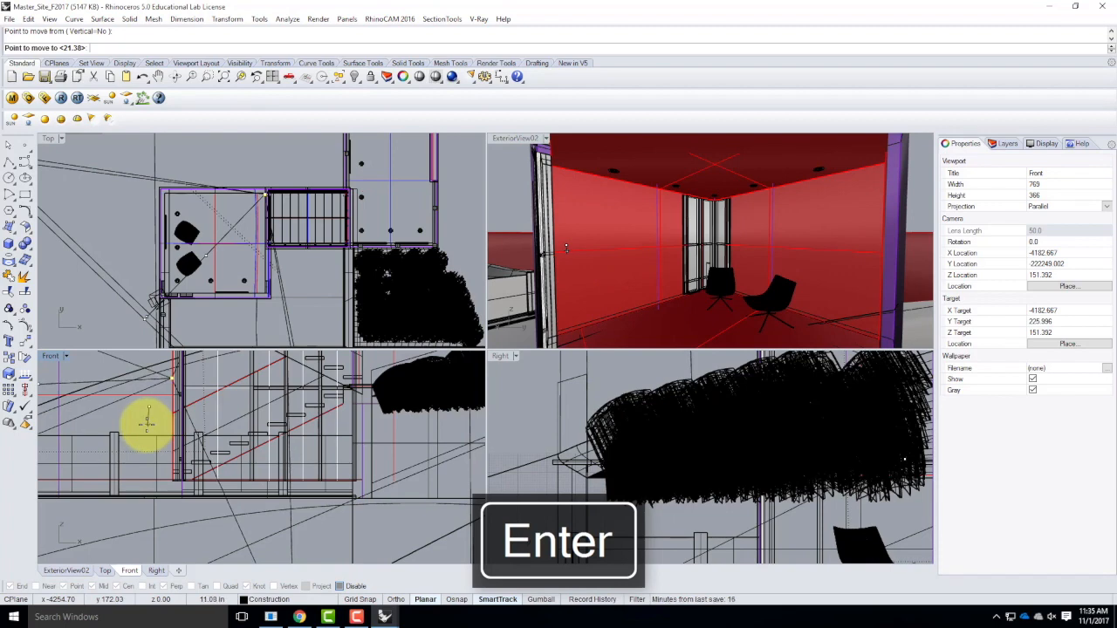
pyautogui.click(149, 431)
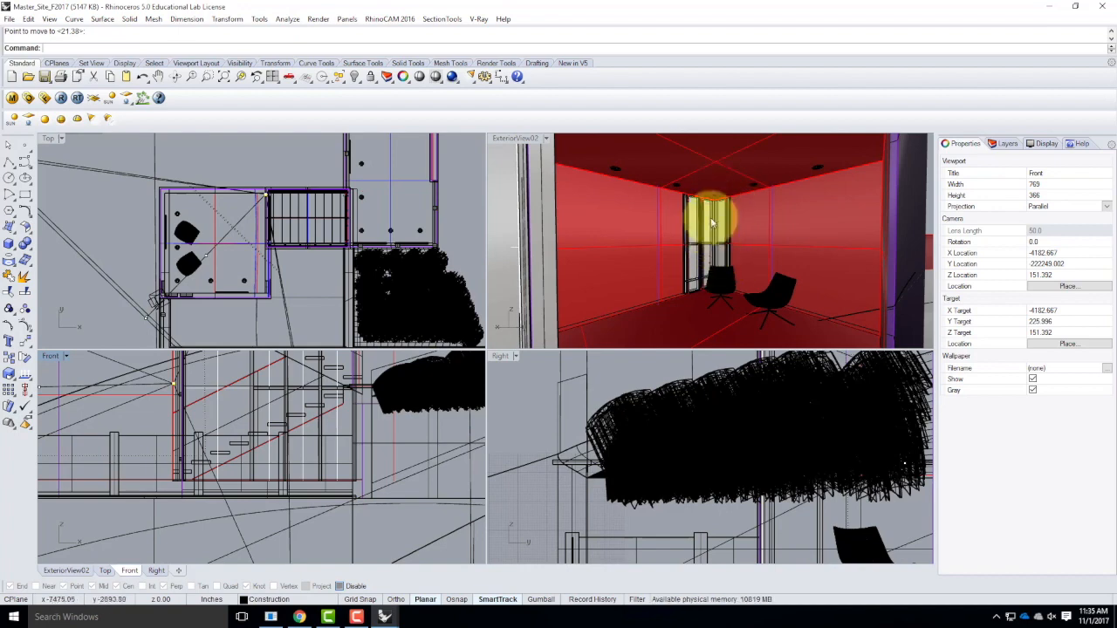
# Save the current ExteriorView02 viewport settings as a named view called InteriorView01.
pyautogui.click(532, 140)
pyautogui.click(546, 138)
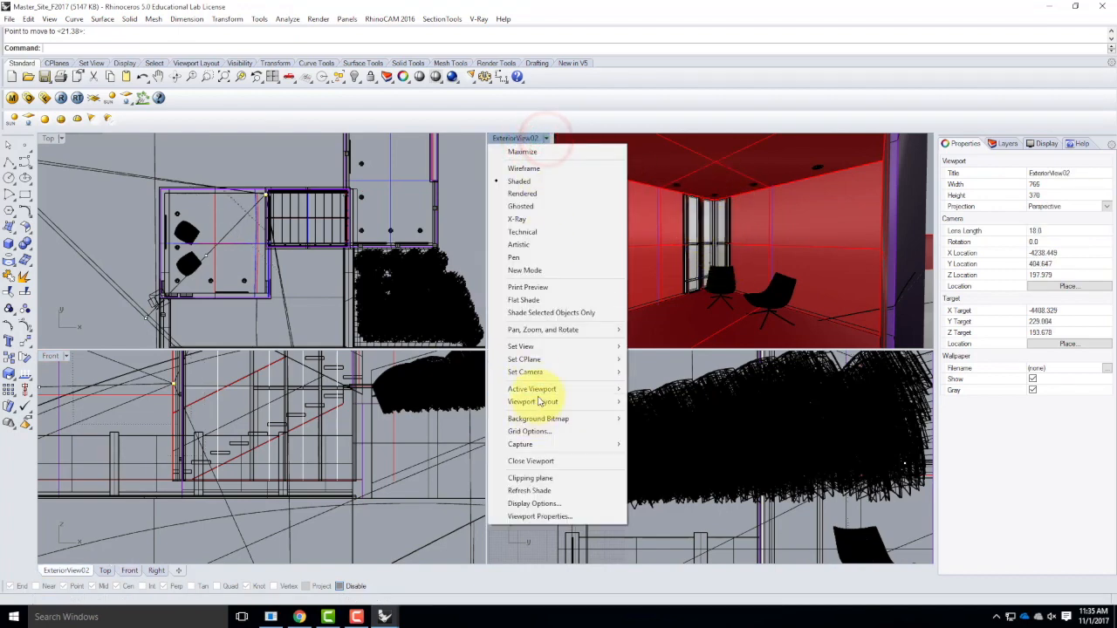
pyautogui.moveTo(579, 347)
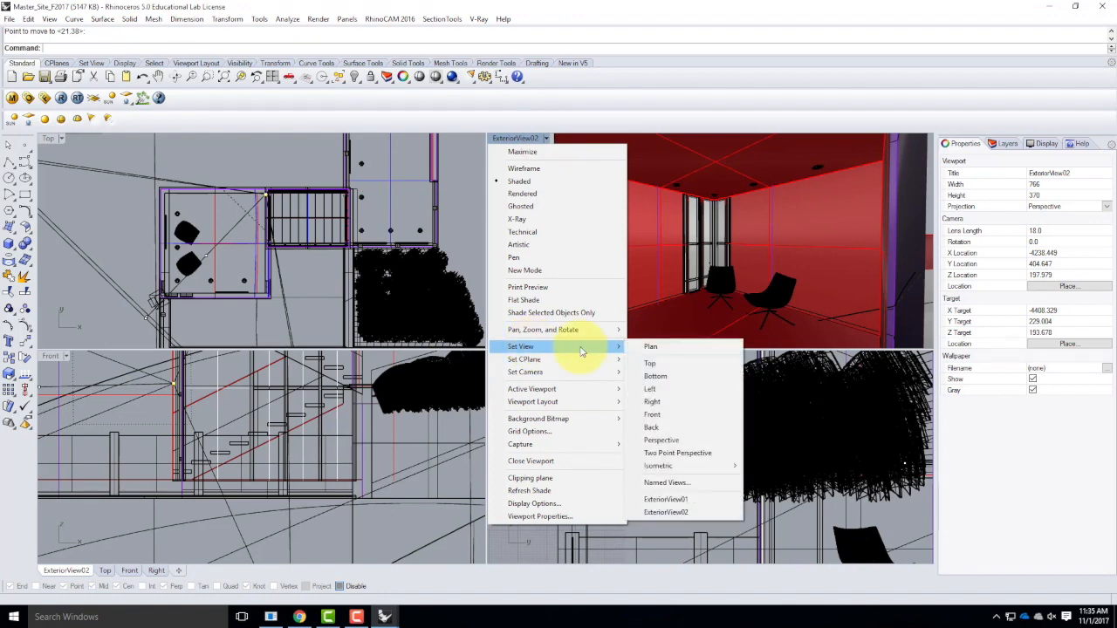
pyautogui.click(670, 482)
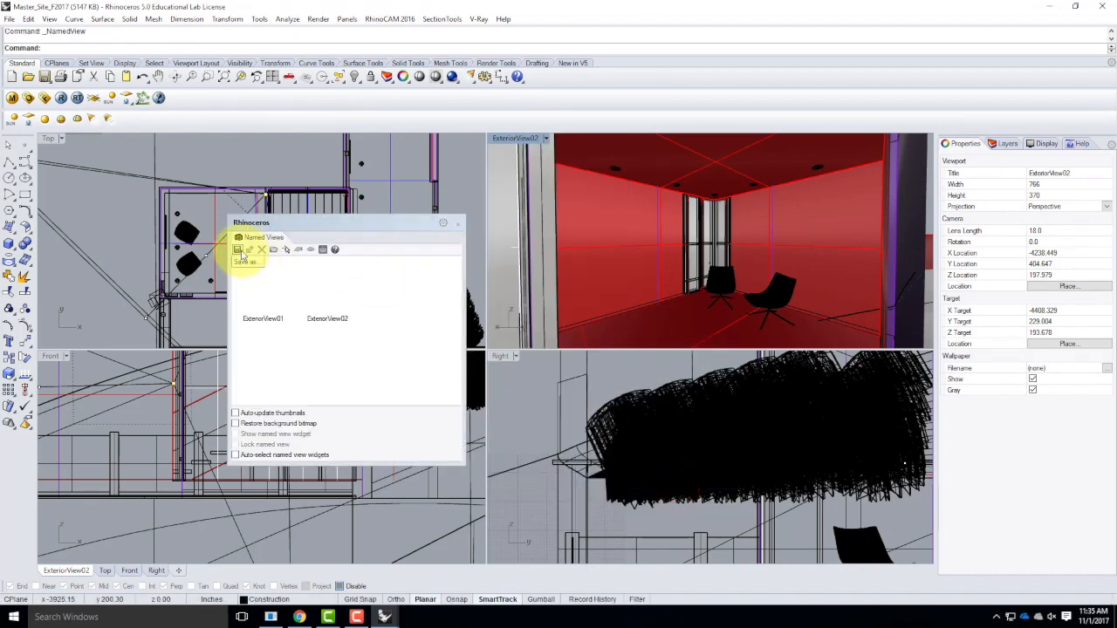
pyautogui.click(238, 250)
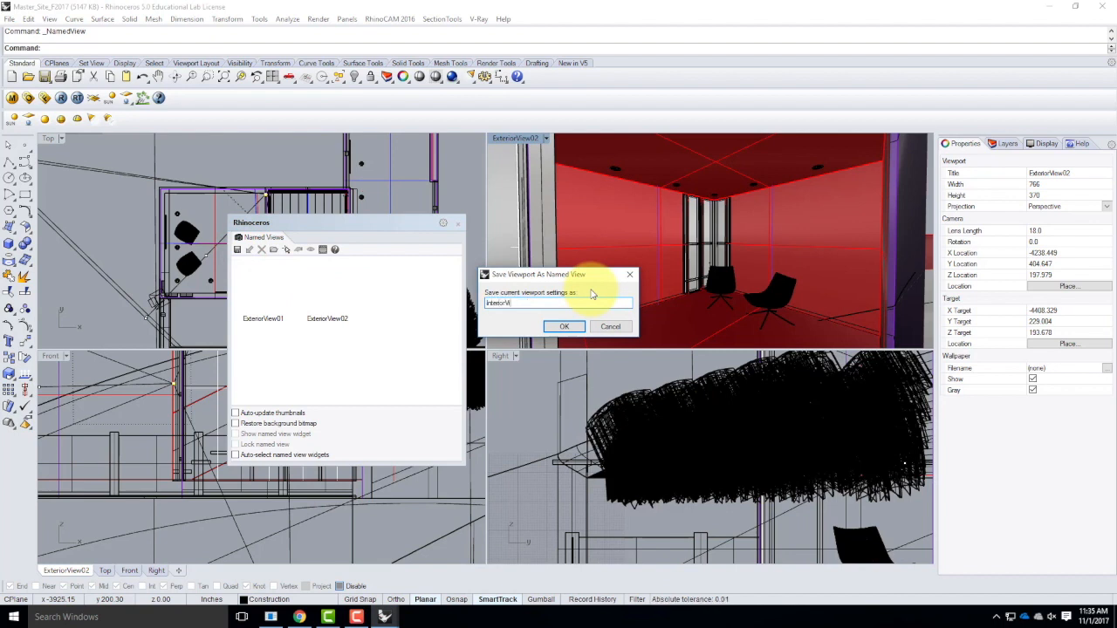
pyautogui.click(565, 326)
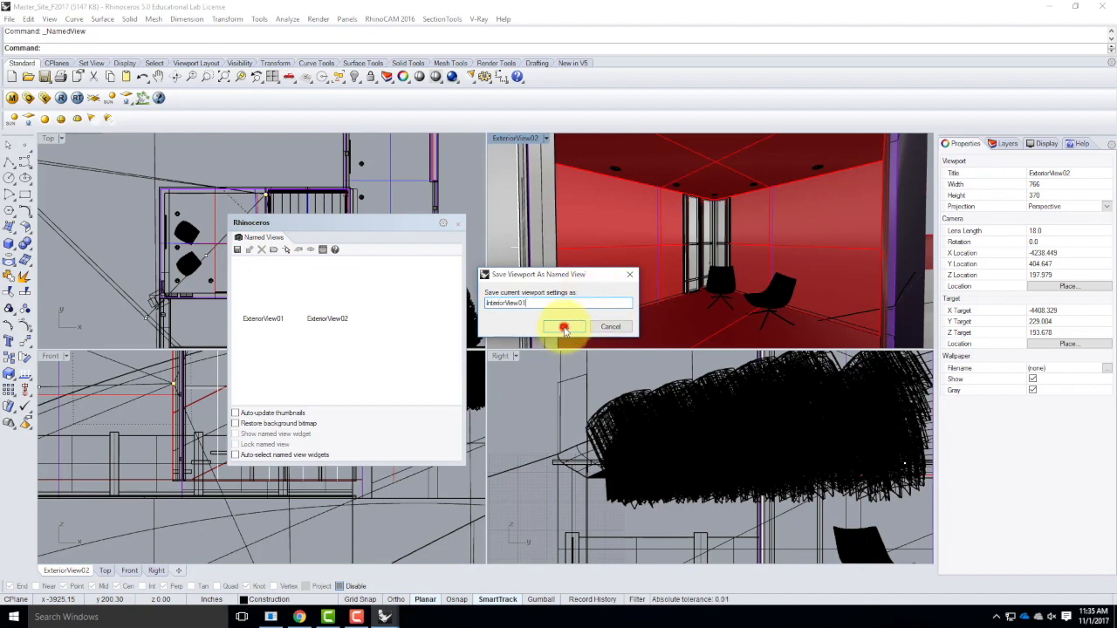
# Maximize the InteriorView01 viewport and navigate the perspective to look from the neighbouring room toward the staircase.
pyautogui.doubleClick(522, 140)
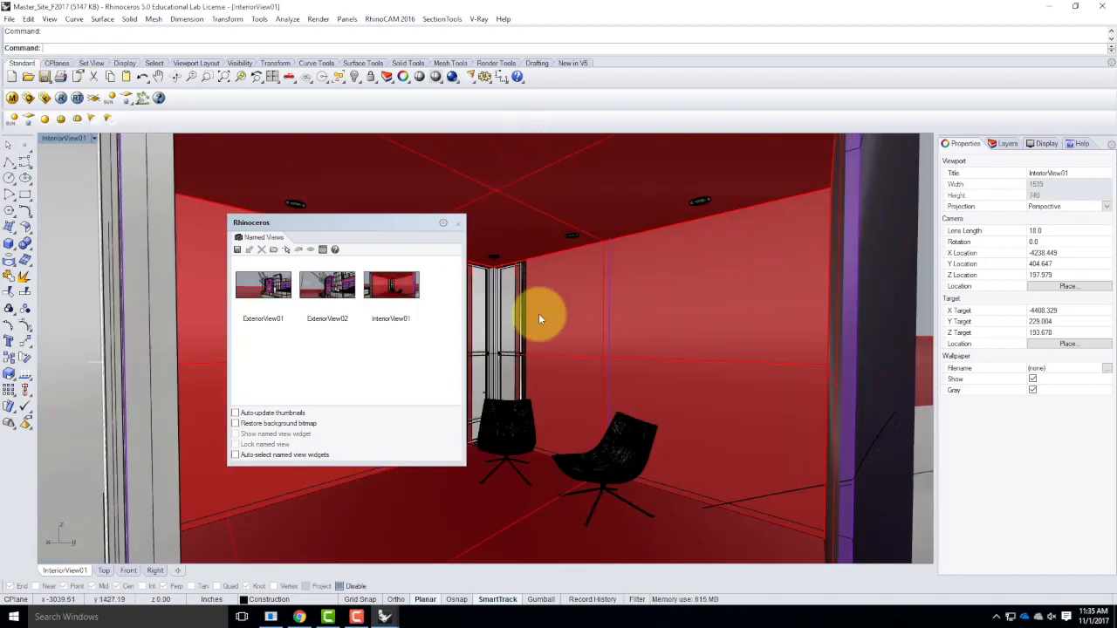
pyautogui.scroll(-2, 611, 353)
pyautogui.scroll(-5, 668, 370)
pyautogui.scroll(7, 513, 318)
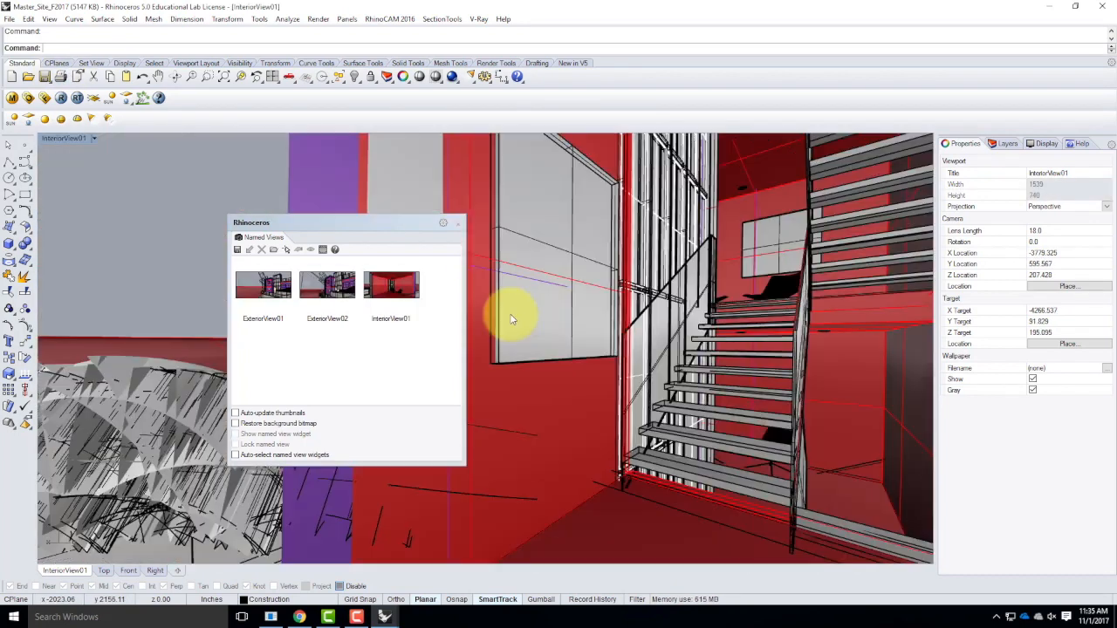
pyautogui.scroll(-4, 661, 340)
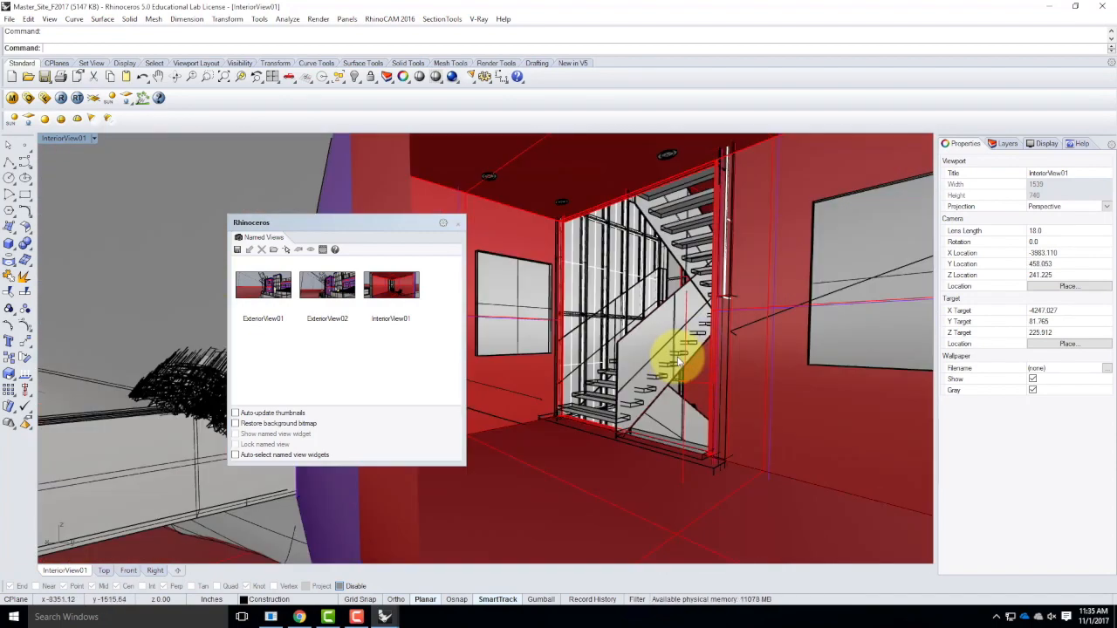
pyautogui.scroll(3, 680, 362)
pyautogui.scroll(2, 643, 361)
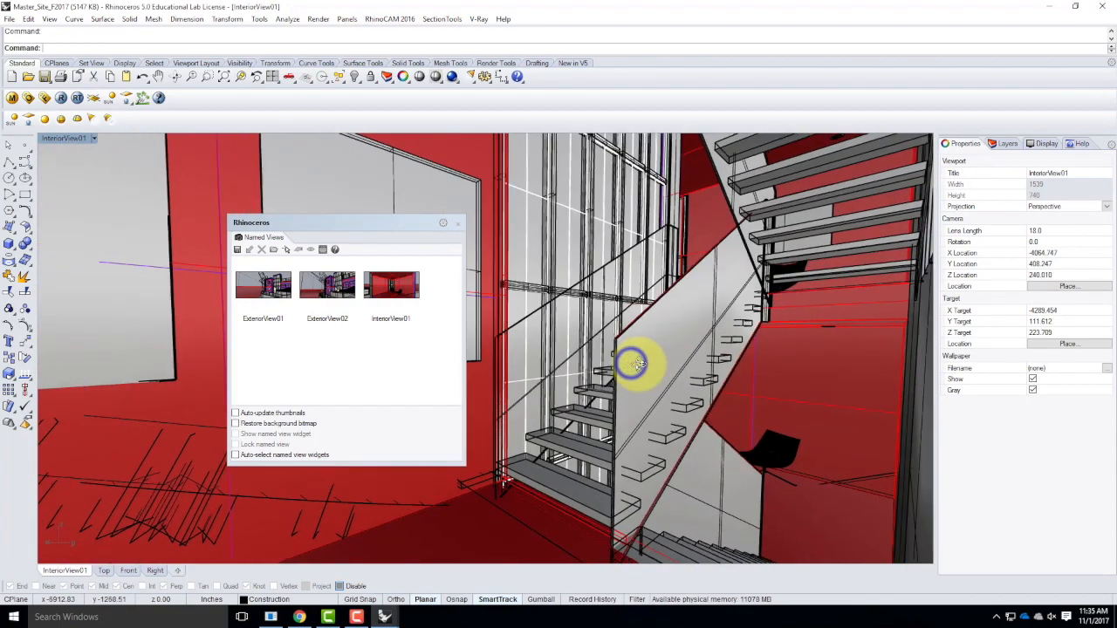
pyautogui.moveTo(640, 362); pyautogui.dragTo(633, 360, button='right')
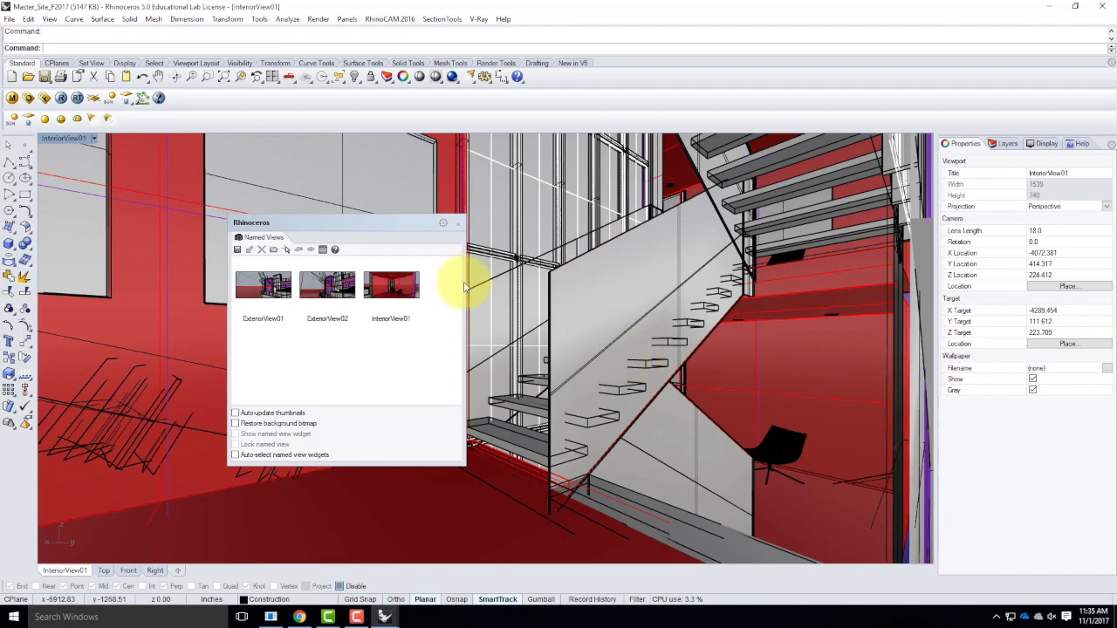
pyautogui.doubleClick(75, 138)
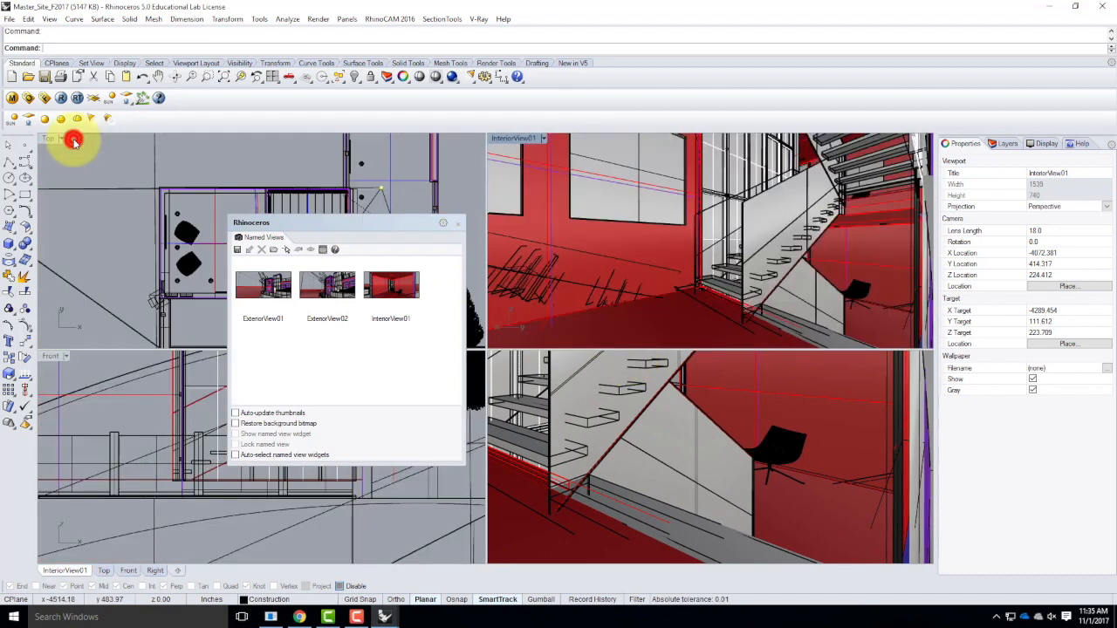
# Close the named views window and try reframing the staircase by moving the camera point and view target in the Top view.
pyautogui.click(456, 224)
pyautogui.moveTo(380, 188); pyautogui.dragTo(426, 183)
pyautogui.scroll(-2, 260, 191)
pyautogui.scroll(-4, 324, 267)
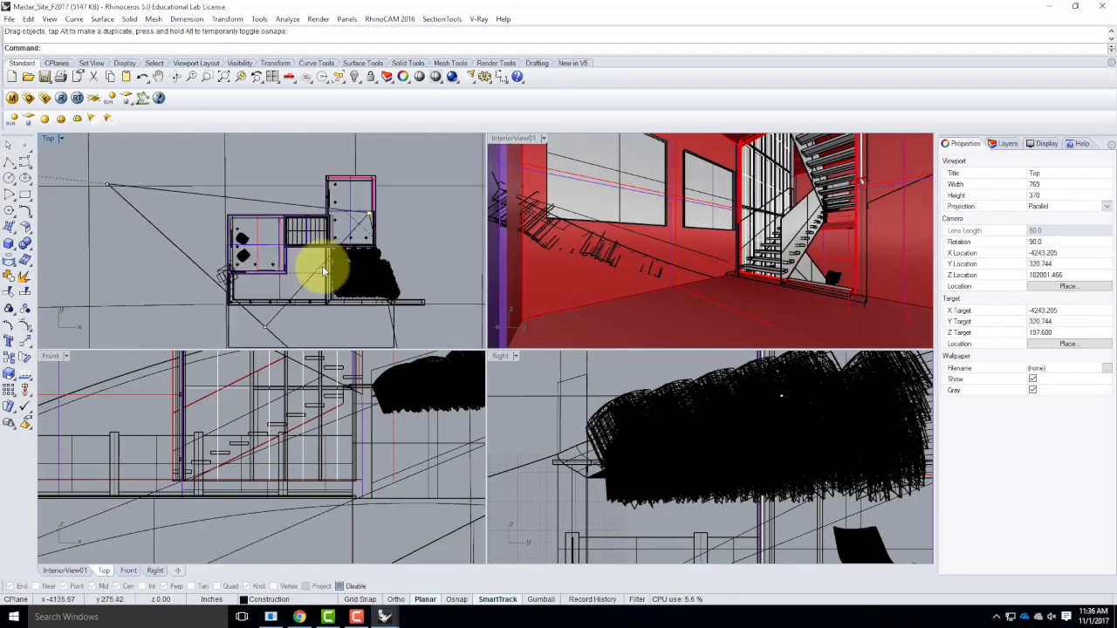
pyautogui.moveTo(319, 276)
pyautogui.mouseDown()
pyautogui.moveTo(299, 257)
pyautogui.moveTo(310, 262)
pyautogui.moveTo(307, 282)
pyautogui.mouseUp()
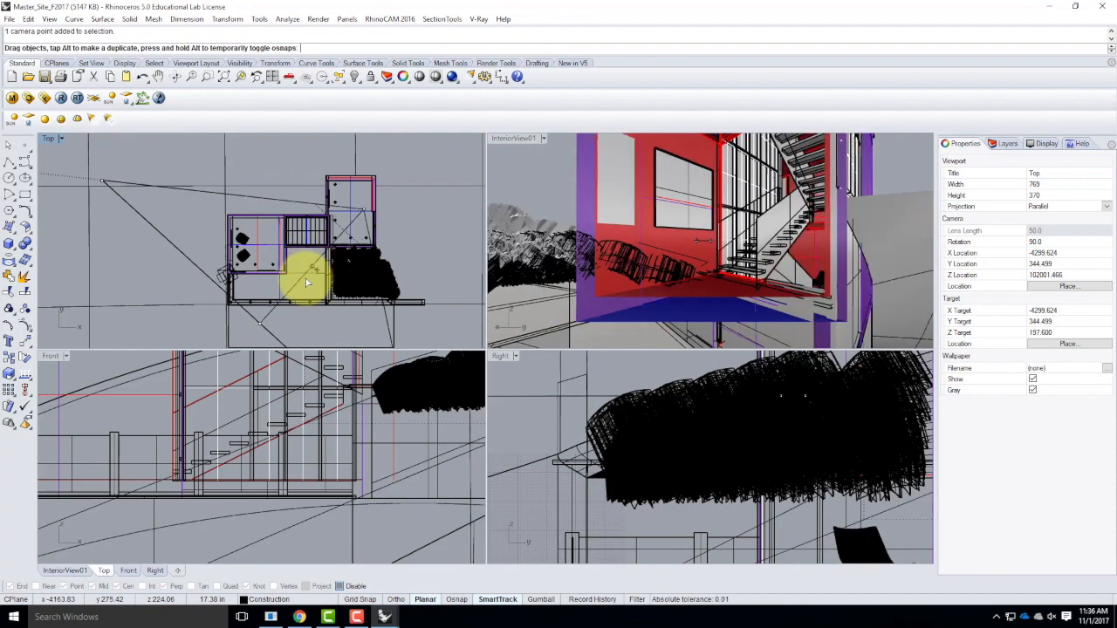
# Try to reposition one of the overlapping camera points below the floor plan in the Top view, and undo.
pyautogui.click(260, 324)
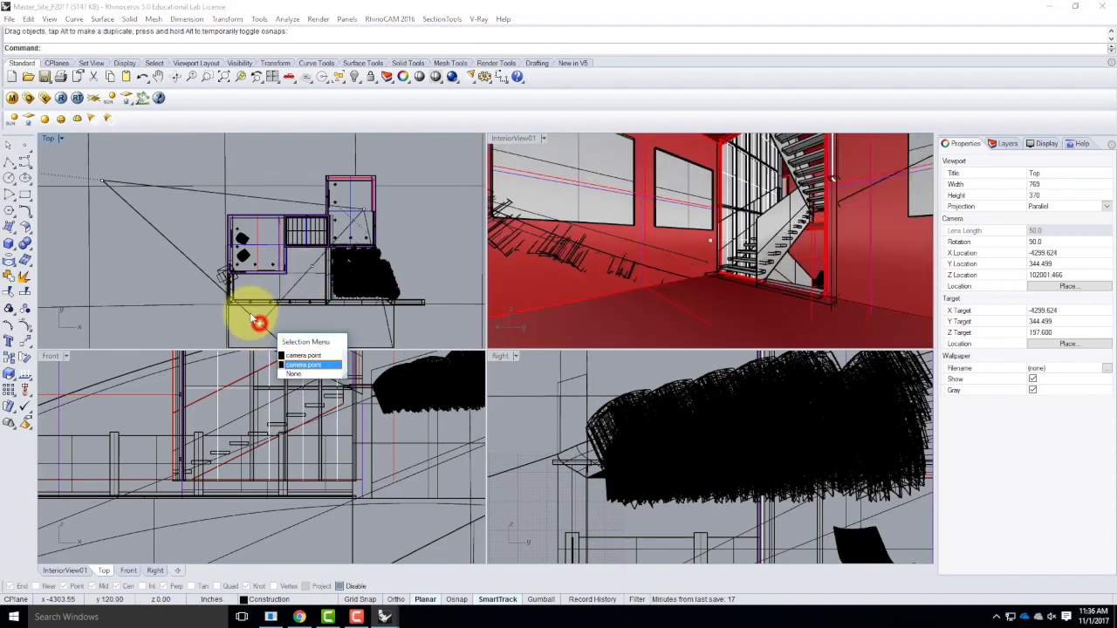
pyautogui.click(297, 355)
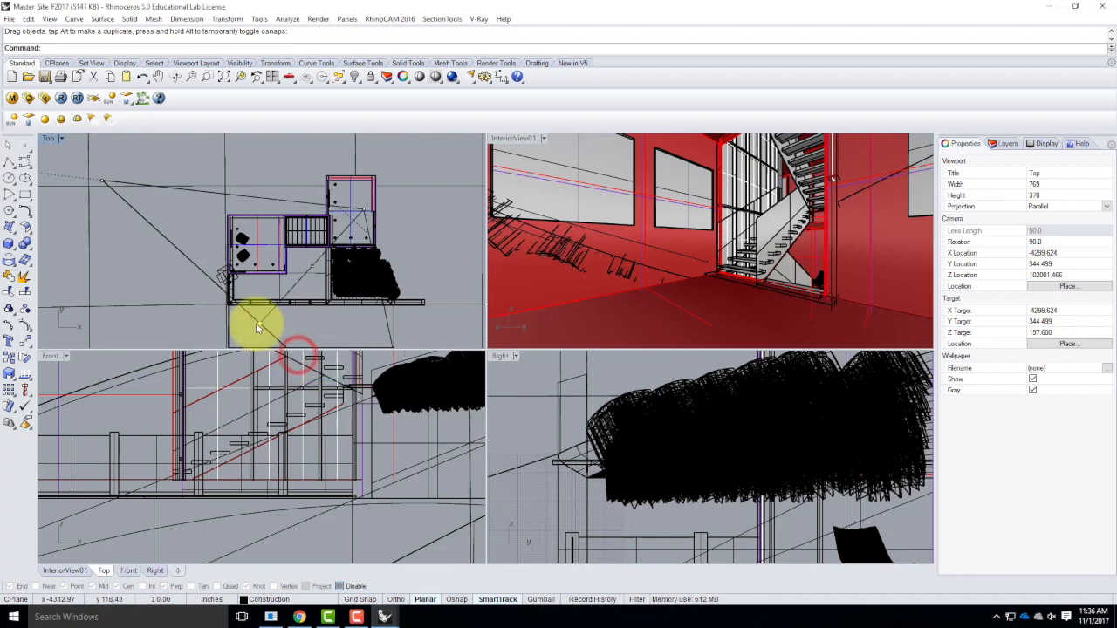
pyautogui.moveTo(259, 327); pyautogui.dragTo(229, 274)
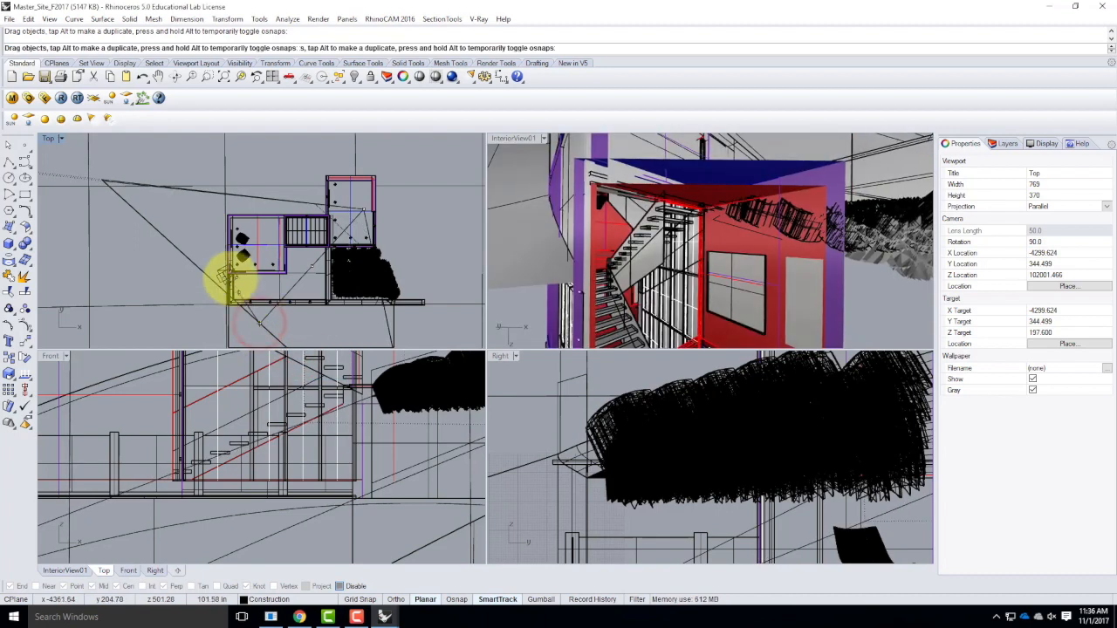
pyautogui.hotkey('ctrl', 'z')
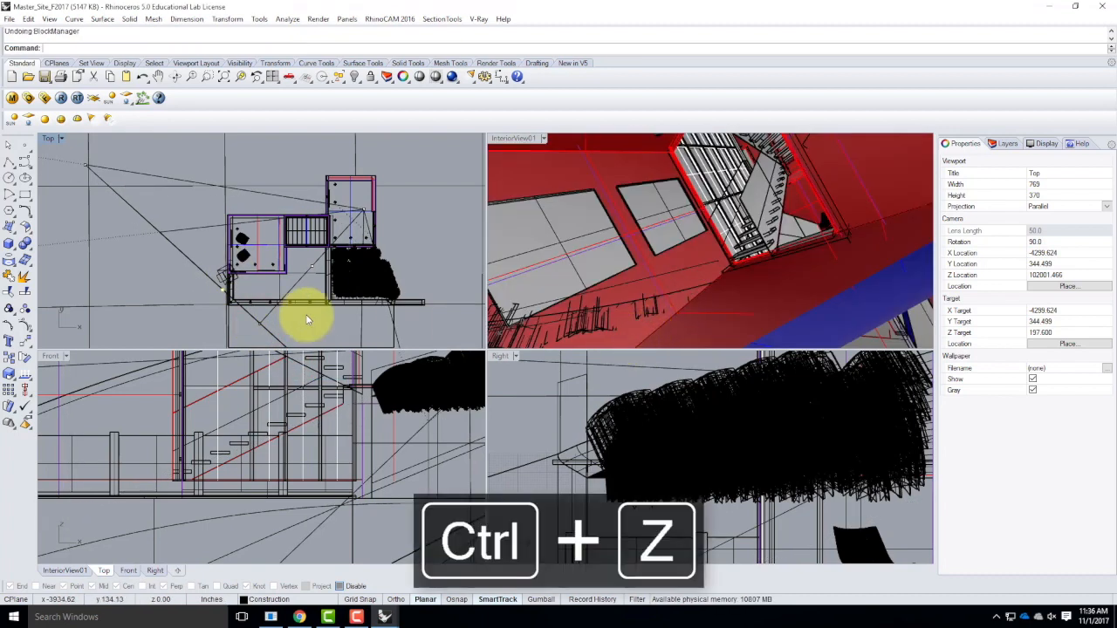
pyautogui.click(248, 325)
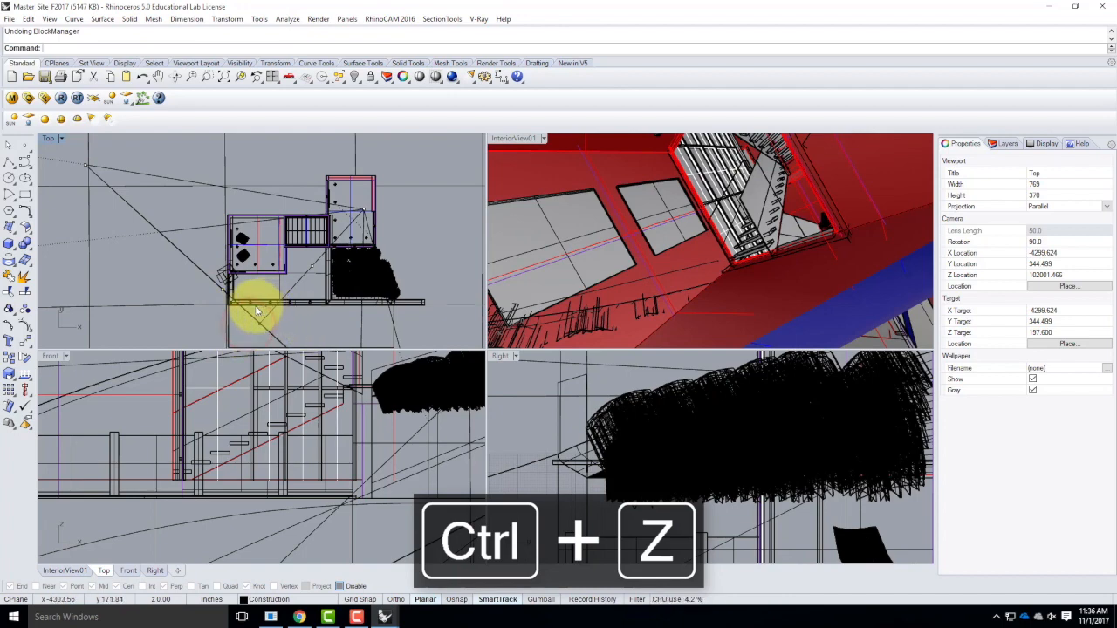
# Restore the InteriorView01 named view in the perspective viewport, check it full size, and select its camera point in the Top view.
pyautogui.click(544, 137)
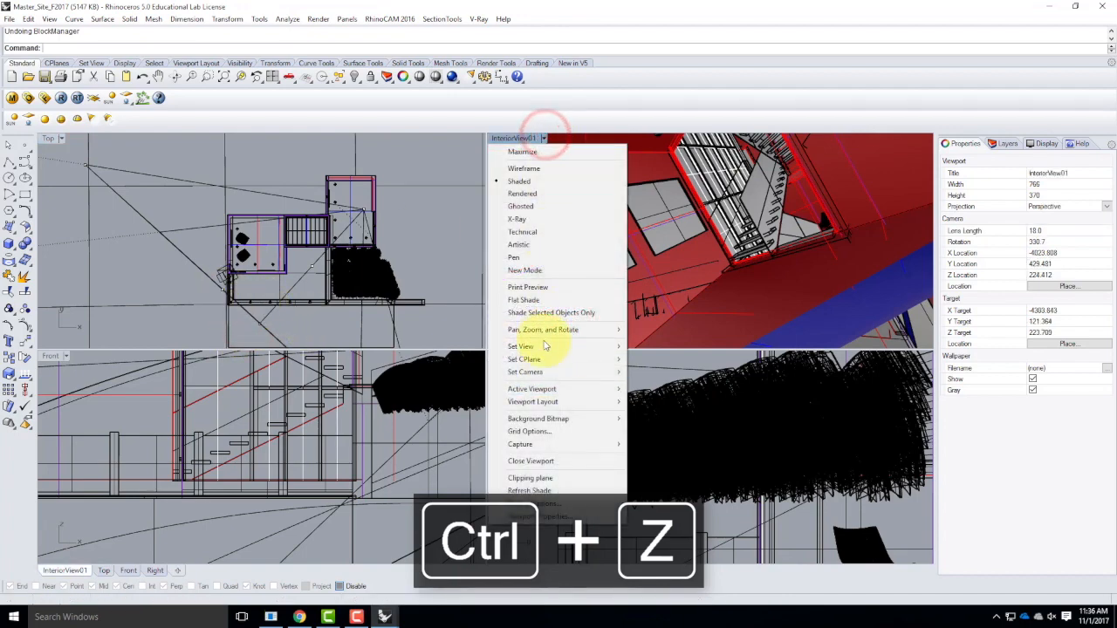
pyautogui.moveTo(599, 347)
pyautogui.click(669, 526)
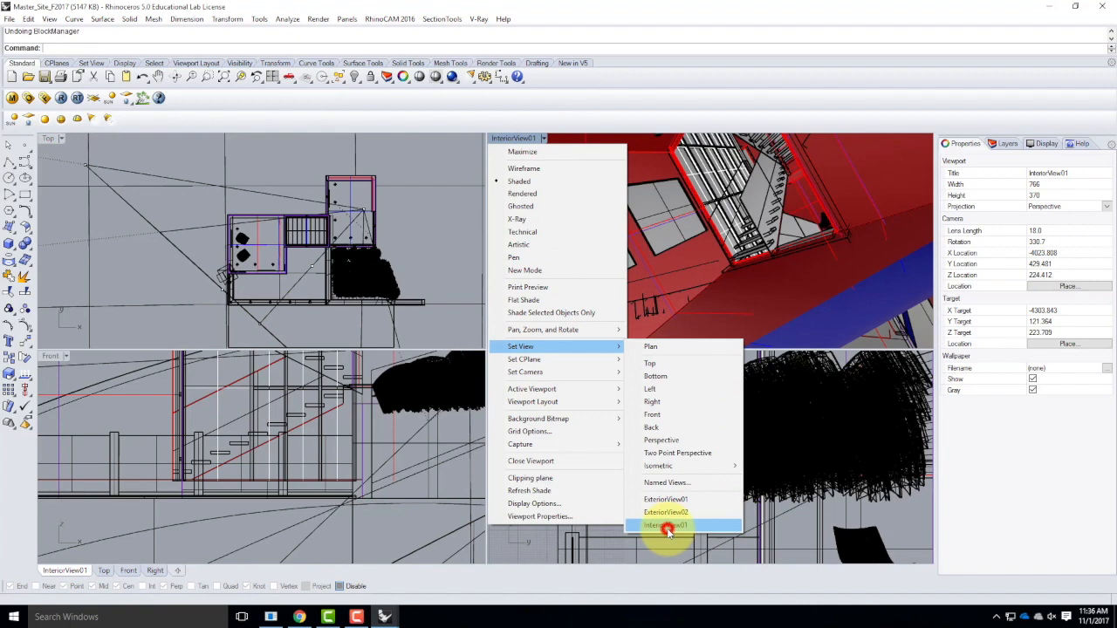
pyautogui.doubleClick(520, 137)
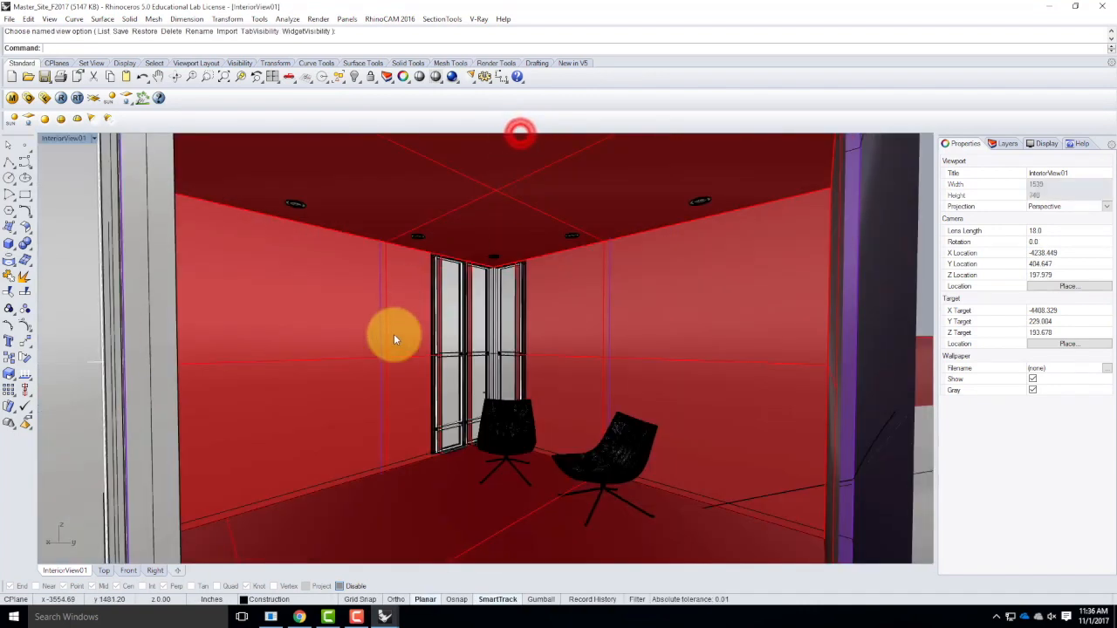
pyautogui.doubleClick(66, 139)
pyautogui.click(284, 220)
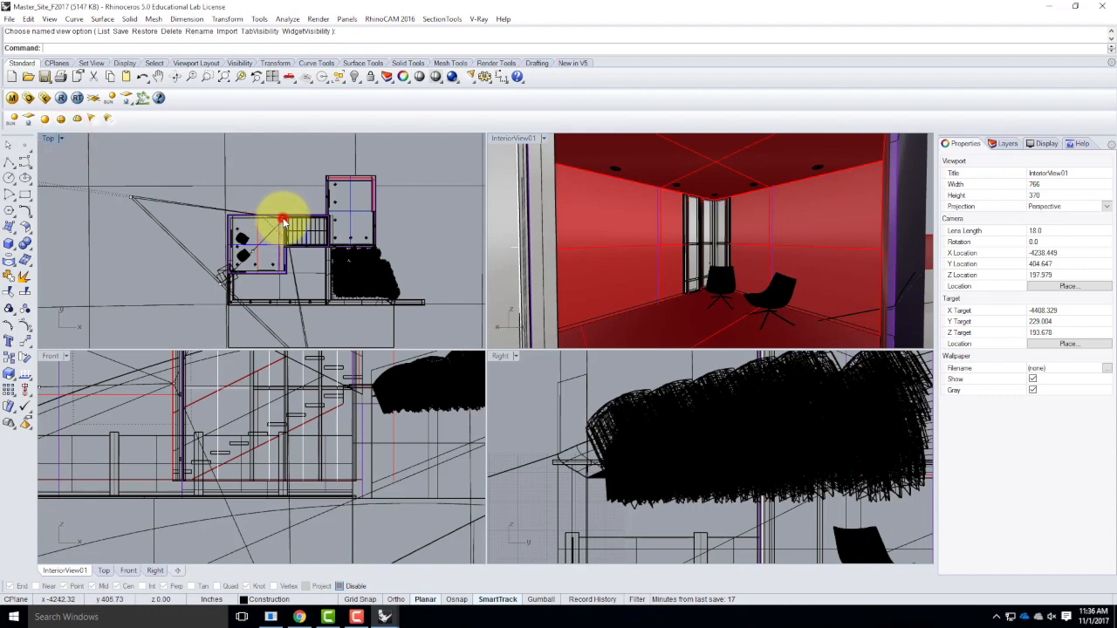
pyautogui.click(361, 193)
pyautogui.press('Return')
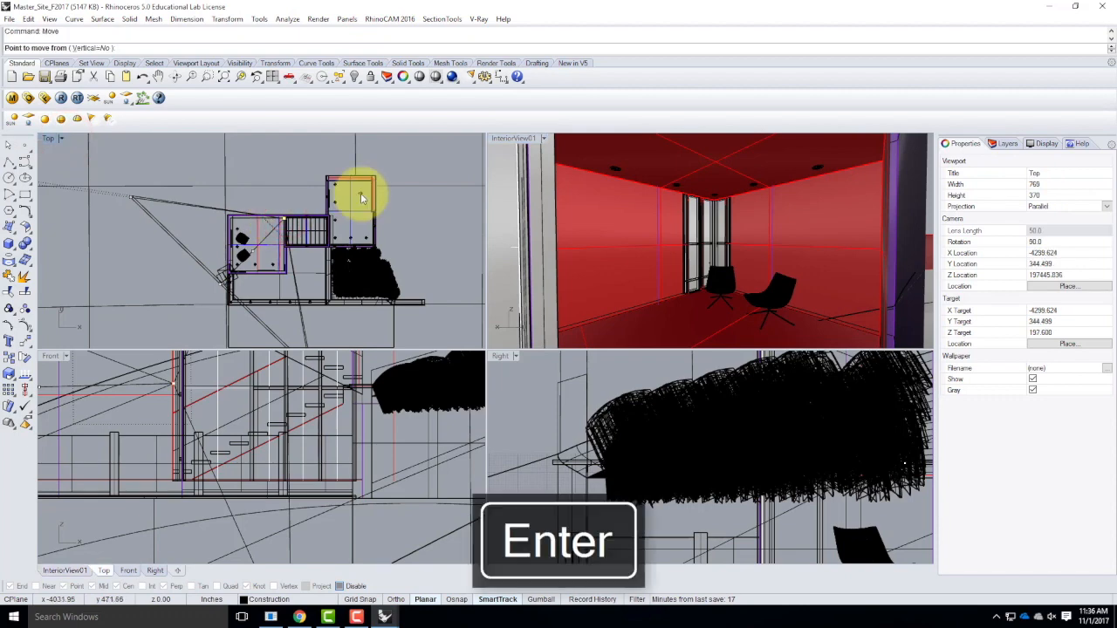
pyautogui.click(411, 173)
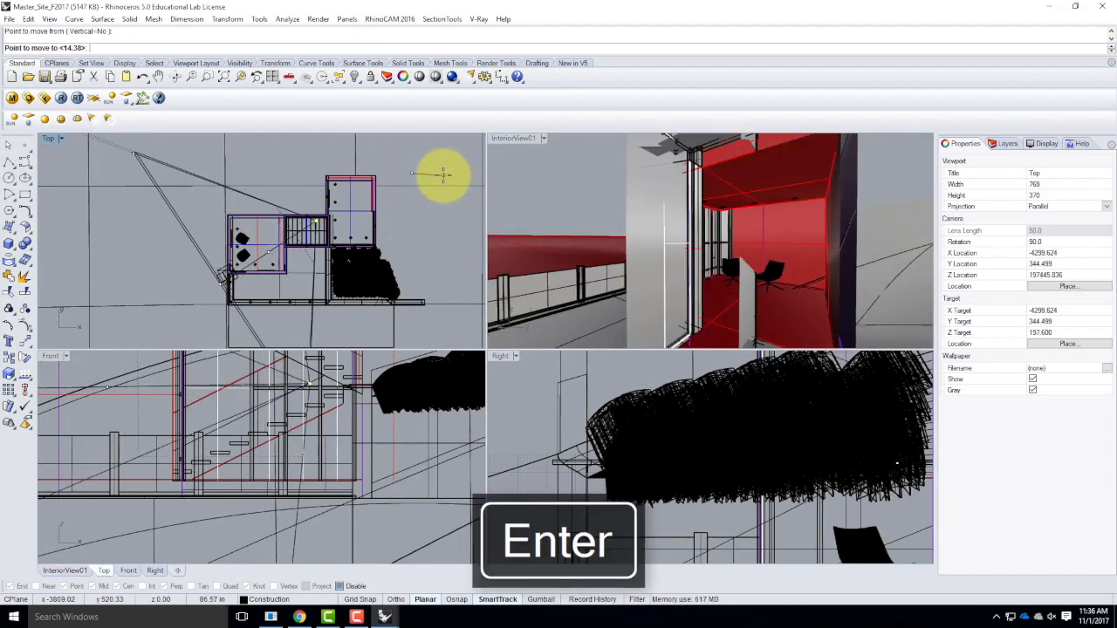
pyautogui.press('Escape')
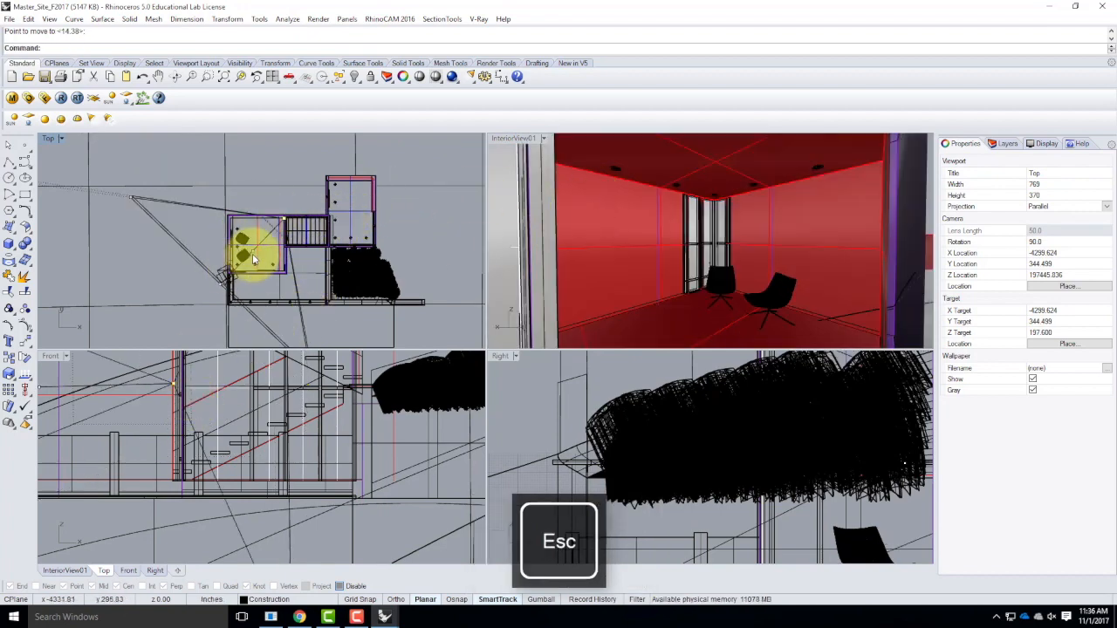
# Add the target point to the selection and move both about 224.6 inches in the Top view toward the room beyond the staircase.
pyautogui.click(252, 254)
pyautogui.press('Return')
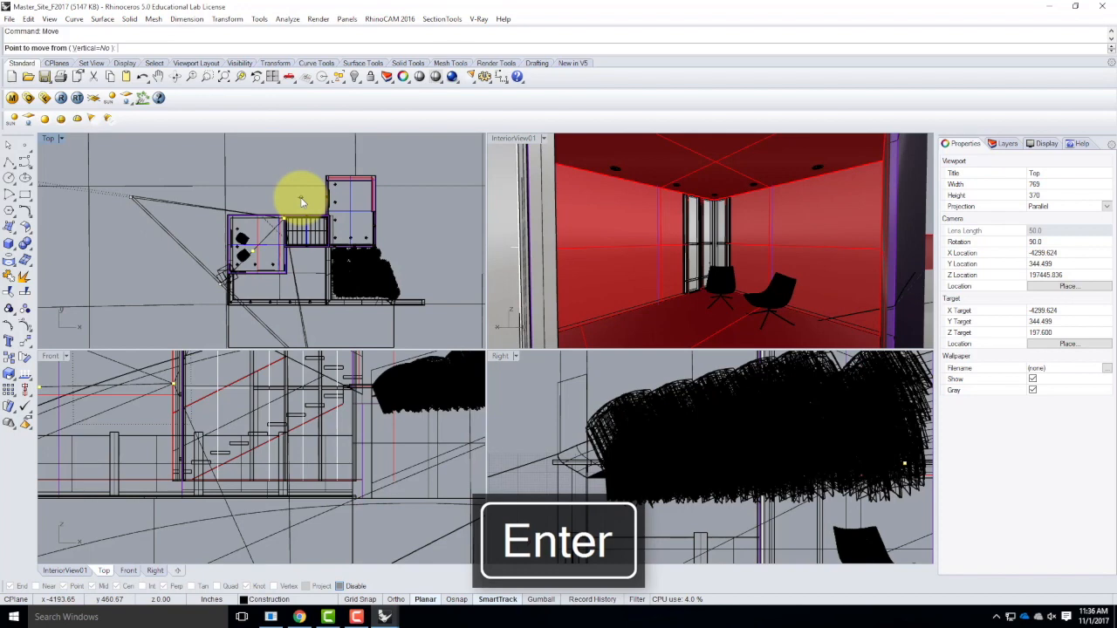
pyautogui.click(266, 166)
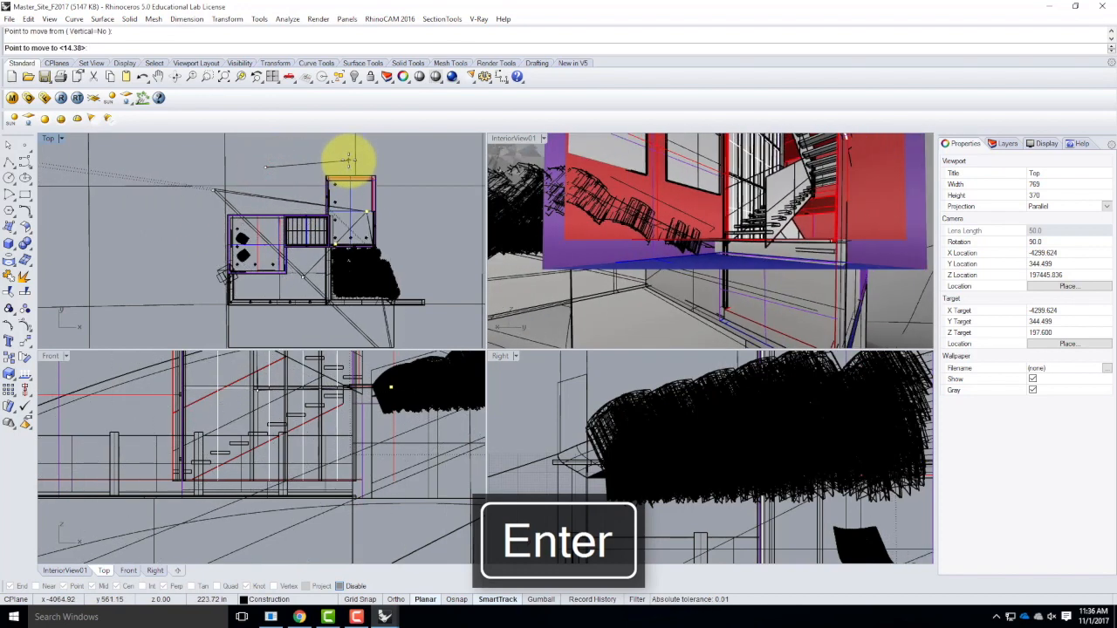
pyautogui.click(348, 165)
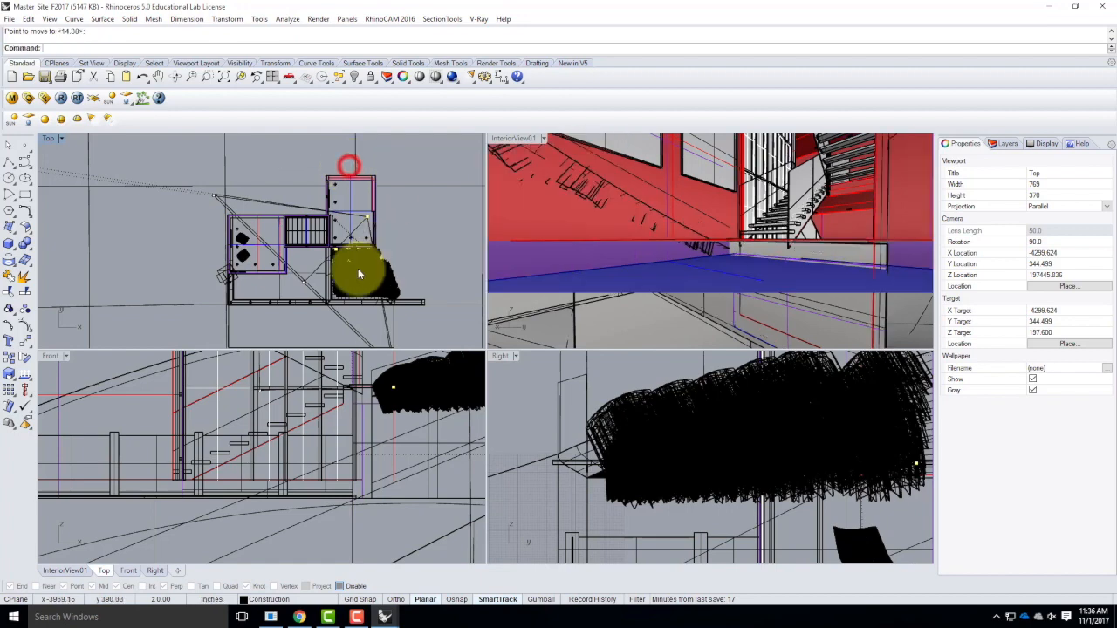
# Raise the camera and target points together about 59 inches in the Front view.
pyautogui.scroll(-2, 279, 479)
pyautogui.scroll(-3, 422, 461)
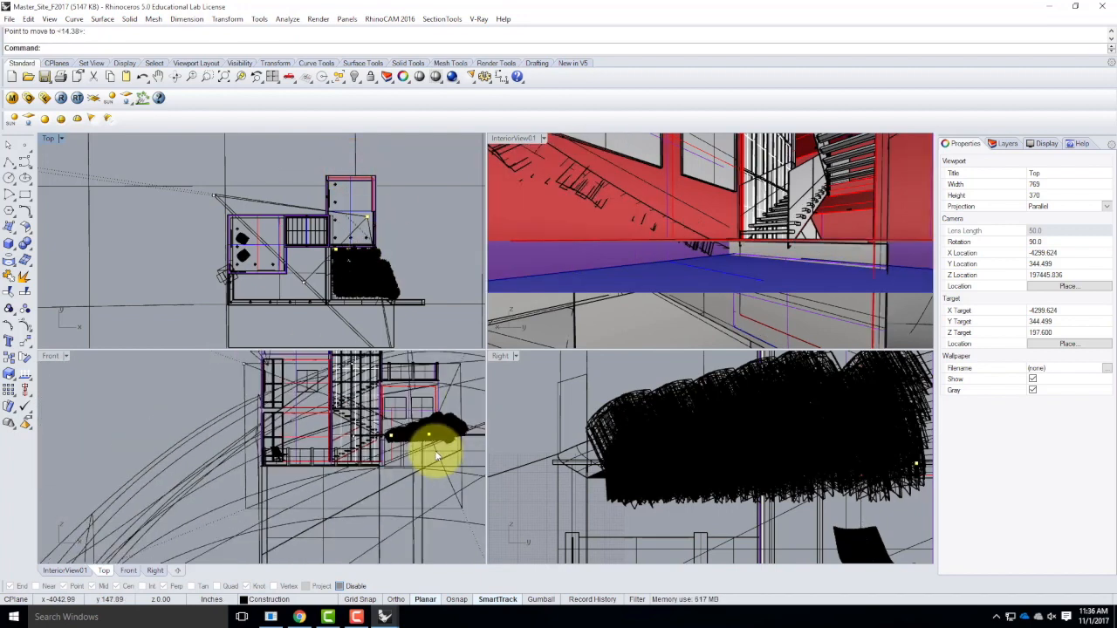
pyautogui.press('Return')
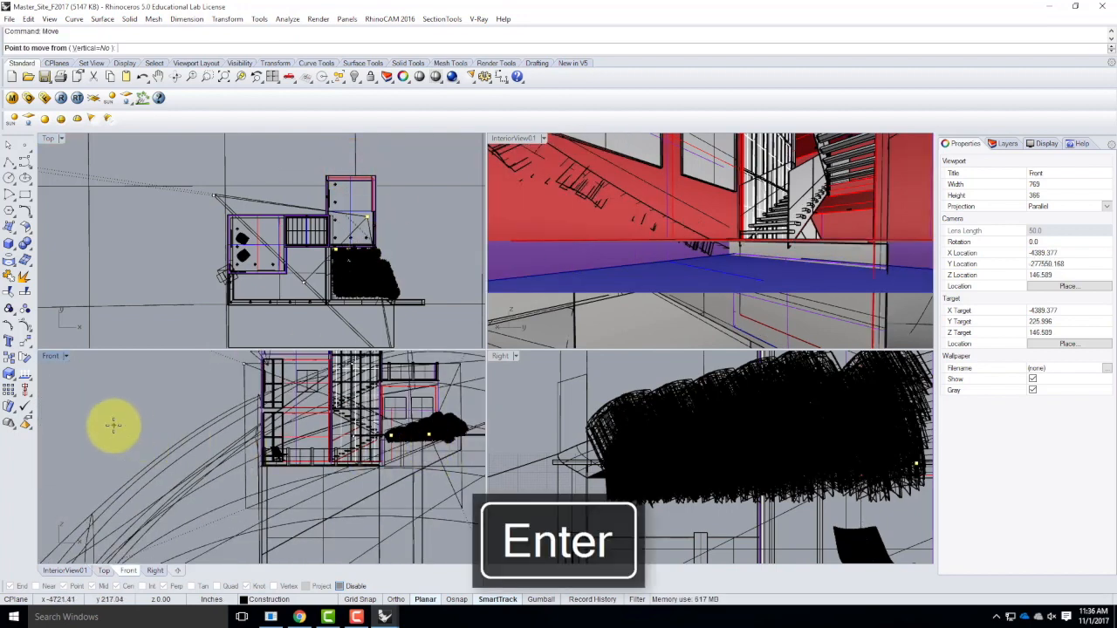
pyautogui.click(113, 425)
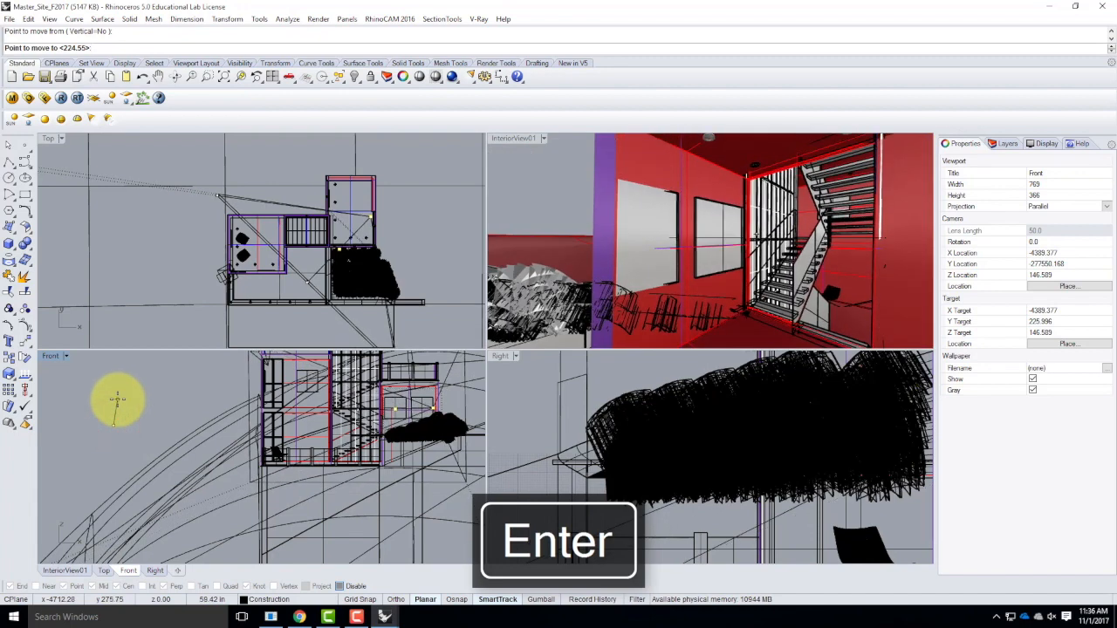
pyautogui.click(116, 400)
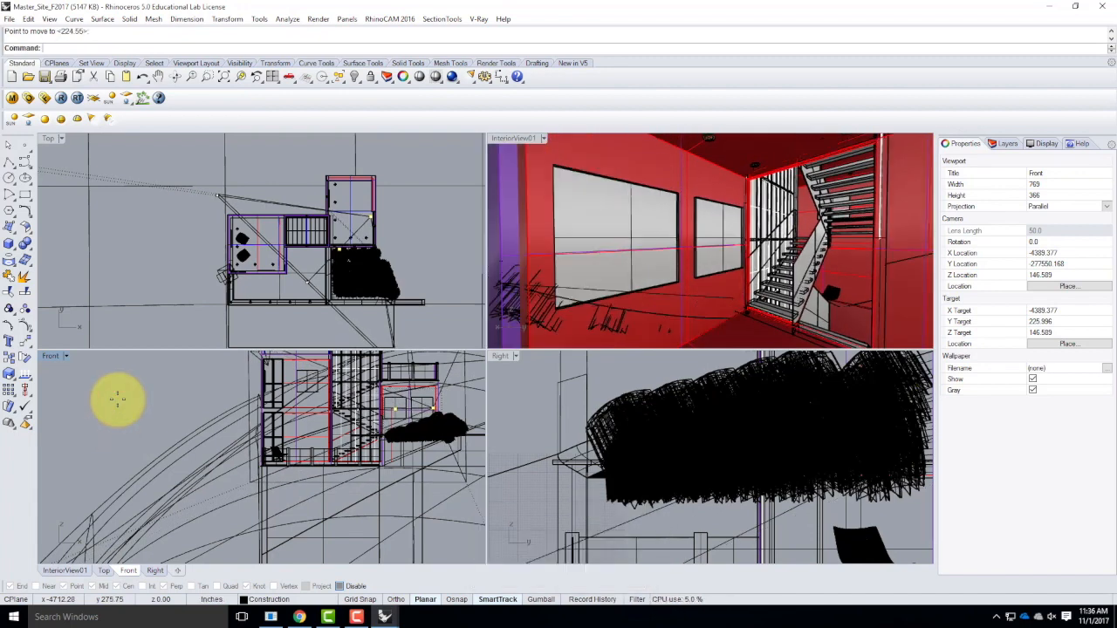
# Save the current viewport settings as a named view called InteriorView02 and close the named views window.
pyautogui.click(540, 138)
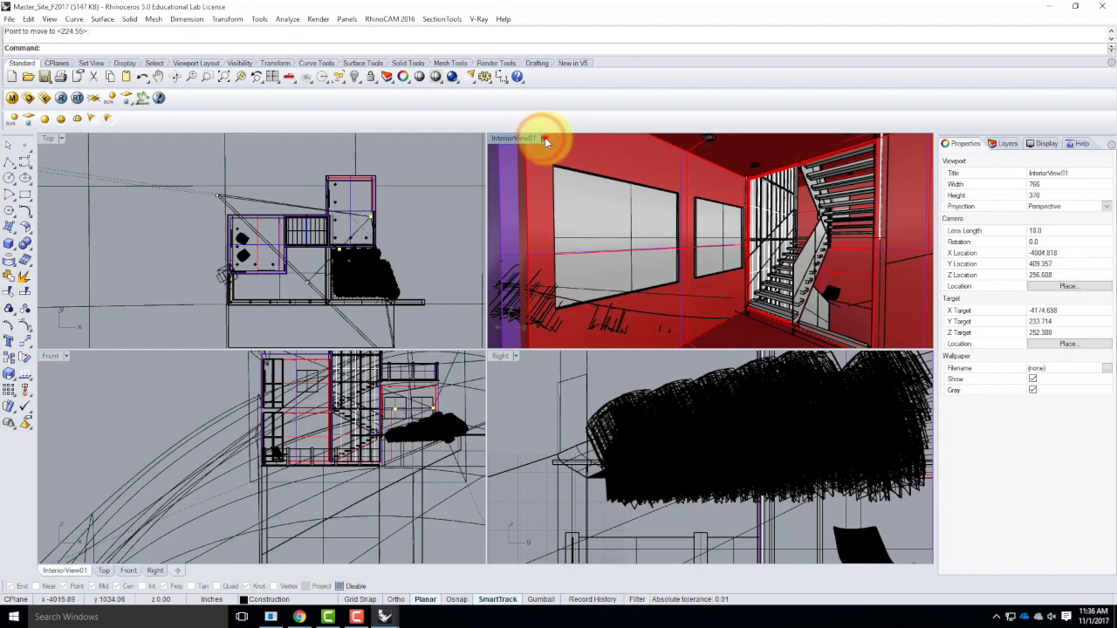
pyautogui.click(545, 139)
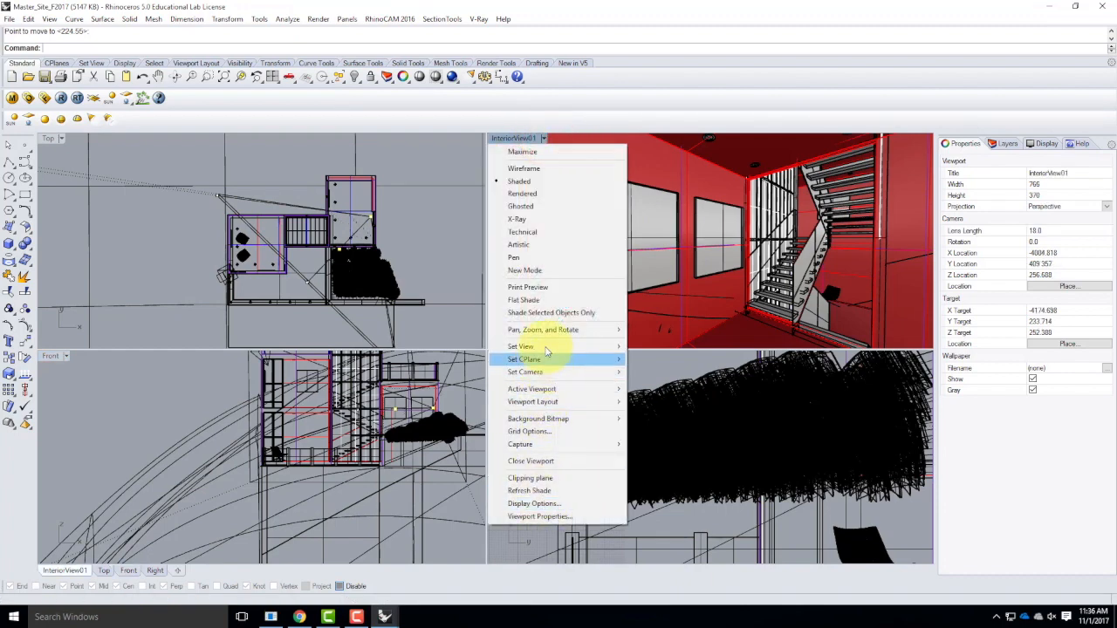
pyautogui.moveTo(547, 349)
pyautogui.click(706, 485)
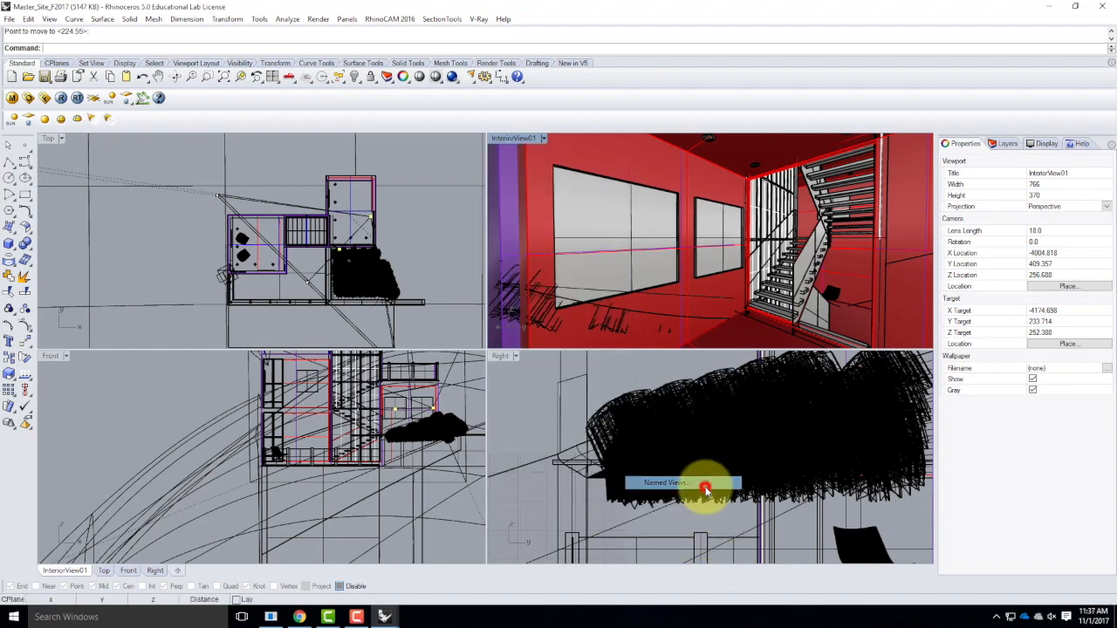
pyautogui.click(236, 249)
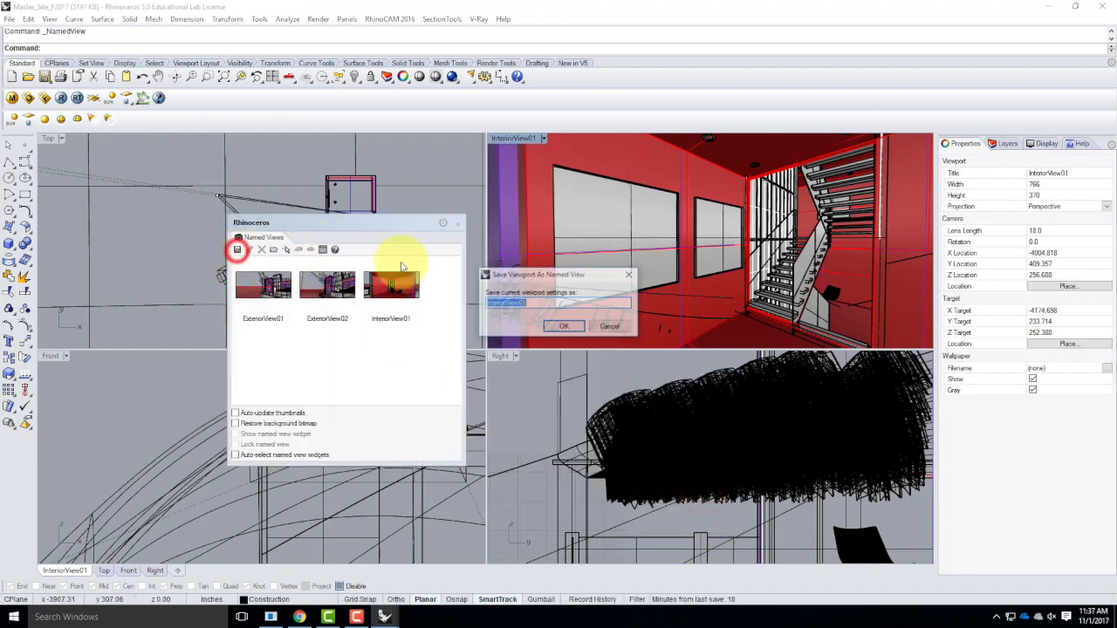
pyautogui.press('Right')
pyautogui.press('BackSpace')
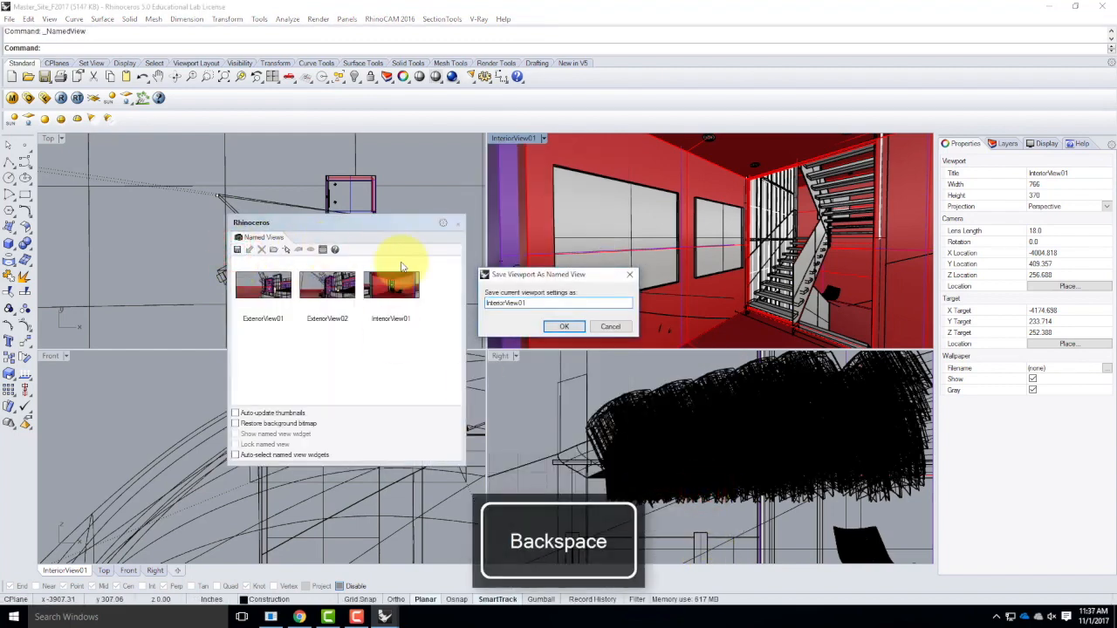
pyautogui.write('2')
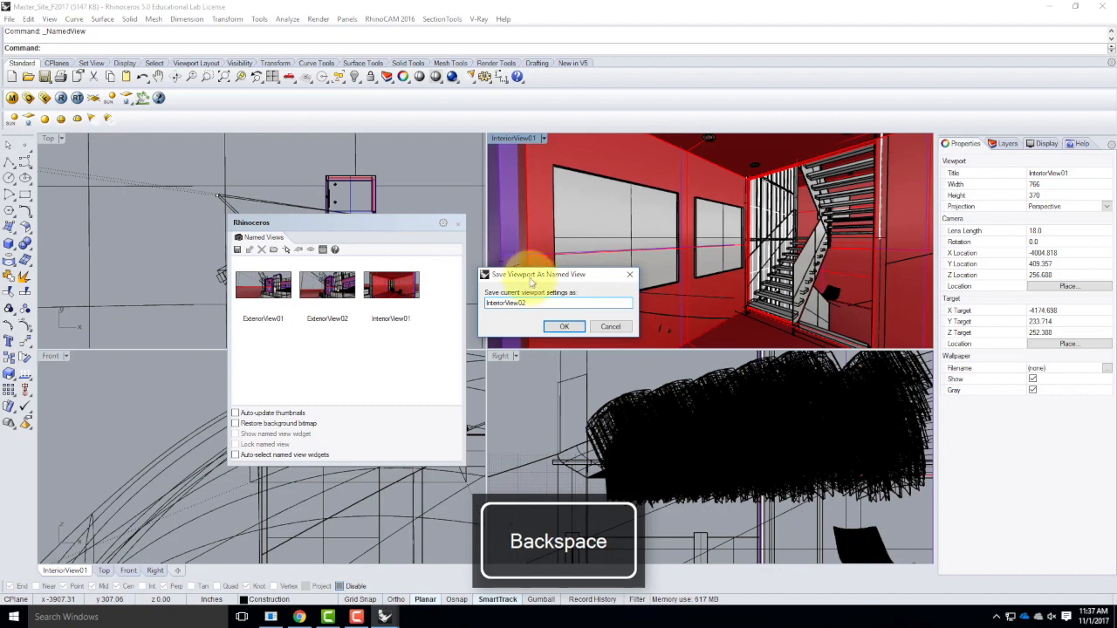
pyautogui.click(565, 328)
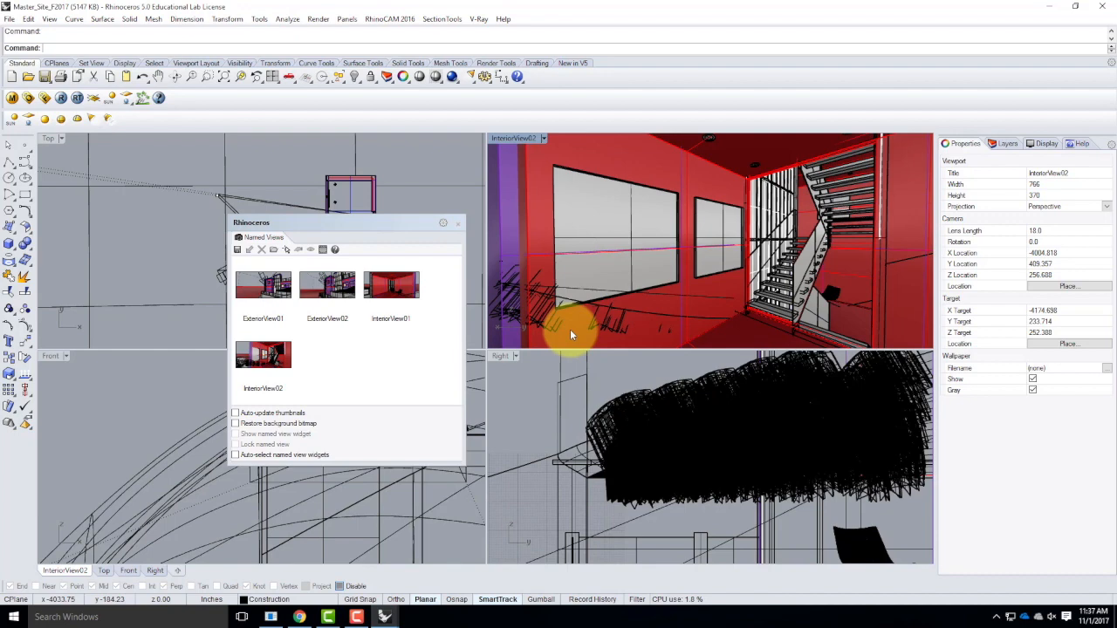
pyautogui.click(456, 226)
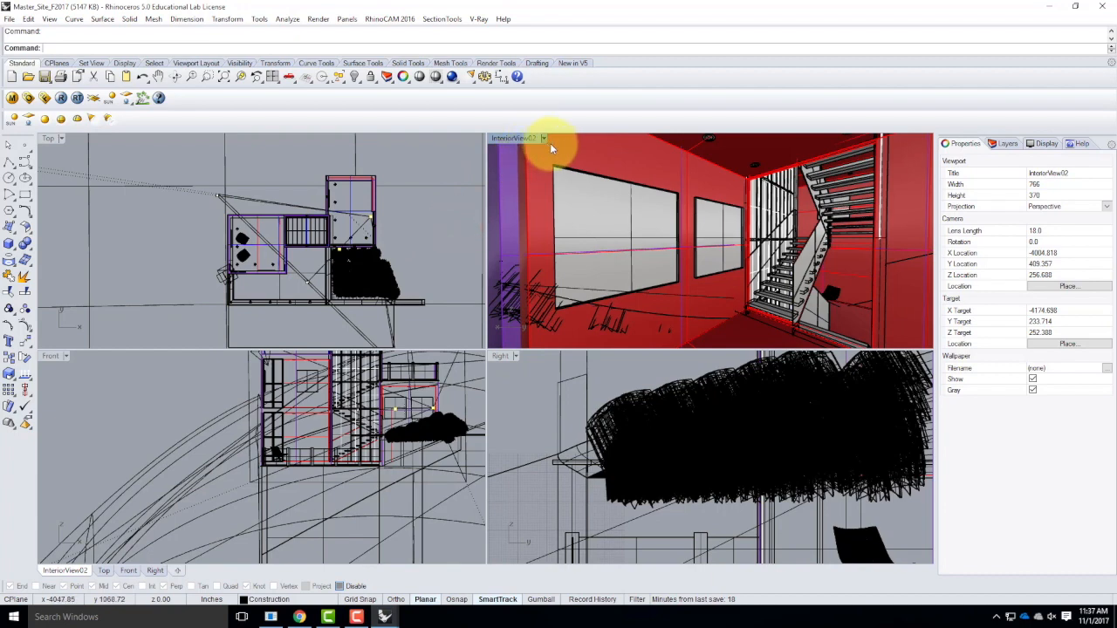
# Add a V-Ray Lights layer after the Blocks layers, give it a Can Lights sublayer, and make that sublayer current.
pyautogui.click(414, 223)
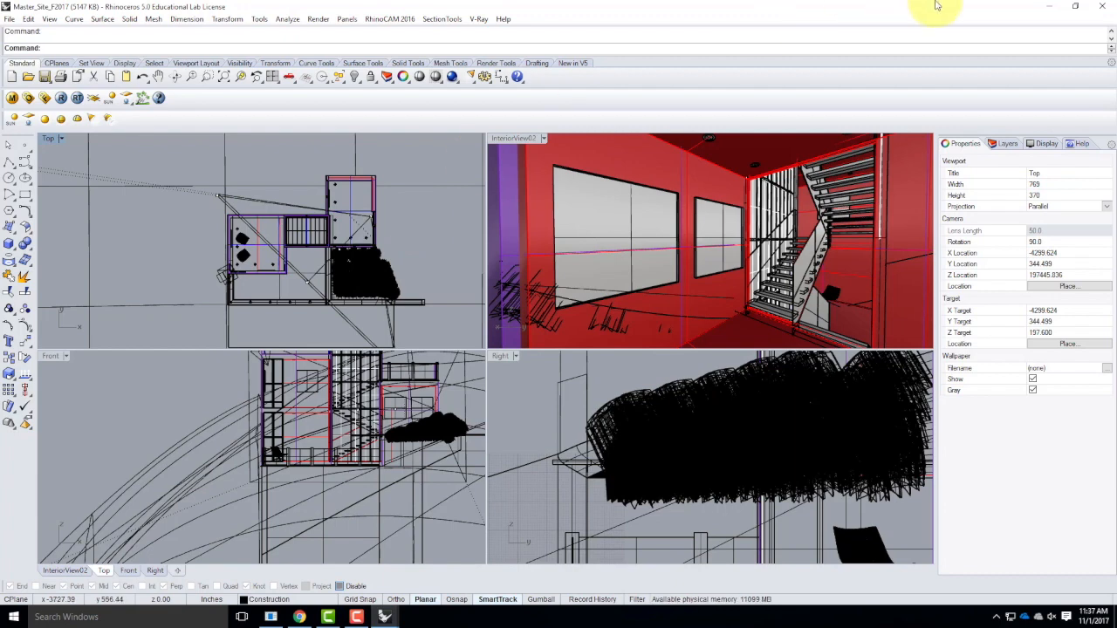
pyautogui.click(999, 144)
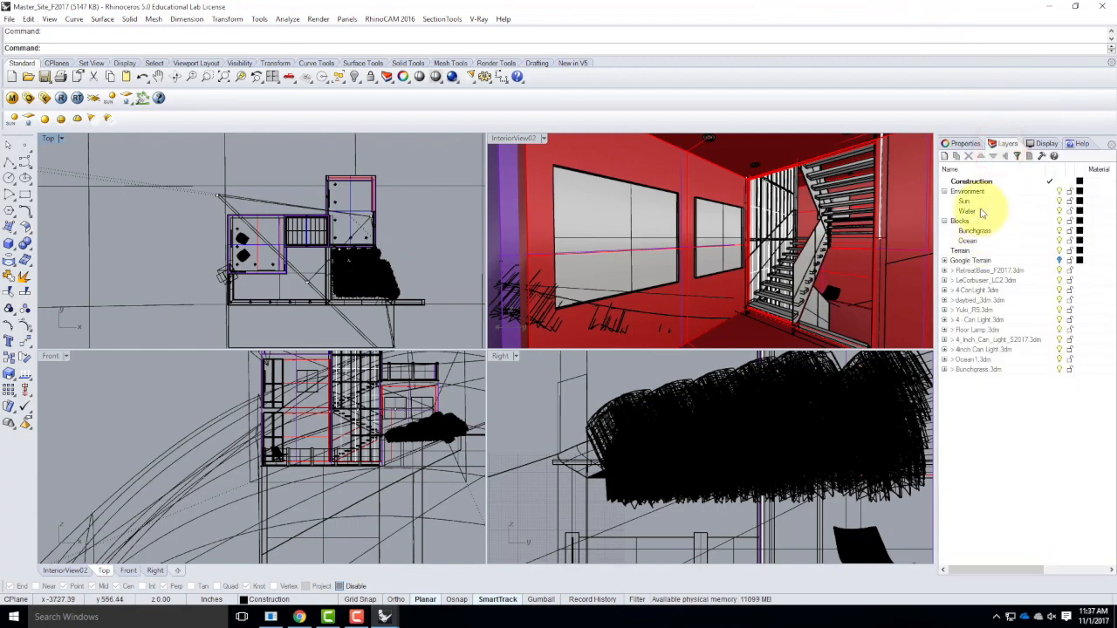
pyautogui.click(979, 192)
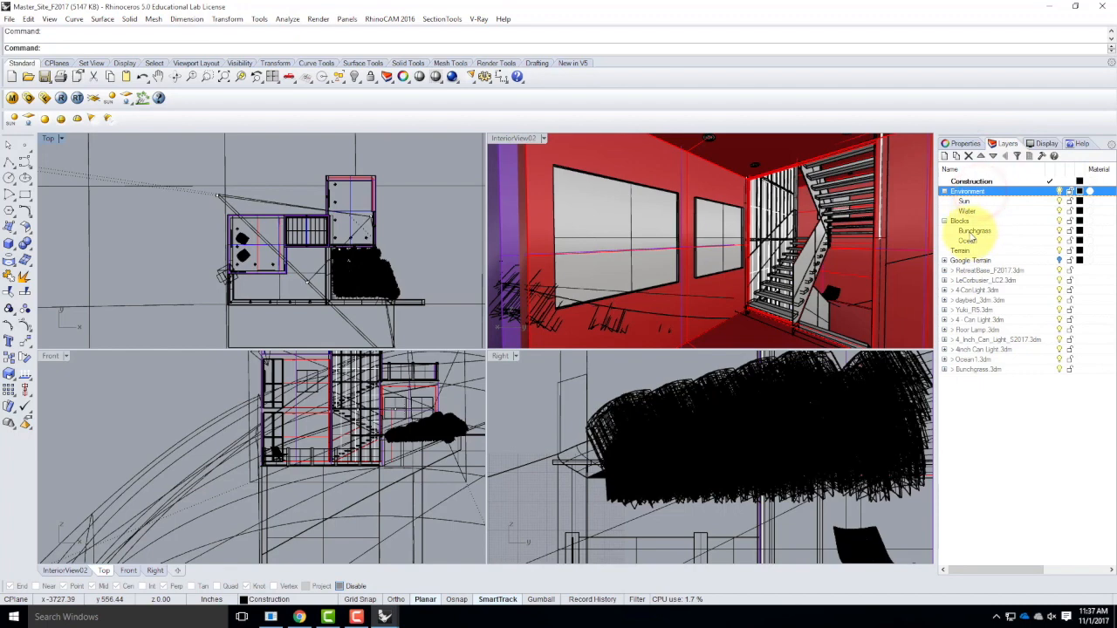
pyautogui.click(959, 221)
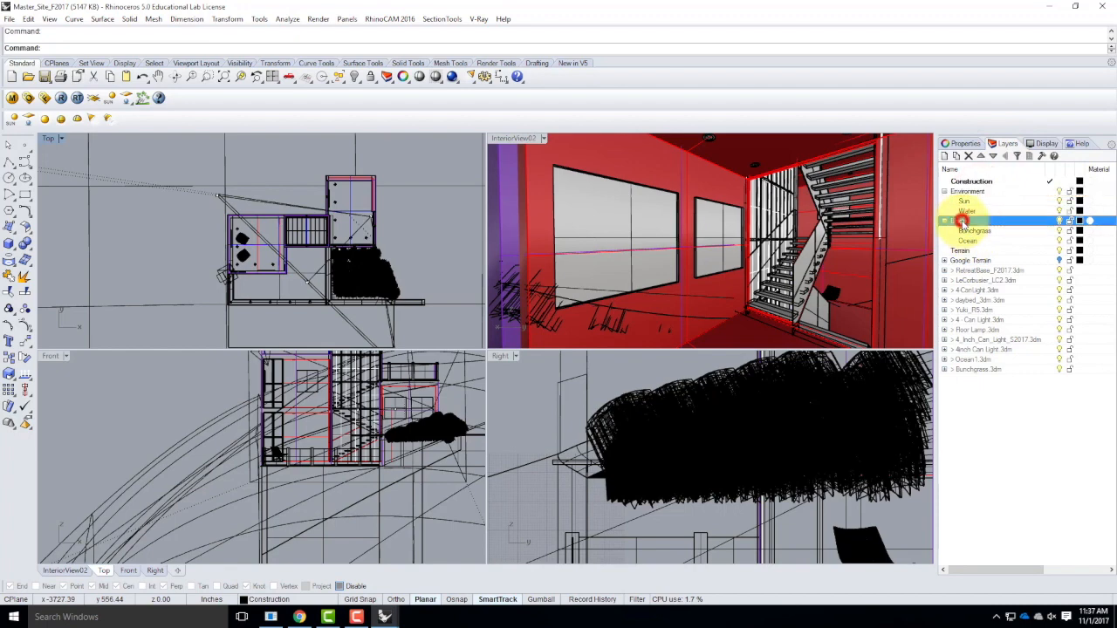
pyautogui.click(944, 157)
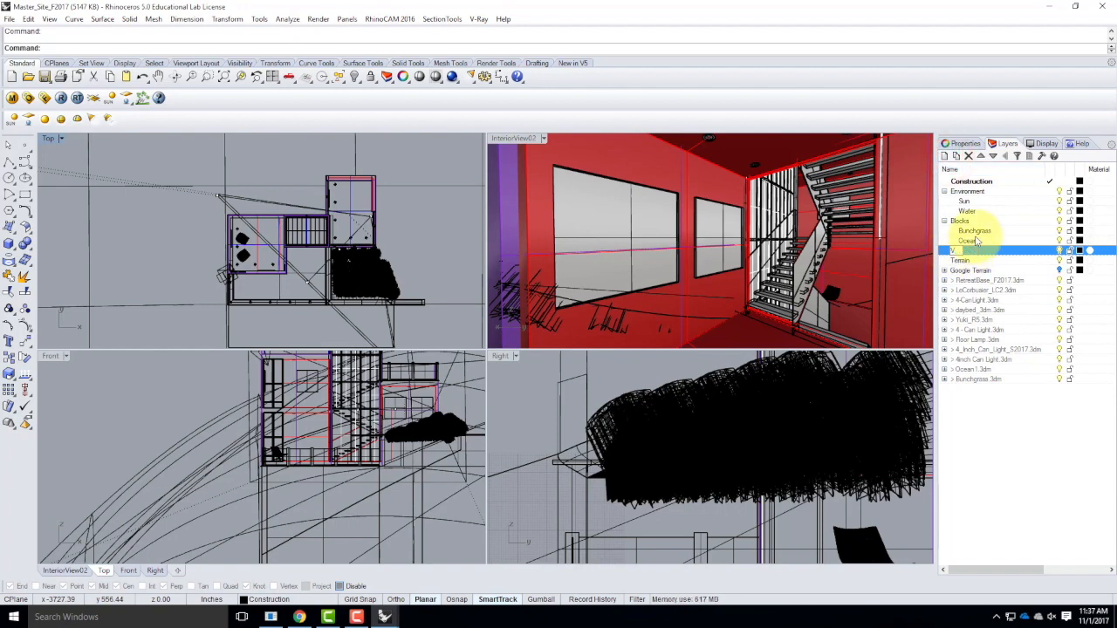
pyautogui.press('Return')
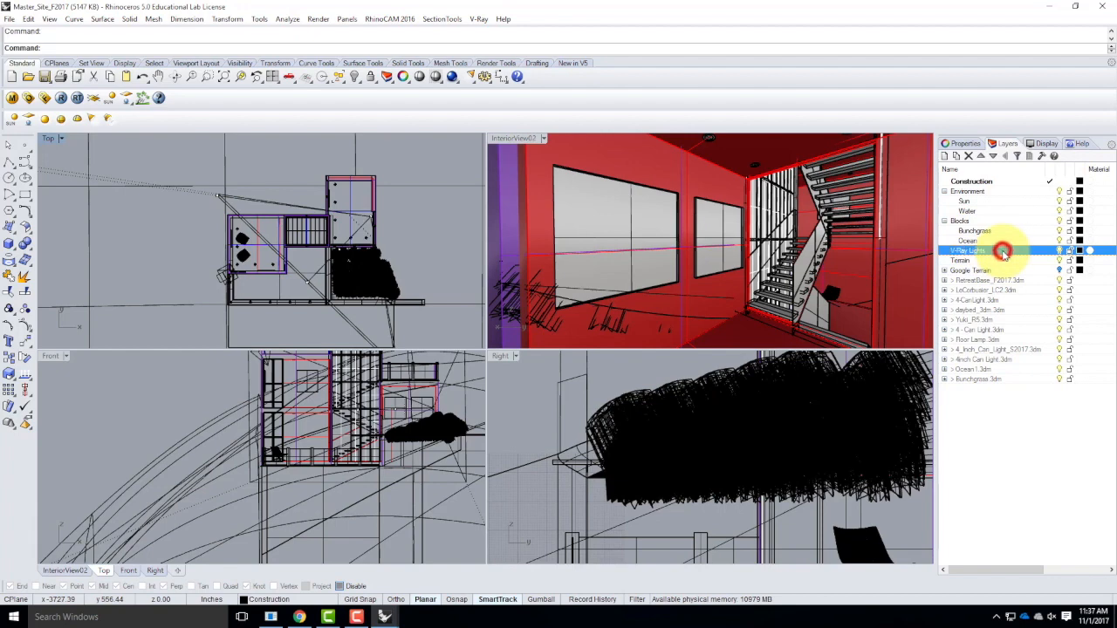
pyautogui.click(958, 156)
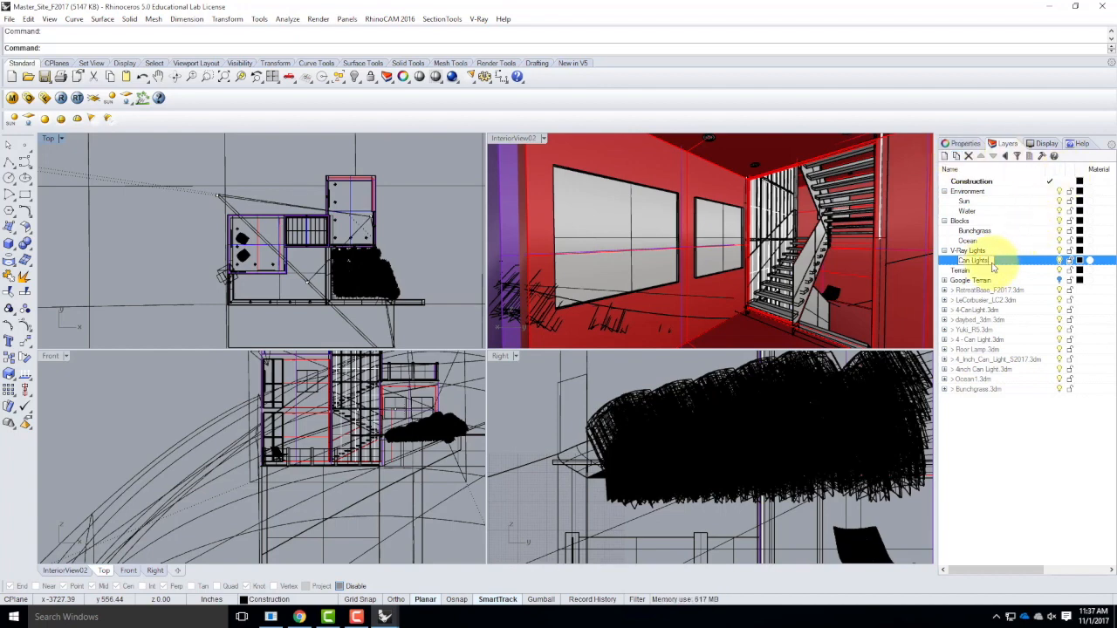
pyautogui.doubleClick(1020, 260)
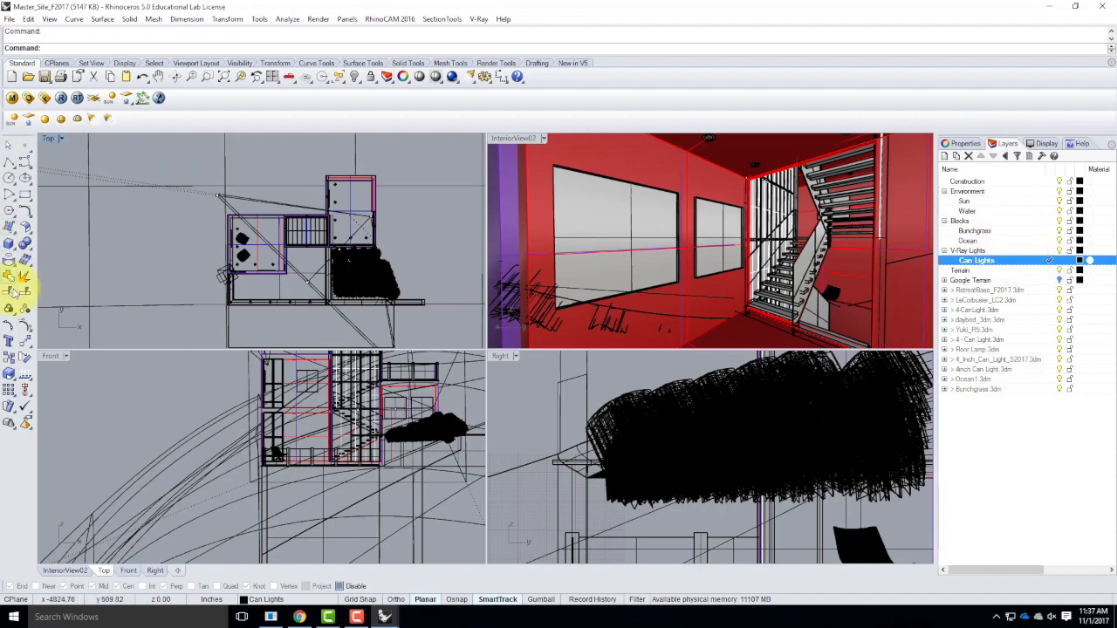
# Turn object snaps back on and try to place a spotlight's cone base on the ceiling can light near the staircase.
pyautogui.click(94, 120)
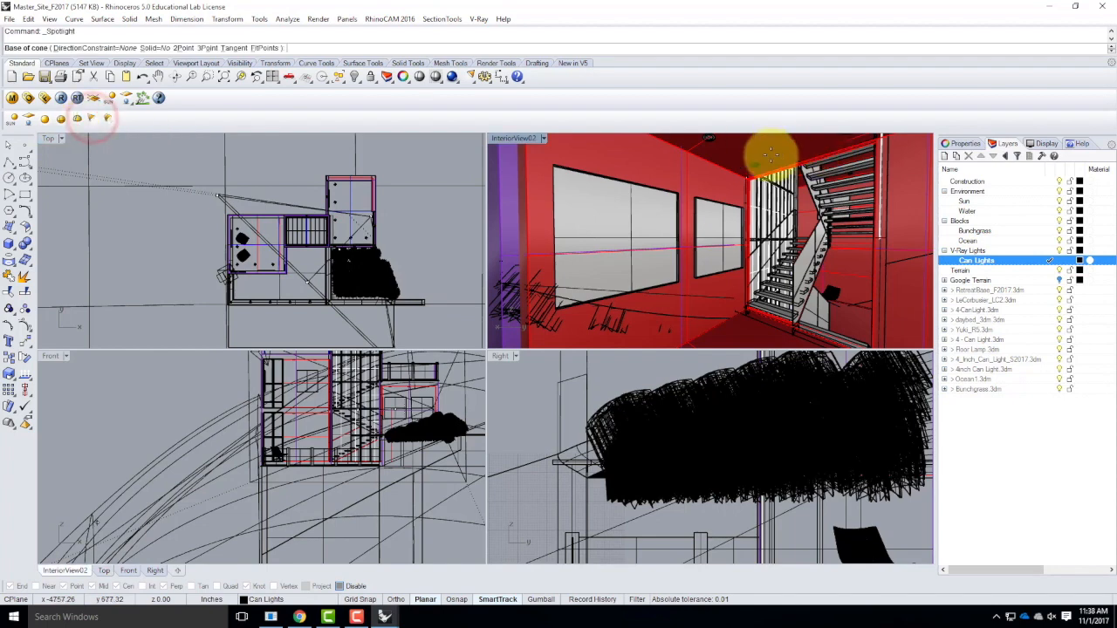
pyautogui.scroll(-2, 758, 160)
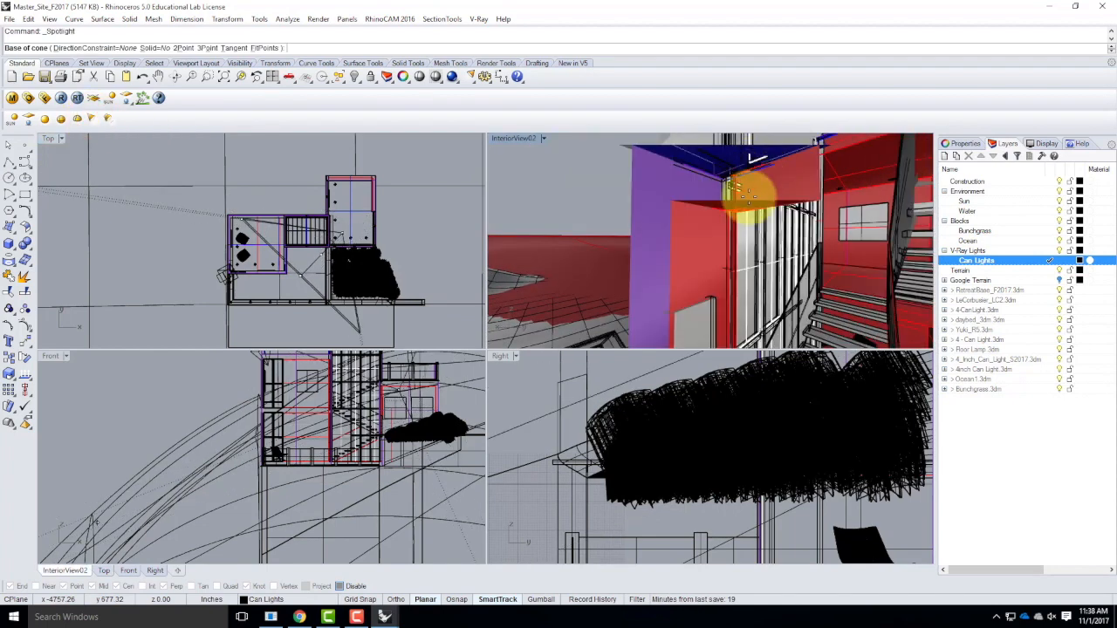
pyautogui.doubleClick(514, 139)
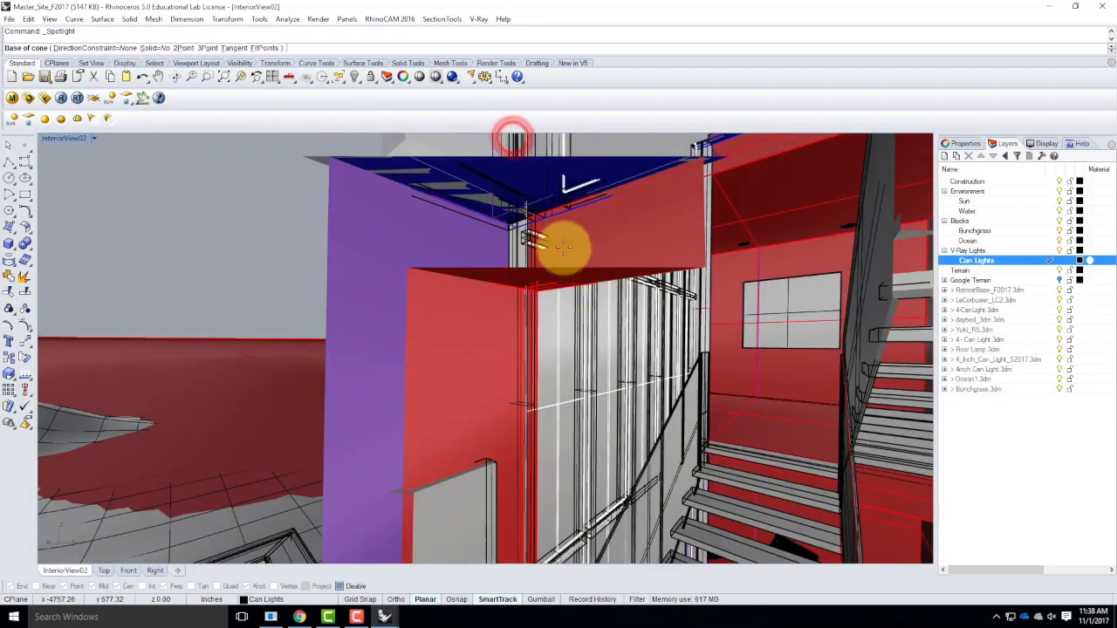
pyautogui.scroll(-1, 554, 250)
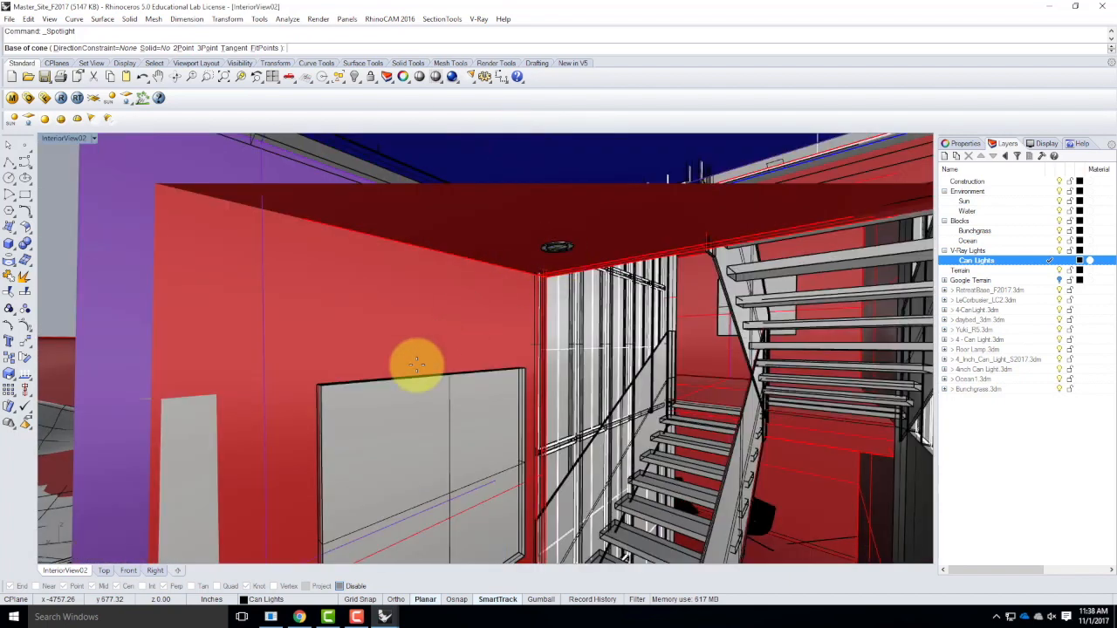
pyautogui.click(338, 587)
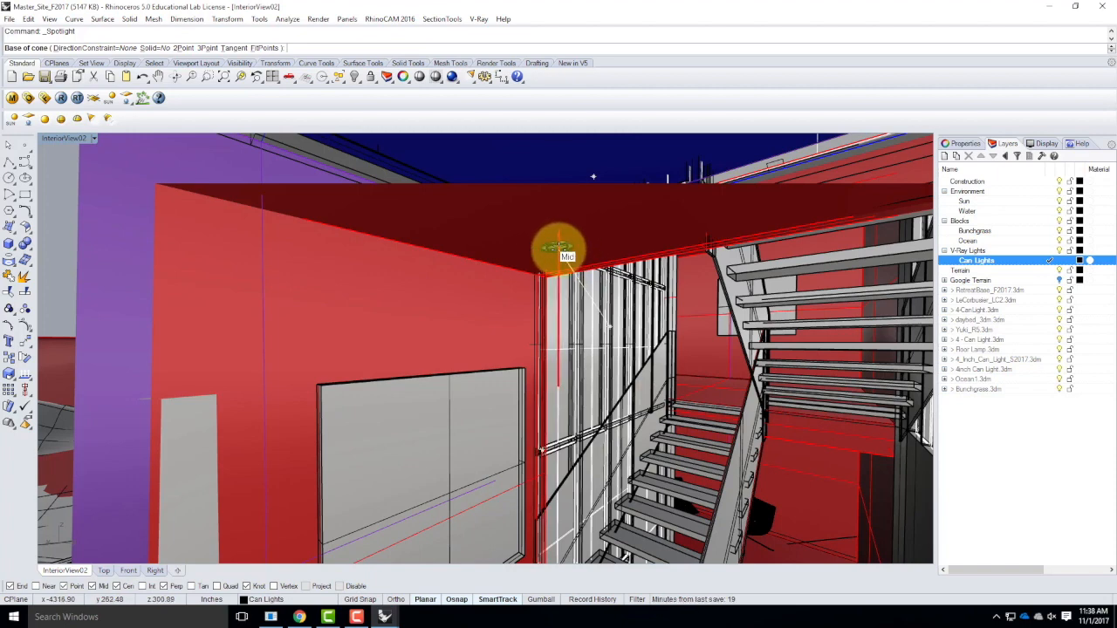
pyautogui.click(559, 248)
pyautogui.press('Escape')
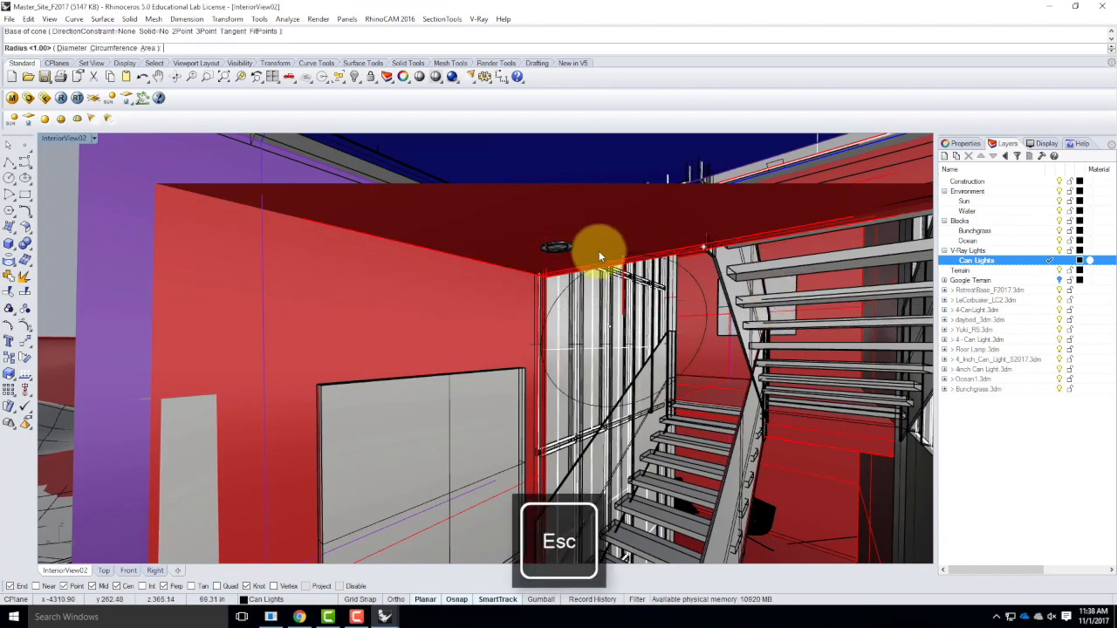
# Set the InteriorView02 viewport's camera lens length to 28, with the view framing the room's ceiling can lights and staircase.
pyautogui.scroll(-5, 552, 246)
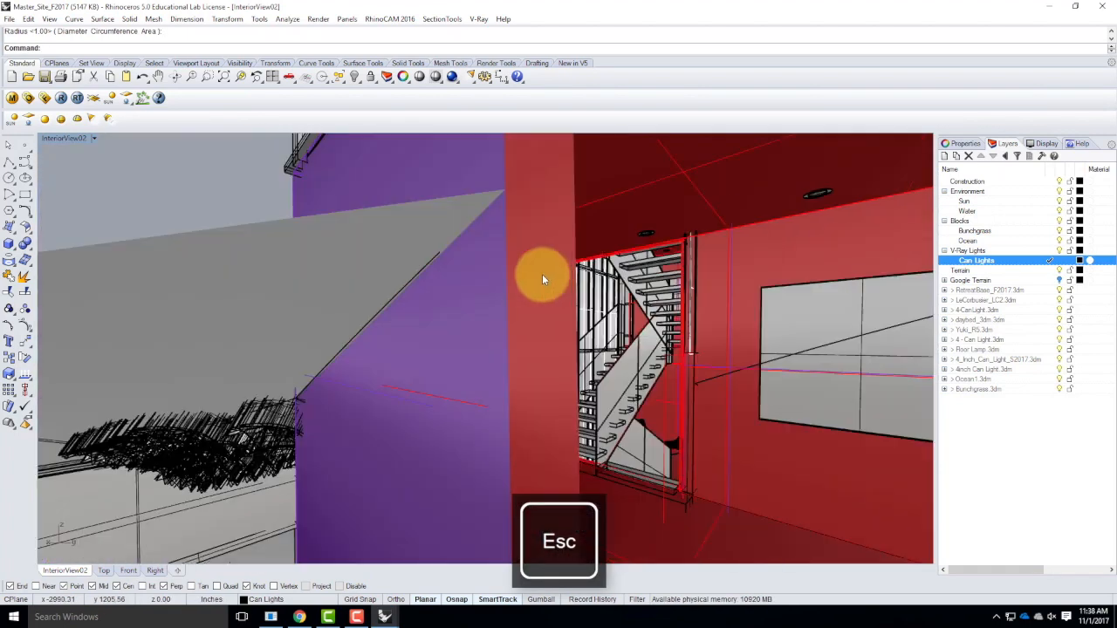
pyautogui.scroll(-3, 536, 274)
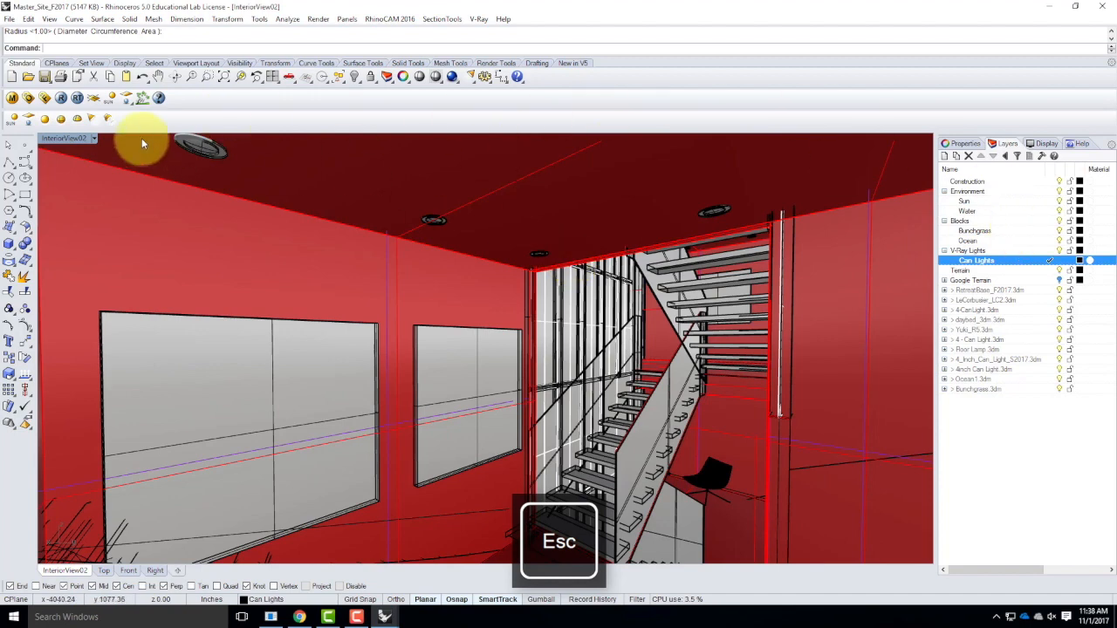
pyautogui.click(967, 144)
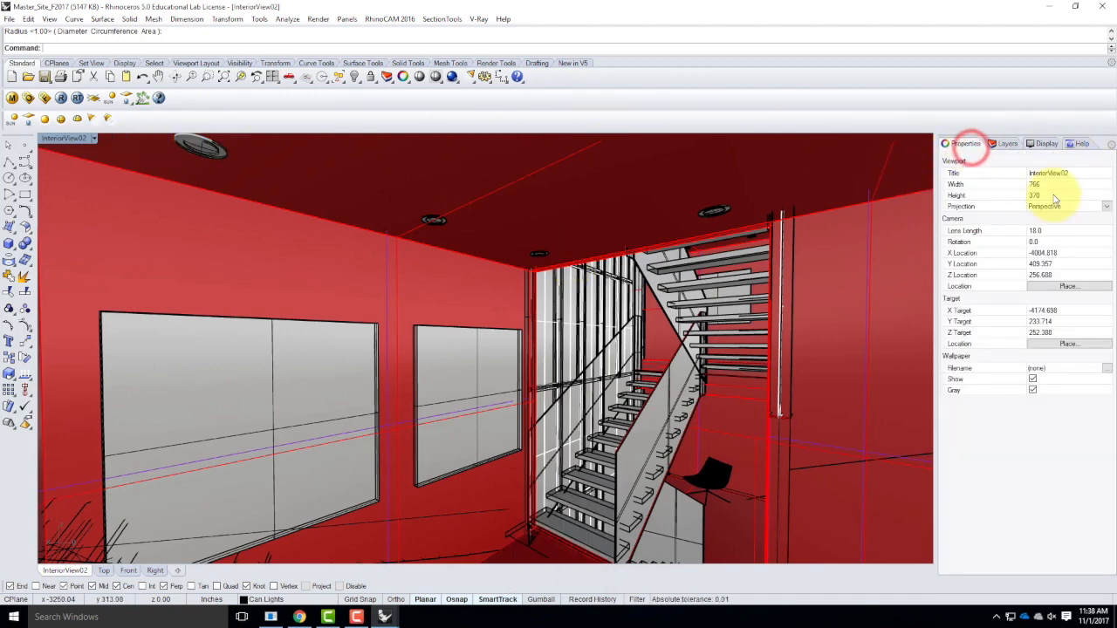
pyautogui.press('Escape')
pyautogui.click(1048, 230)
pyautogui.write('28')
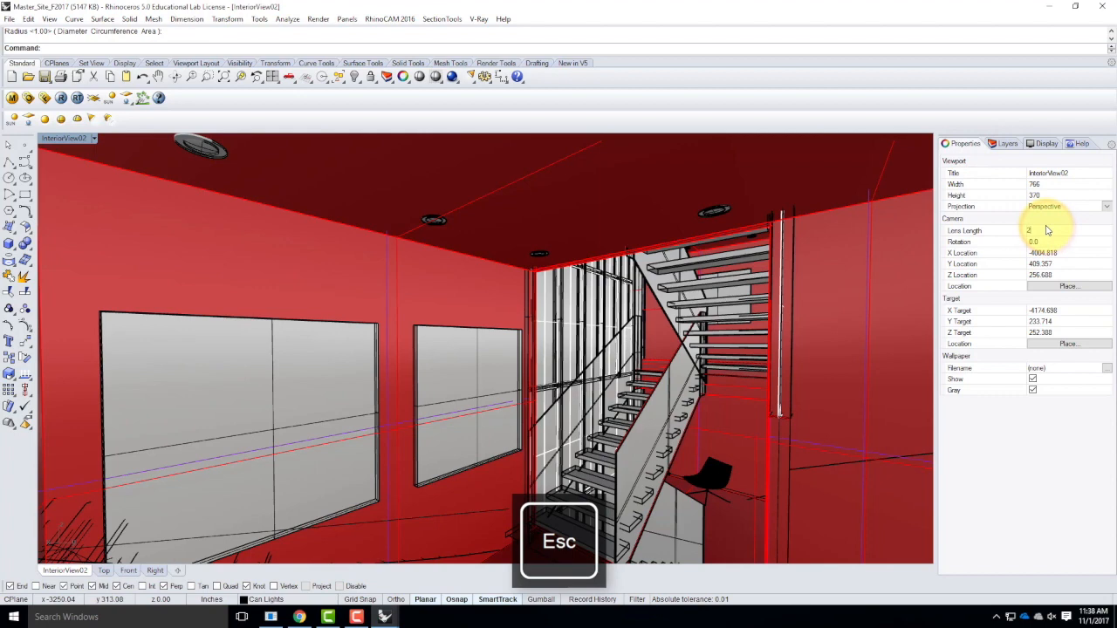
pyautogui.press('Return')
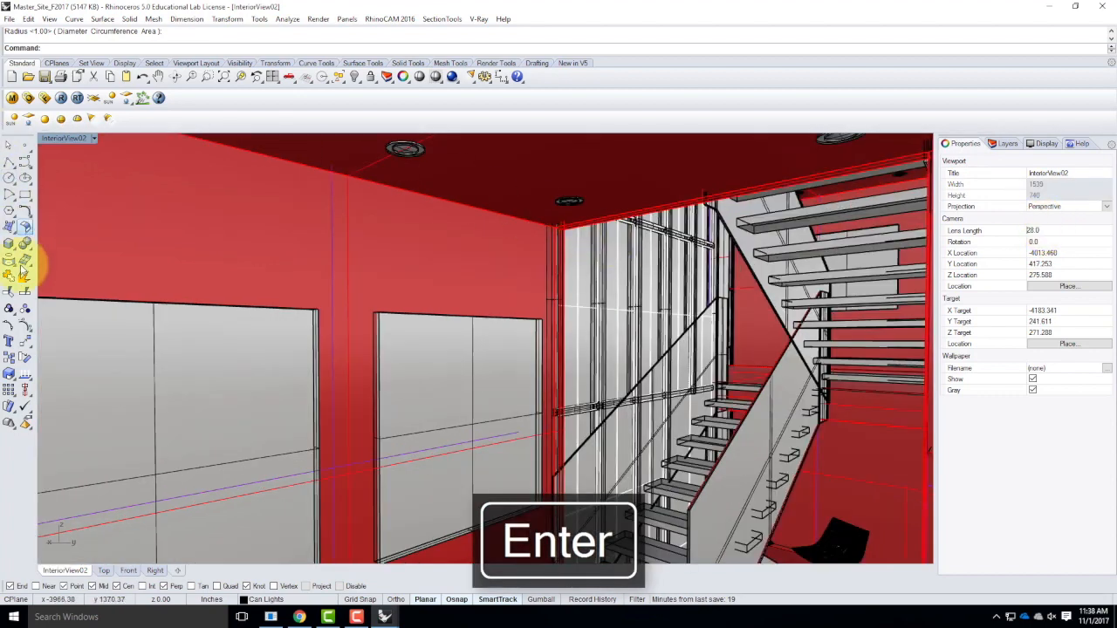
# Start creating a V-Ray spotlight for the ceiling can lights.
pyautogui.press('Escape')
pyautogui.click(90, 120)
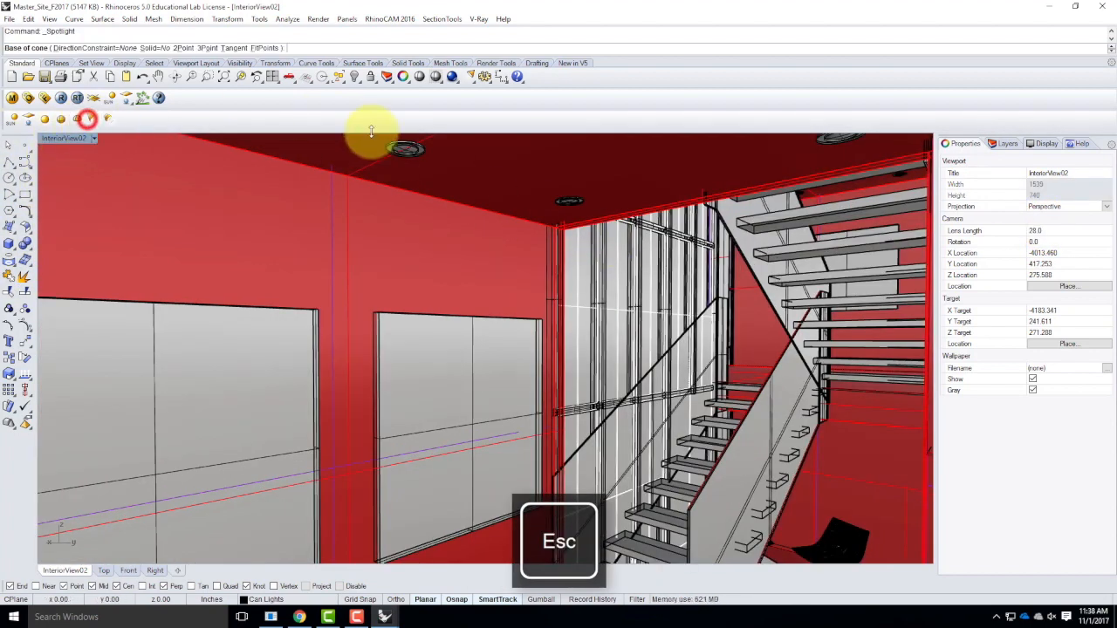
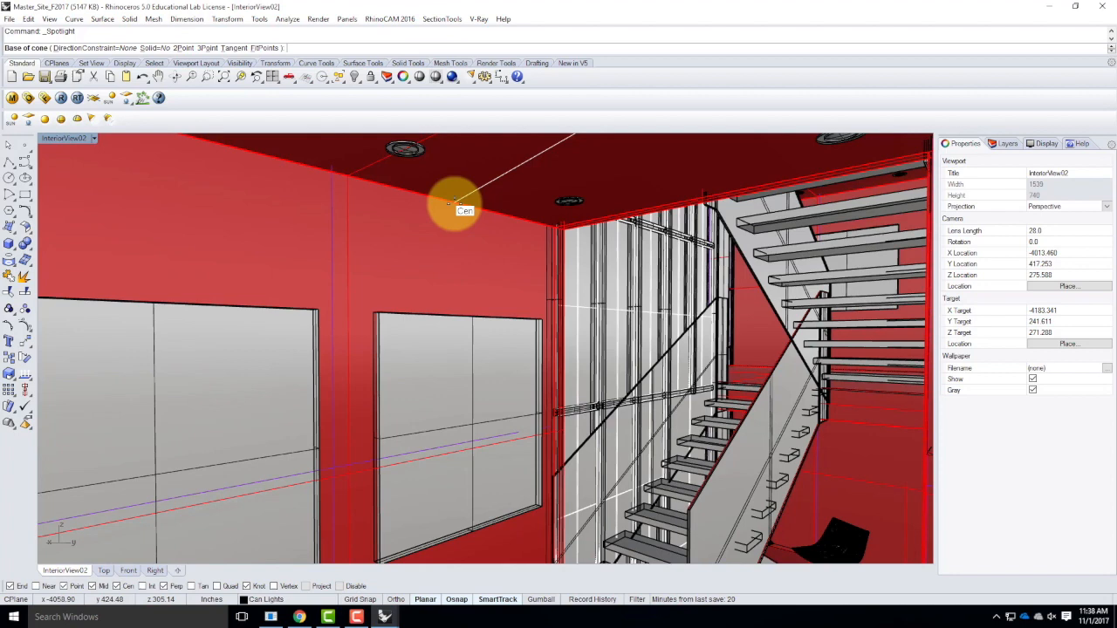
# Try to create a spotlight with a 1' cone radius at the ceiling can light, then undo it.
pyautogui.press('Escape')
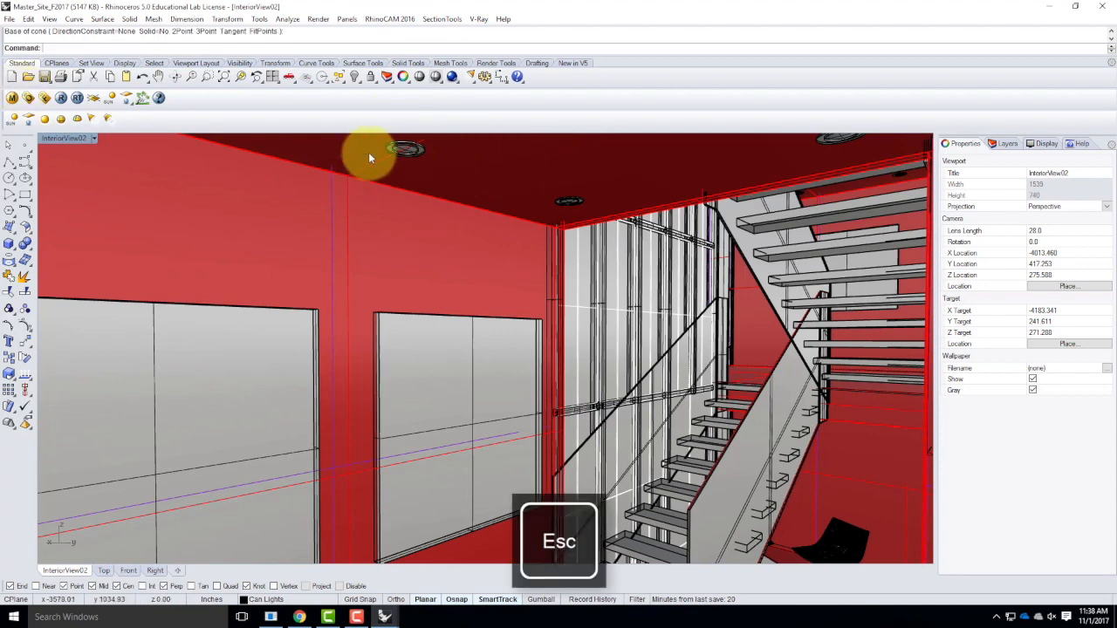
pyautogui.click(90, 121)
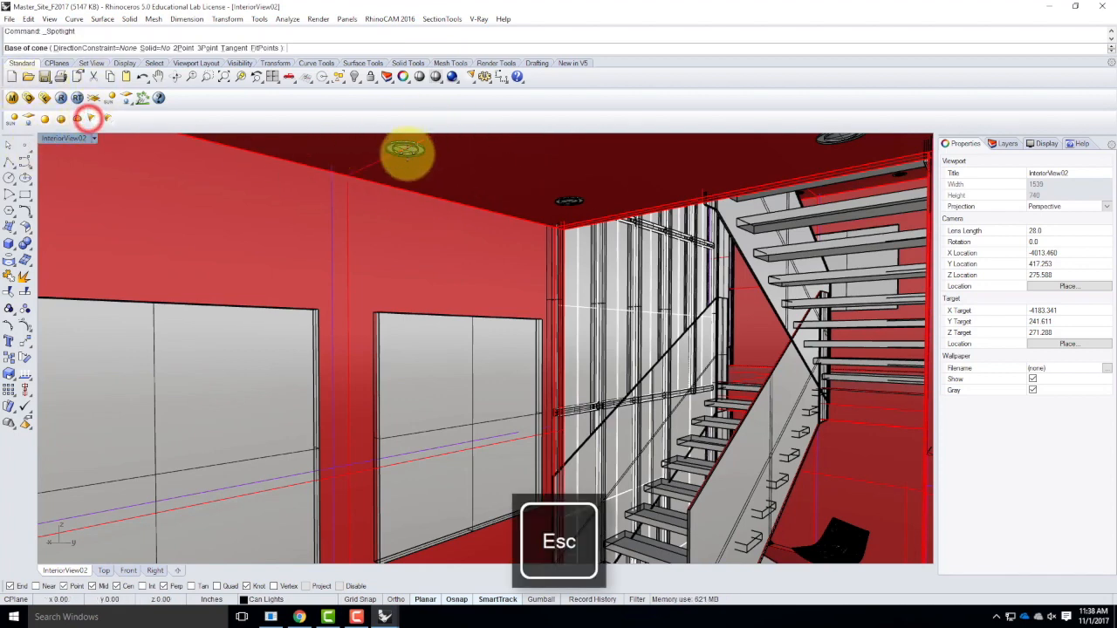
pyautogui.click(404, 153)
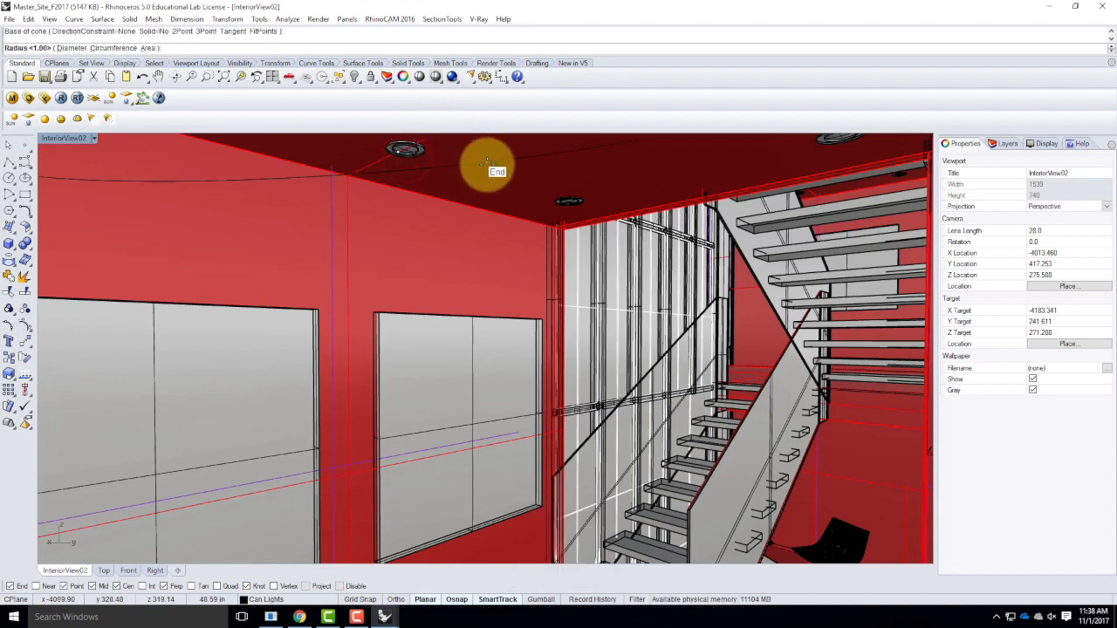
pyautogui.write('1')
pyautogui.press('Return')
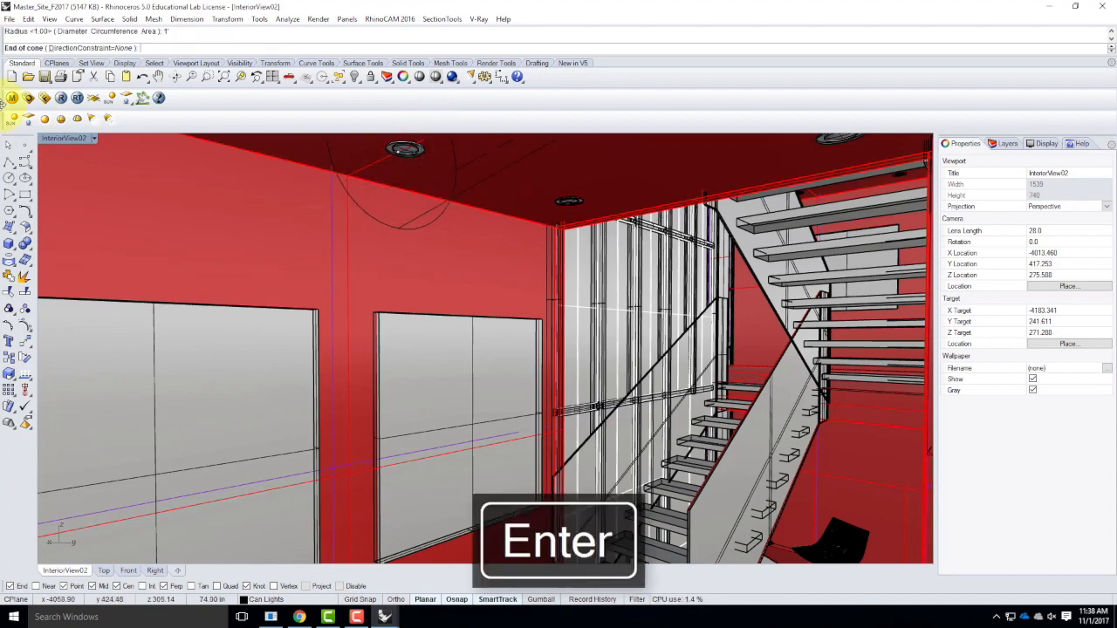
pyautogui.doubleClick(60, 140)
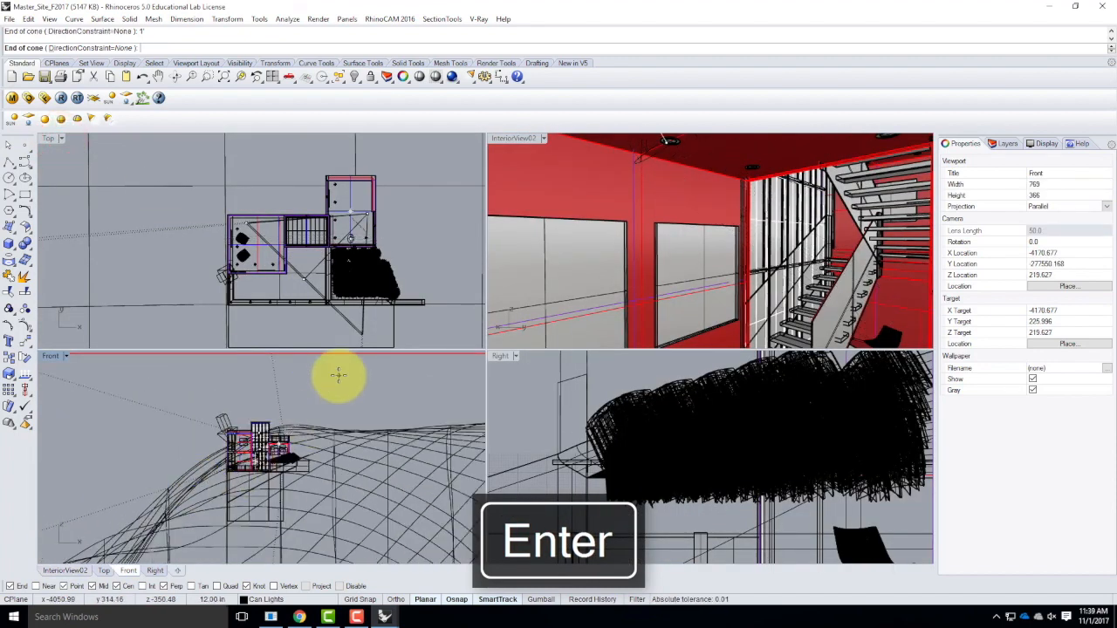
pyautogui.click(338, 370)
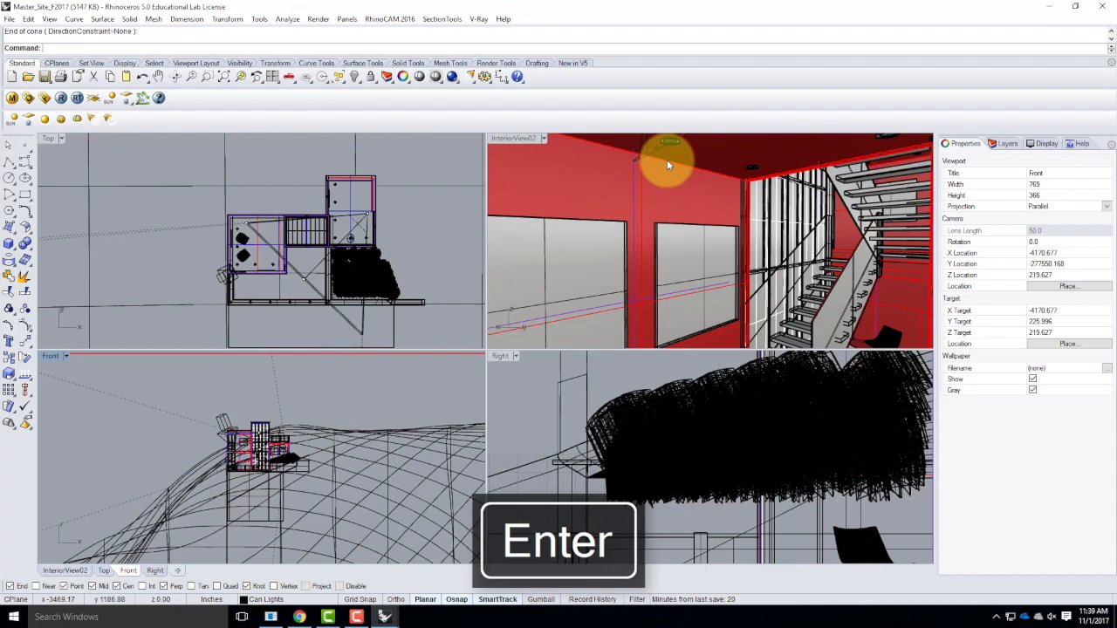
pyautogui.hotkey('ctrl', 'z')
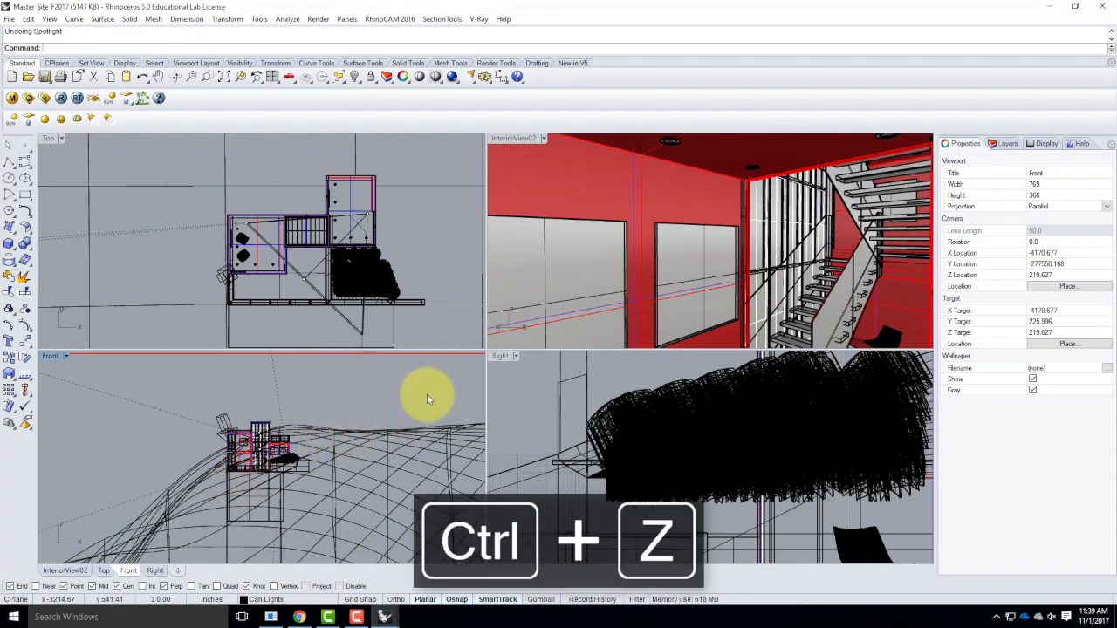
# Create a spotlight with a 1' cone radius at the ceiling can light, turning on Ortho to keep its 1' axis vertical.
pyautogui.rightClick(685, 139)
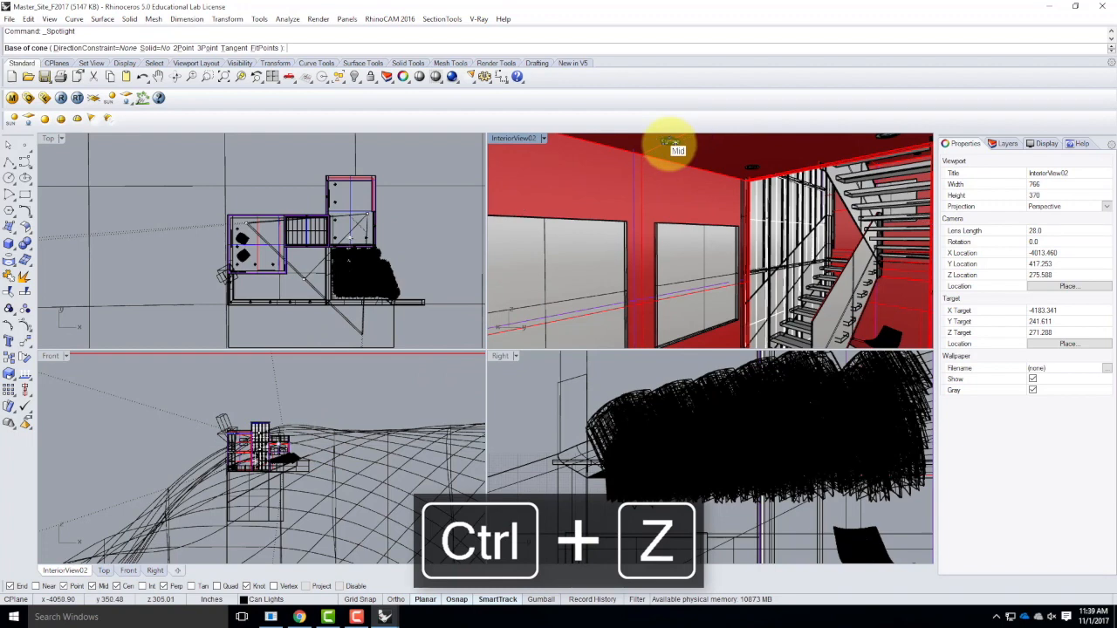
pyautogui.click(670, 141)
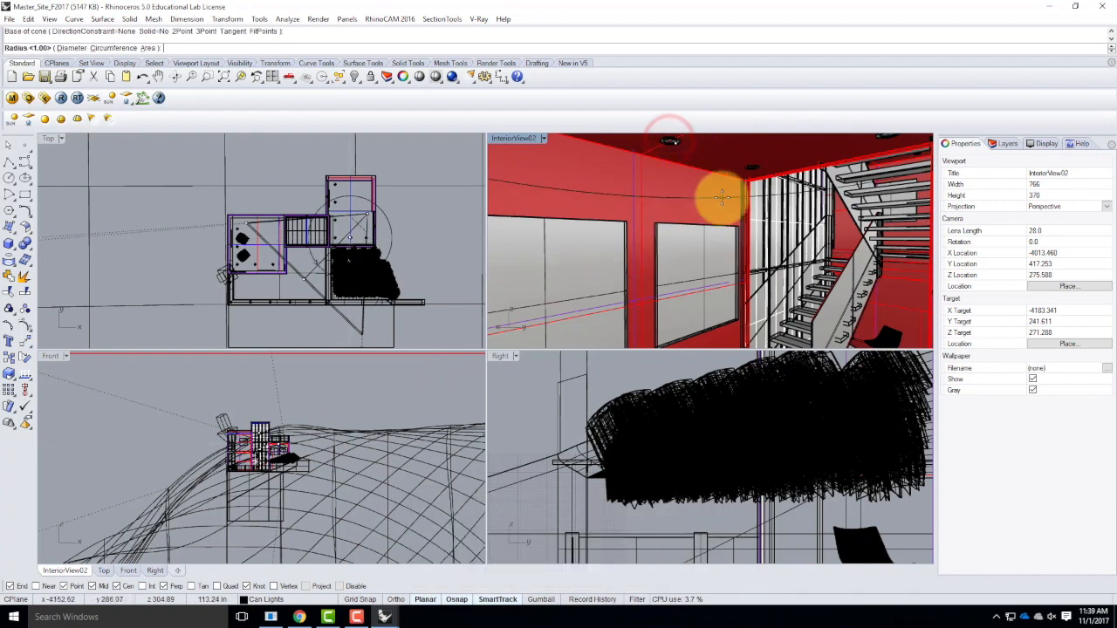
pyautogui.write("1'")
pyautogui.press('Return')
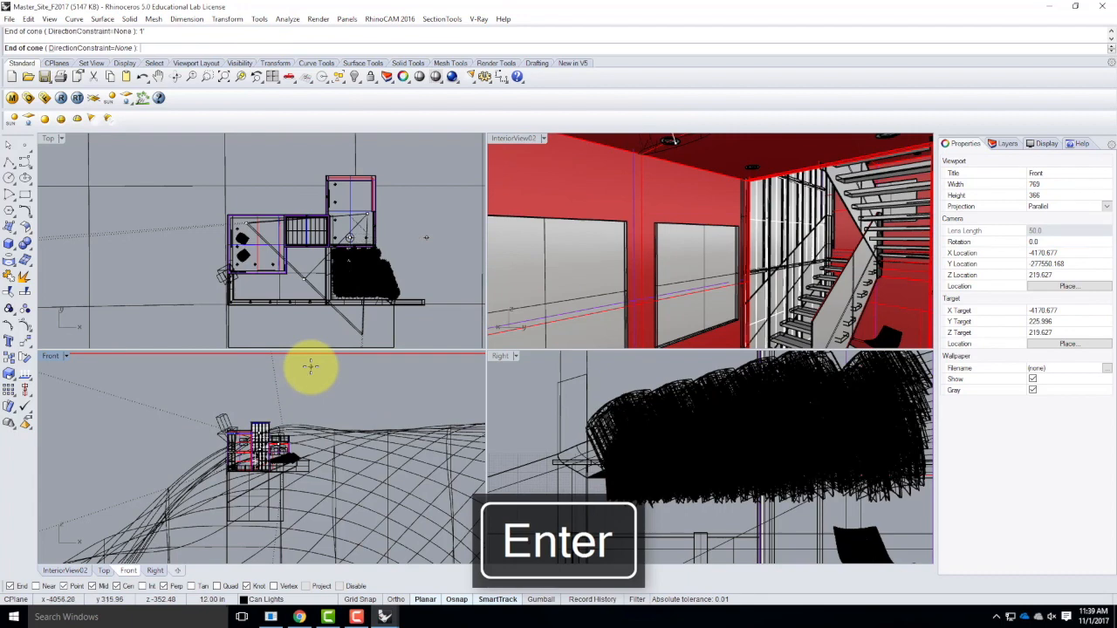
pyautogui.scroll(3, 274, 451)
pyautogui.scroll(5, 288, 436)
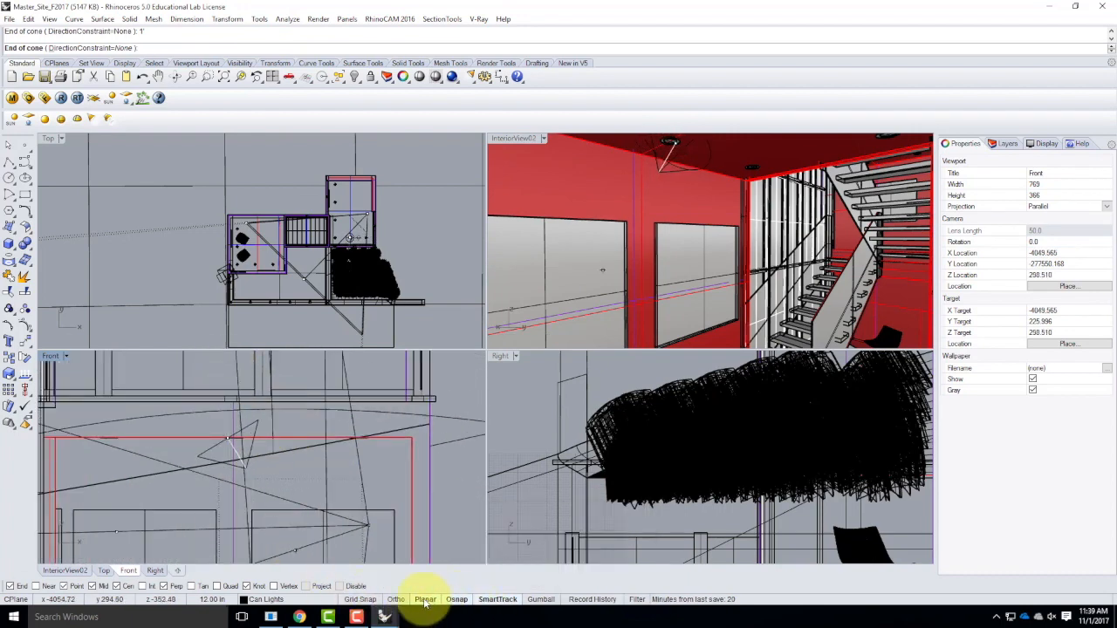
pyautogui.click(394, 600)
pyautogui.click(212, 369)
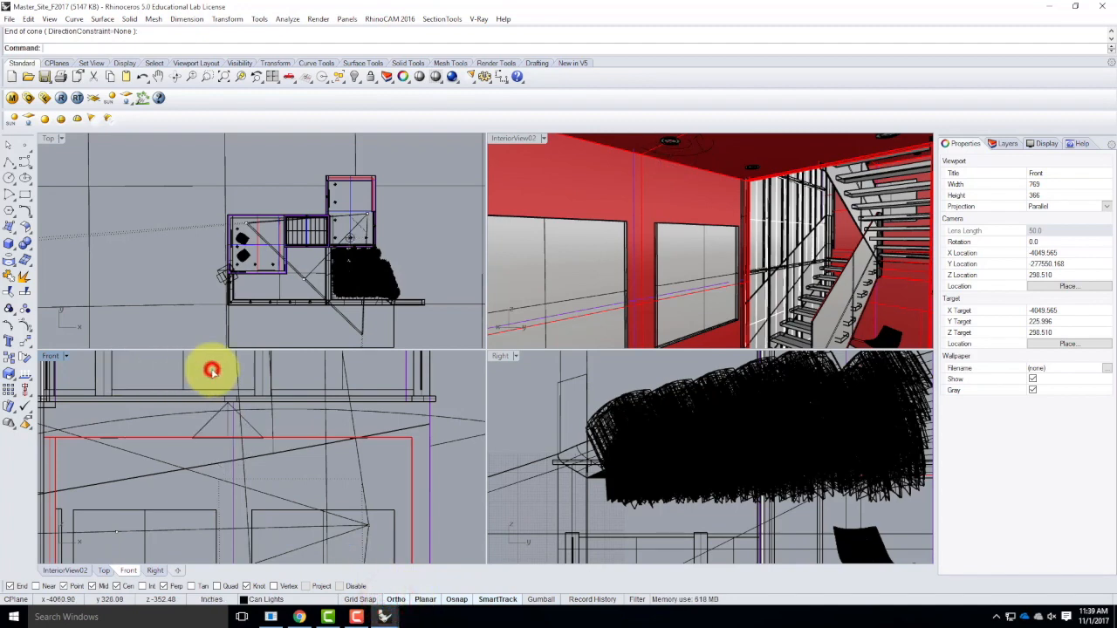
# Move the spotlight straight down until its tip is just below the ceiling, and shift it sideways to center it under the can light.
pyautogui.click(207, 429)
pyautogui.write('move')
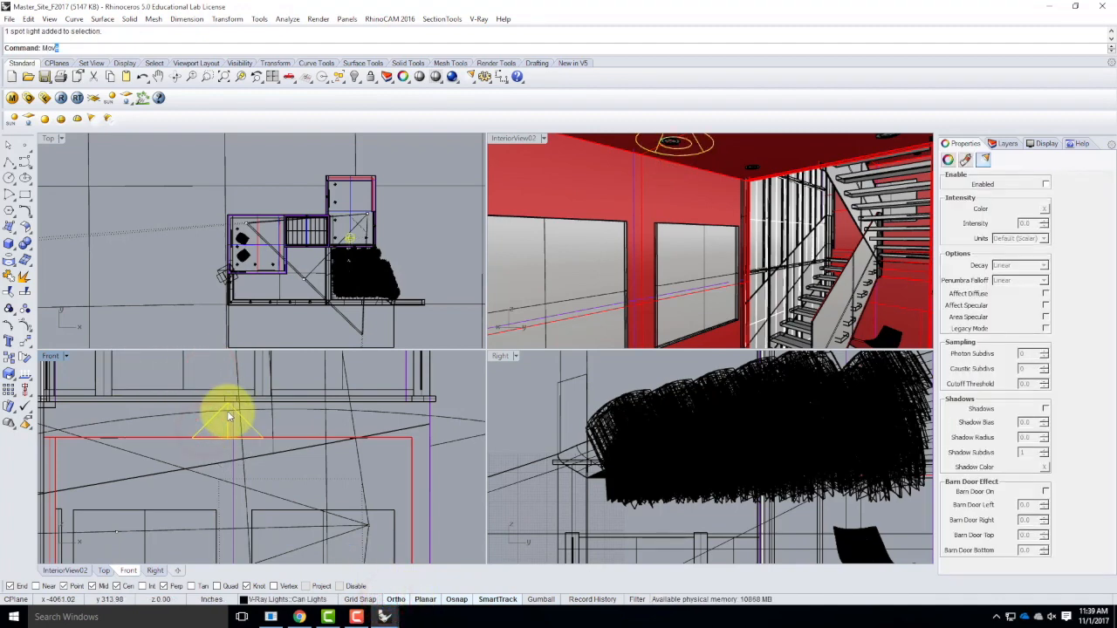
pyautogui.press('Return')
pyautogui.scroll(3, 214, 448)
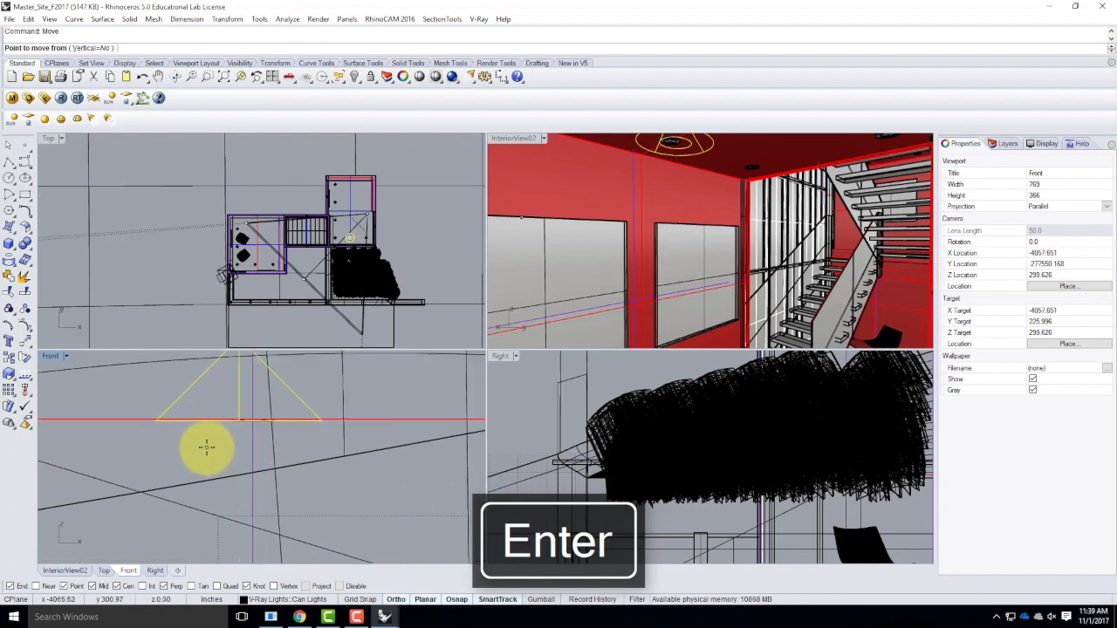
pyautogui.click(199, 443)
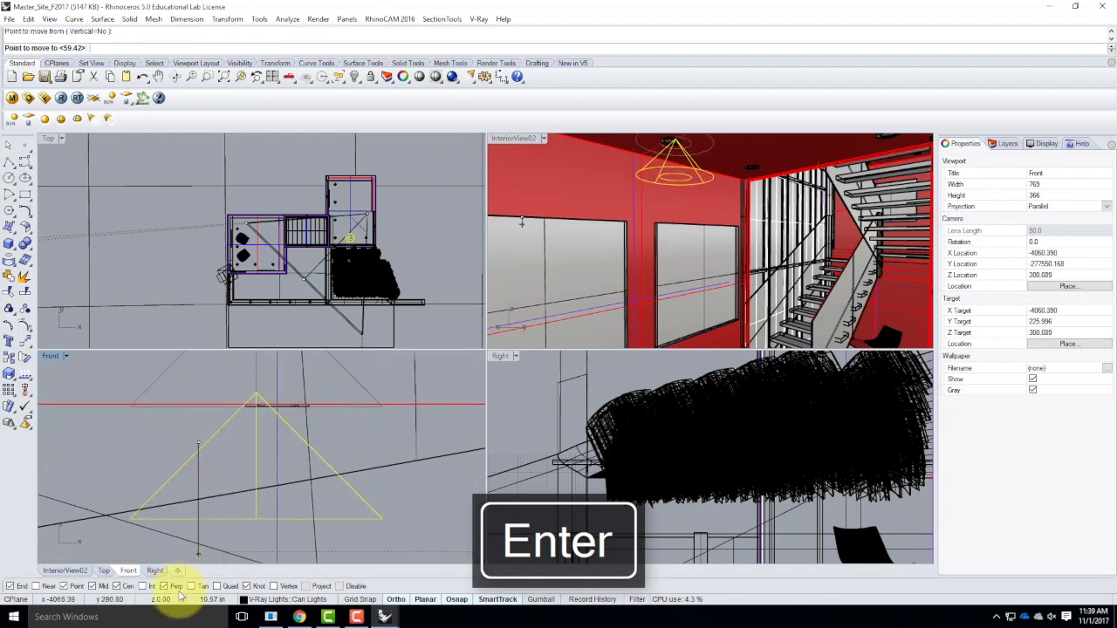
pyautogui.scroll(-2, 193, 479)
pyautogui.scroll(1, 179, 539)
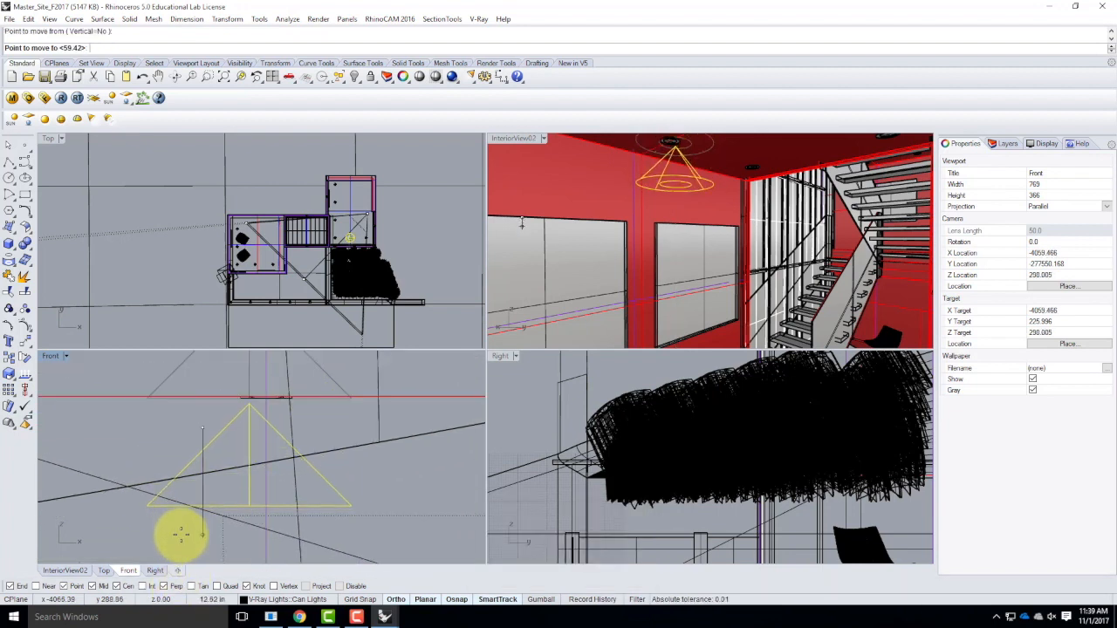
pyautogui.click(179, 532)
pyautogui.rightClick(225, 434)
pyautogui.click(144, 428)
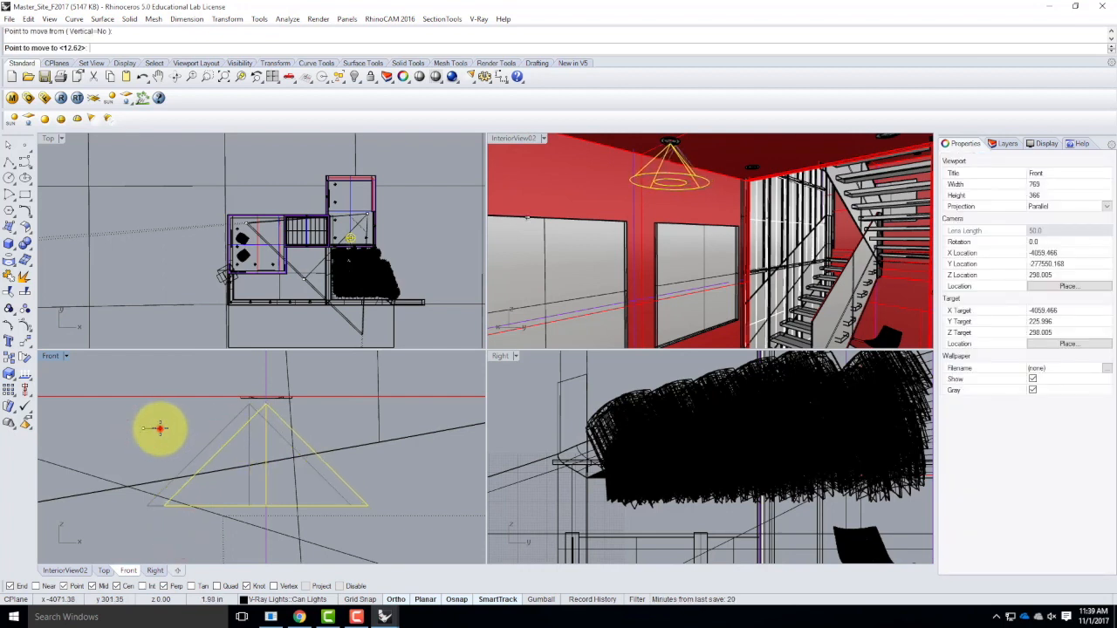
pyautogui.click(160, 428)
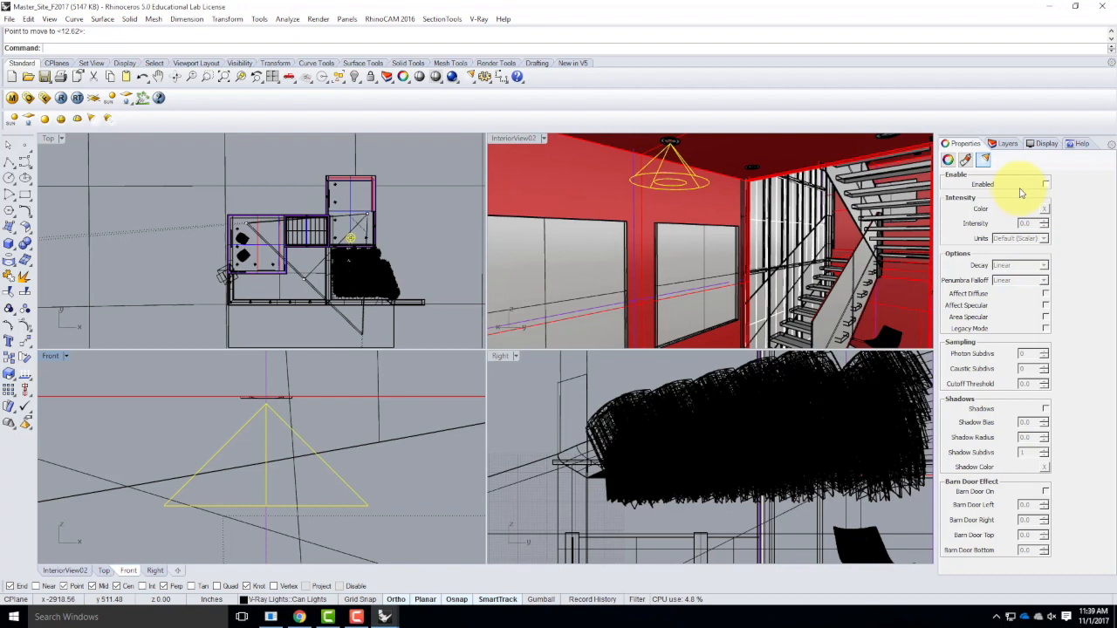
# Enable the spotlight in its light properties, then delete the spotlight.
pyautogui.click(1045, 185)
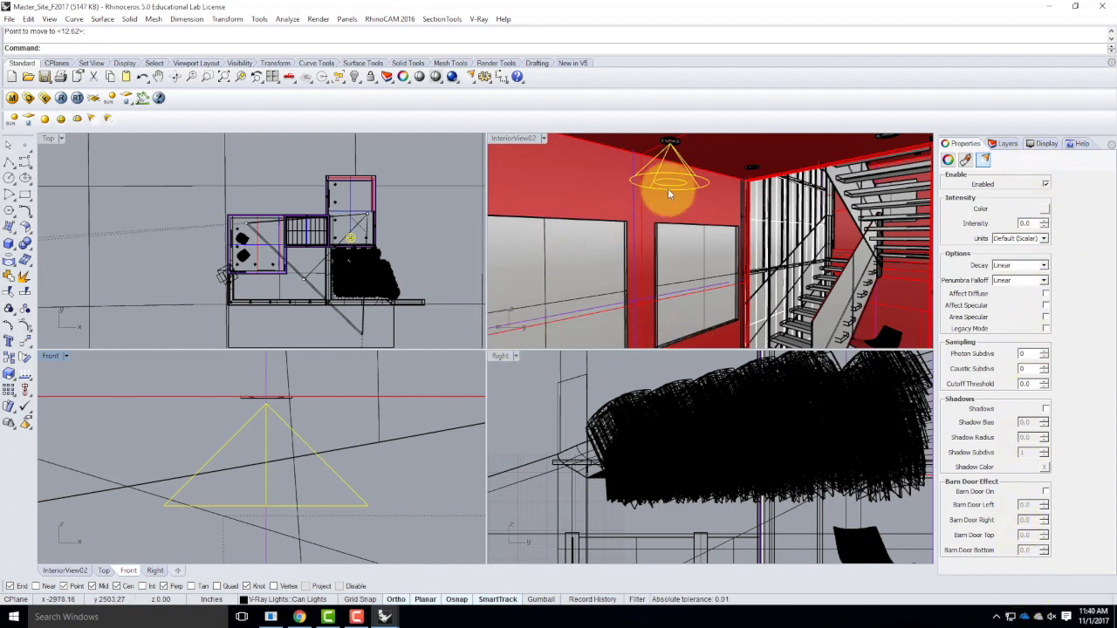
pyautogui.press('Delete')
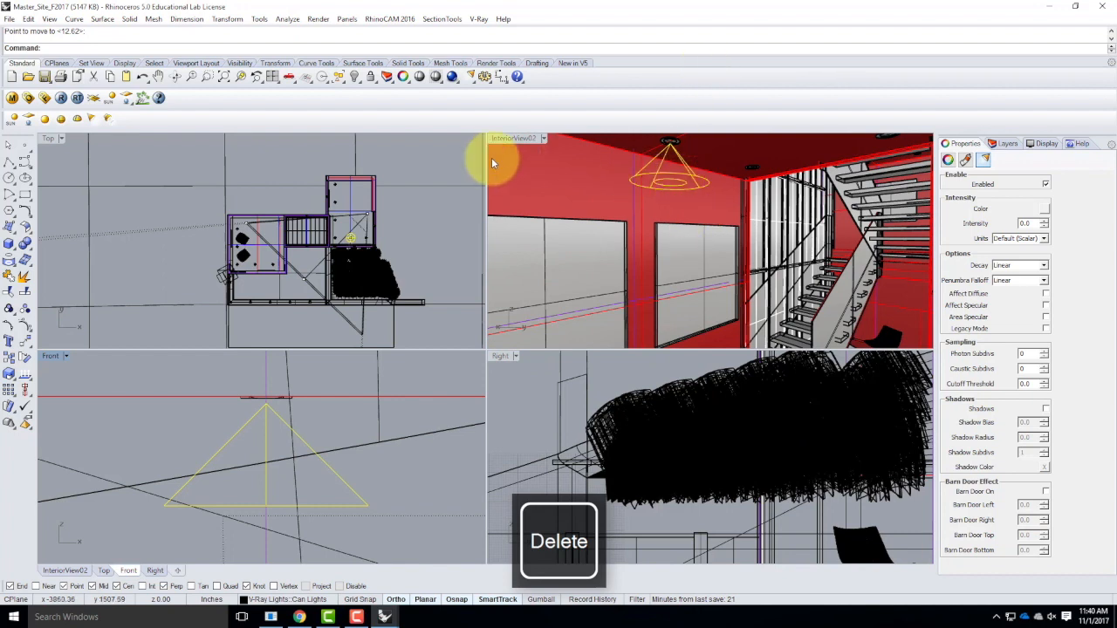
pyautogui.click(507, 139)
pyautogui.press('Delete')
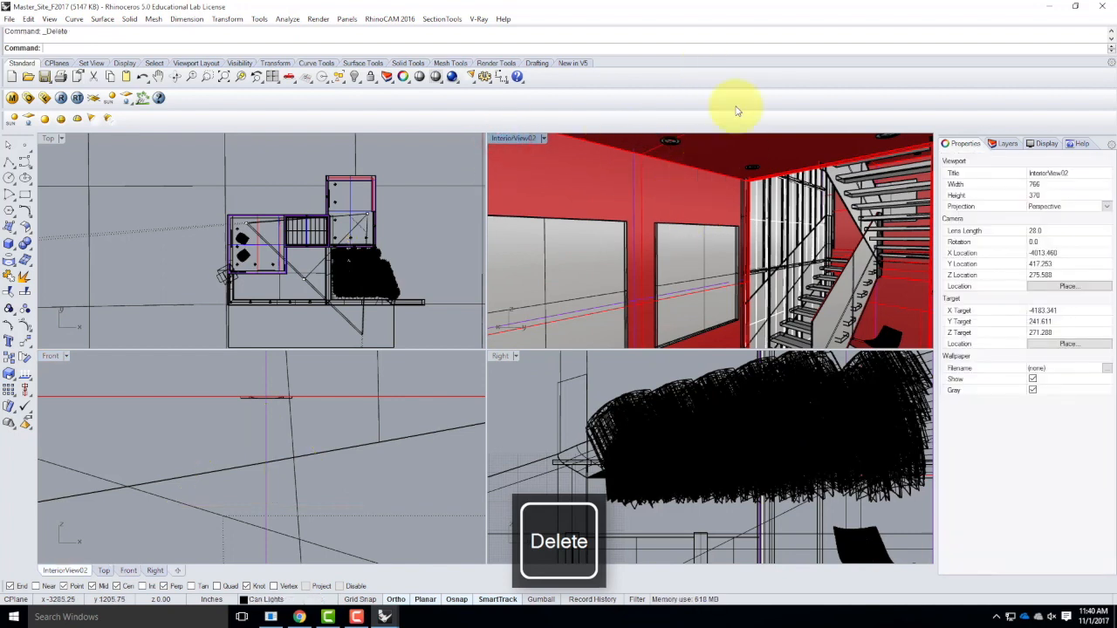
# Try to create a spotlight with a 1' cone radius and 1' height at the ceiling can light, then delete it.
pyautogui.click(90, 118)
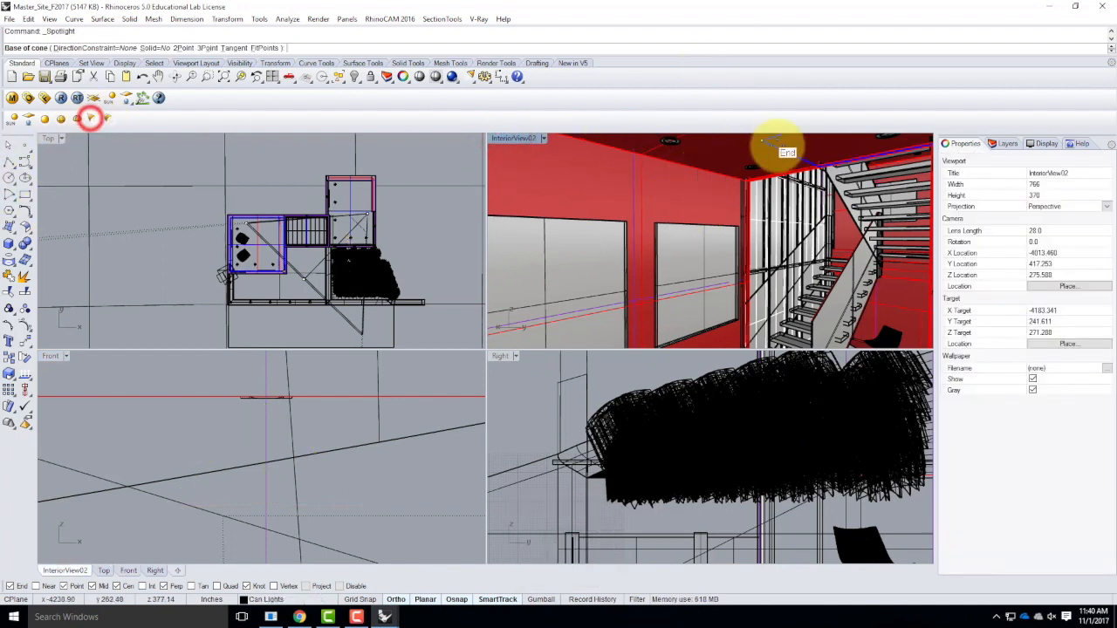
pyautogui.scroll(5, 793, 165)
pyautogui.scroll(-3, 764, 167)
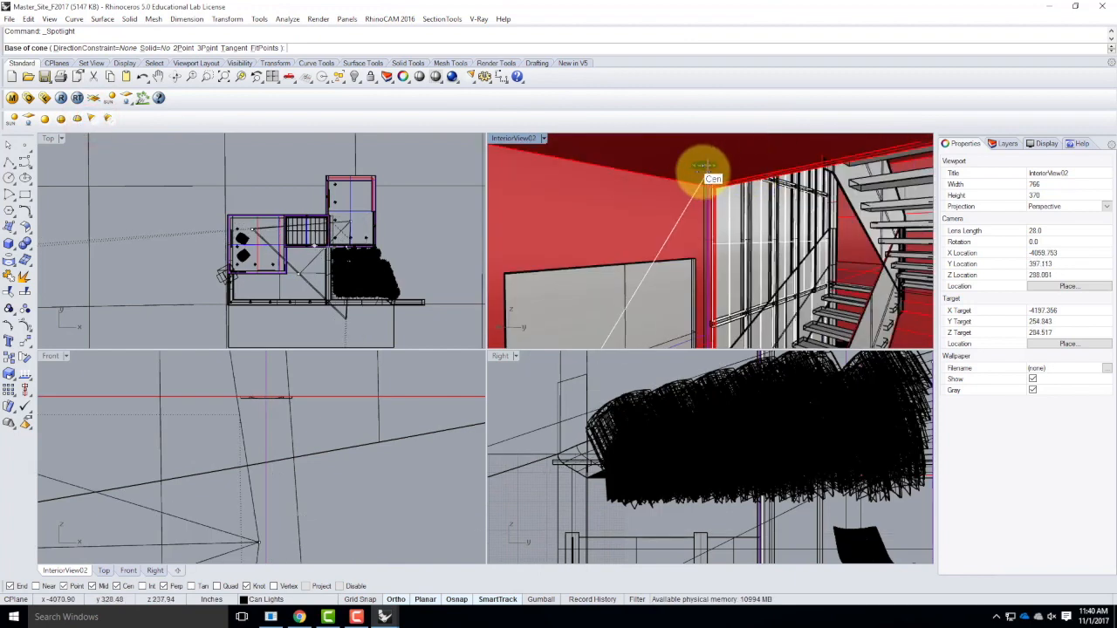
pyautogui.scroll(-2, 699, 166)
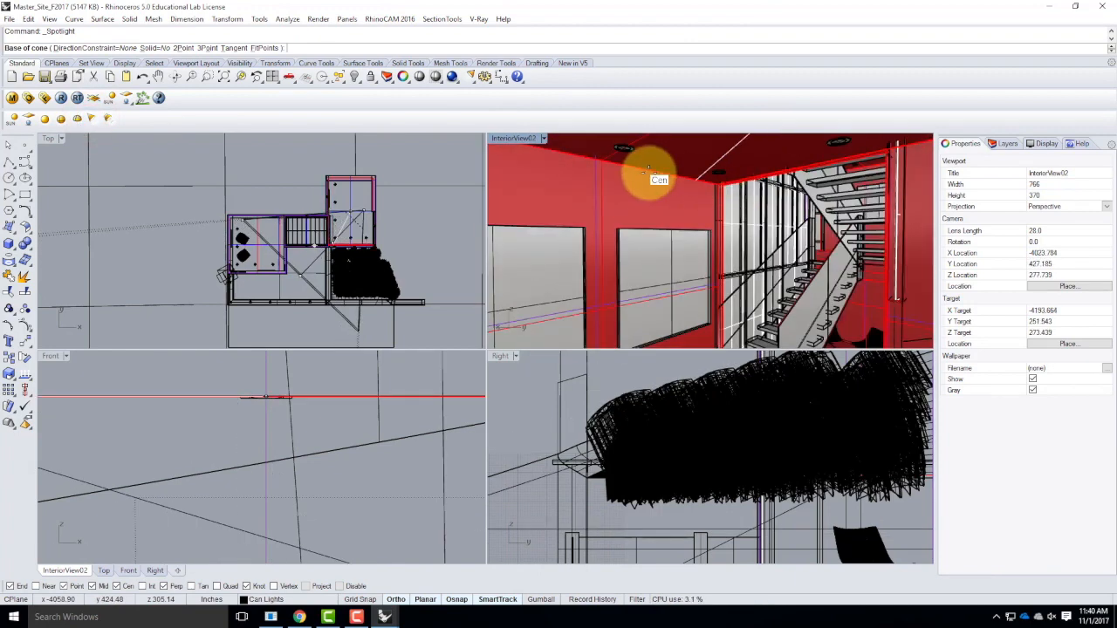
pyautogui.scroll(3, 627, 151)
pyautogui.scroll(-3, 627, 151)
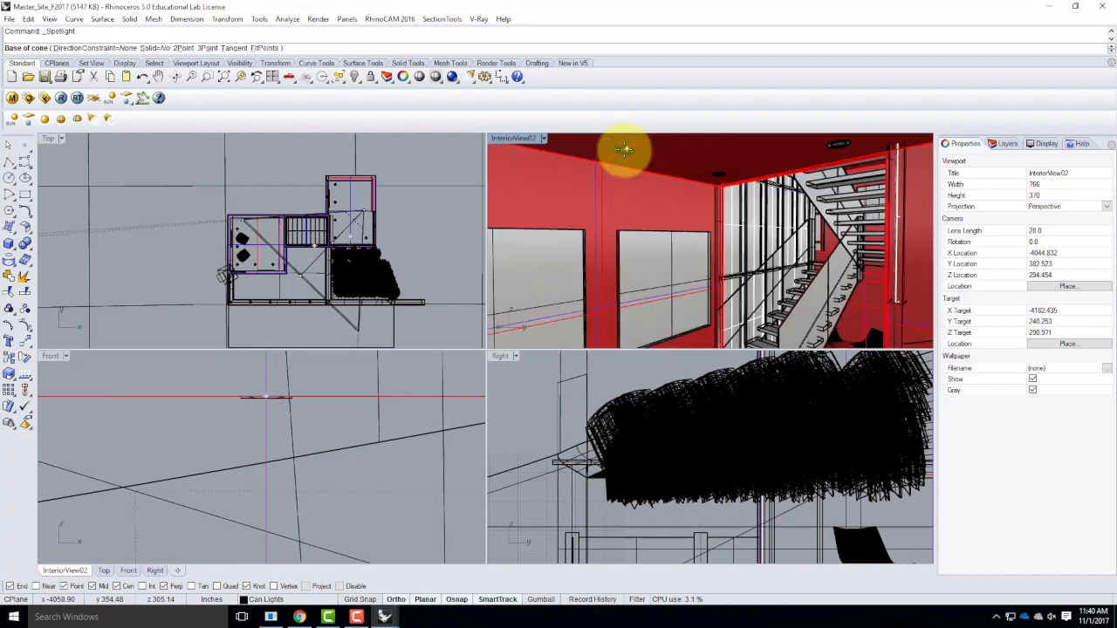
pyautogui.click(385, 226)
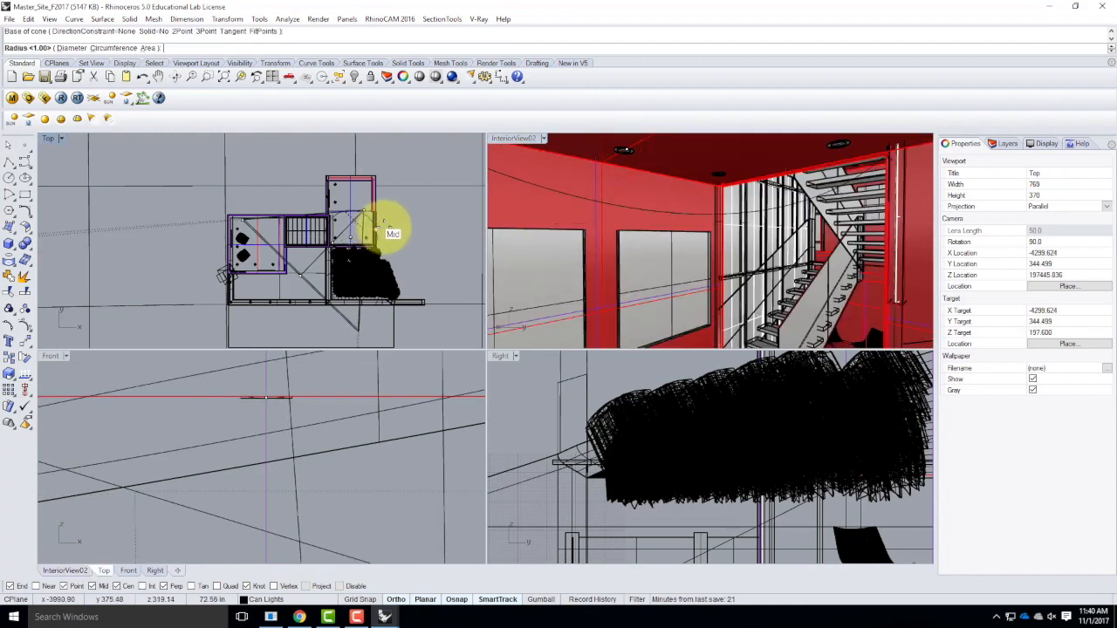
pyautogui.write("1'")
pyautogui.press('Return')
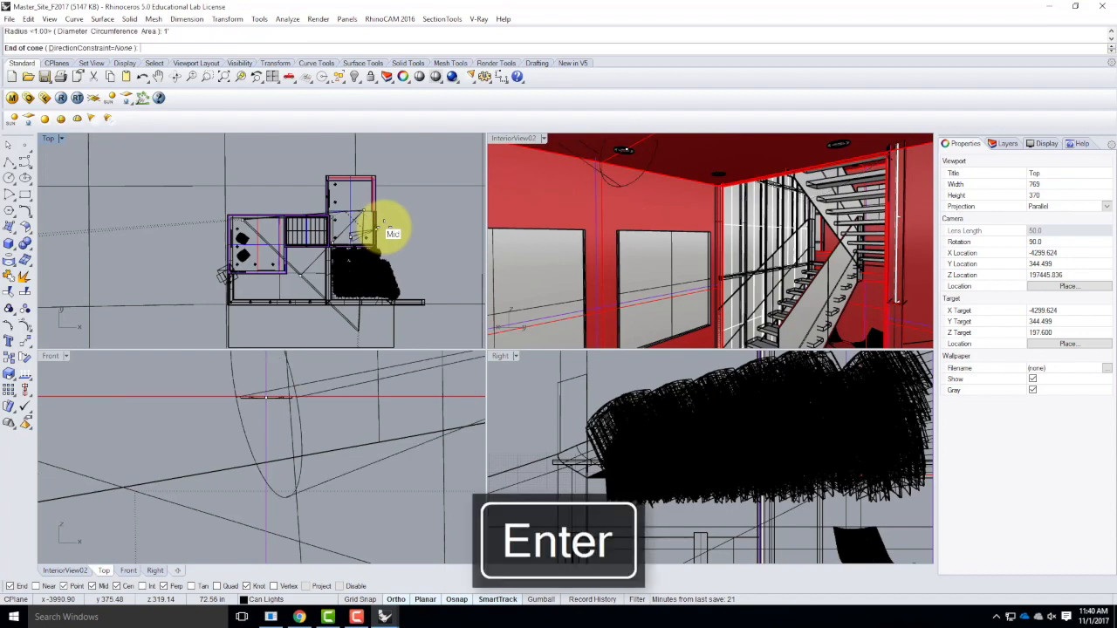
pyautogui.scroll(-3, 294, 448)
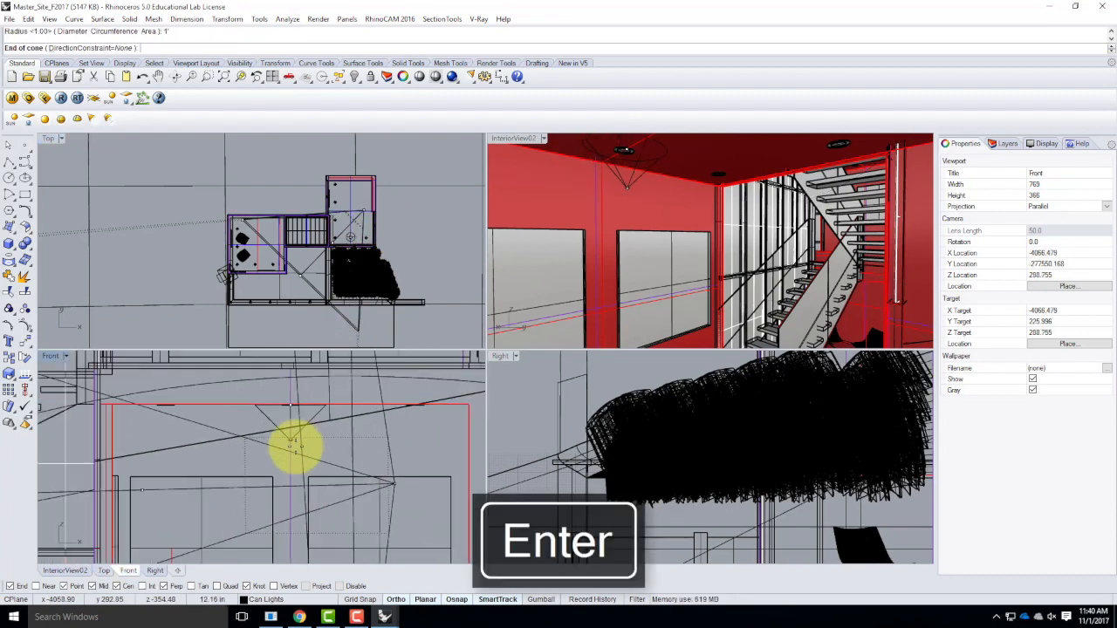
pyautogui.write("1'")
pyautogui.press('Return')
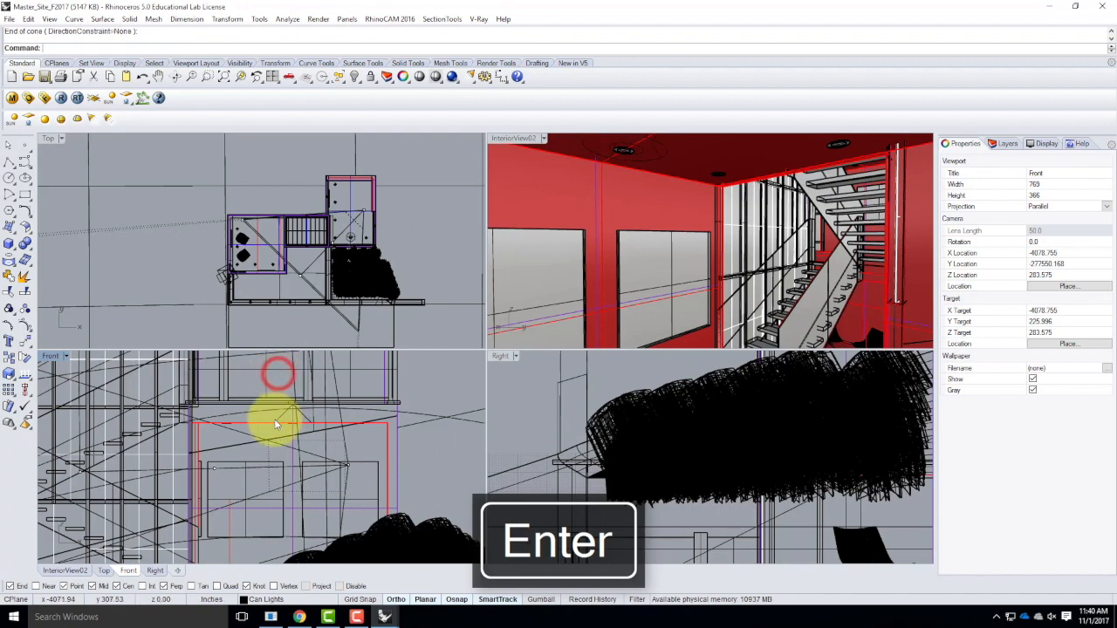
pyautogui.click(280, 419)
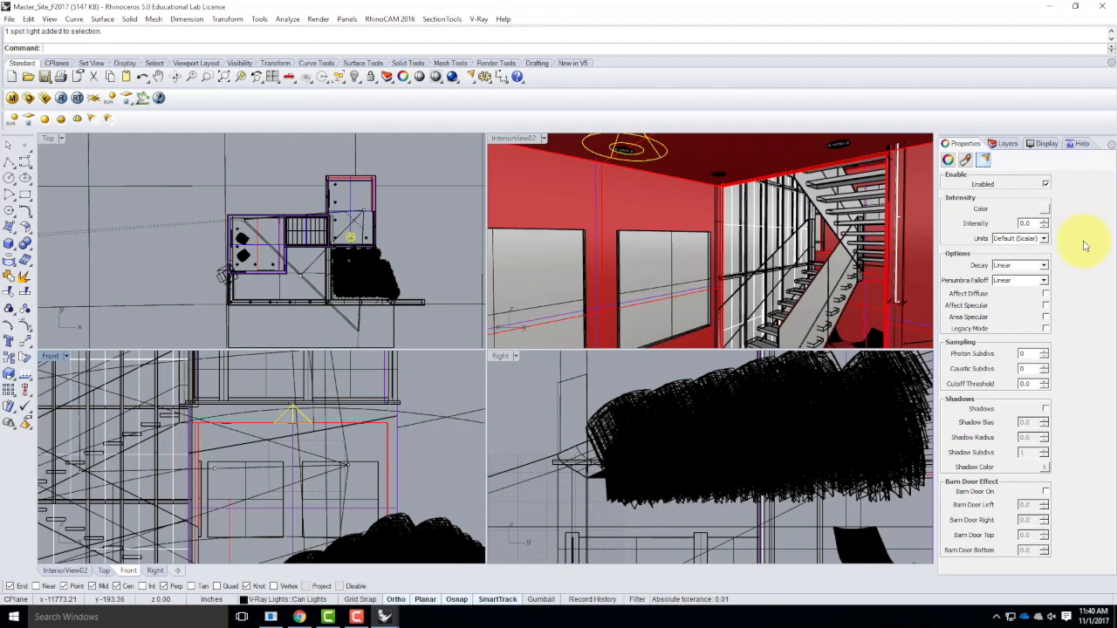
pyautogui.press('Delete')
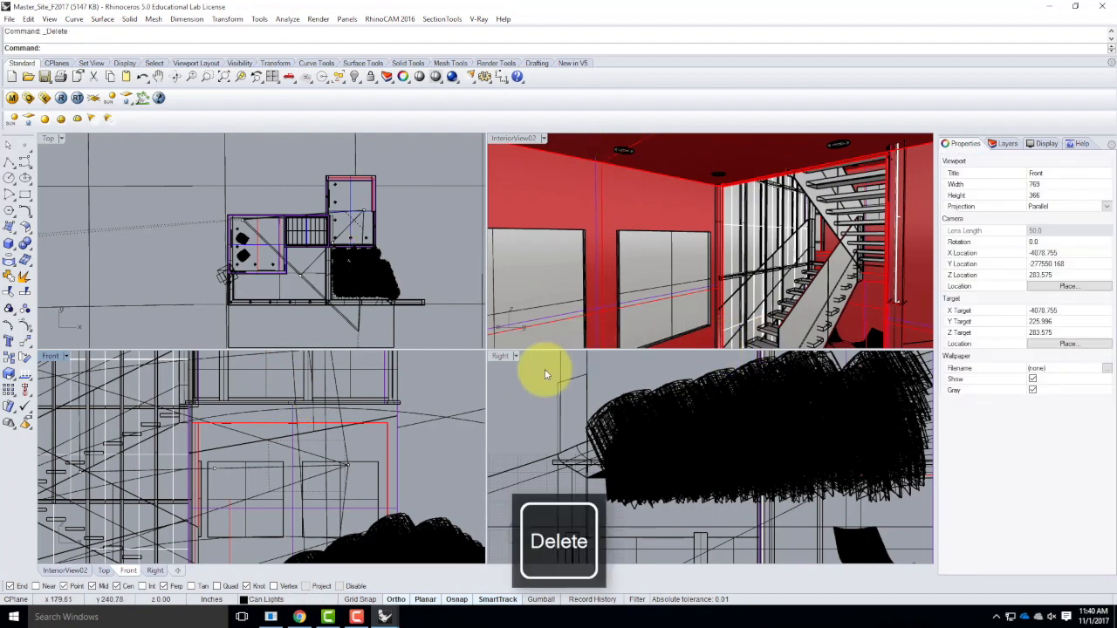
# Create a vertical spotlight with a 1' cone radius and 1' height in the open area beside the building.
pyautogui.rightClick(434, 233)
pyautogui.click(424, 245)
pyautogui.press('Return')
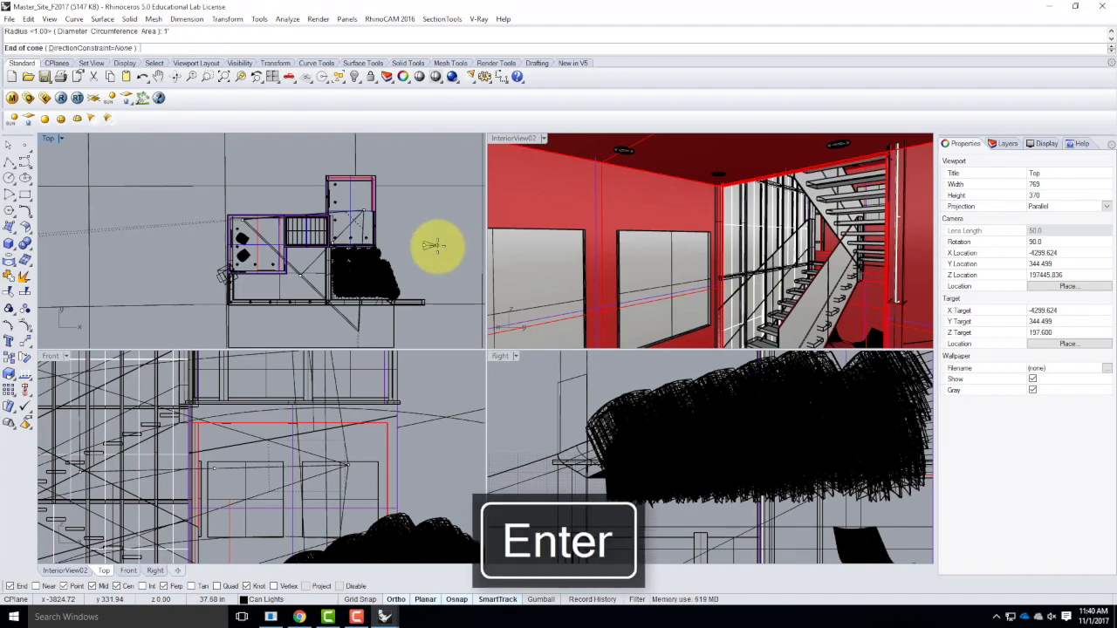
pyautogui.click(419, 402)
pyautogui.scroll(-5, 419, 401)
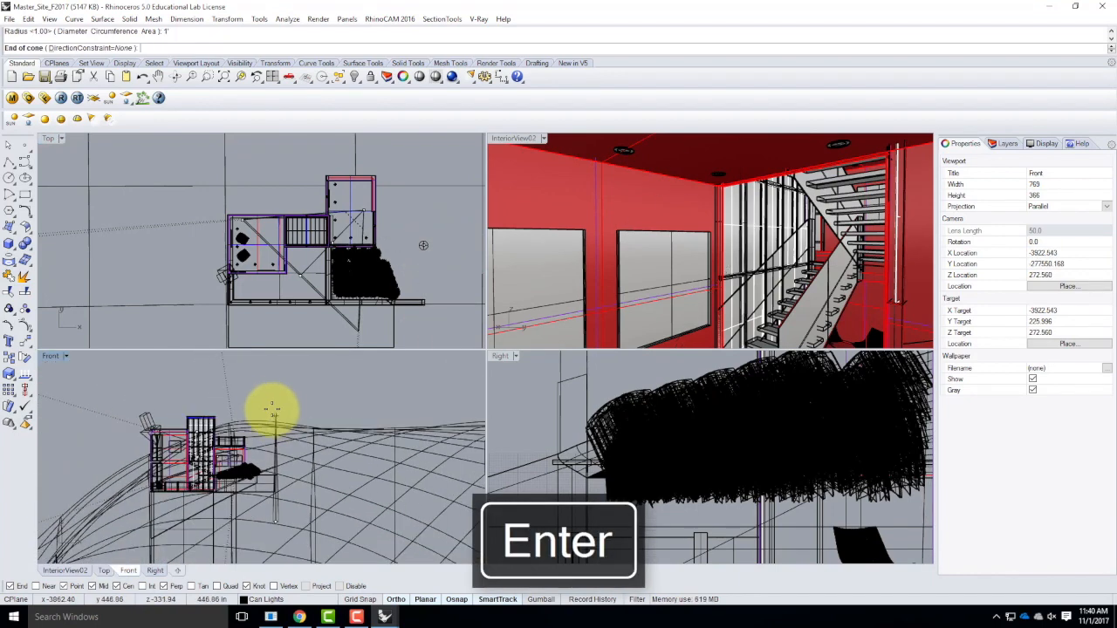
pyautogui.press('Return')
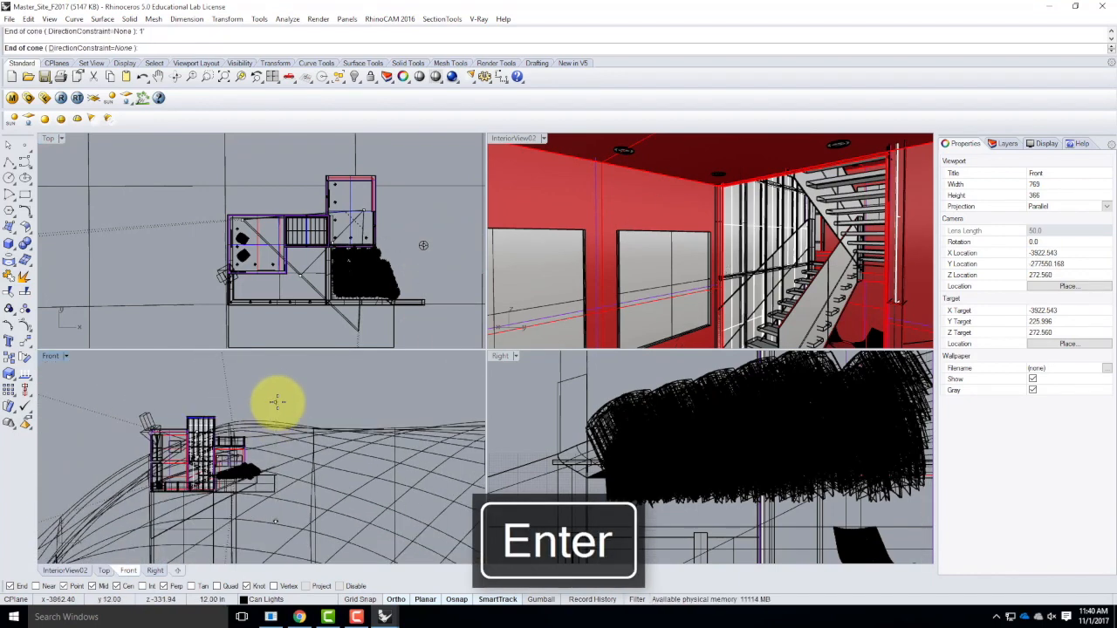
pyautogui.rightClick(277, 402)
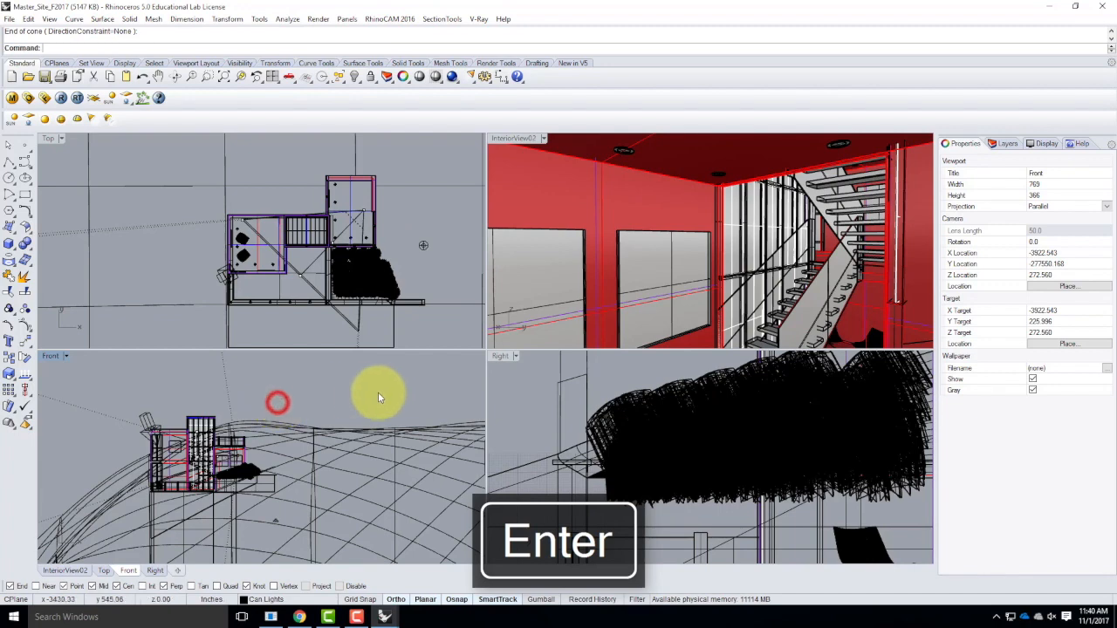
# Check the light properties of the spotlight beside the building, then delete that spotlight.
pyautogui.click(276, 523)
pyautogui.click(276, 523)
pyautogui.rightClick(276, 523)
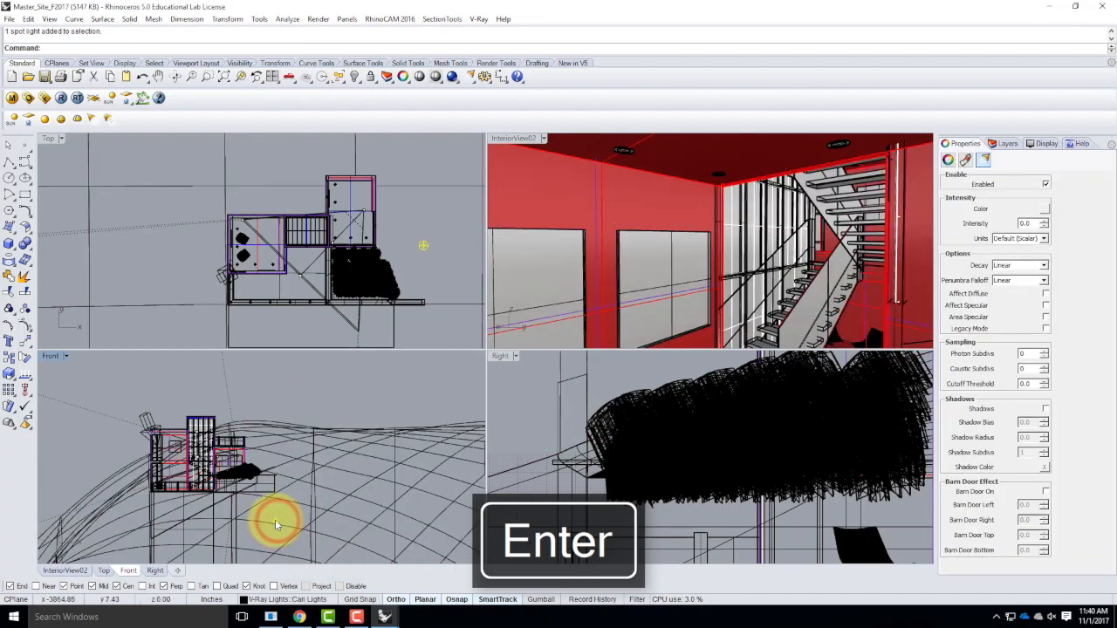
pyautogui.press('Delete')
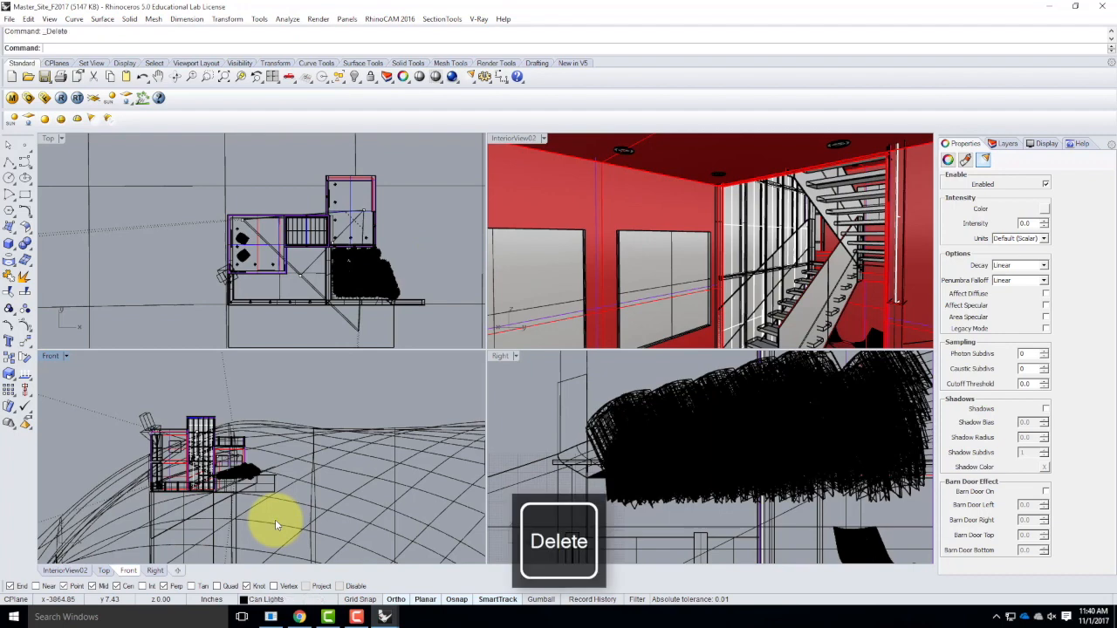
# Try a point light in the open area beside the building, enable it in its light properties, and delete it.
pyautogui.press('Escape')
pyautogui.click(45, 120)
pyautogui.click(457, 251)
pyautogui.click(457, 264)
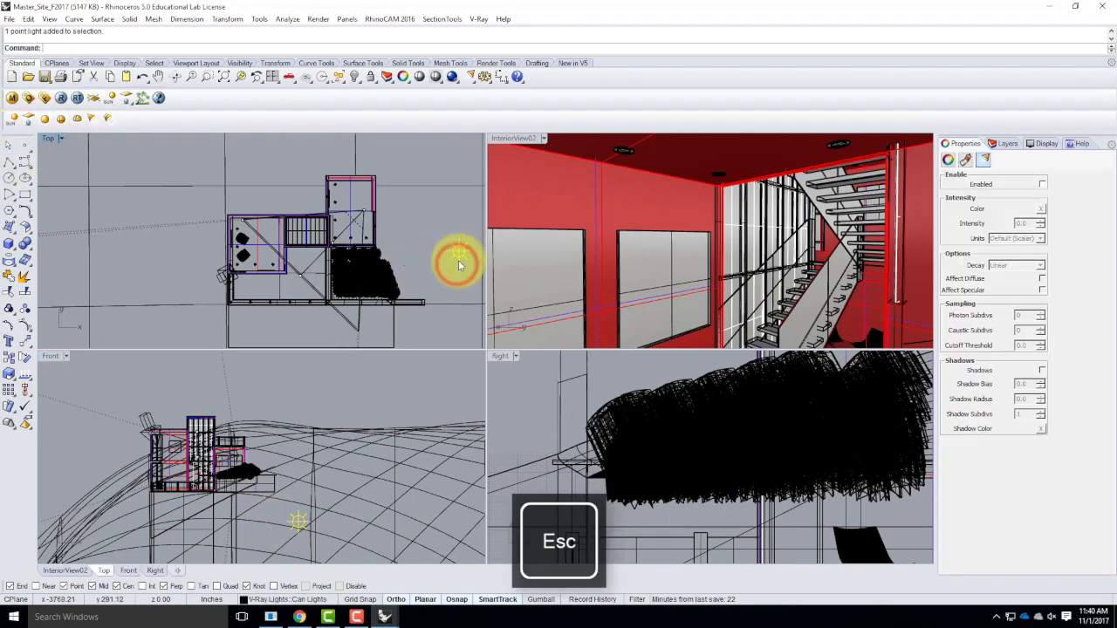
pyautogui.click(1042, 185)
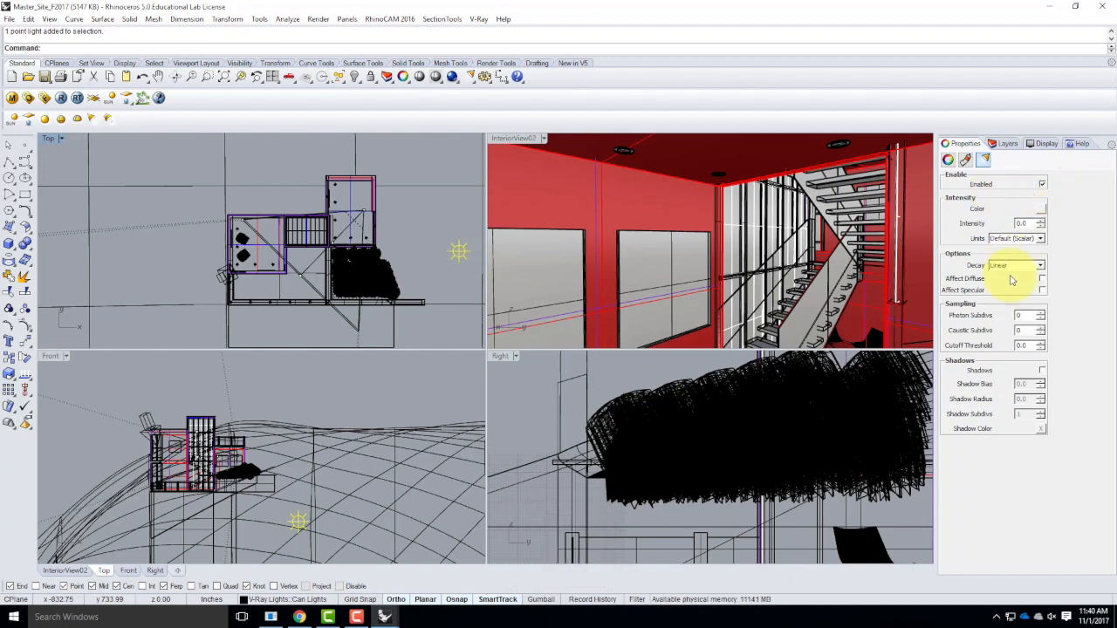
pyautogui.click(427, 231)
pyautogui.click(463, 252)
pyautogui.press('Delete')
# Save Master_Site_F2017 and close it along with the open RetreatBase_F2017 and Yuki_R5 files.
pyautogui.click(8, 18)
pyautogui.click(23, 73)
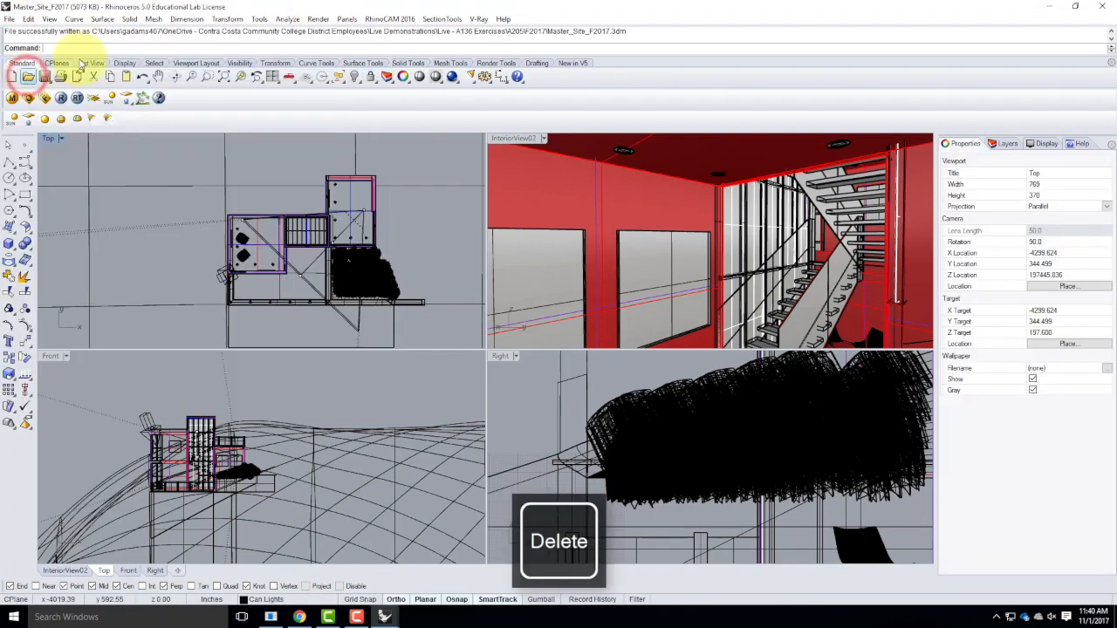
pyautogui.click(1103, 7)
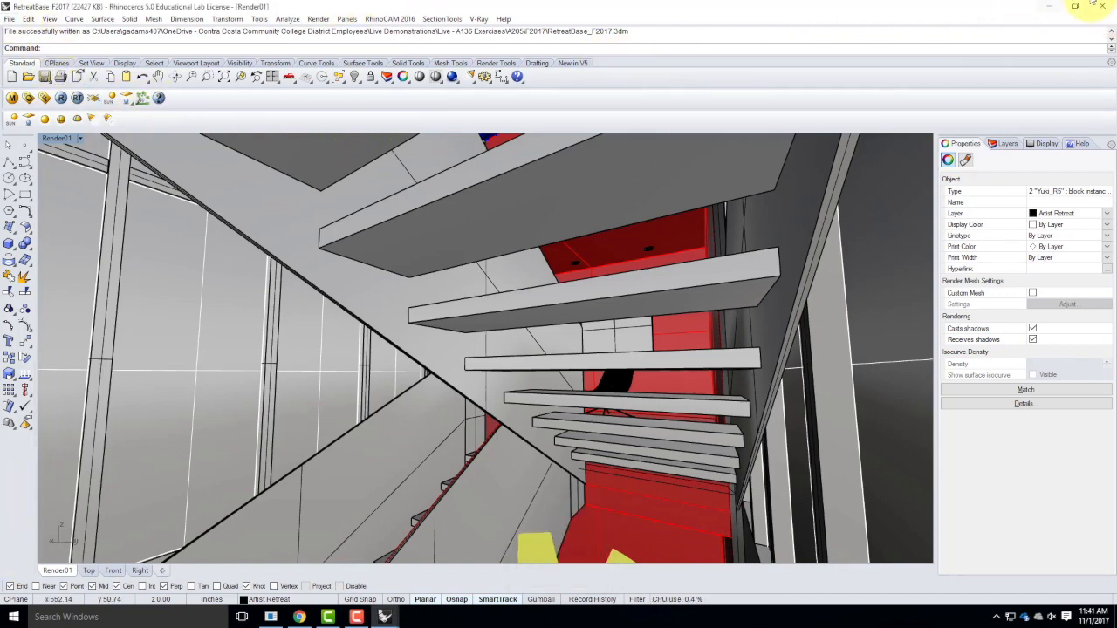
pyautogui.click(1052, 10)
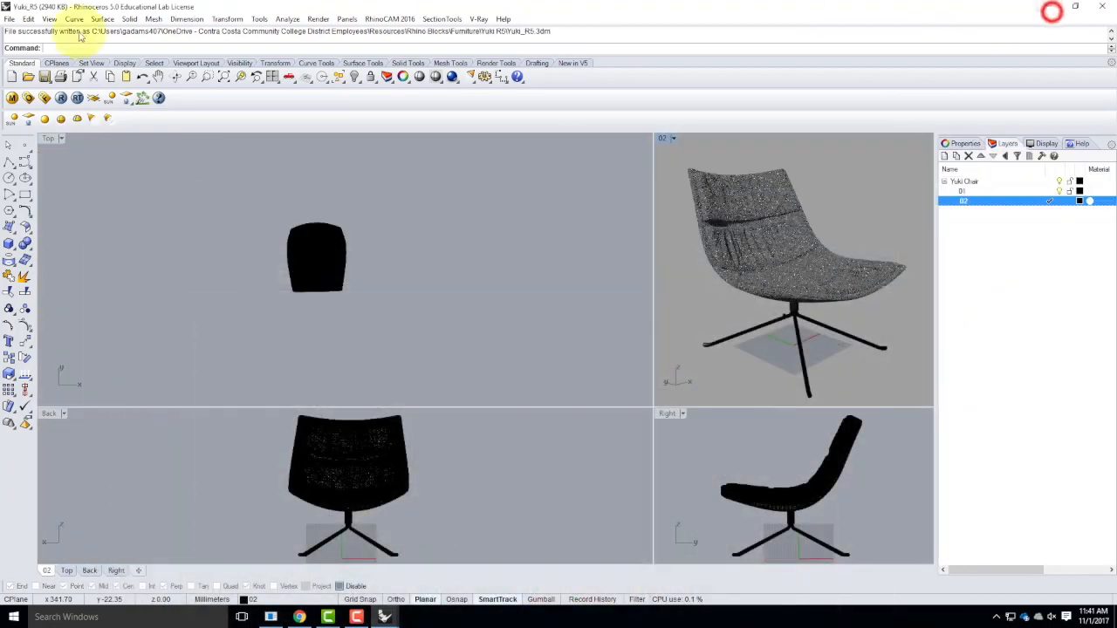
pyautogui.click(1102, 8)
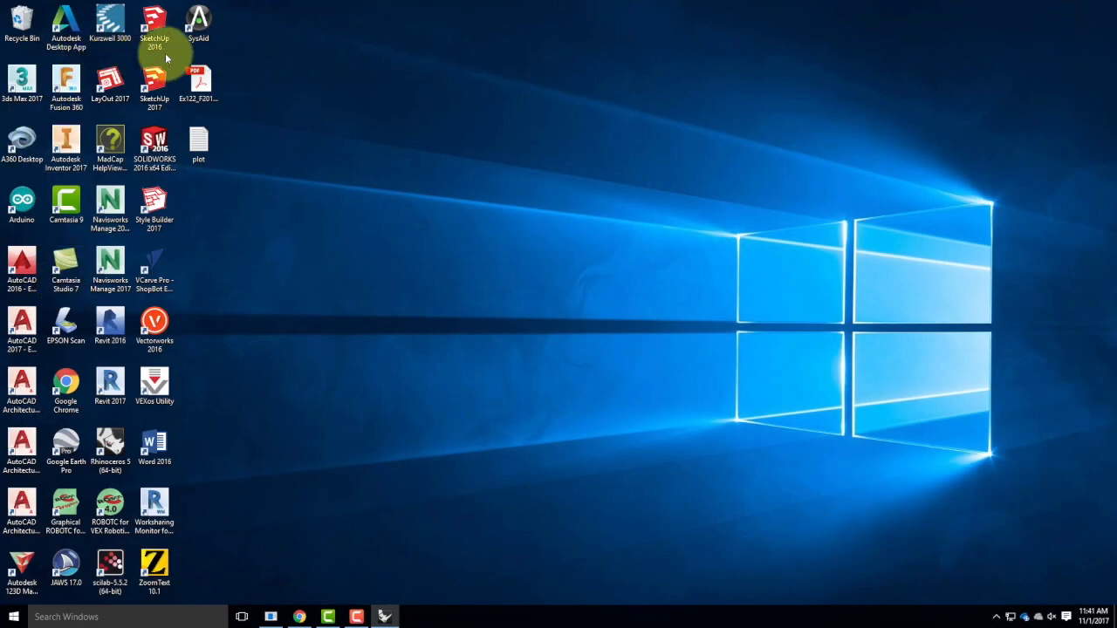
# Relaunch Rhinoceros 5 and open Master_Site_F2017 from the A205 F2017 folder, replacing existing materials for all name conflicts.
pyautogui.doubleClick(108, 445)
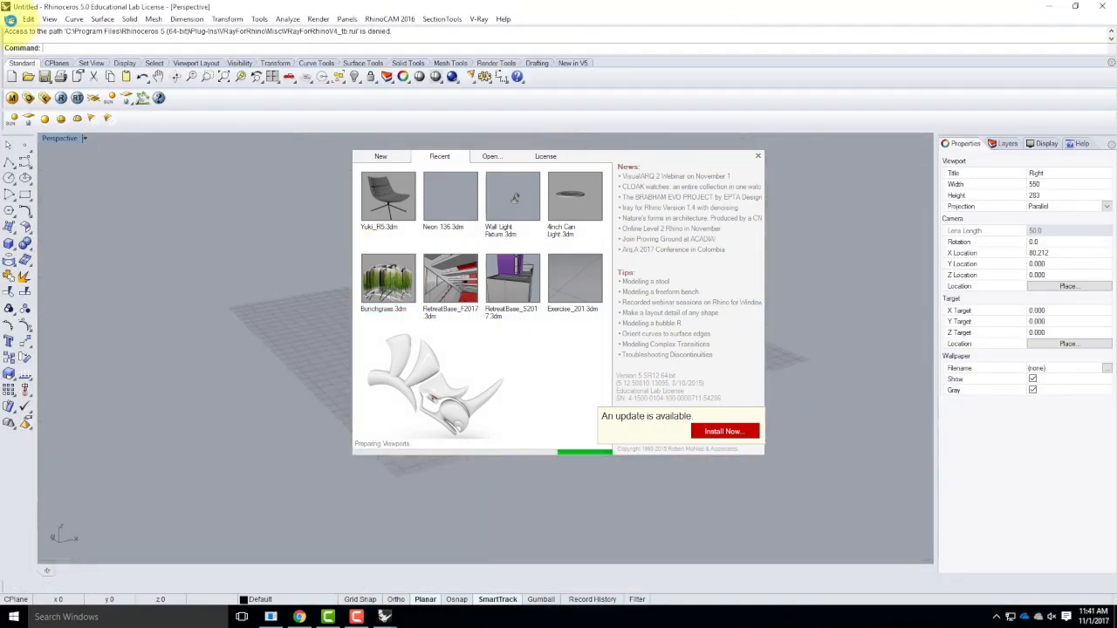
pyautogui.click(9, 19)
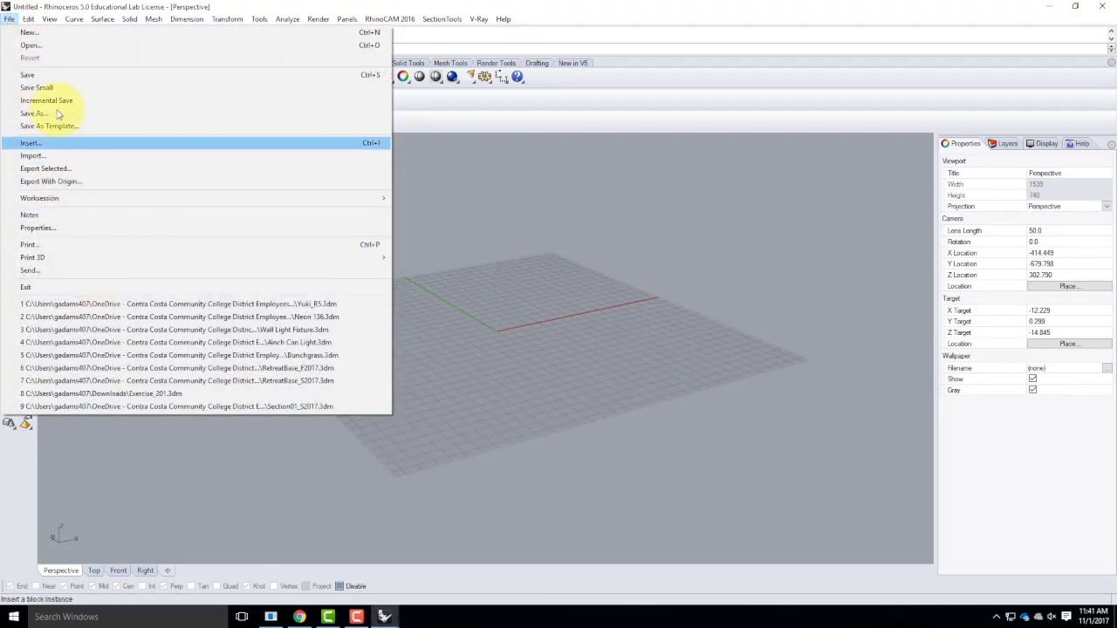
pyautogui.click(48, 45)
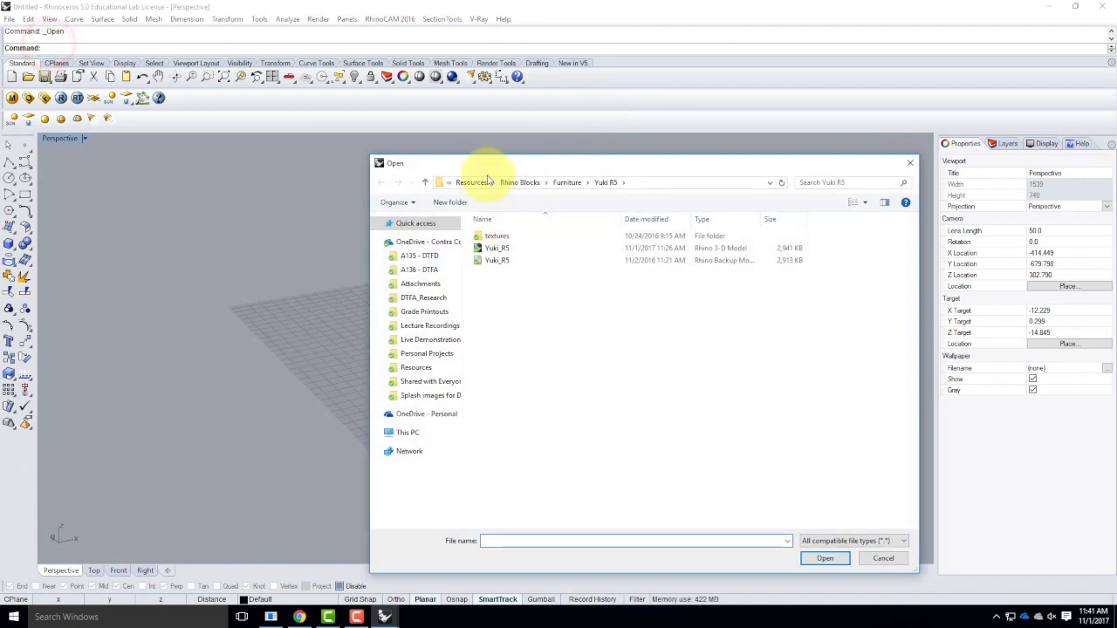
pyautogui.click(424, 339)
pyautogui.doubleClick(499, 247)
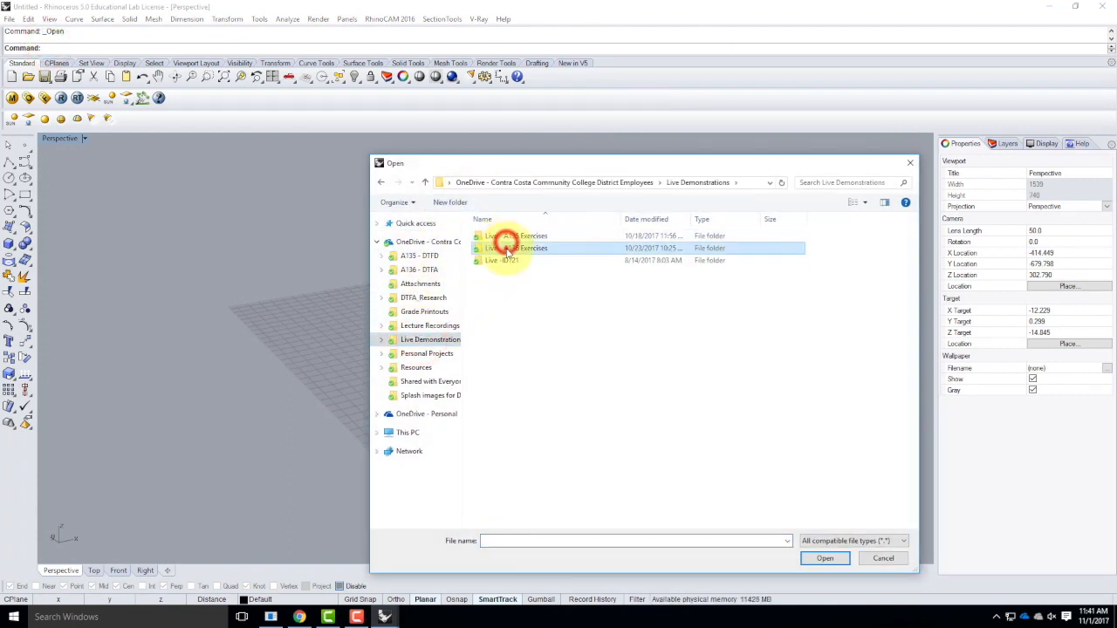
pyautogui.doubleClick(495, 237)
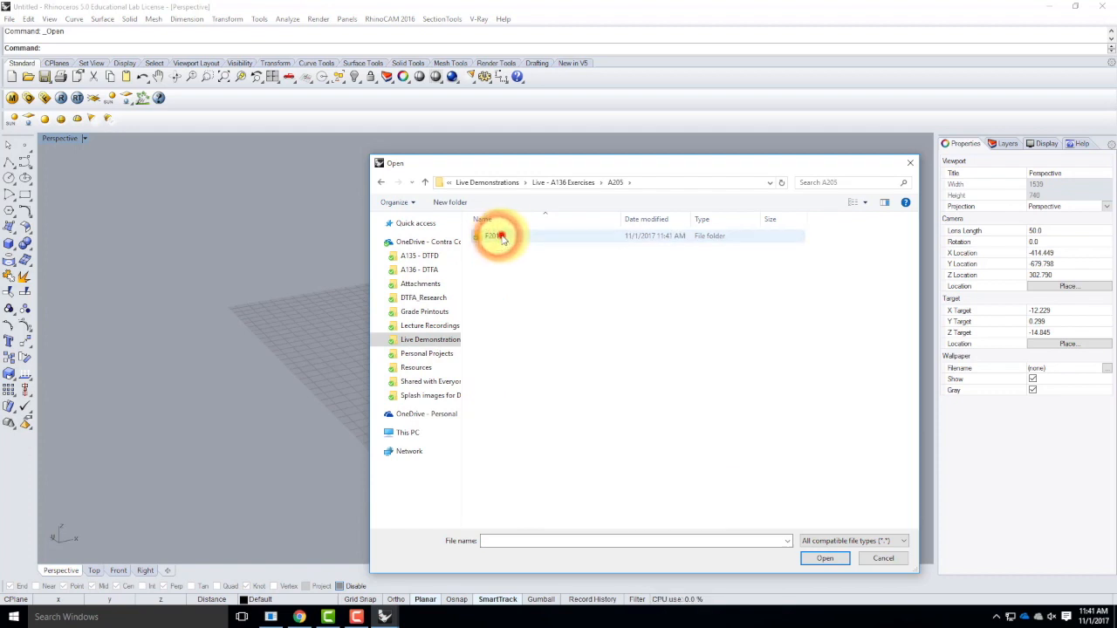
pyautogui.doubleClick(498, 236)
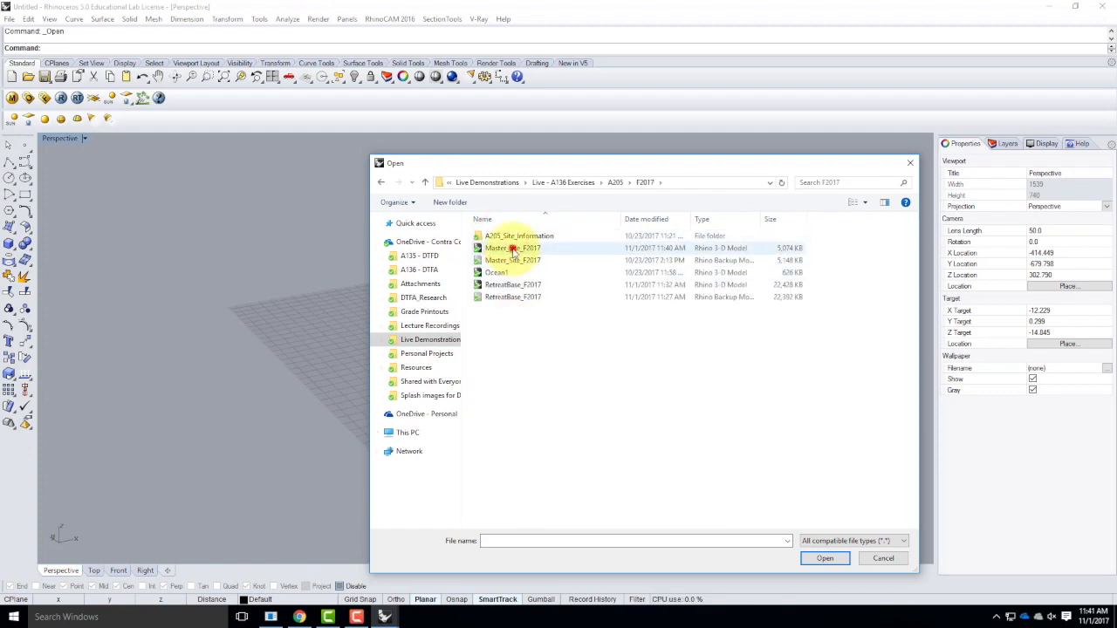
pyautogui.doubleClick(513, 249)
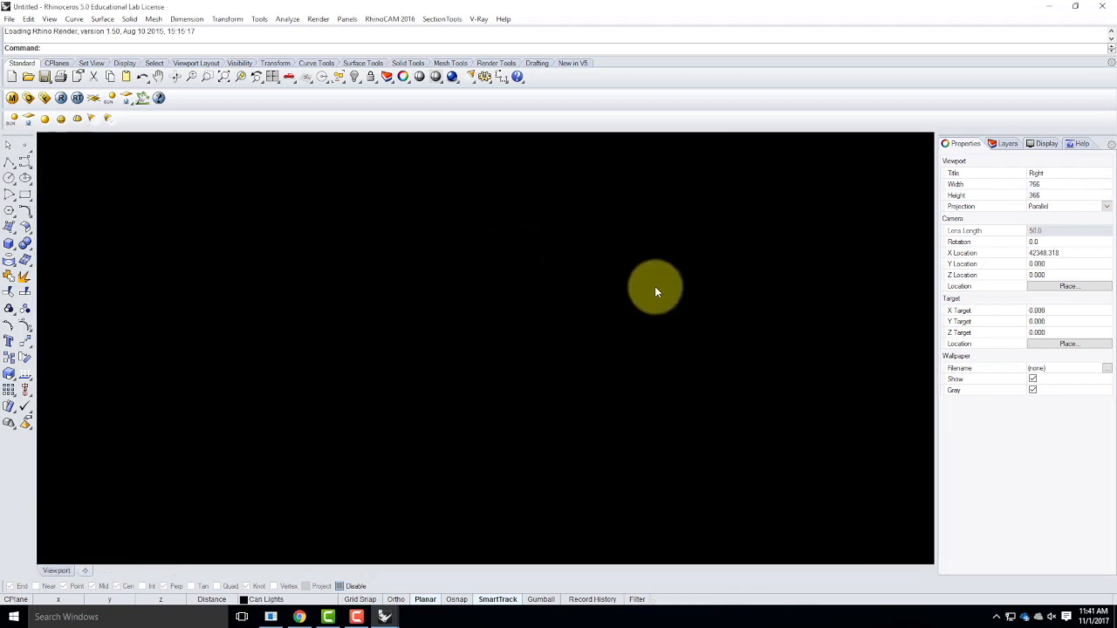
pyautogui.click(453, 291)
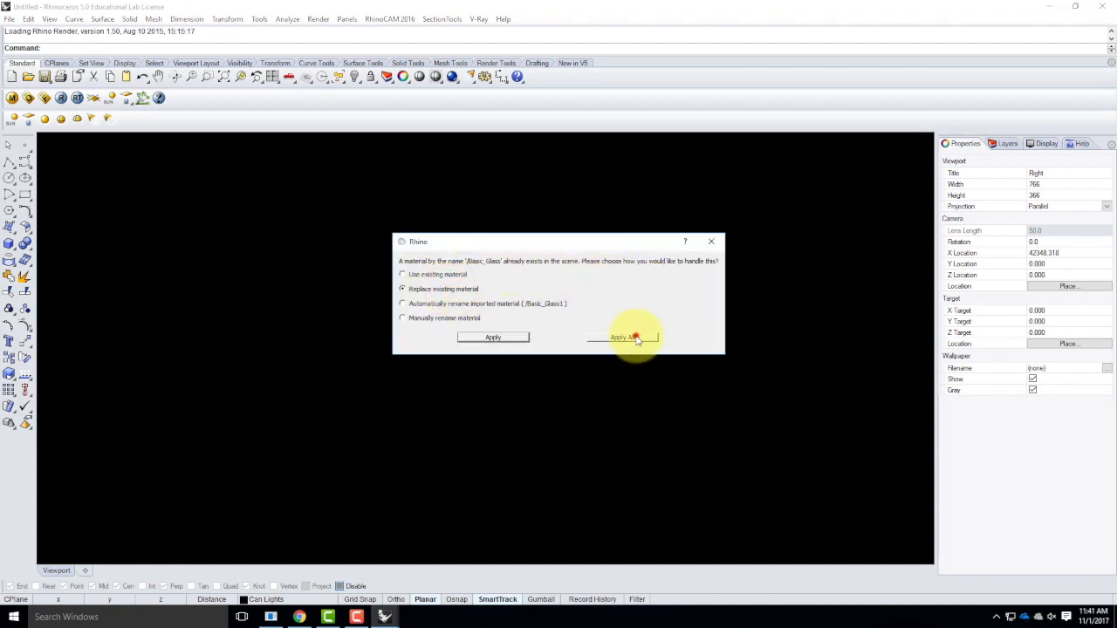
pyautogui.click(625, 337)
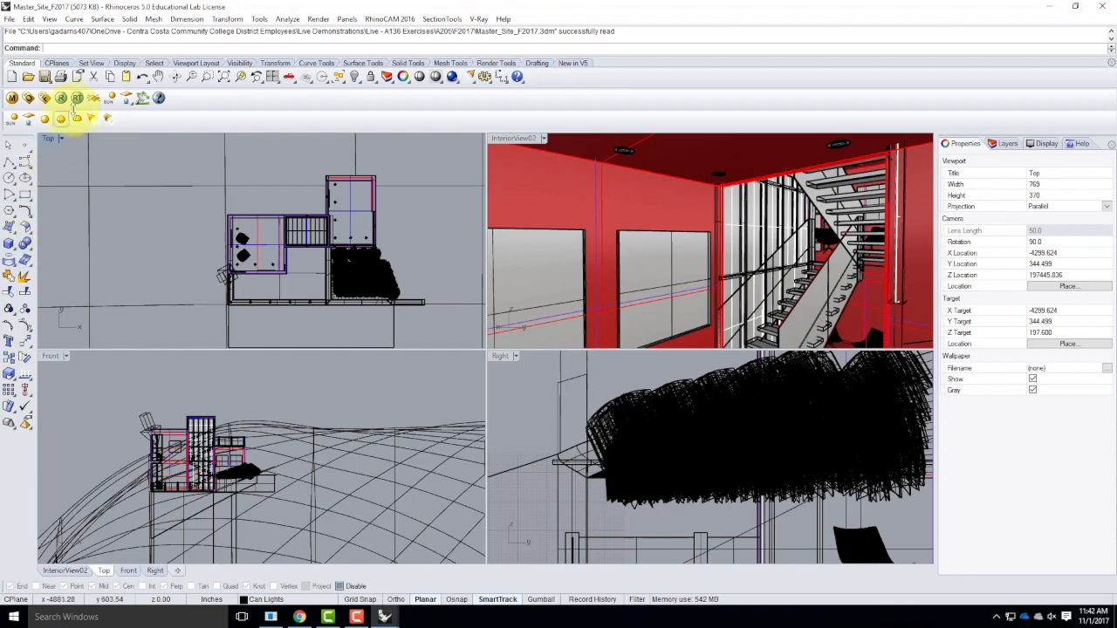
# Create an upward-pointing spotlight with a 1' cone radius and 1' height in the open area beside the building.
pyautogui.click(92, 118)
pyautogui.click(433, 266)
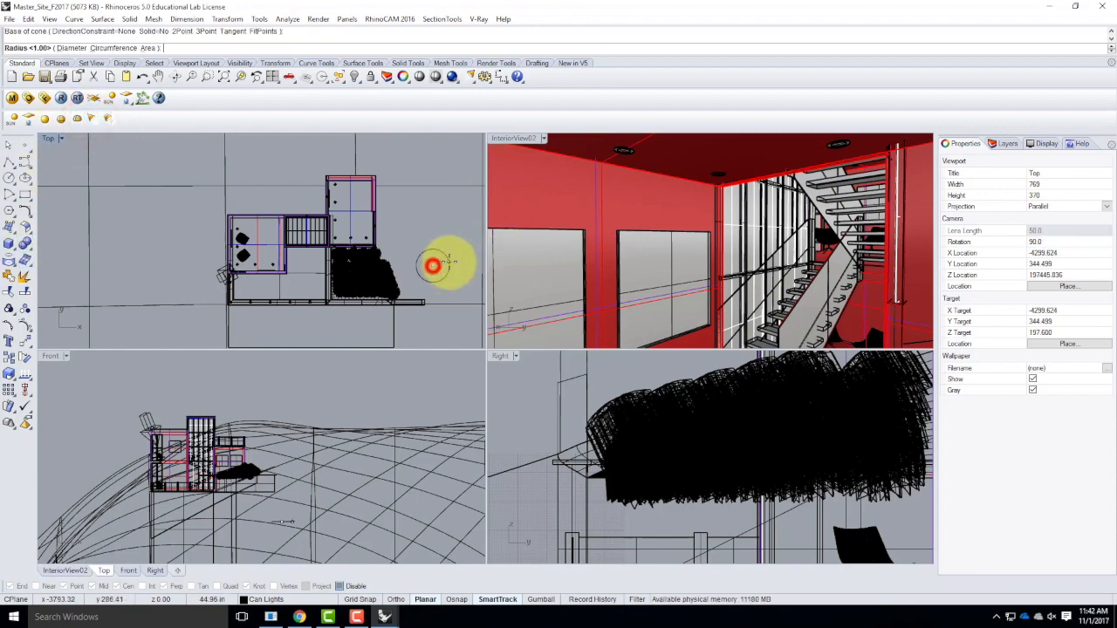
pyautogui.press('Return')
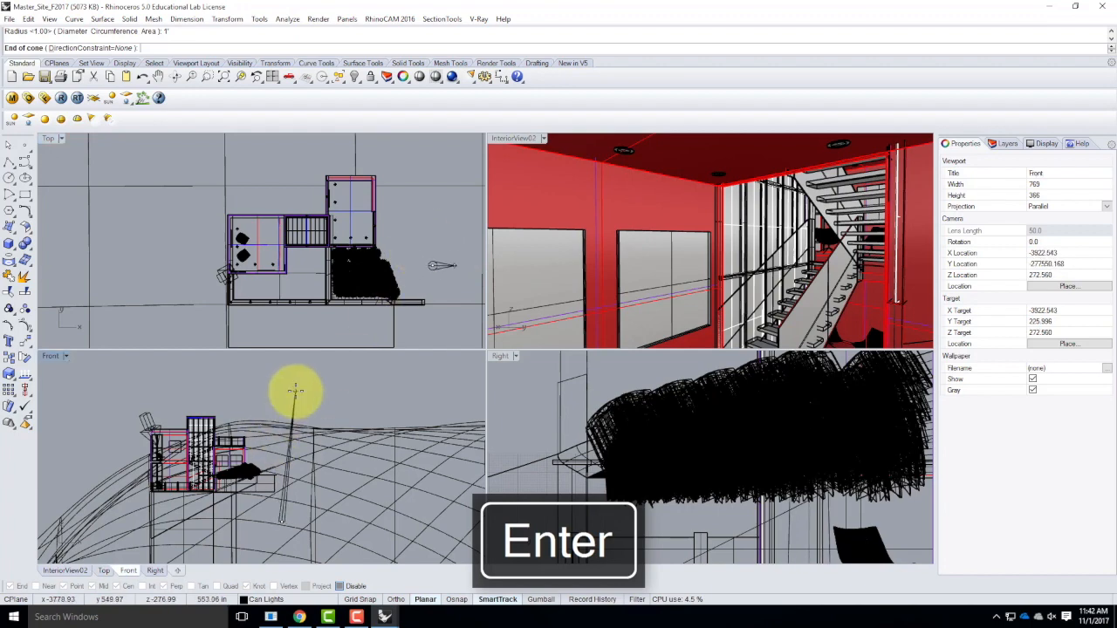
pyautogui.write("1'")
pyautogui.press('Return')
pyautogui.click(295, 390)
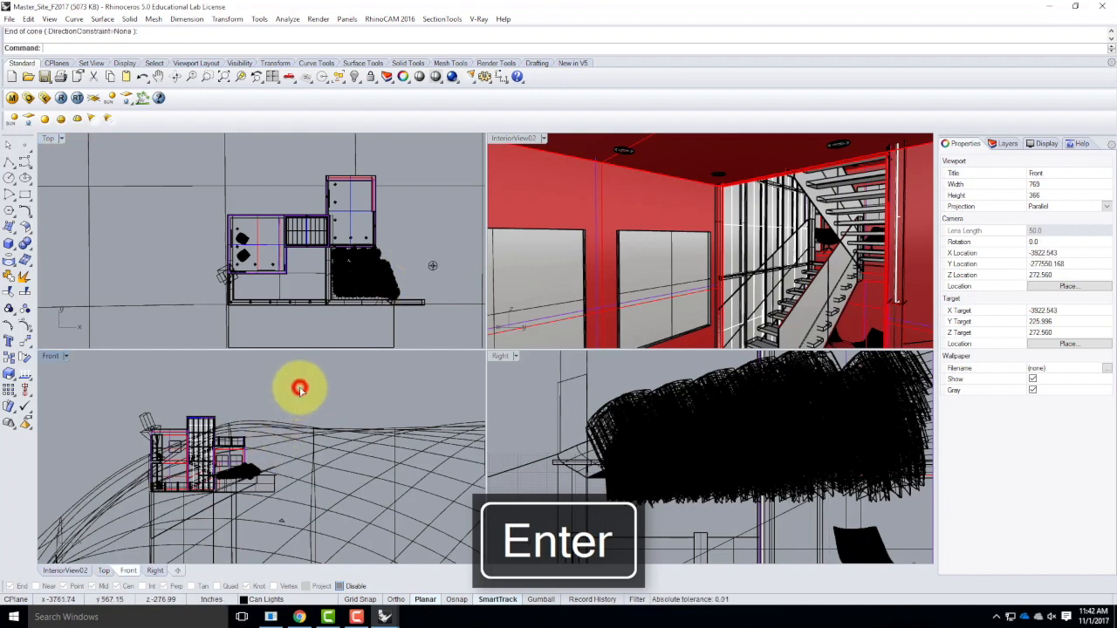
# Try to move the spotlight from the open area up to the retreat's ceiling, then delete it.
pyautogui.click(280, 521)
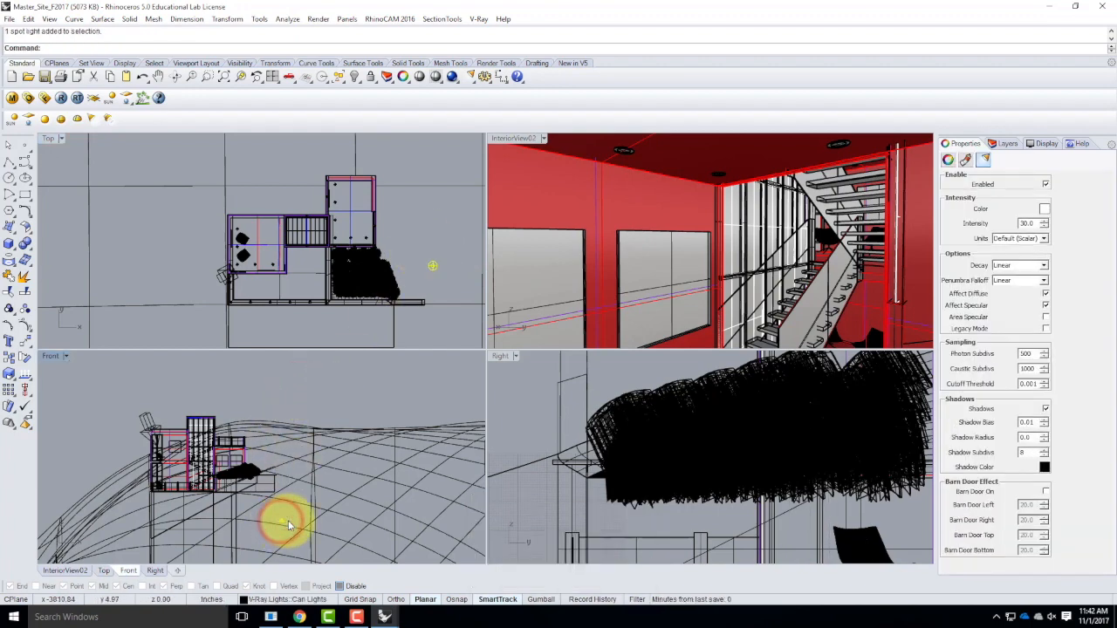
pyautogui.press('Return')
pyautogui.click(337, 381)
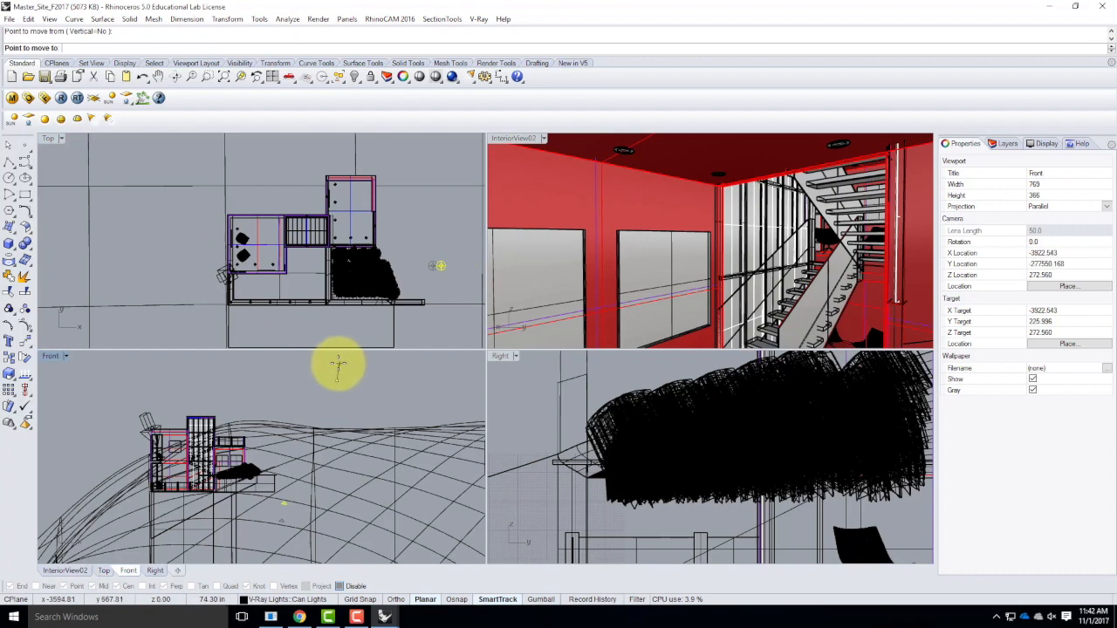
pyautogui.scroll(-2, 323, 463)
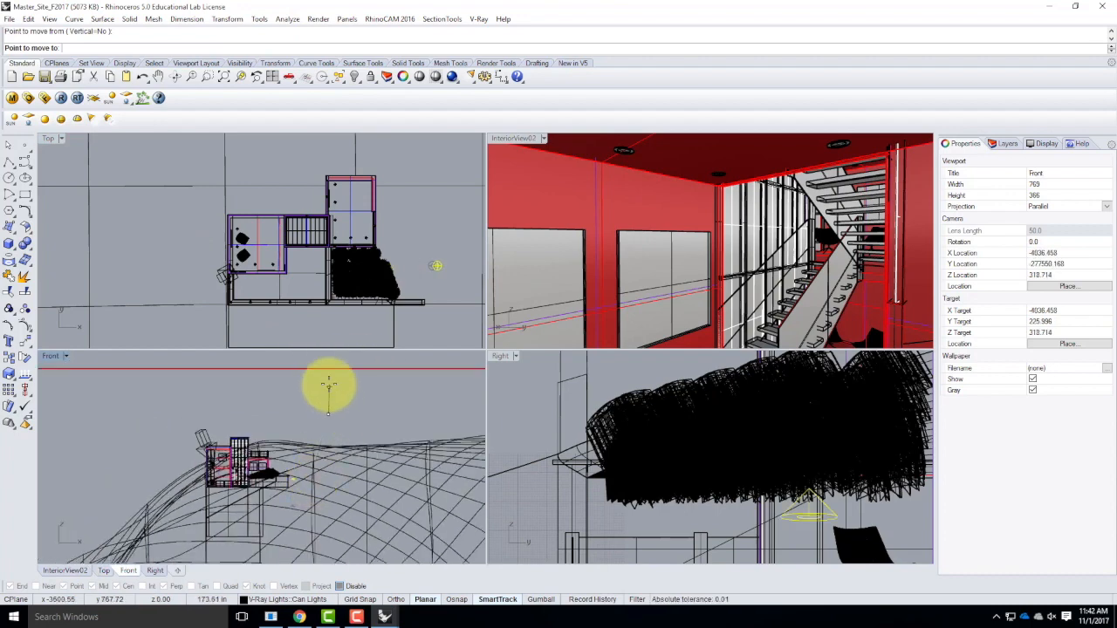
pyautogui.click(297, 371)
pyautogui.scroll(3, 259, 468)
pyautogui.scroll(5, 259, 469)
pyautogui.scroll(2, 279, 460)
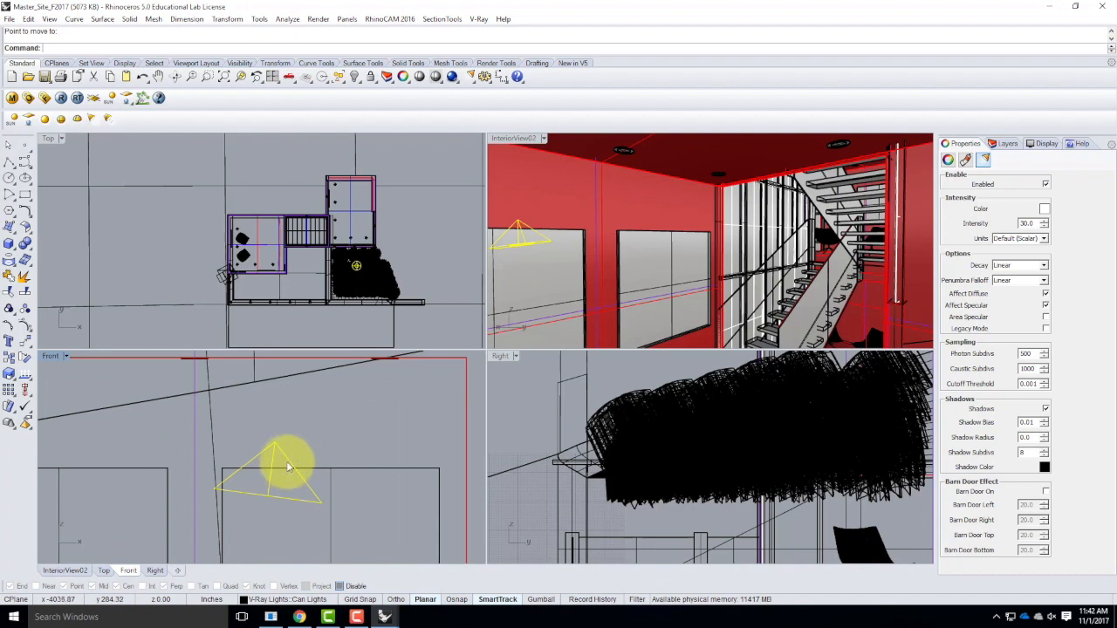
pyautogui.press('Delete')
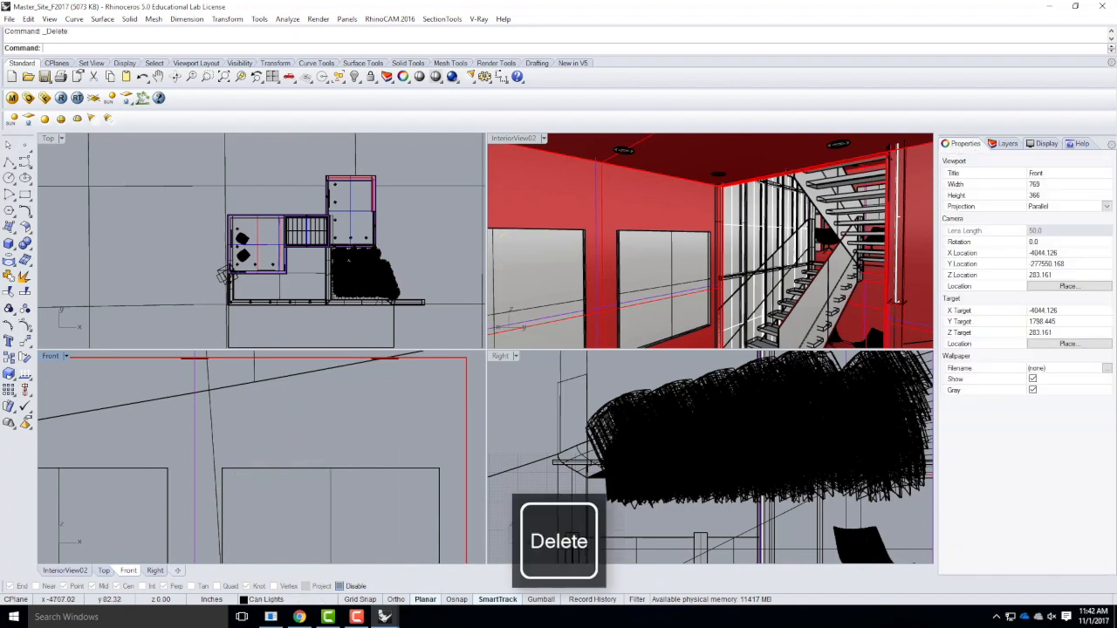
# Re-enable object snaps and start a spotlight with its base snapped to the ceiling can light and a 1' radius.
pyautogui.click(90, 120)
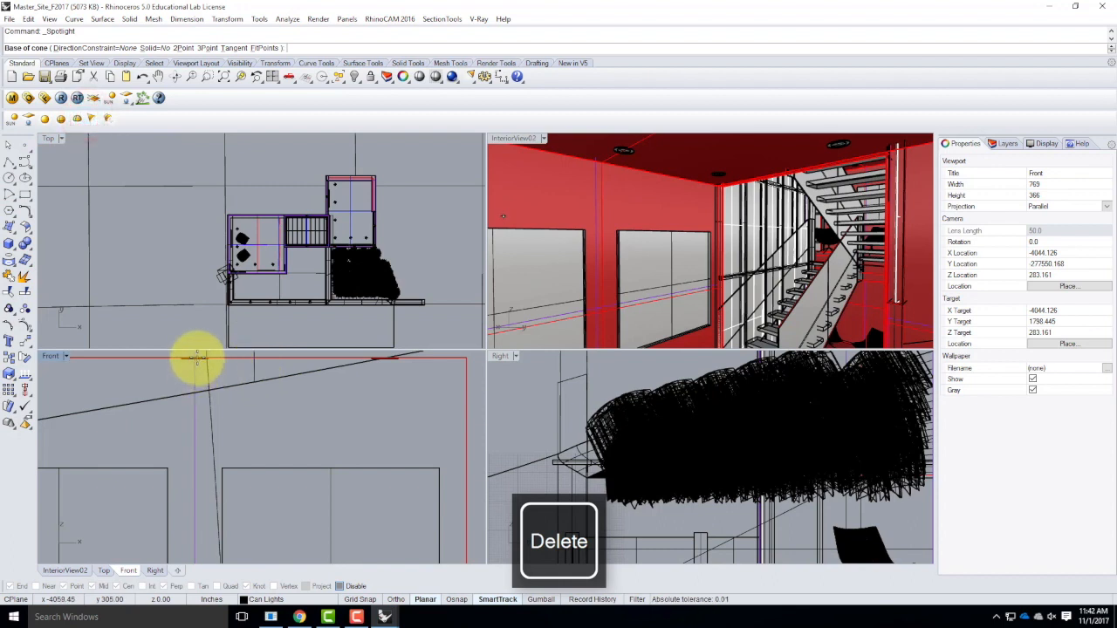
pyautogui.click(339, 587)
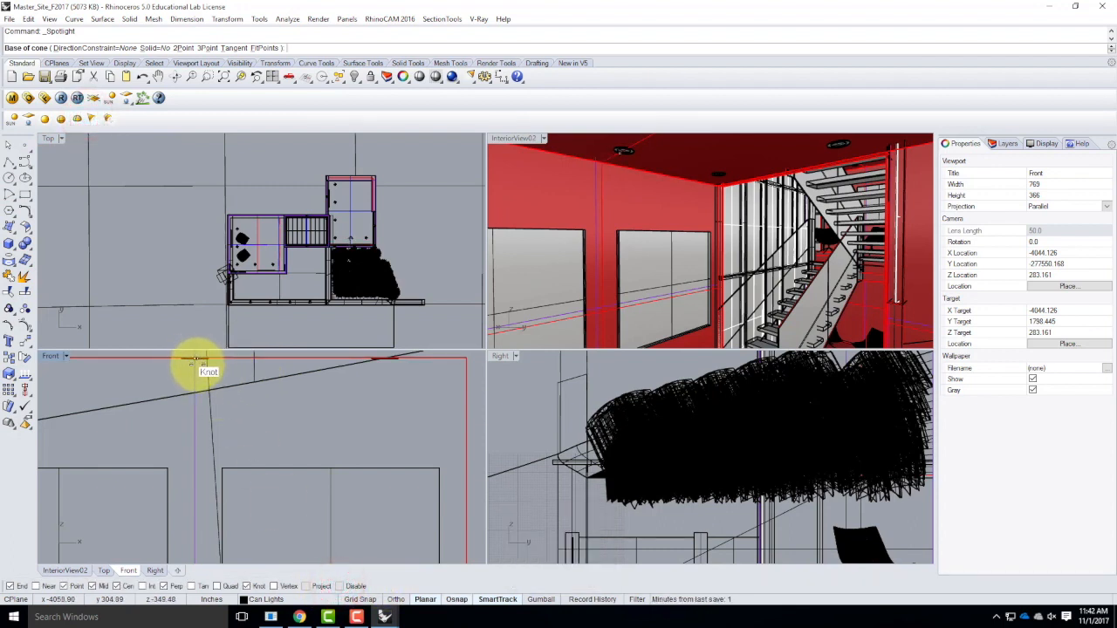
pyautogui.click(200, 358)
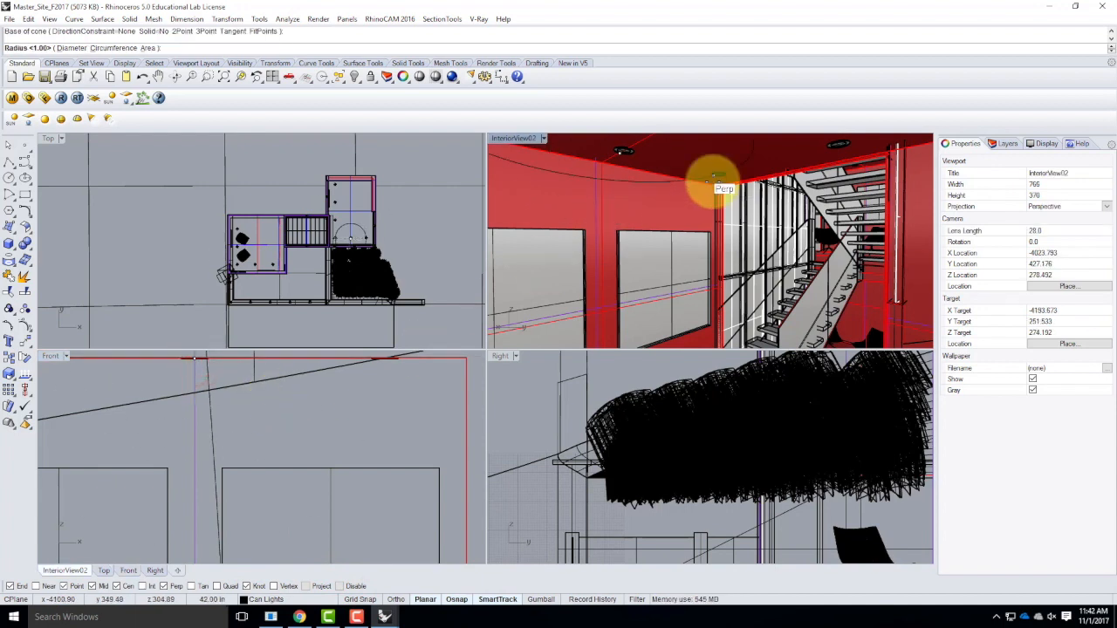
pyautogui.write("1'")
pyautogui.press('Return')
# Complete the spotlight cone with a 1' height, using Ortho to point its tip straight up above the can light.
pyautogui.scroll(-4, 294, 416)
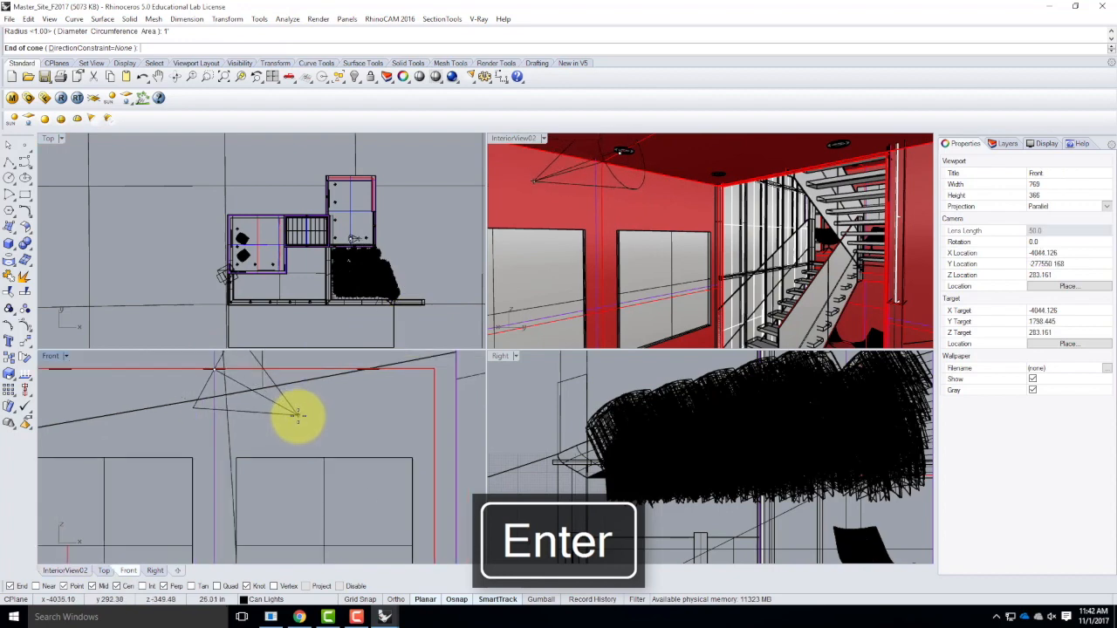
pyautogui.scroll(-3, 297, 416)
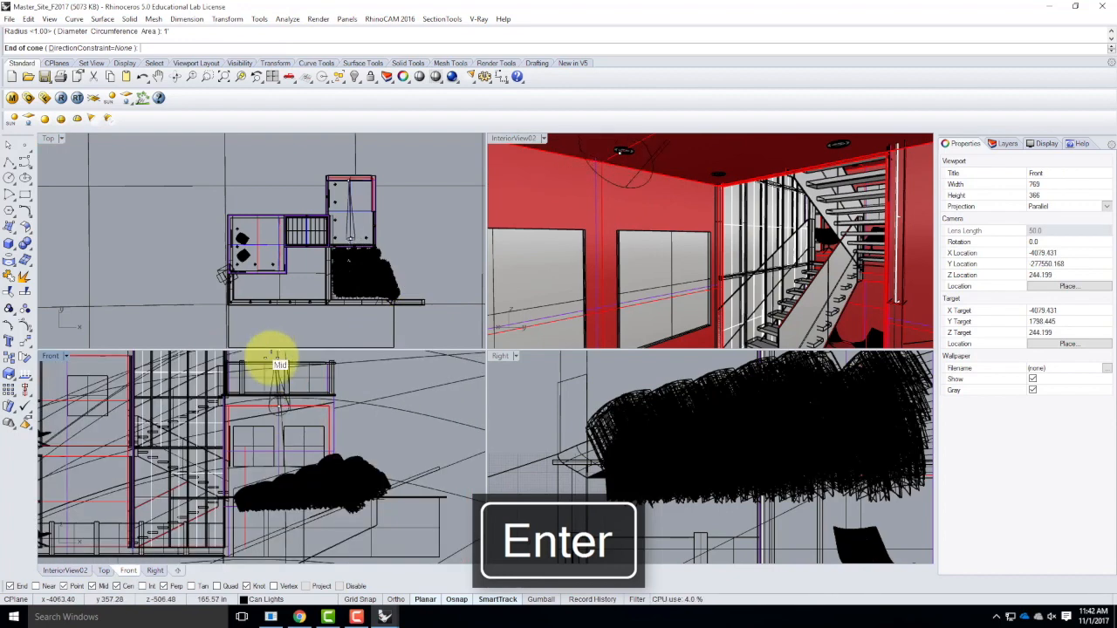
pyautogui.write('1')
pyautogui.press('Return')
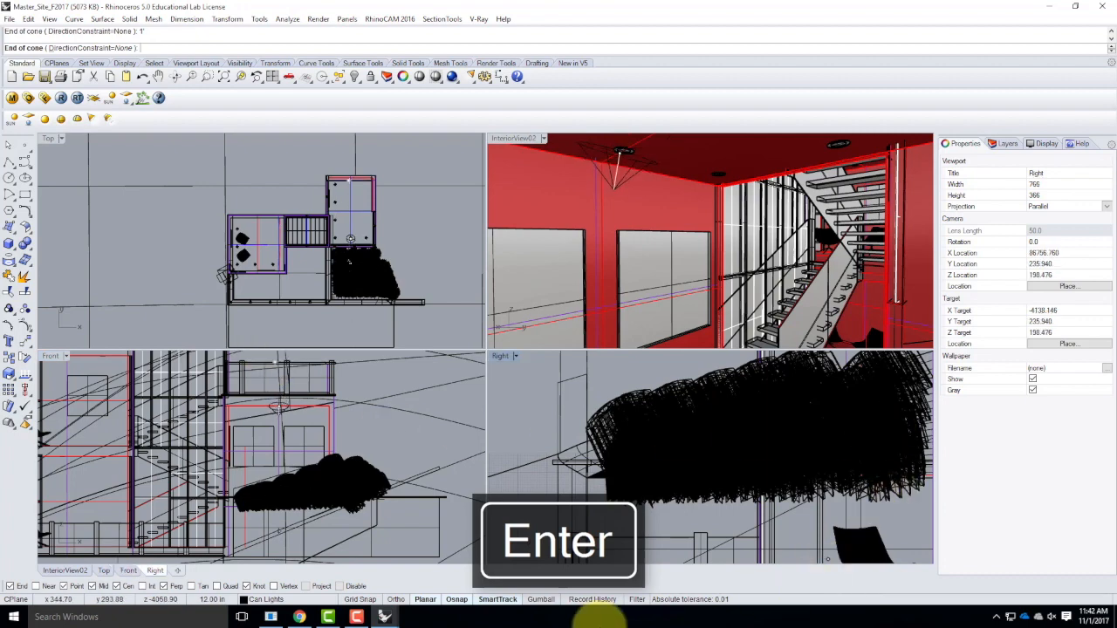
pyautogui.click(395, 600)
pyautogui.scroll(3, 297, 384)
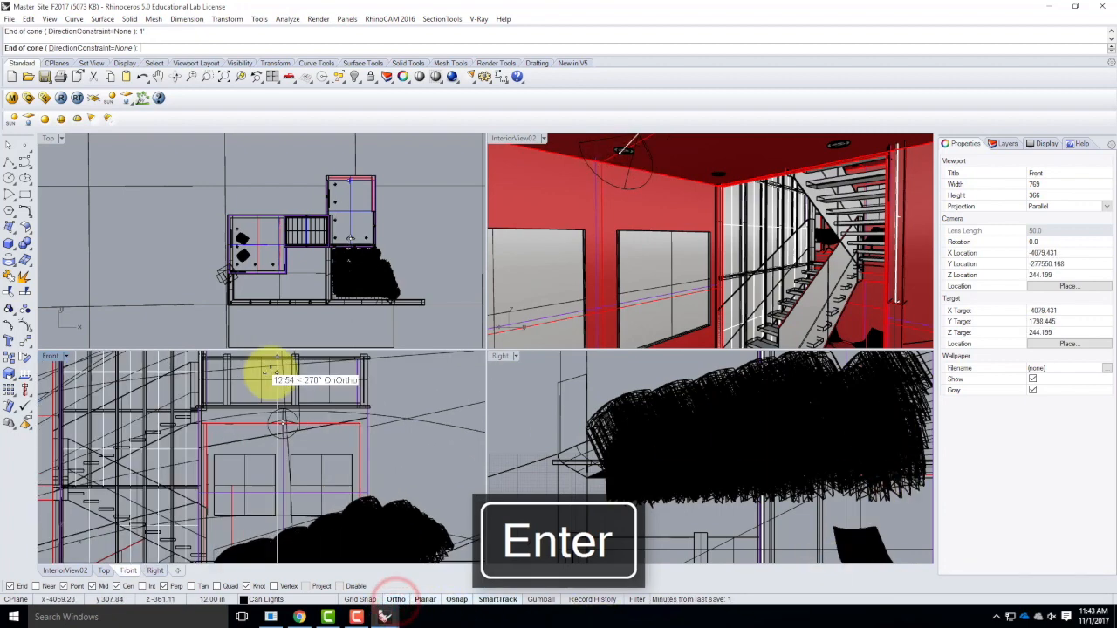
pyautogui.scroll(3, 324, 400)
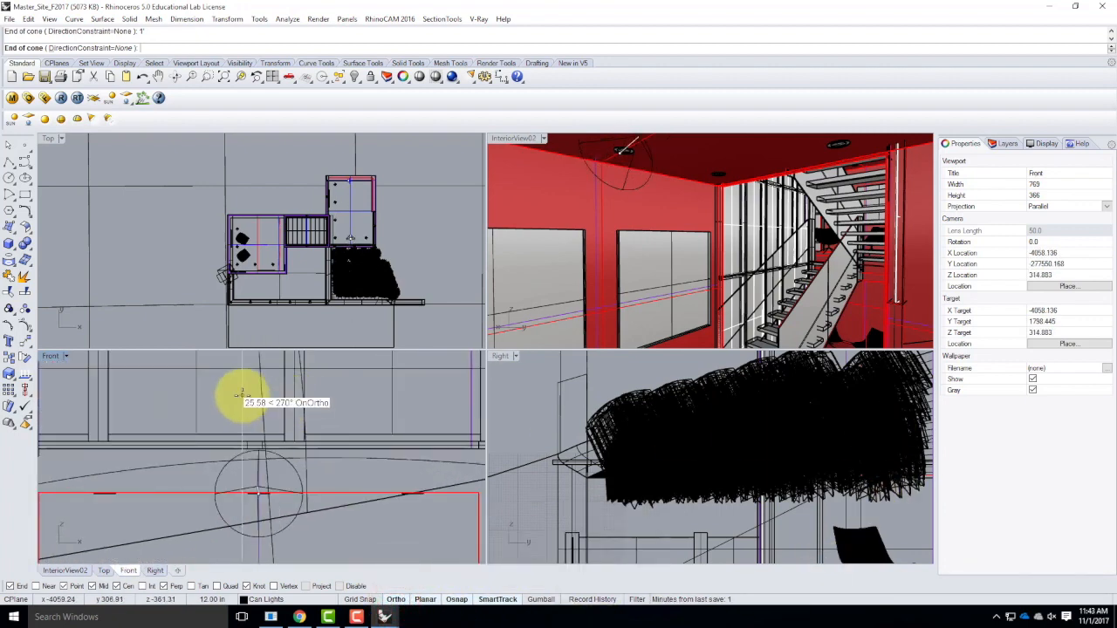
pyautogui.click(276, 379)
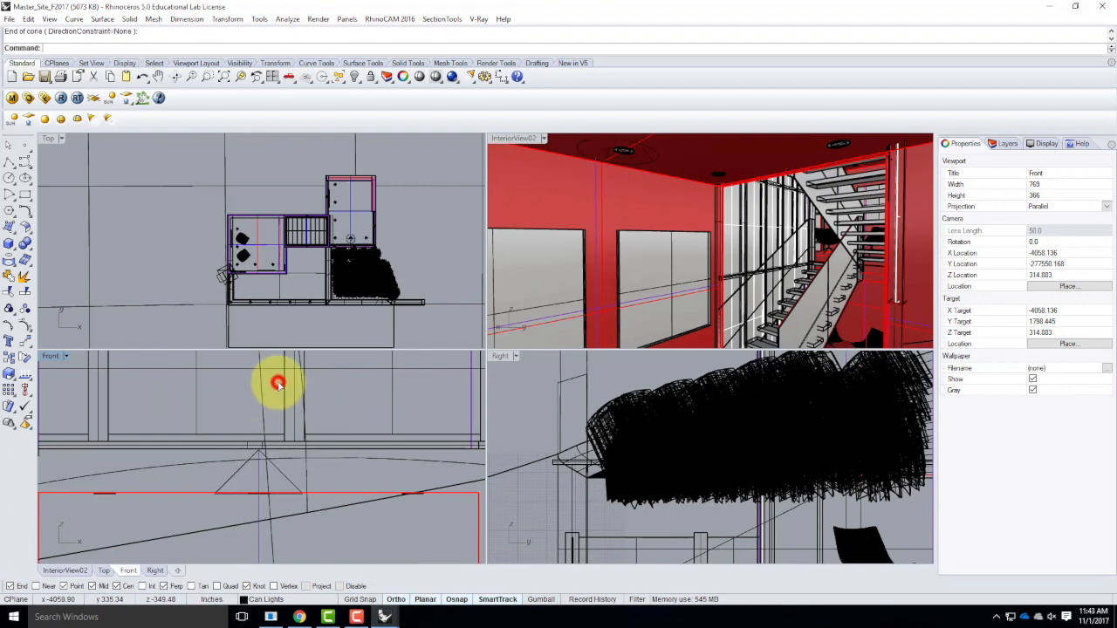
# Move the new spotlight straight down in the Front view so its tip sits just below the ceiling can light.
pyautogui.click(280, 468)
pyautogui.press('Return')
pyautogui.click(338, 393)
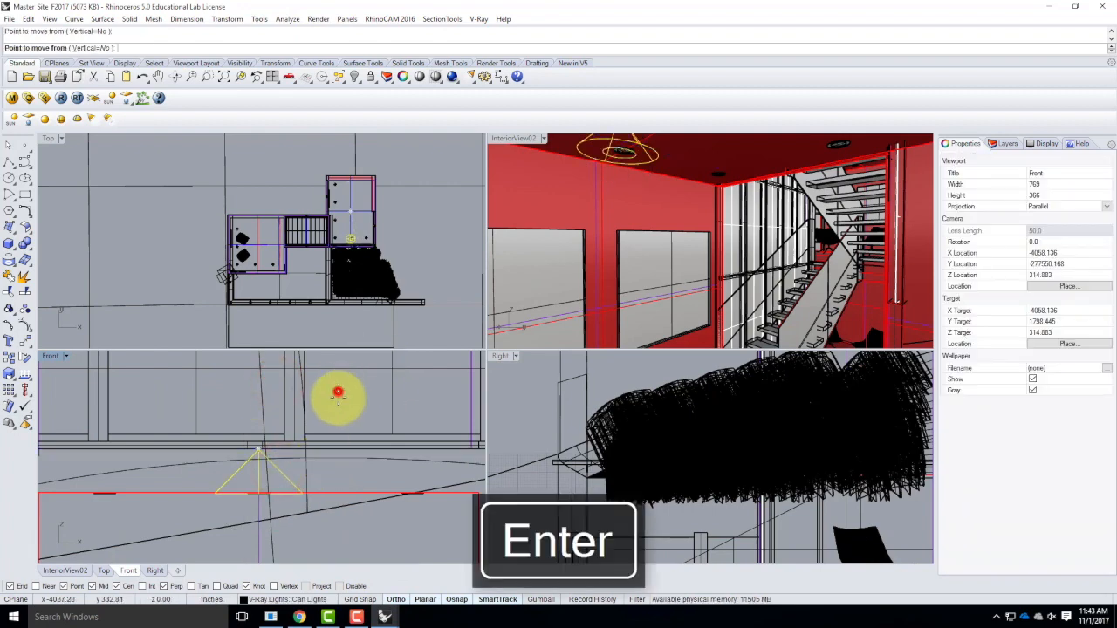
pyautogui.click(339, 442)
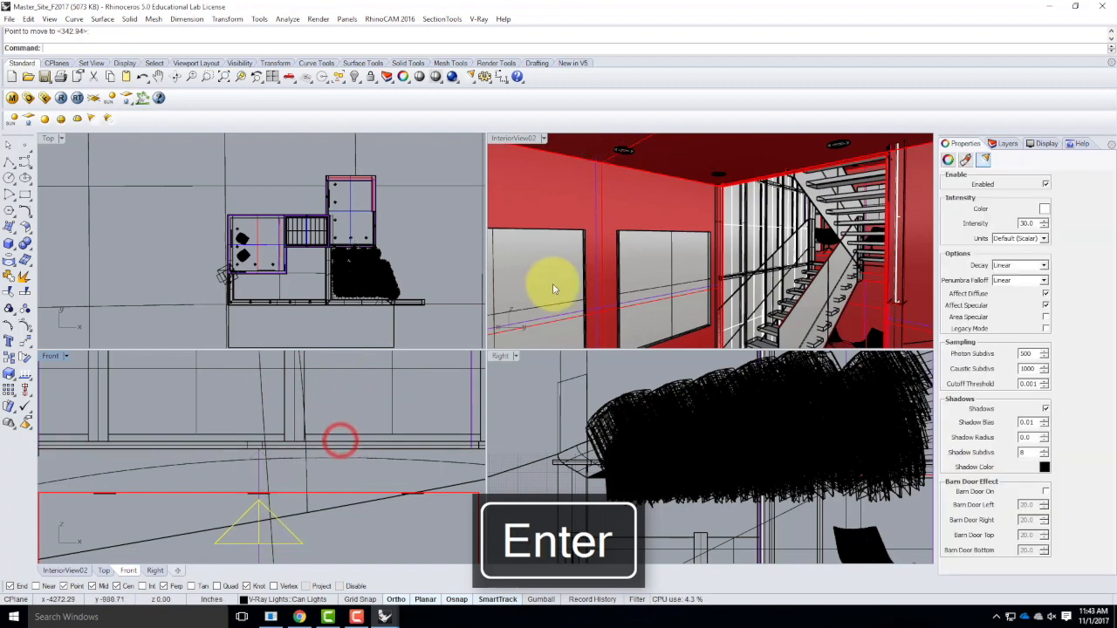
# Move the spotlight in the Top view from outside the building down to the room's row of three can lights.
pyautogui.scroll(-3, 344, 244)
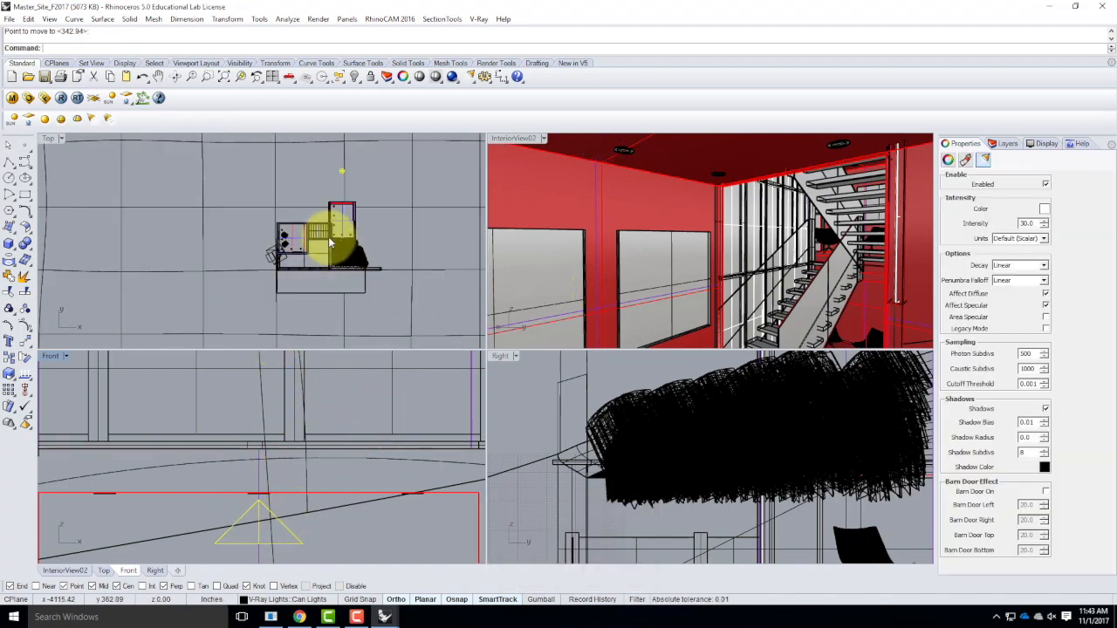
pyautogui.scroll(1, 358, 191)
pyautogui.press('Return')
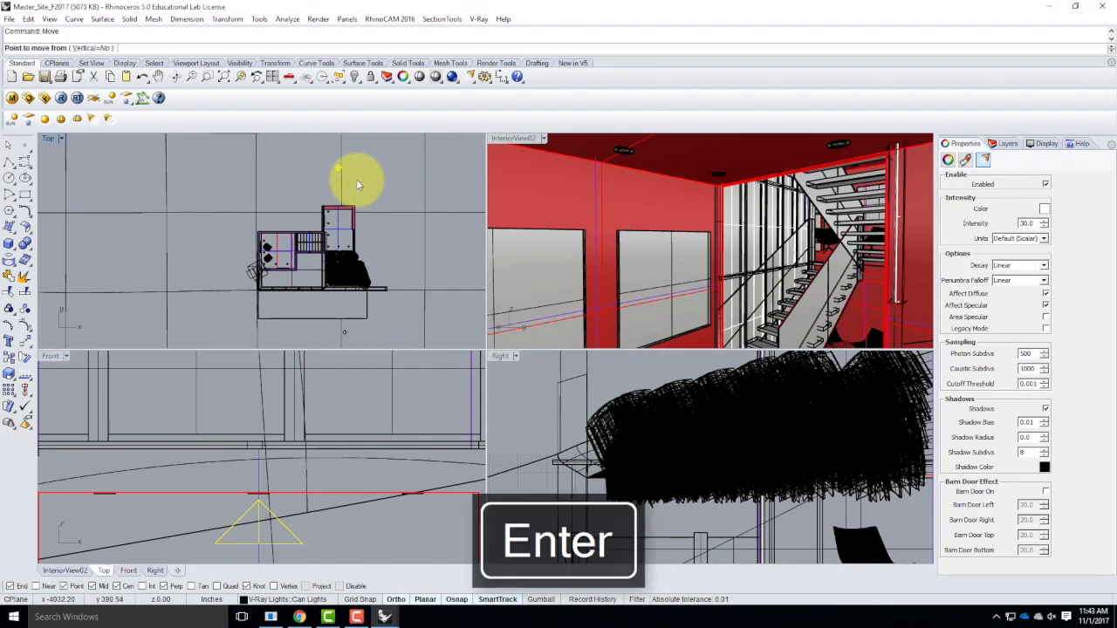
pyautogui.click(395, 163)
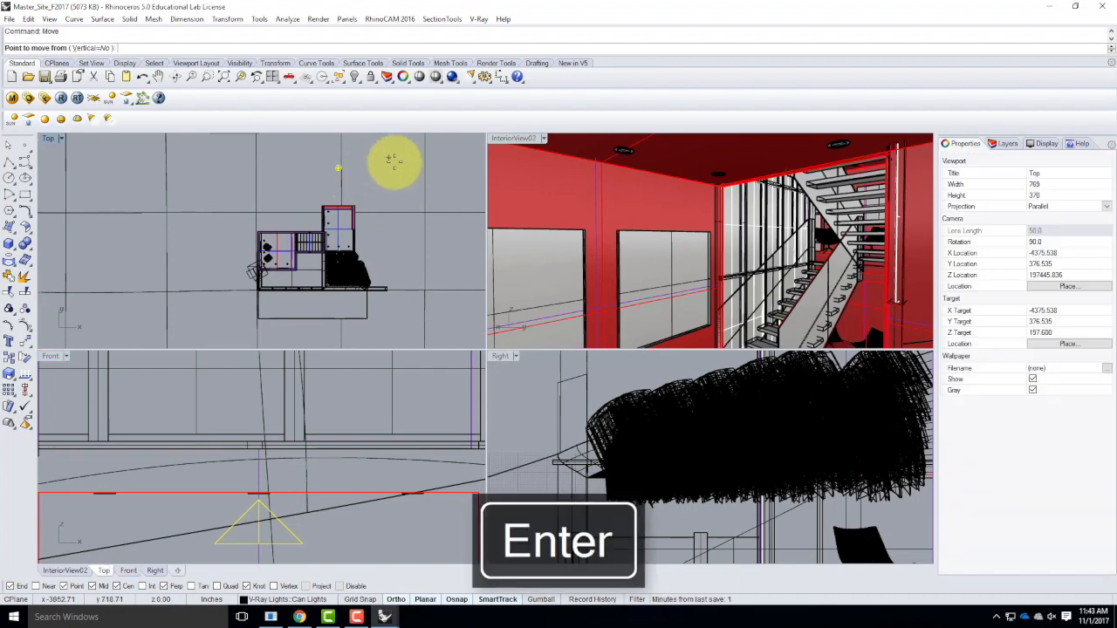
pyautogui.click(399, 244)
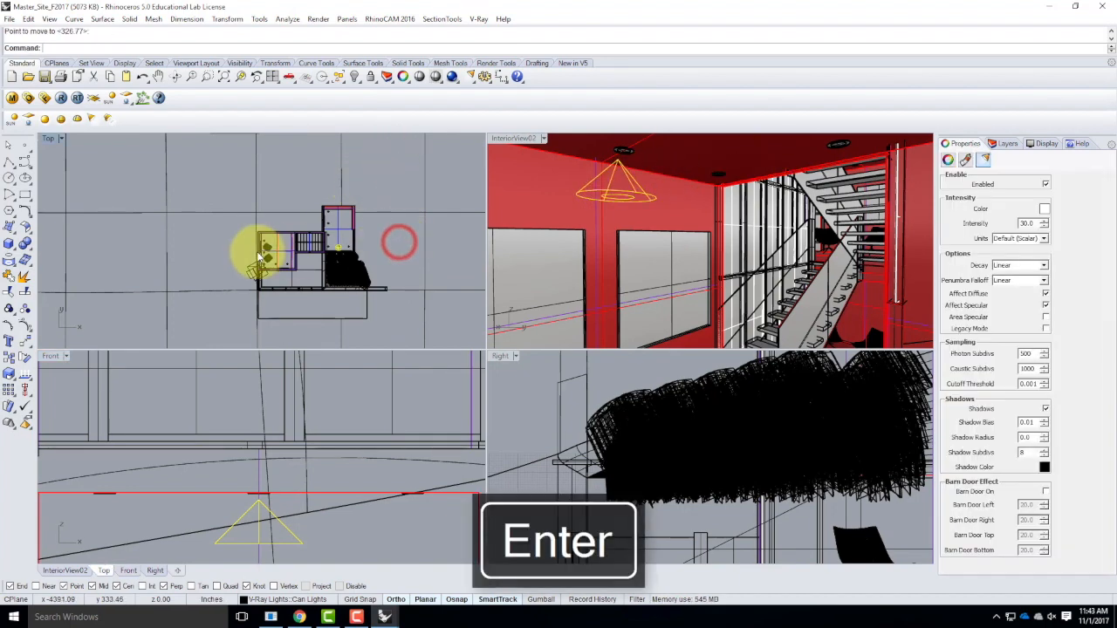
# Nudge the spotlight in the Top view so it is centered on the middle can light of the row.
pyautogui.scroll(4, 349, 242)
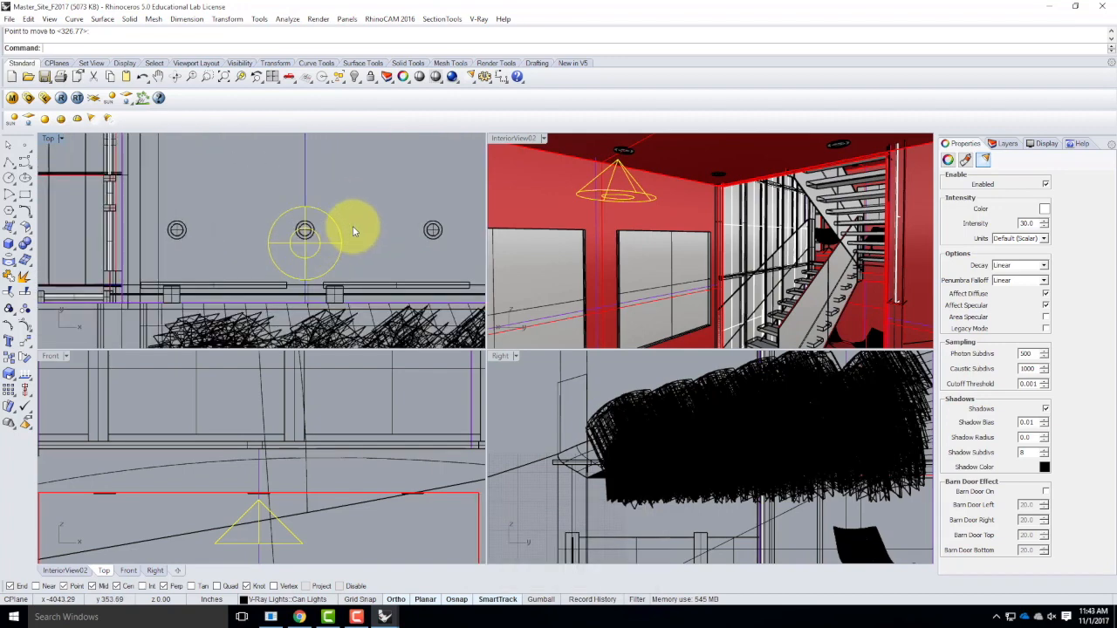
pyautogui.rightClick(352, 225)
pyautogui.click(376, 236)
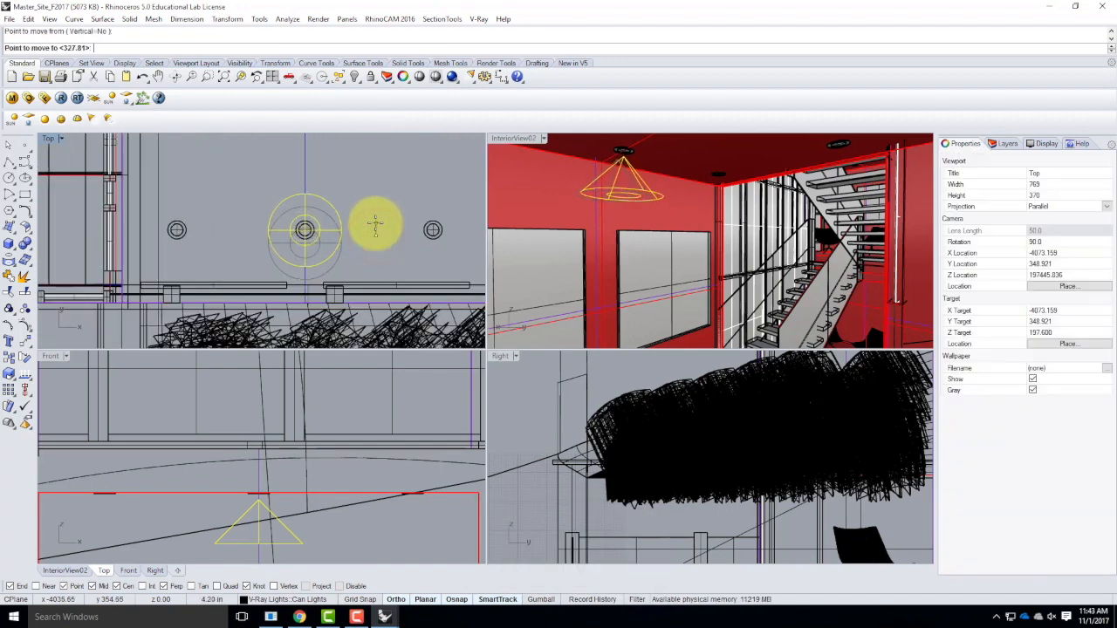
pyautogui.click(304, 230)
pyautogui.scroll(3, 306, 242)
pyautogui.scroll(2, 306, 241)
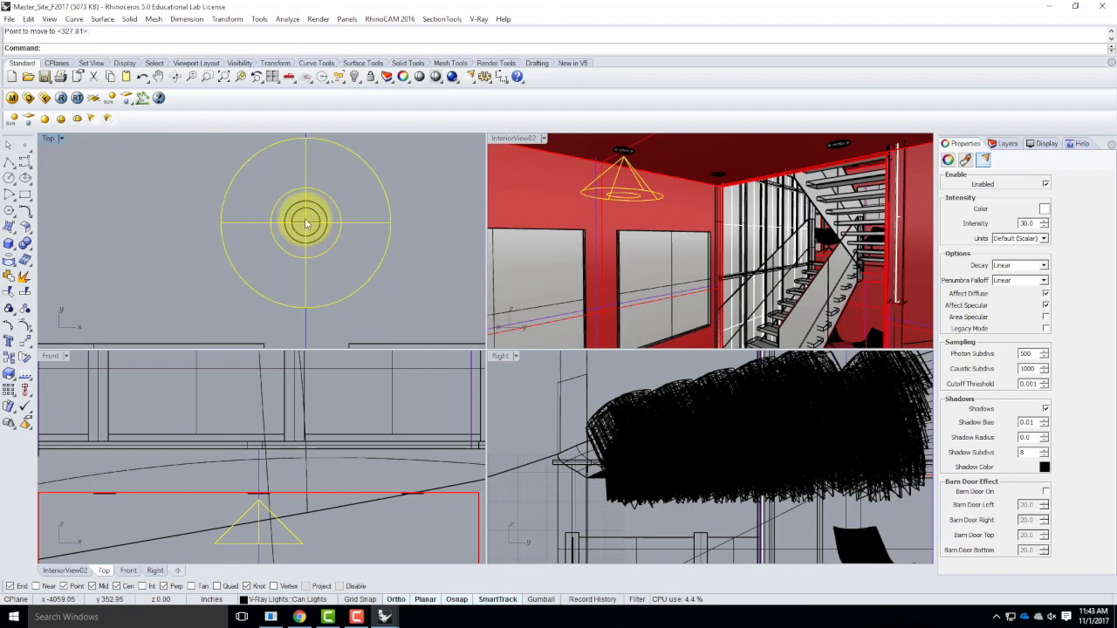
pyautogui.scroll(-3, 332, 200)
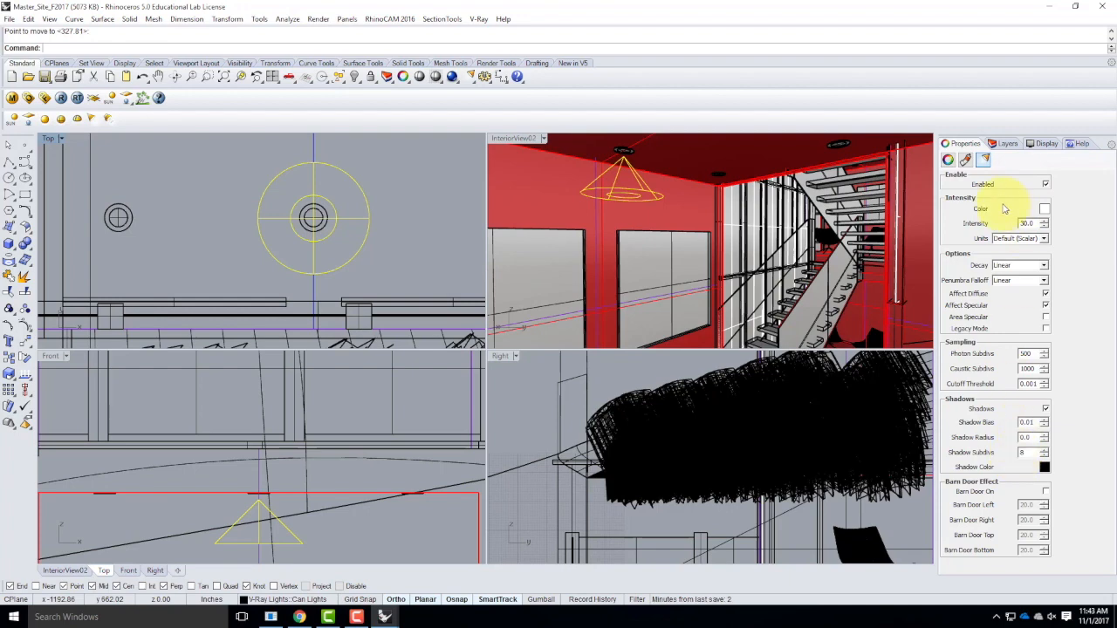
# Set the spotlight's color to a warm tone of RGB 255, 214, 170.
pyautogui.click(1044, 211)
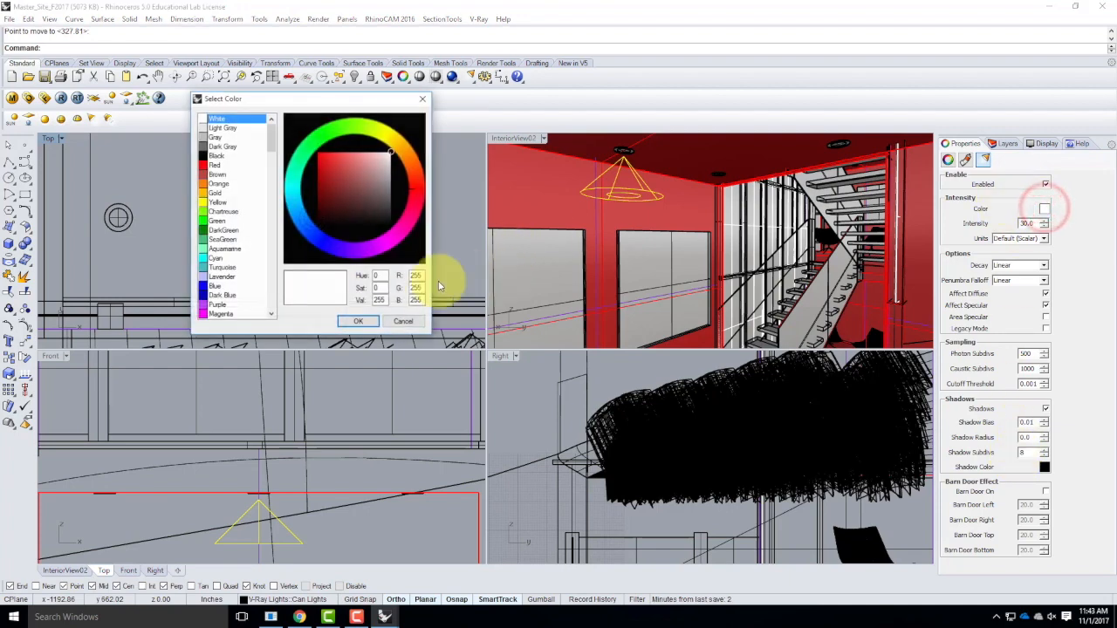
pyautogui.write('214')
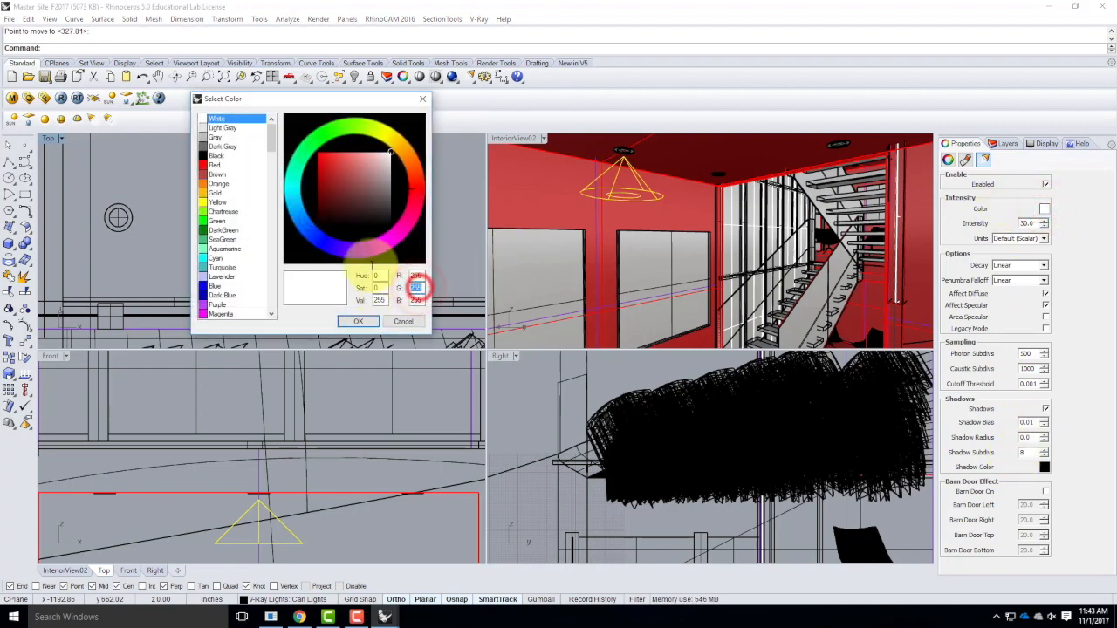
pyautogui.press('Tab')
pyautogui.write('170')
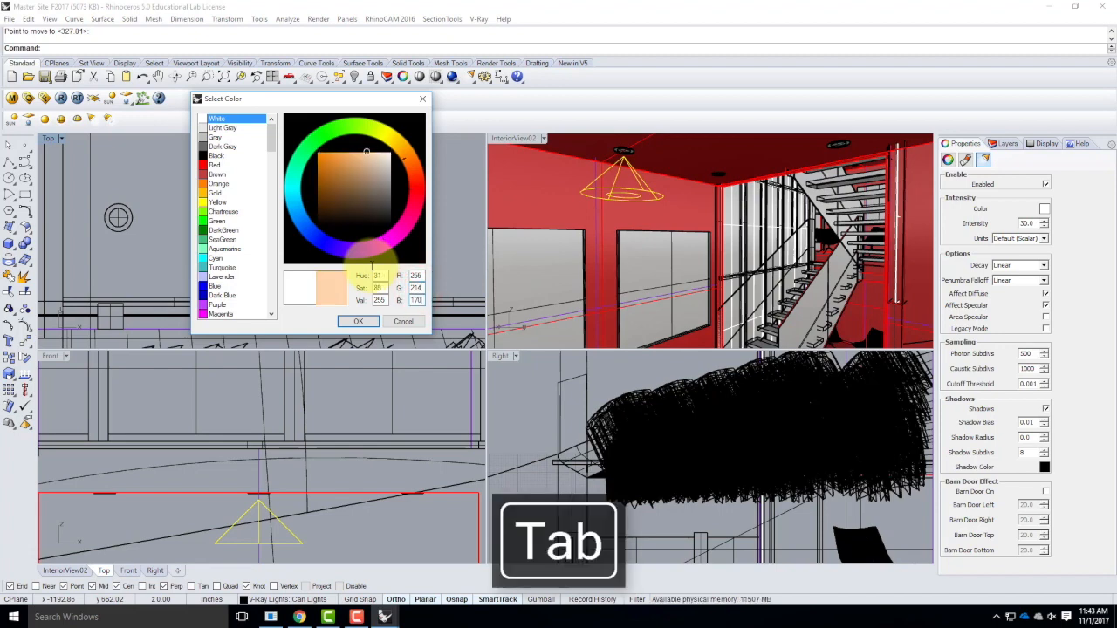
pyautogui.click(358, 322)
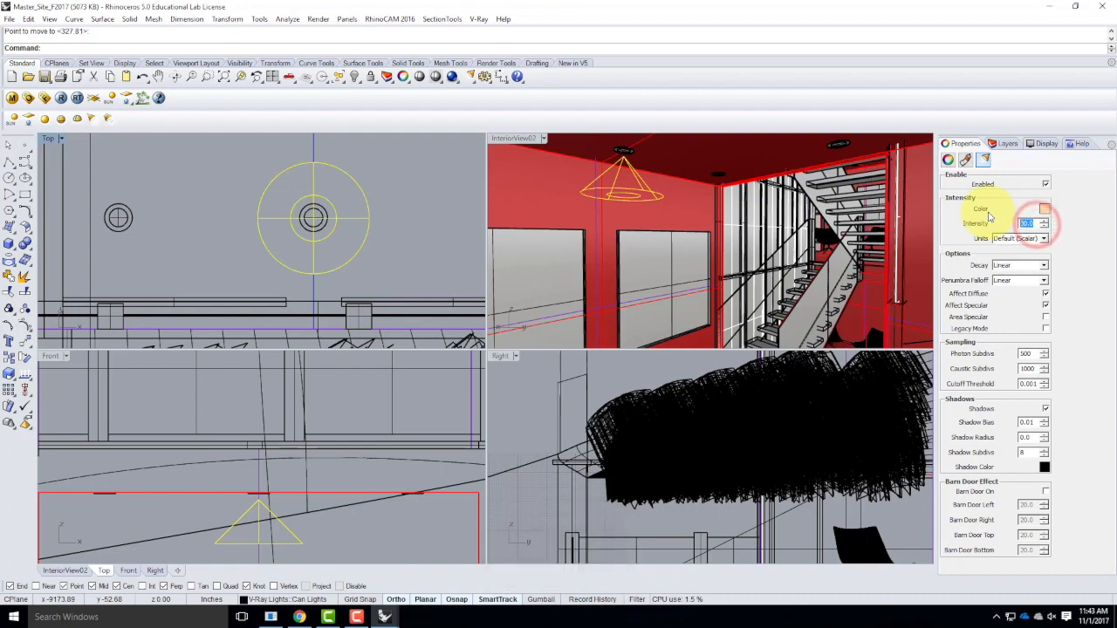
# Set the spotlight's intensity to 40 in Radiant power (W) units and its decay to Inverse Square.
pyautogui.click(1021, 241)
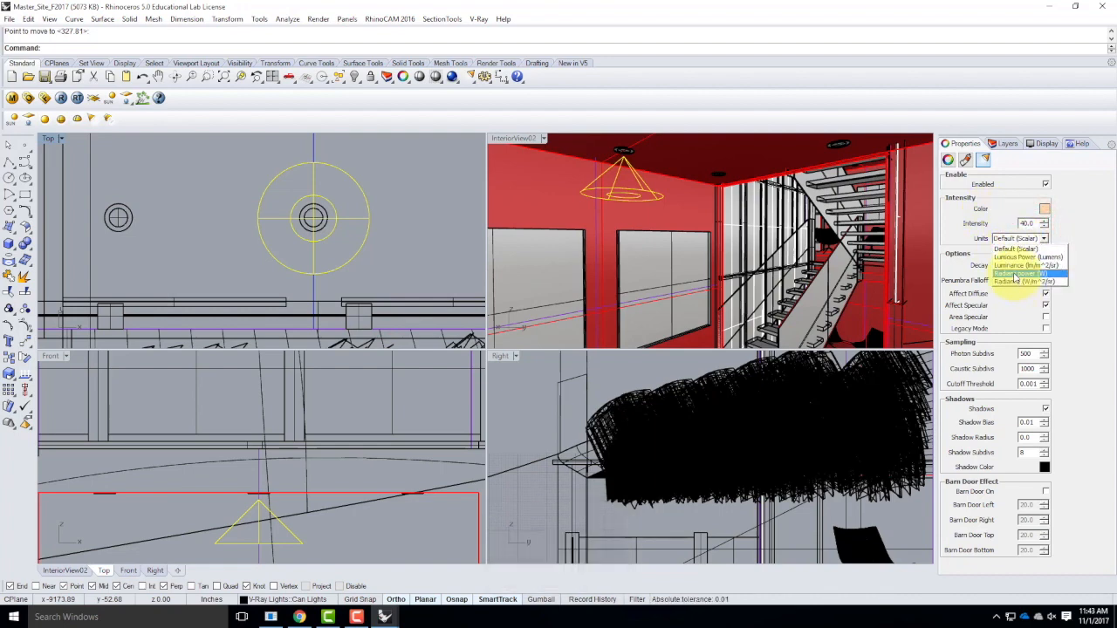
pyautogui.click(1013, 273)
pyautogui.click(997, 264)
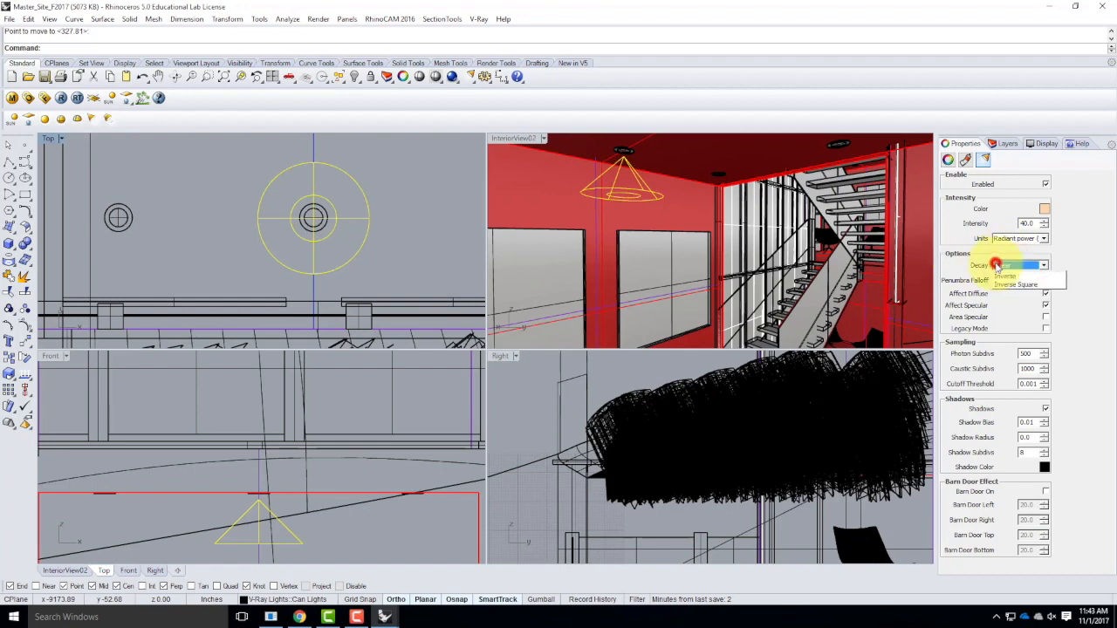
pyautogui.click(1003, 290)
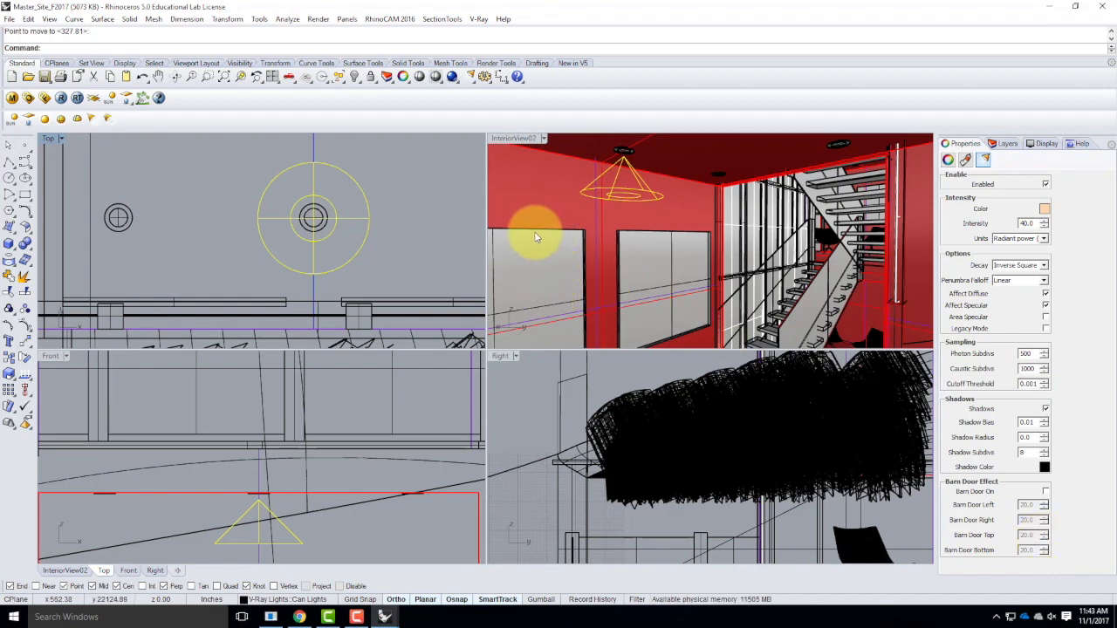
# With object snaps disabled, copy the spotlight from the middle can light onto the can lights on either side of it.
pyautogui.click(1008, 144)
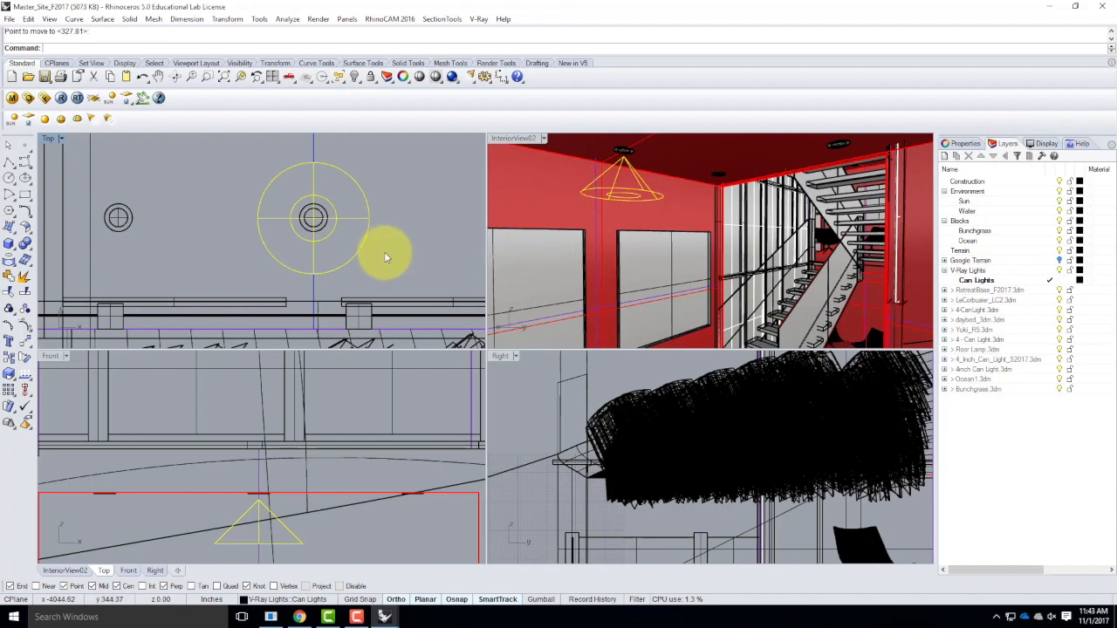
pyautogui.write('copy')
pyautogui.press('Return')
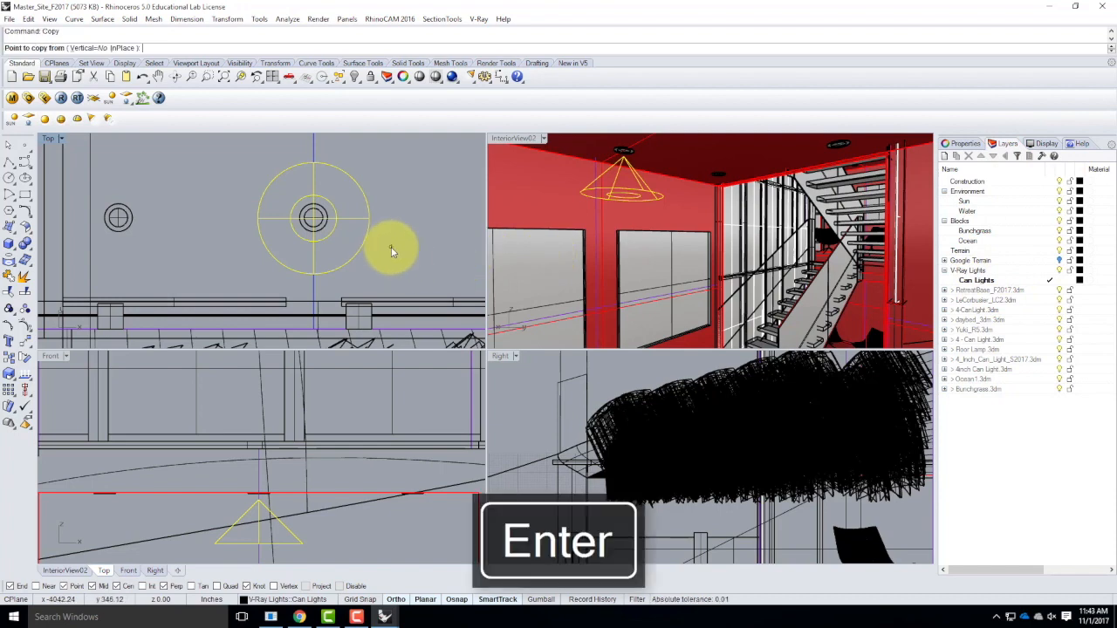
pyautogui.click(346, 586)
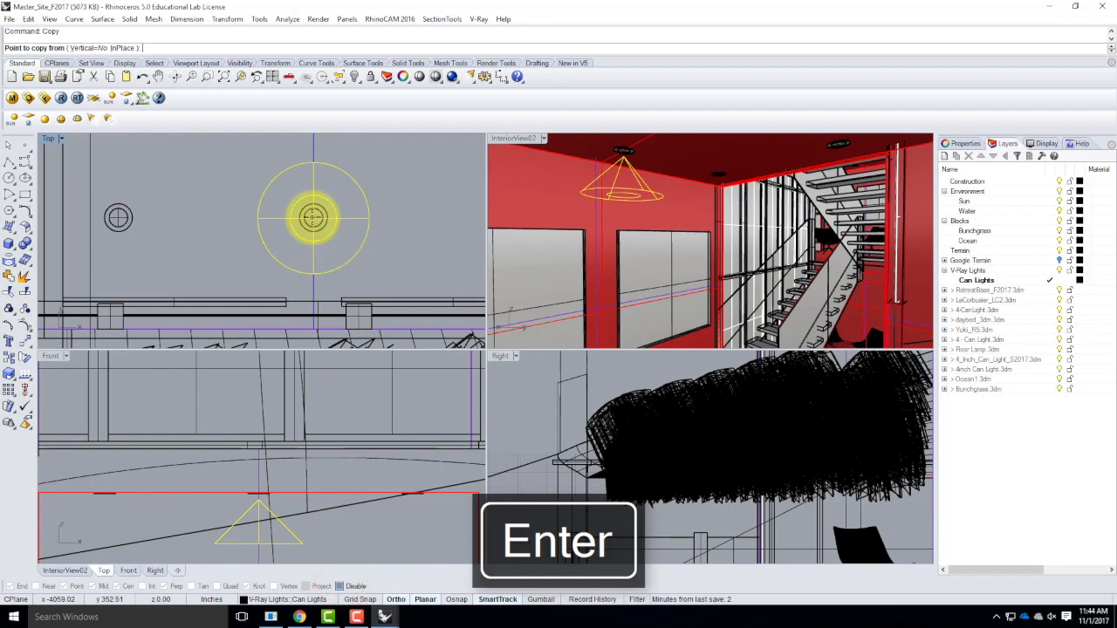
pyautogui.click(312, 218)
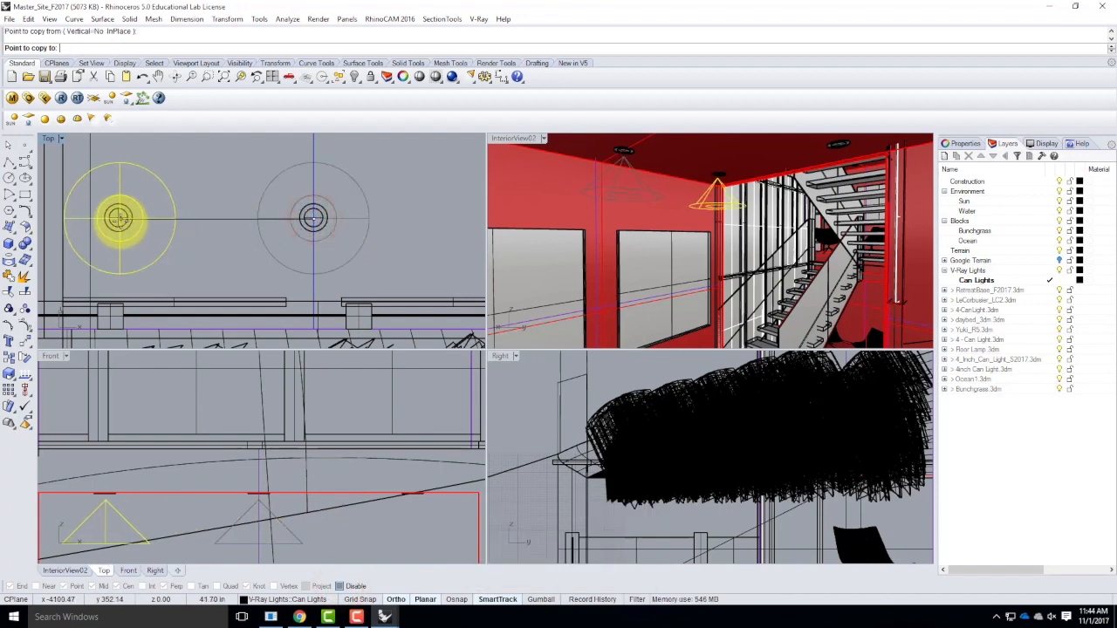
pyautogui.click(117, 218)
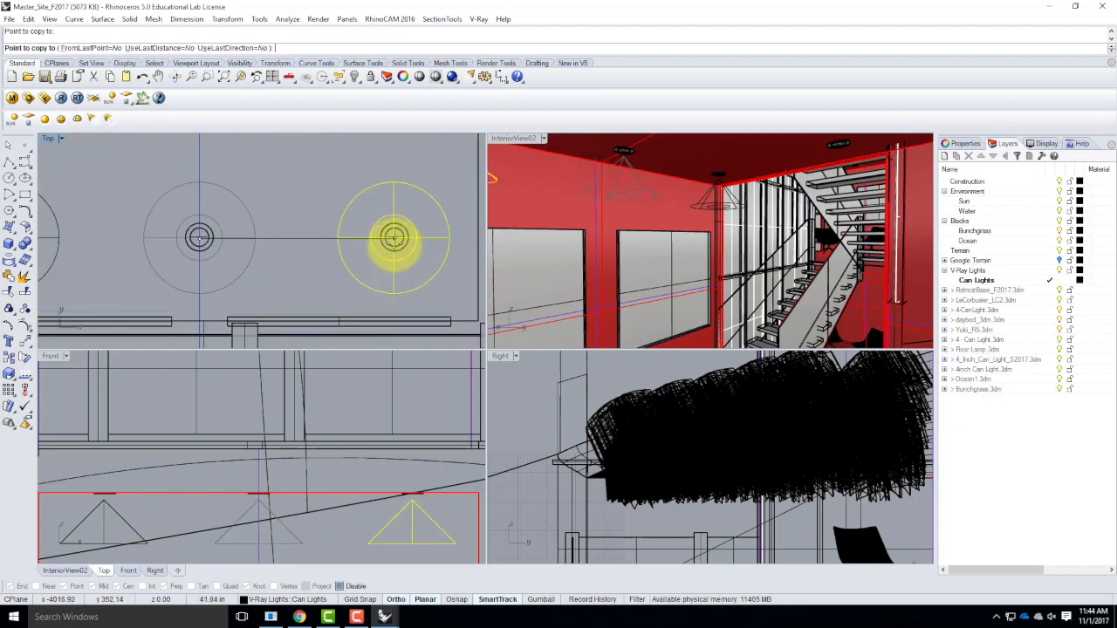
pyautogui.click(394, 240)
pyautogui.scroll(-5, 399, 279)
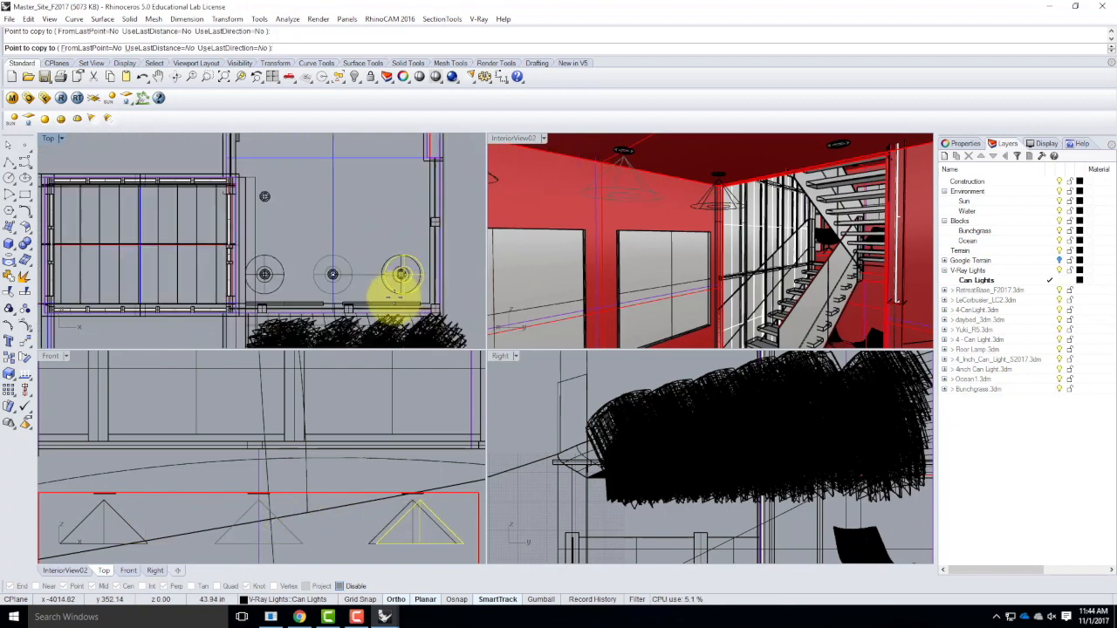
# Turn Ortho off and place further spotlight copies on the three remaining can lights along the room's side wall.
pyautogui.click(398, 600)
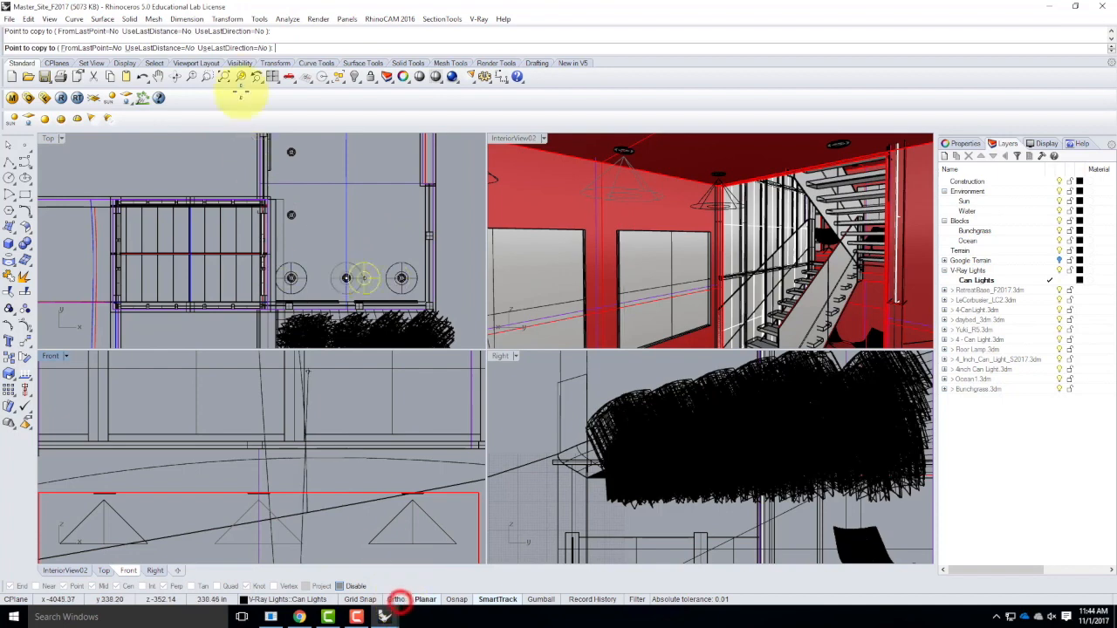
pyautogui.scroll(5, 300, 242)
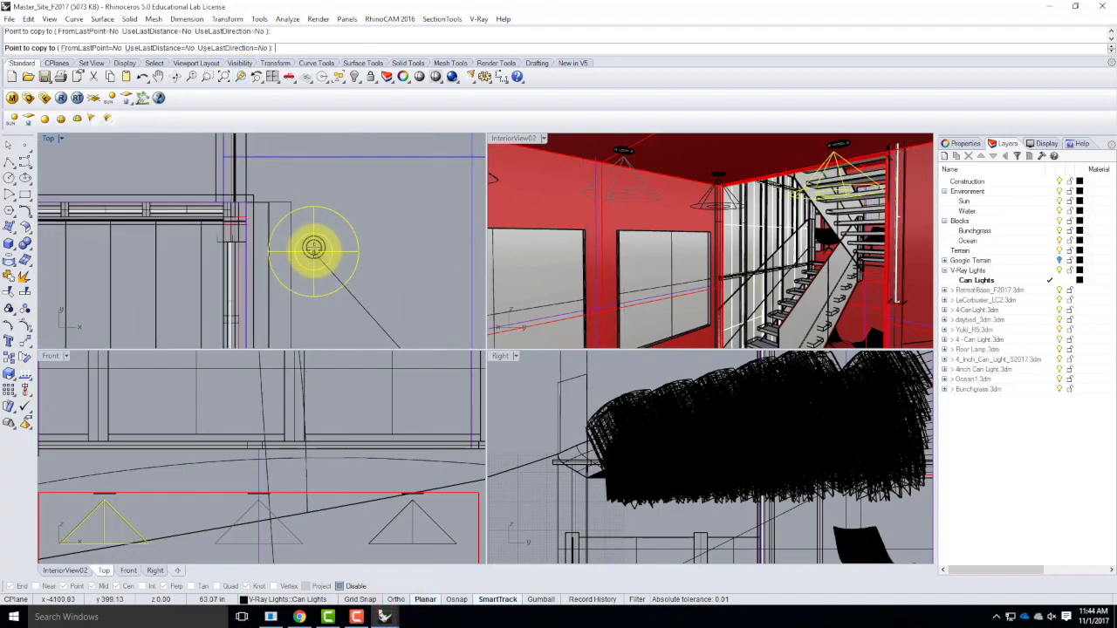
pyautogui.click(314, 247)
pyautogui.scroll(-6, 314, 292)
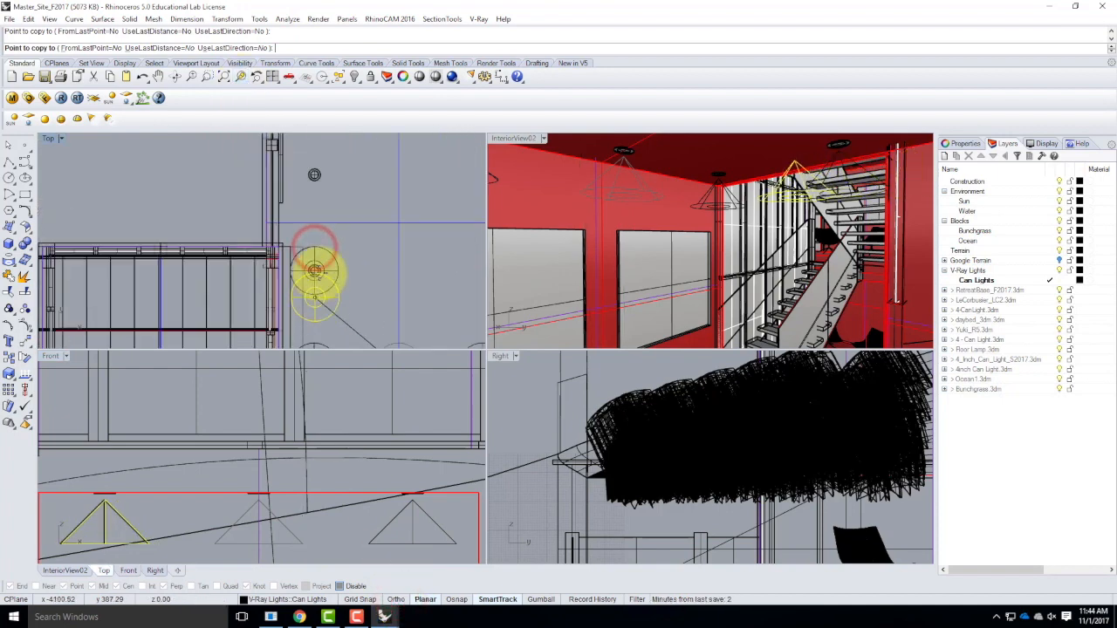
pyautogui.scroll(6, 317, 172)
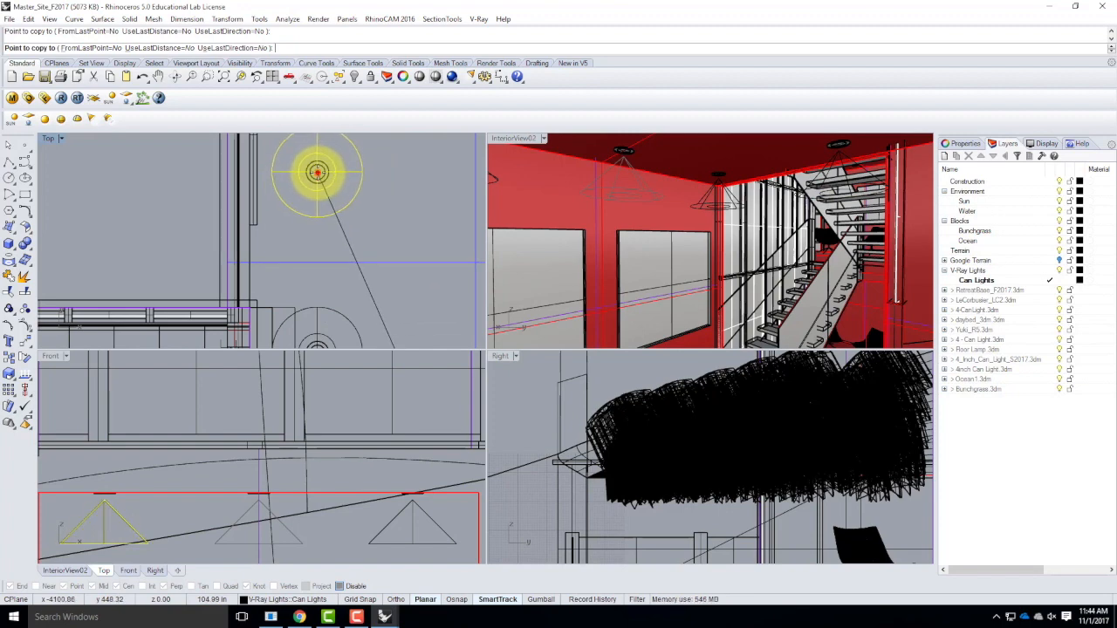
pyautogui.scroll(-3, 339, 272)
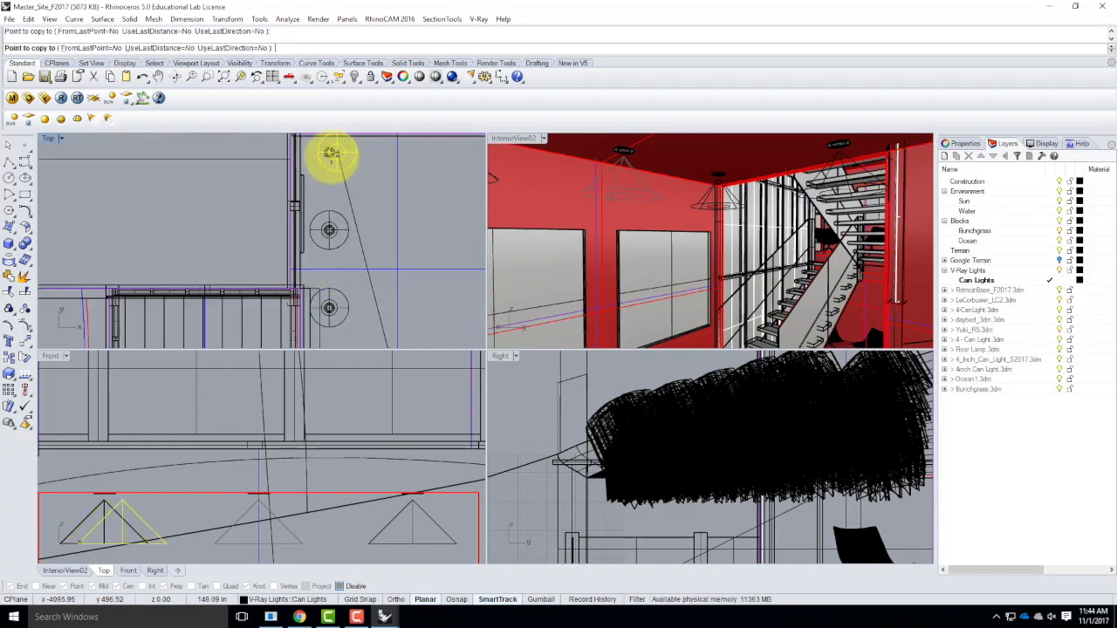
pyautogui.scroll(5, 331, 154)
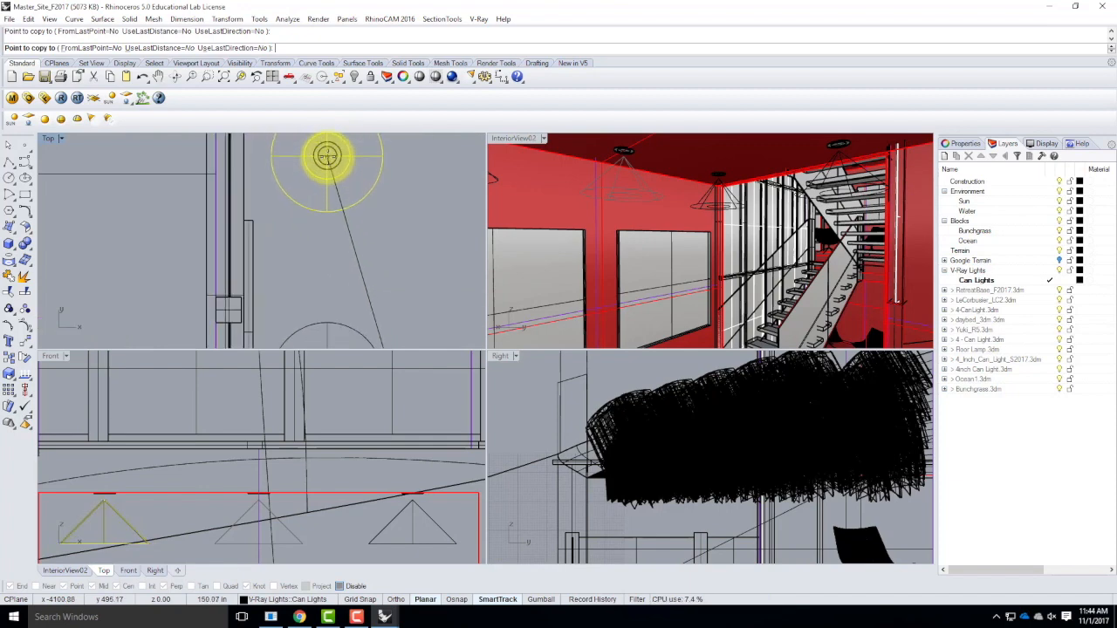
# Place spotlight copies on the two can lights beside the chairs in the other room.
pyautogui.scroll(-6, 449, 232)
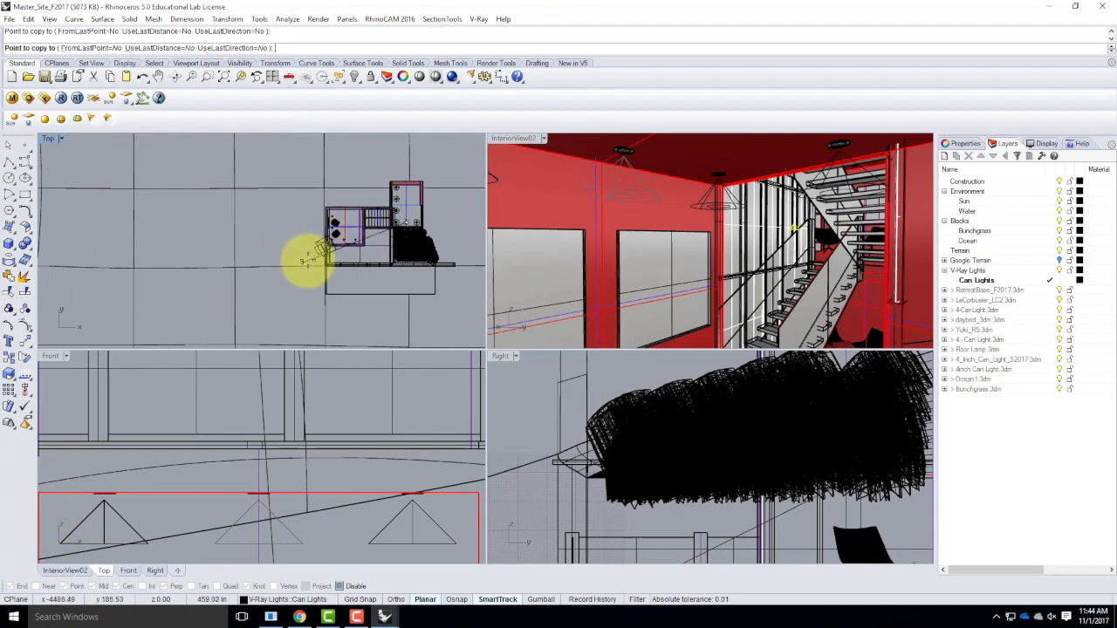
pyautogui.scroll(5, 320, 214)
pyautogui.scroll(2, 310, 199)
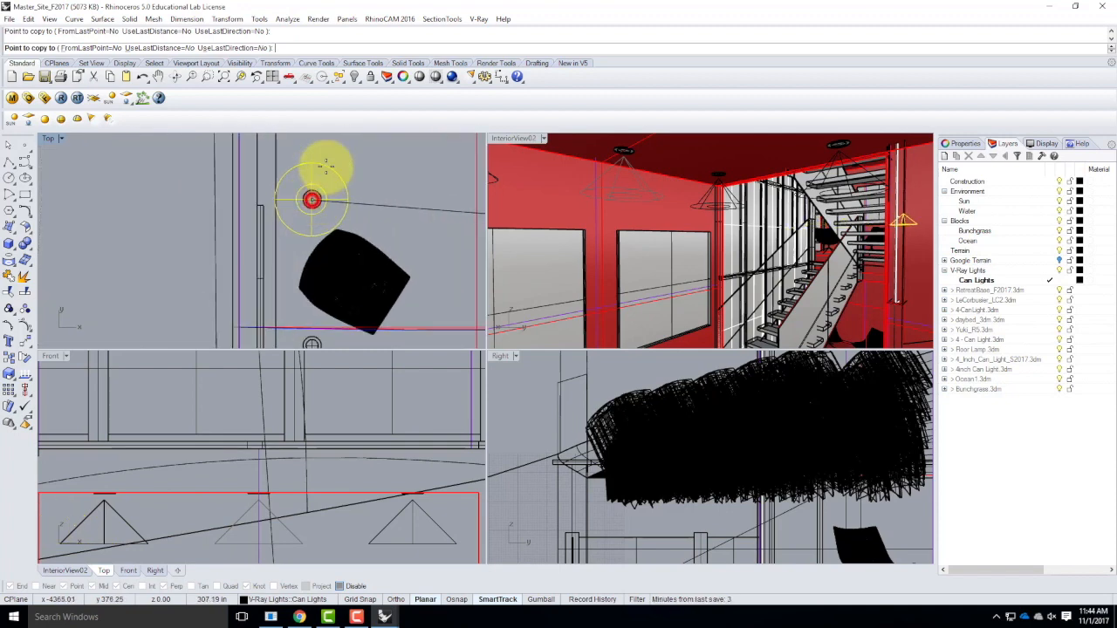
pyautogui.scroll(-2, 312, 200)
pyautogui.scroll(2, 316, 260)
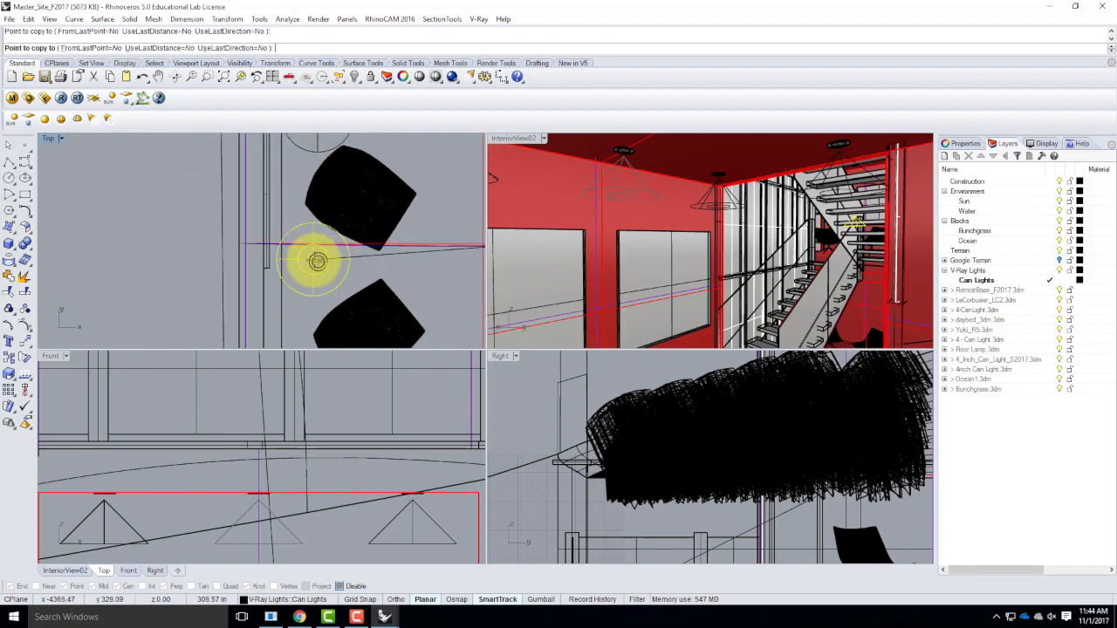
pyautogui.scroll(1, 318, 262)
pyautogui.click(321, 262)
pyautogui.scroll(-8, 348, 195)
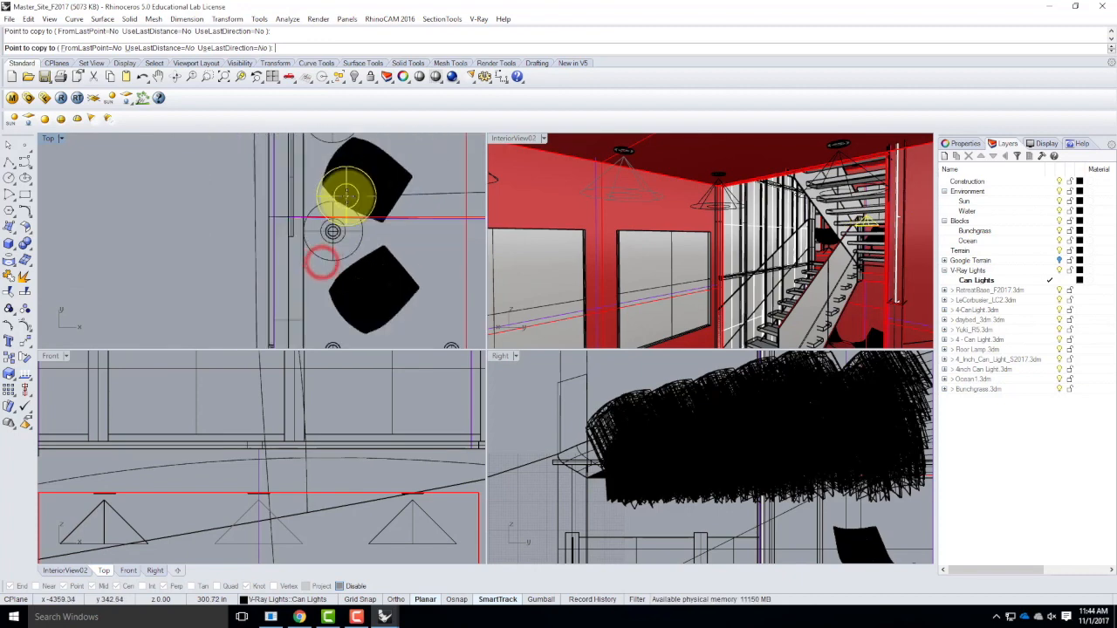
# Place another spotlight copy centered on the next can light along that wall, past the second chair.
pyautogui.scroll(6, 338, 294)
pyautogui.scroll(4, 340, 299)
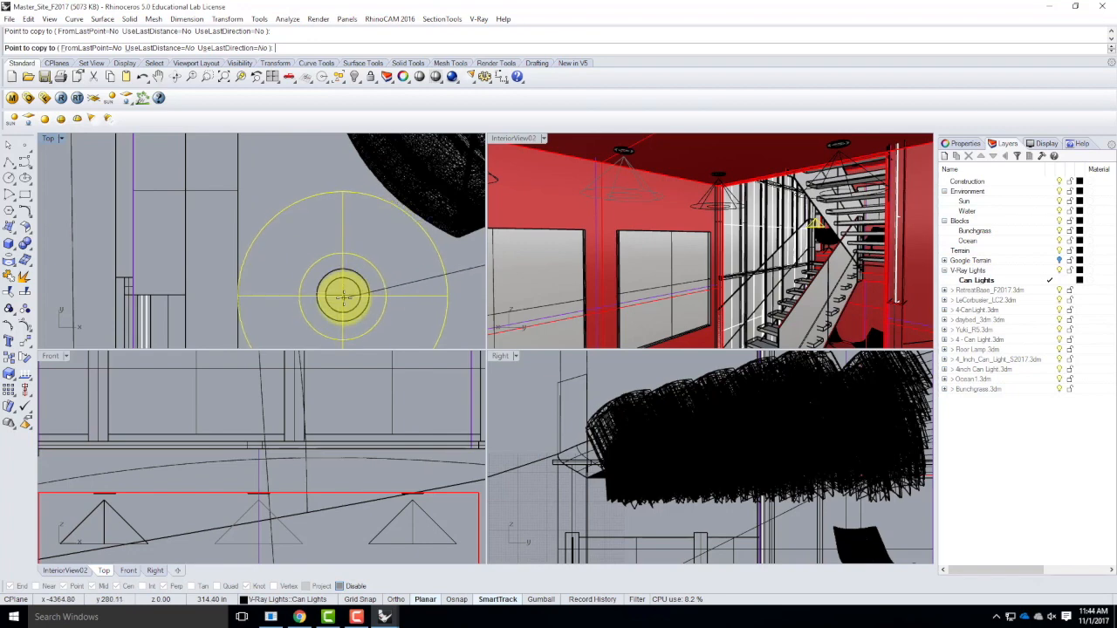
pyautogui.click(343, 298)
pyautogui.scroll(-12, 327, 230)
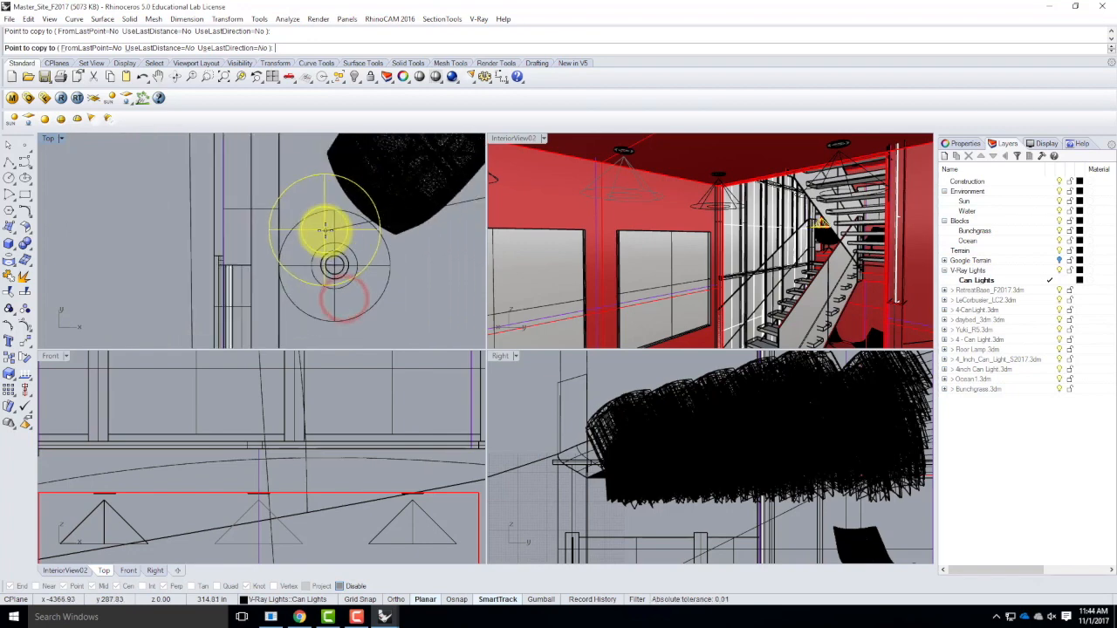
# Place spotlight copies on the last two can lights along the adjoining wall in the chair room and end the copying.
pyautogui.scroll(5, 405, 240)
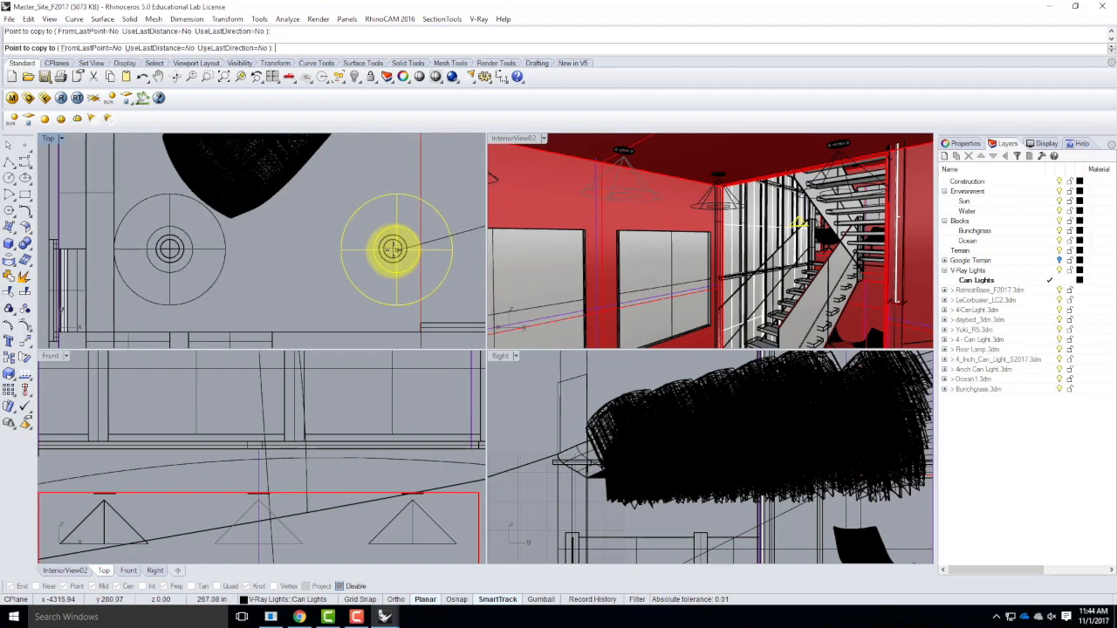
pyautogui.click(393, 249)
pyautogui.scroll(-6, 308, 248)
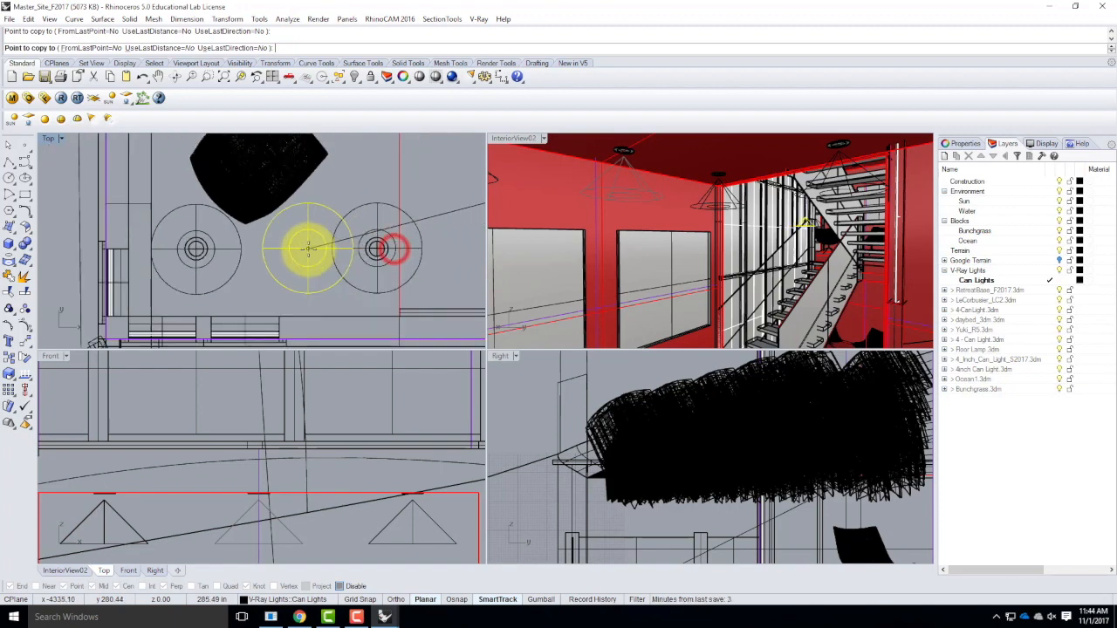
pyautogui.scroll(4, 471, 252)
pyautogui.scroll(4, 465, 250)
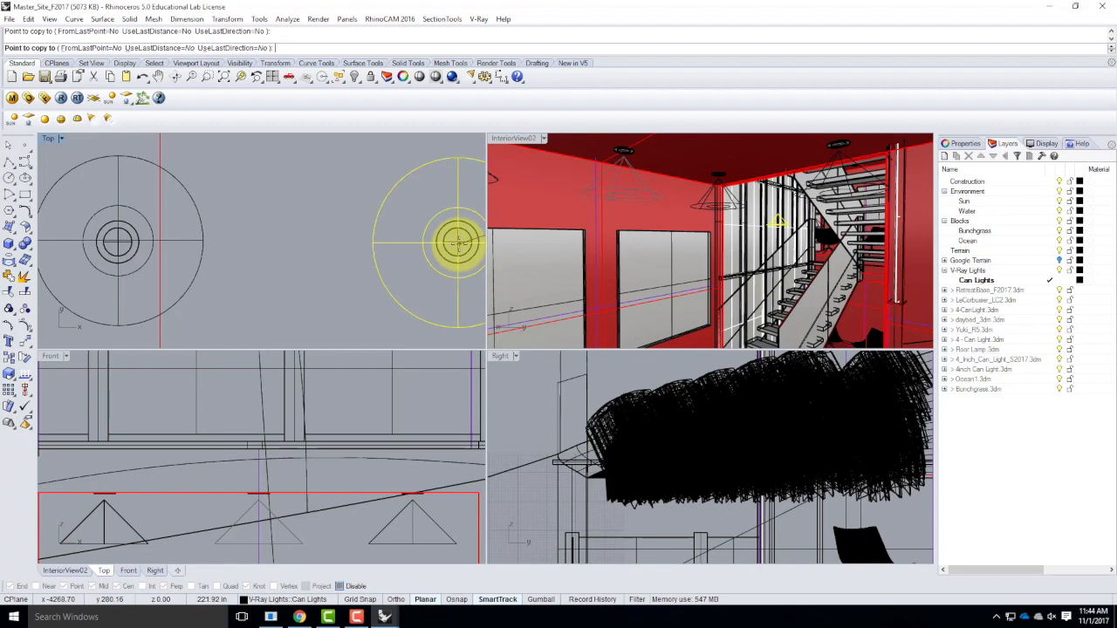
pyautogui.click(459, 244)
pyautogui.scroll(-5, 350, 212)
pyautogui.scroll(3, 341, 250)
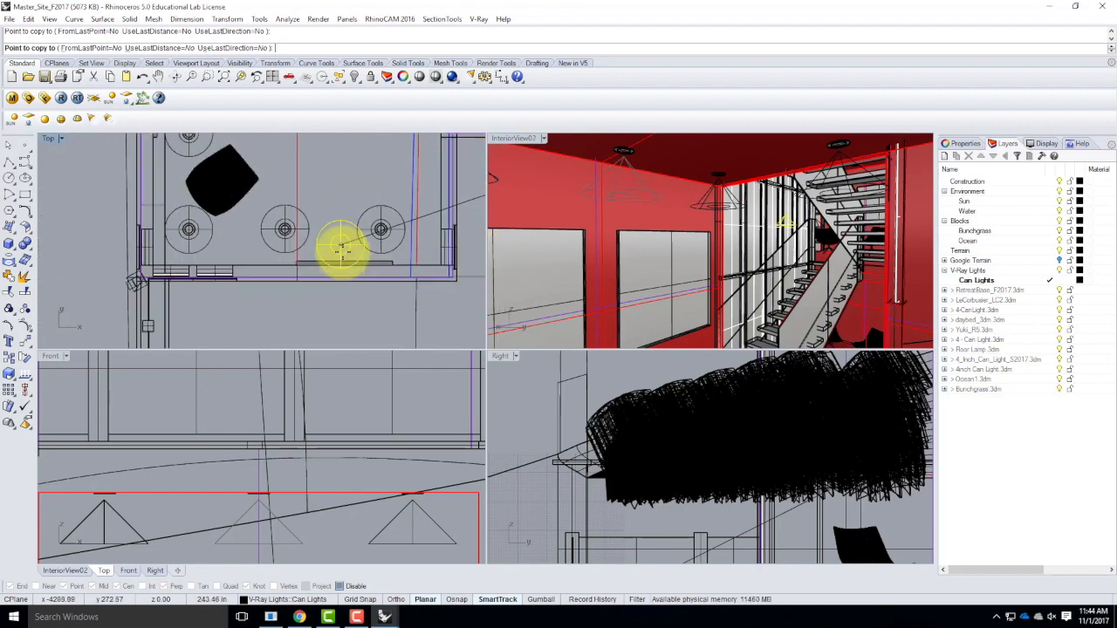
pyautogui.scroll(-4, 362, 261)
pyautogui.press('Escape')
# Select the chair room's five spotlights and move them straight down to just below the lower floor's ceiling.
pyautogui.click(362, 253)
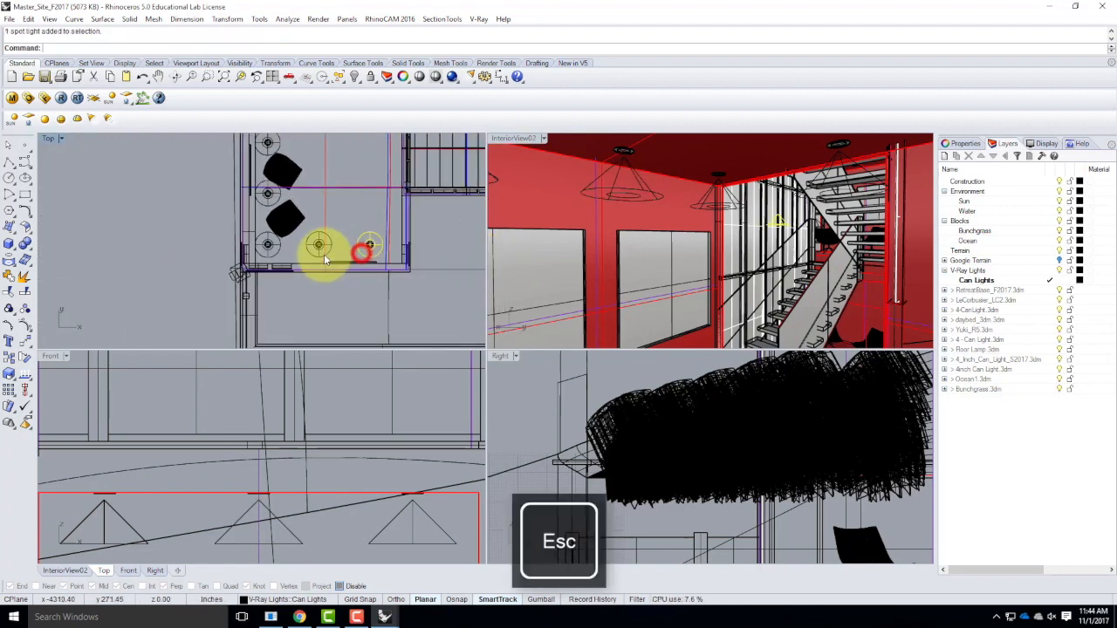
pyautogui.keyDown('shift'); pyautogui.click(324, 256); pyautogui.keyUp('shift')
pyautogui.click(365, 288)
pyautogui.keyDown('shift'); pyautogui.click(273, 256); pyautogui.keyUp('shift')
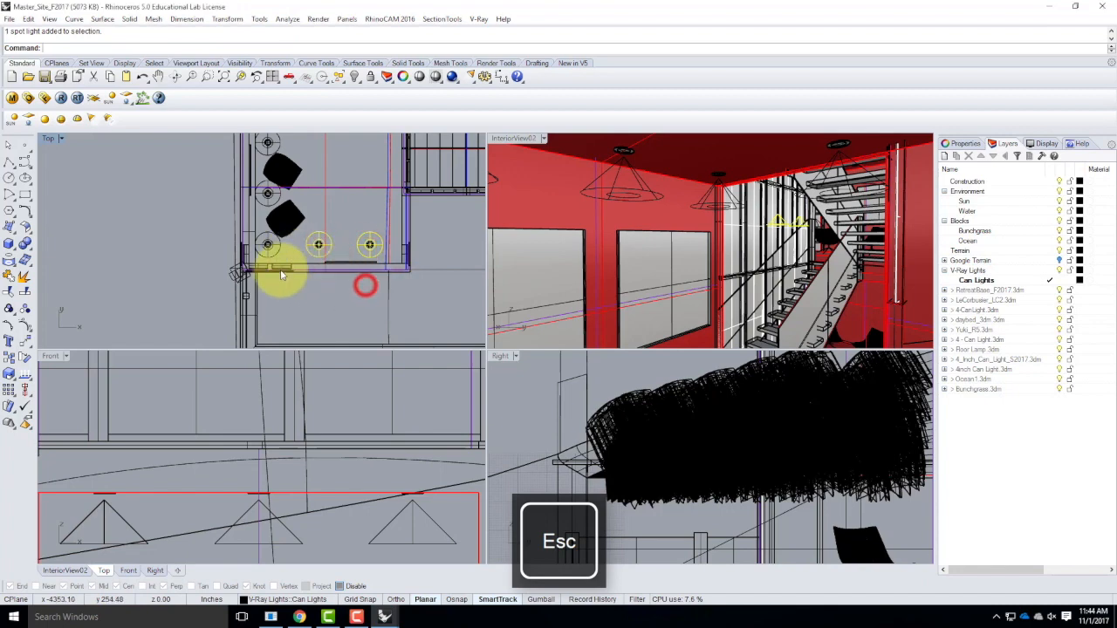
pyautogui.keyDown('shift'); pyautogui.click(262, 203); pyautogui.keyUp('shift')
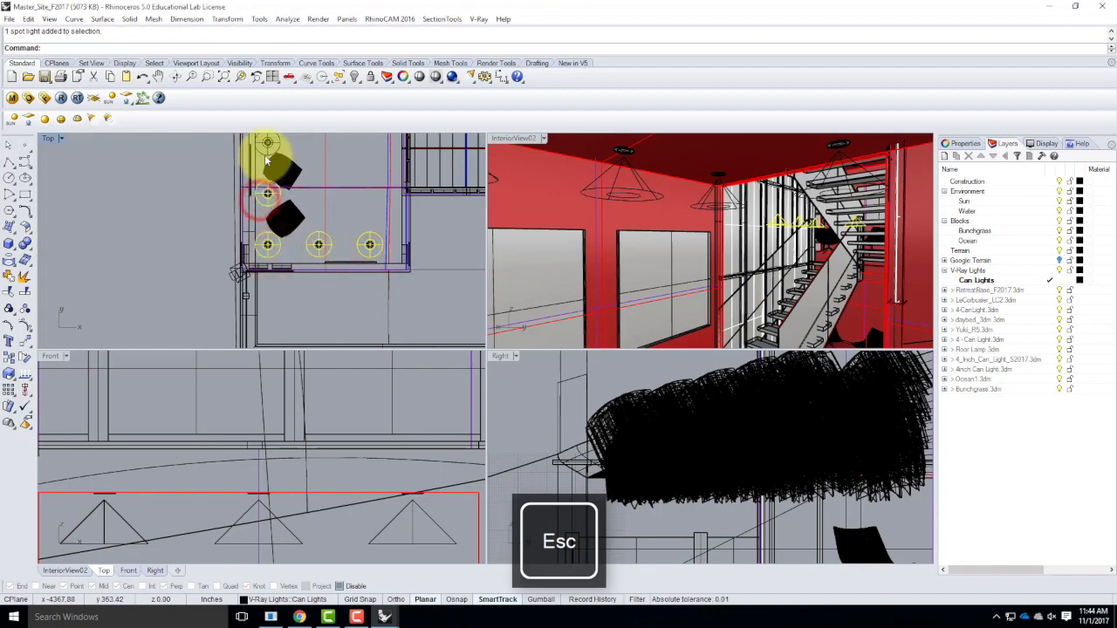
pyautogui.keyDown('shift'); pyautogui.click(266, 156); pyautogui.keyUp('shift')
pyautogui.scroll(-4, 297, 253)
pyautogui.scroll(4, 291, 200)
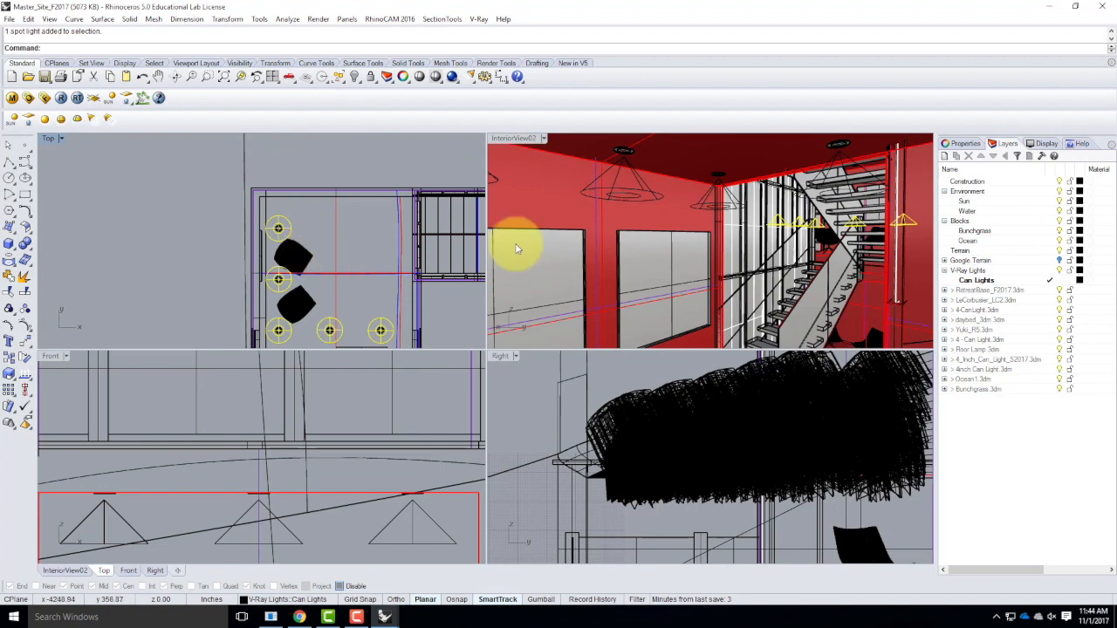
pyautogui.scroll(-5, 374, 393)
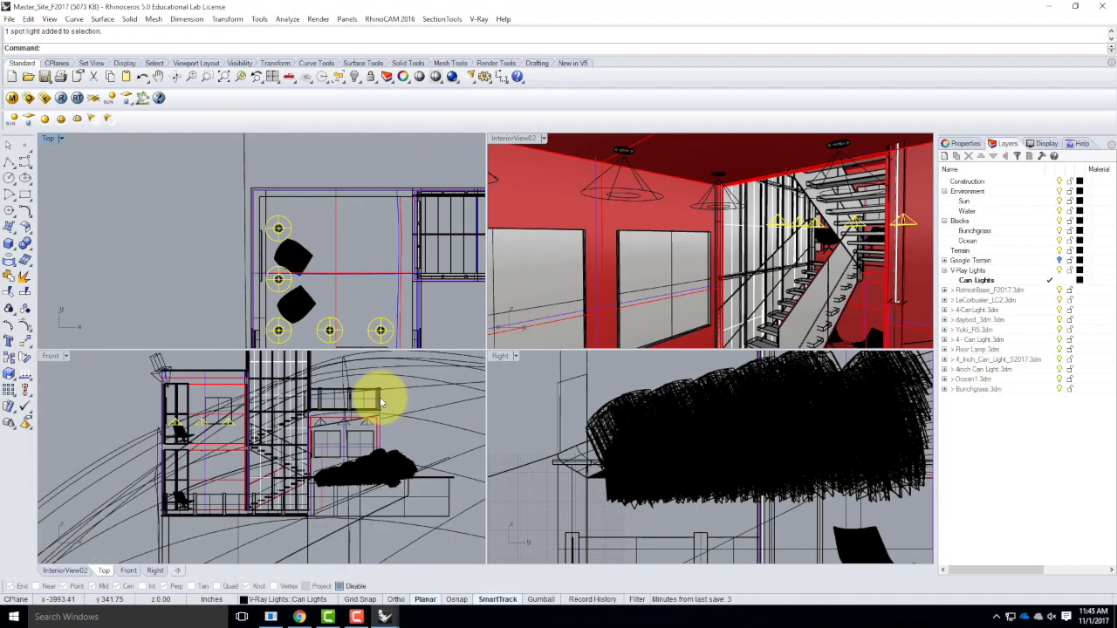
pyautogui.scroll(3, 170, 473)
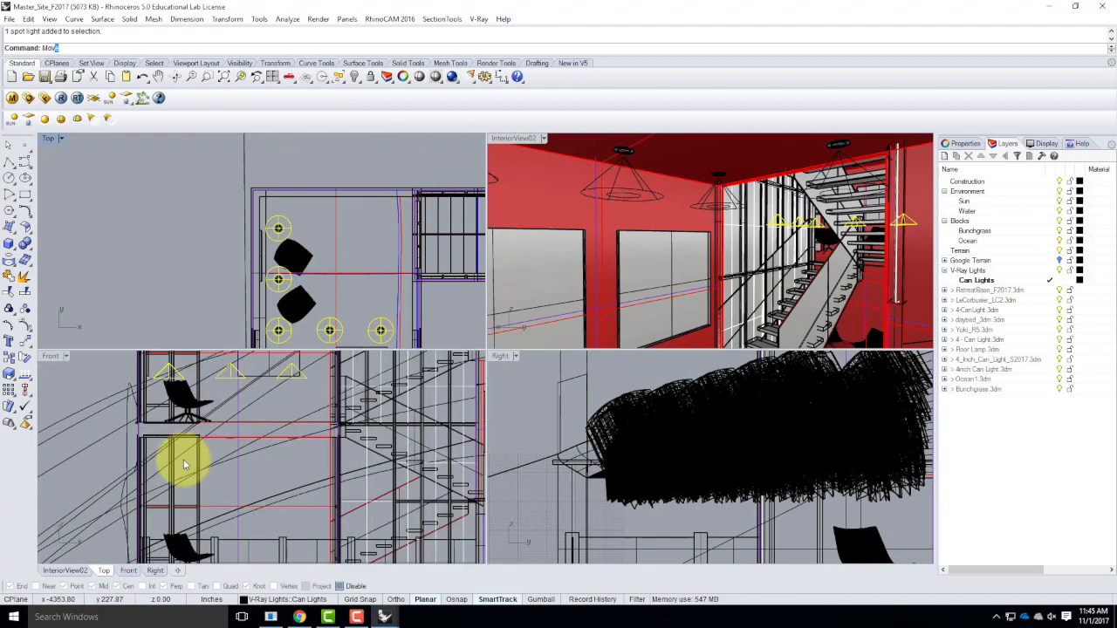
pyautogui.press('Return')
pyautogui.scroll(-3, 149, 414)
pyautogui.click(116, 395)
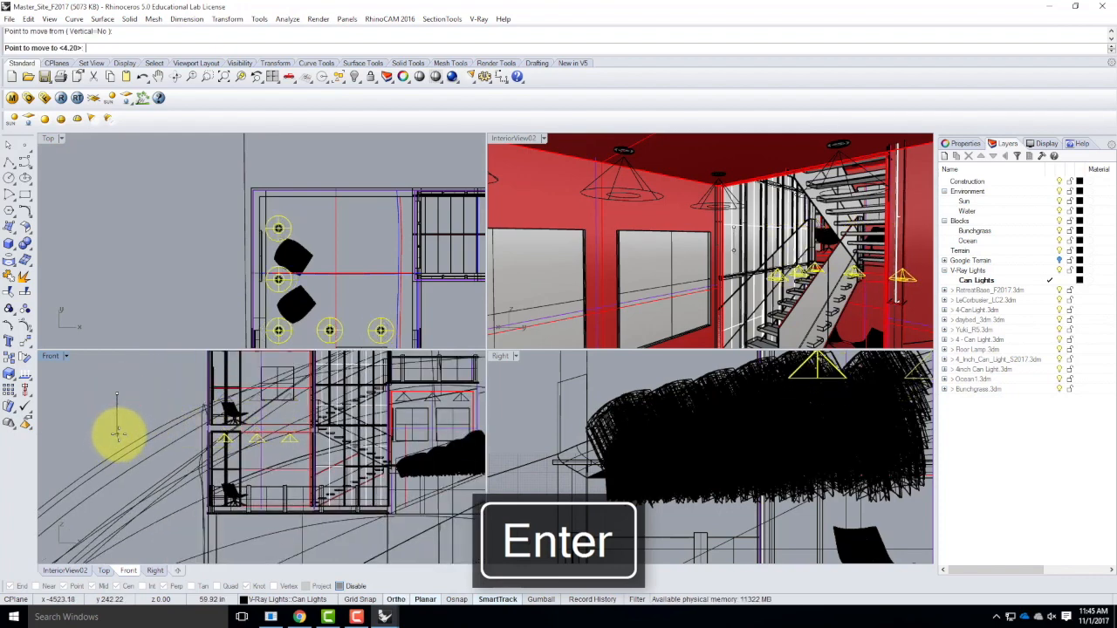
pyautogui.click(119, 437)
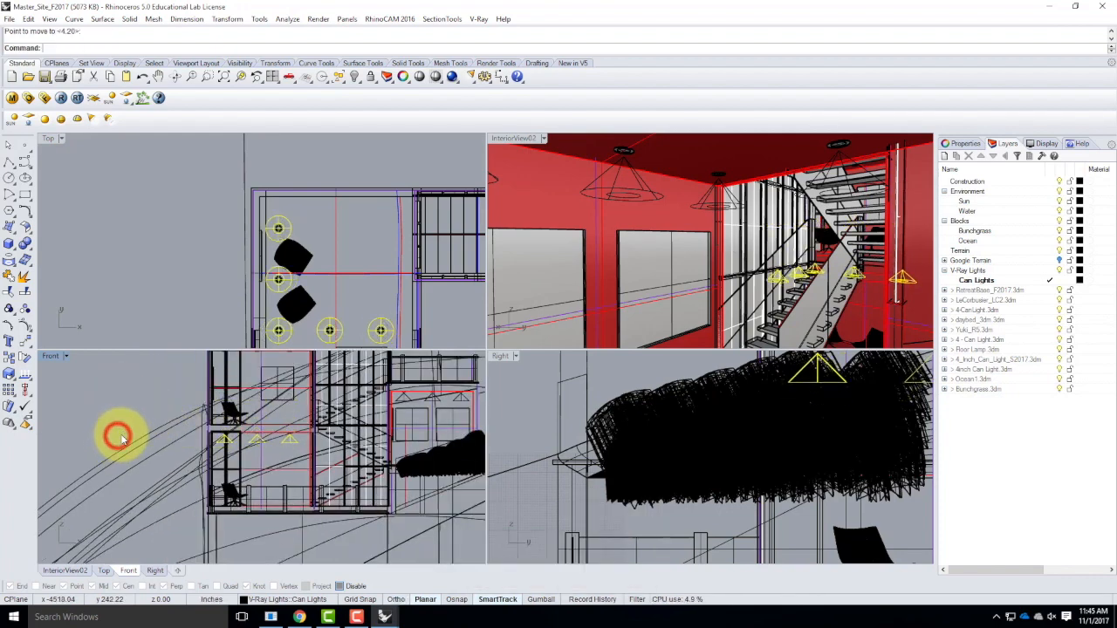
# Copy the five spotlights straight up about 118 in to the upper floor's ceiling, then clear the selection.
pyautogui.press('Return')
pyautogui.click(121, 433)
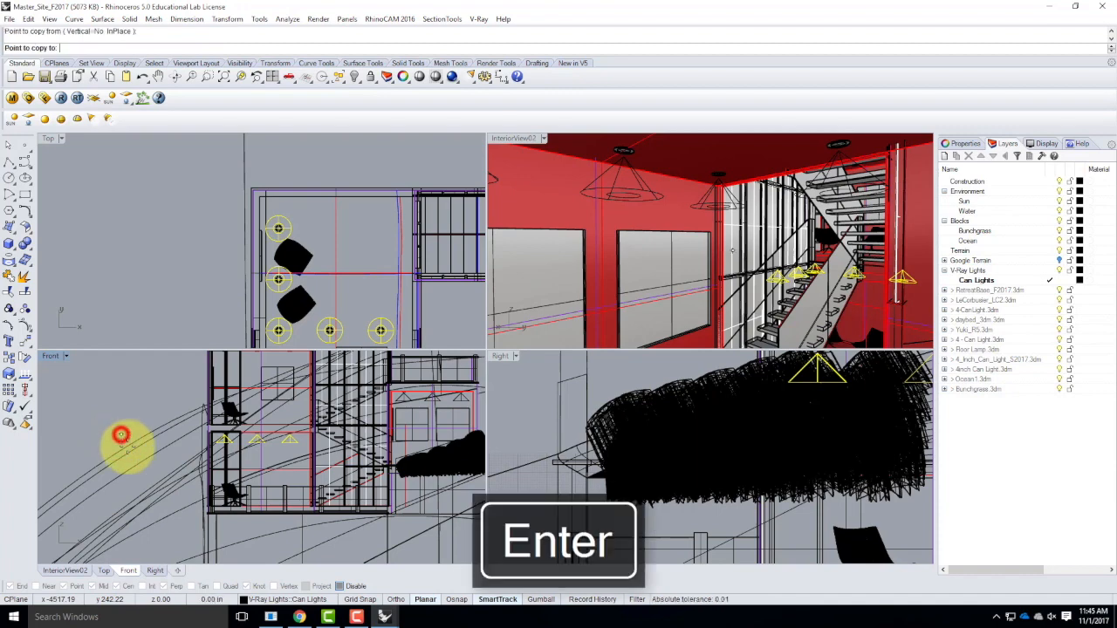
pyautogui.scroll(-3, 123, 436)
pyautogui.scroll(3, 136, 397)
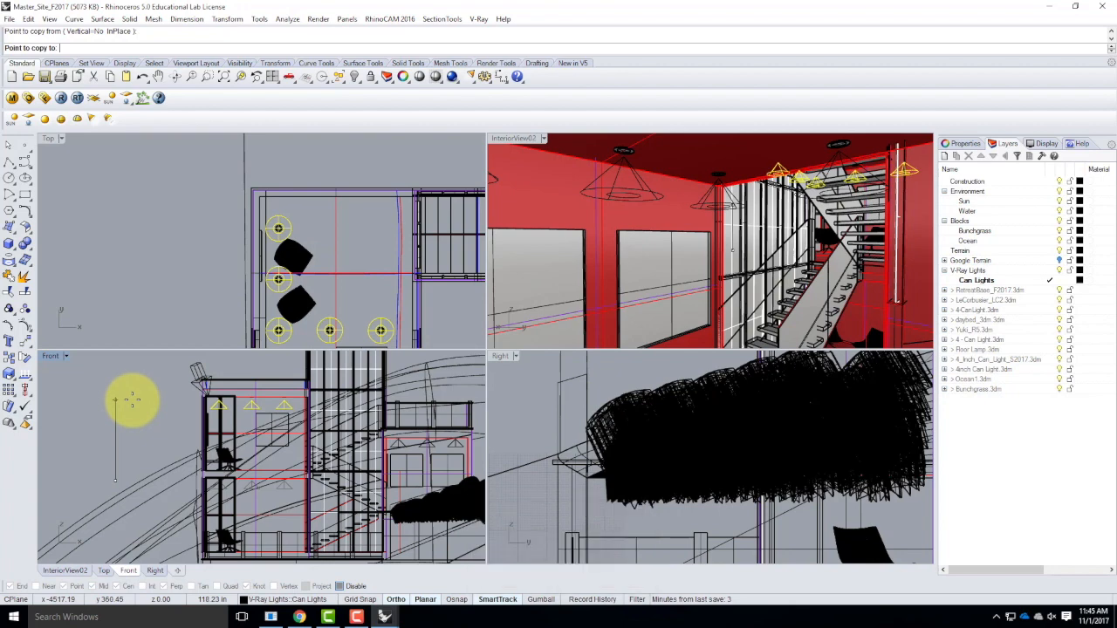
pyautogui.click(131, 400)
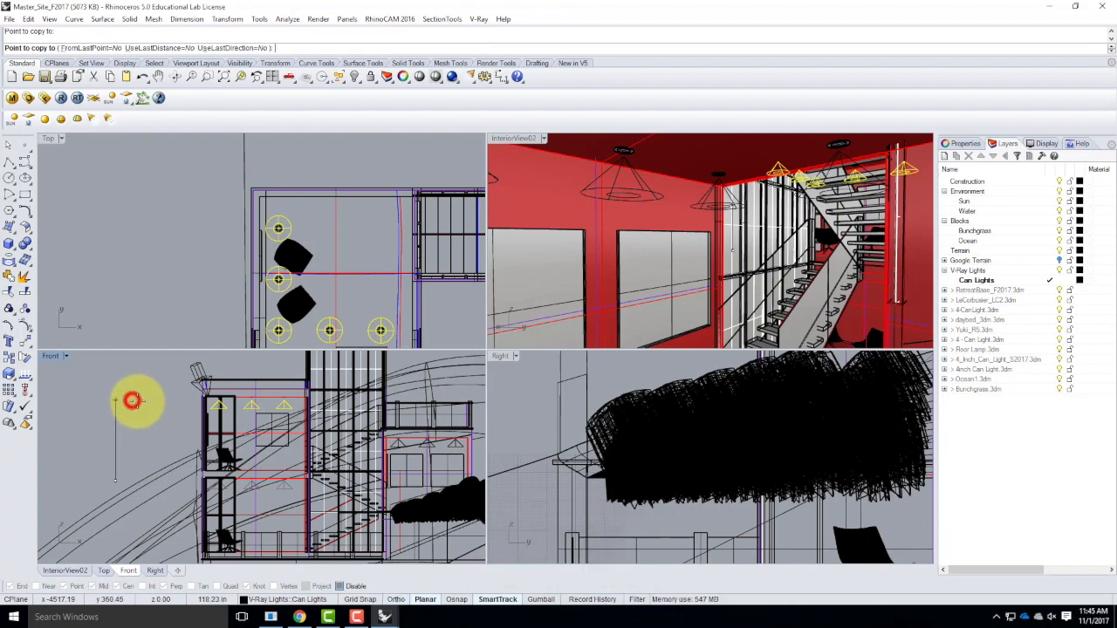
pyautogui.press('Escape')
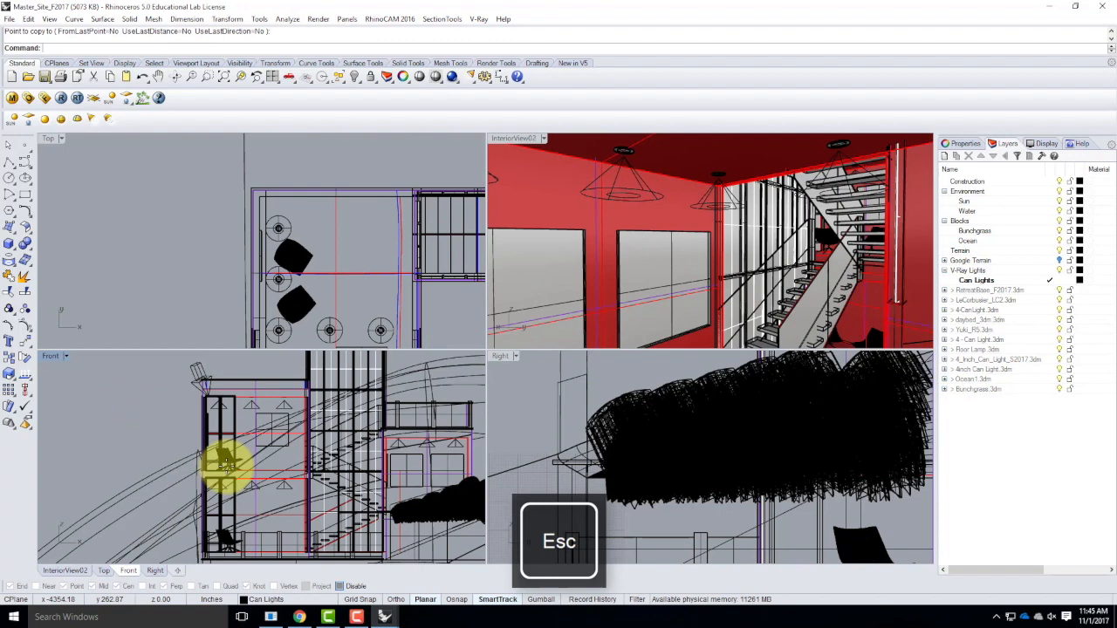
# Maximize the InteriorView02 viewport and try to select the blank picture panel on the wall.
pyautogui.doubleClick(529, 138)
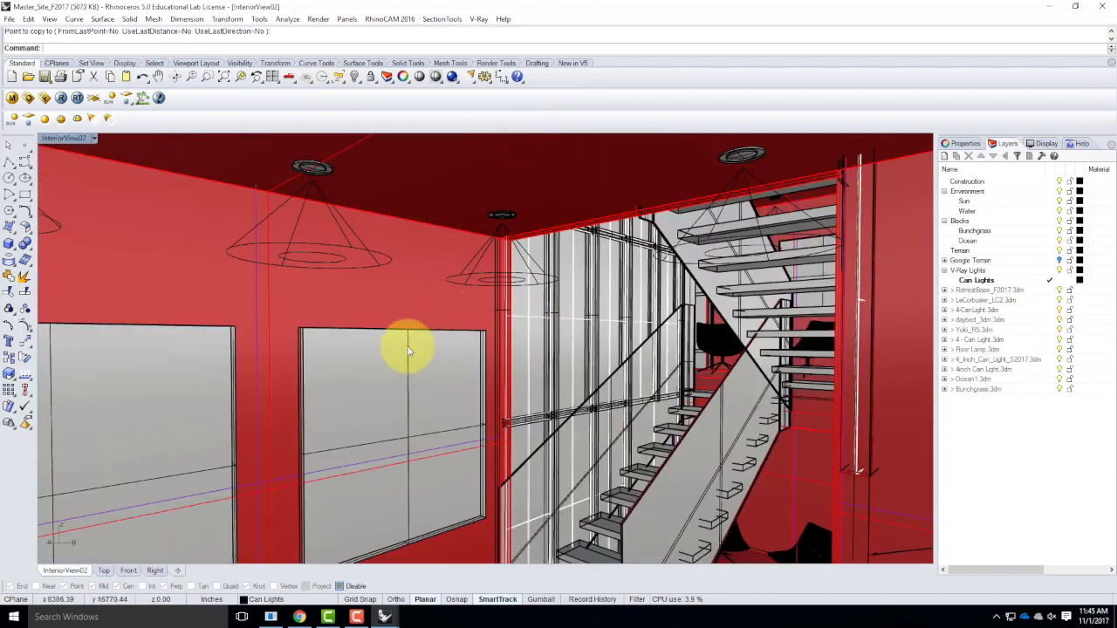
pyautogui.click(351, 377)
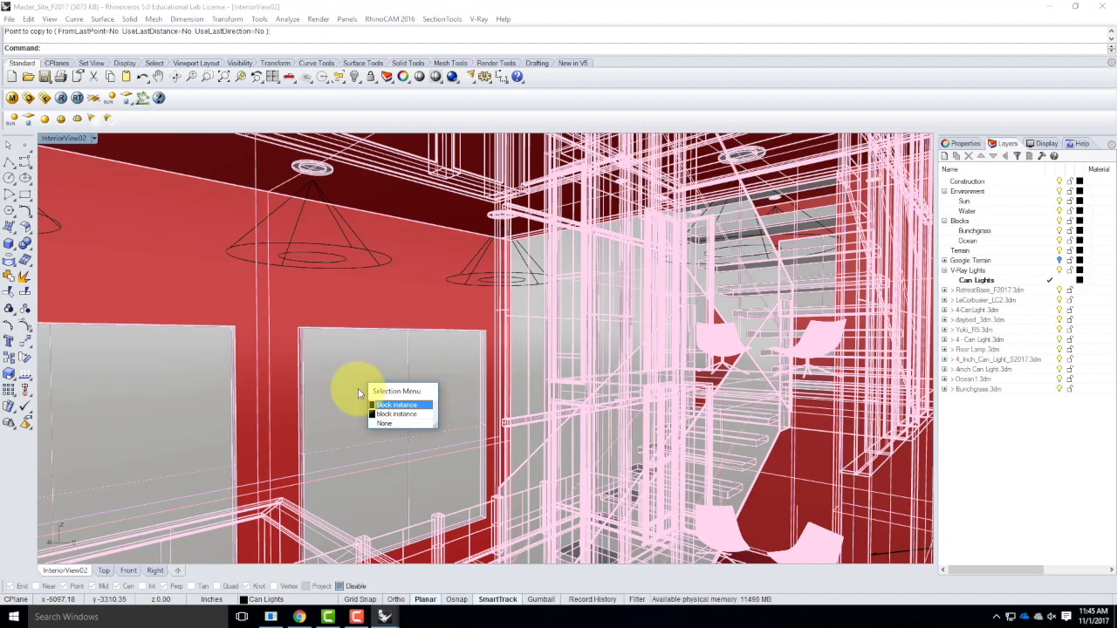
pyautogui.click(1047, 10)
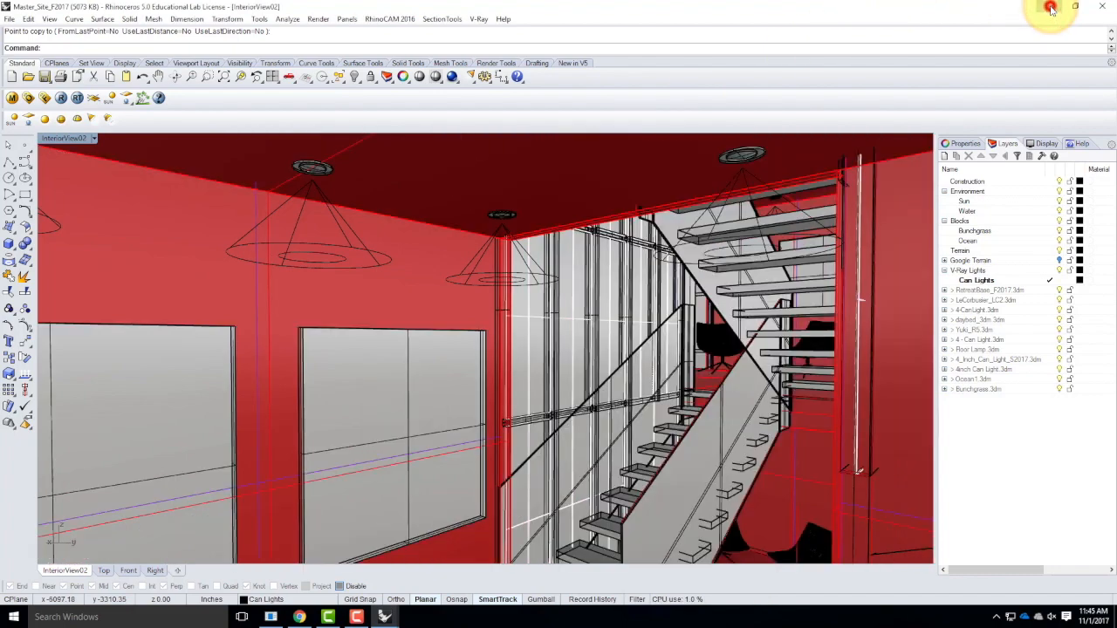
# Switch to the RetreatBase_F2017 window and select the blank picture panel on the red wall beside the stairs.
pyautogui.click(1052, 9)
pyautogui.moveTo(385, 617)
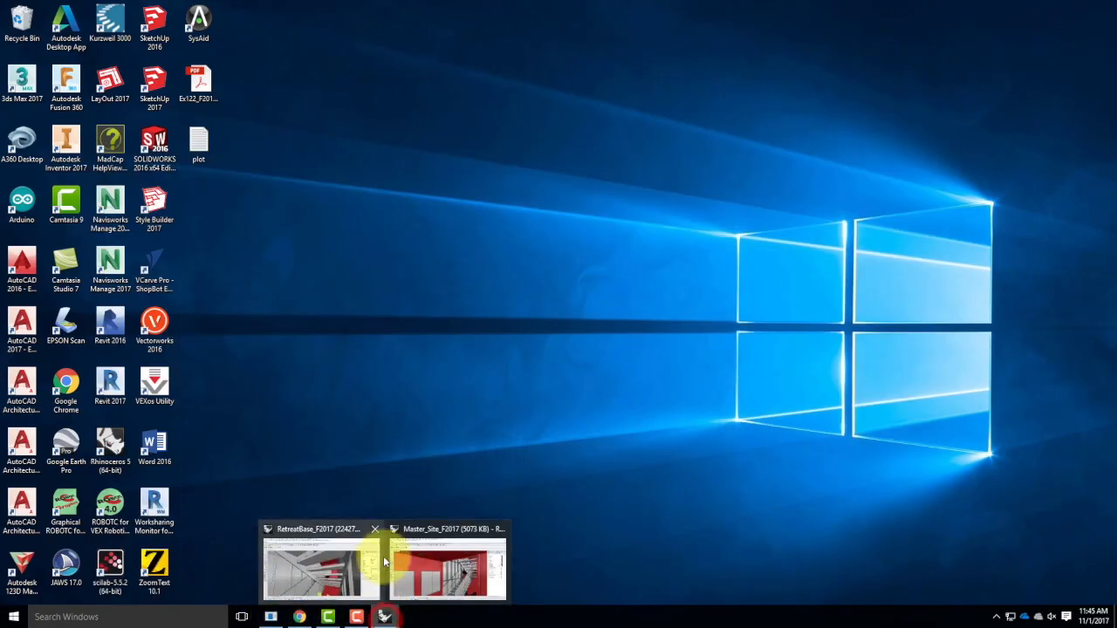
pyautogui.click(339, 568)
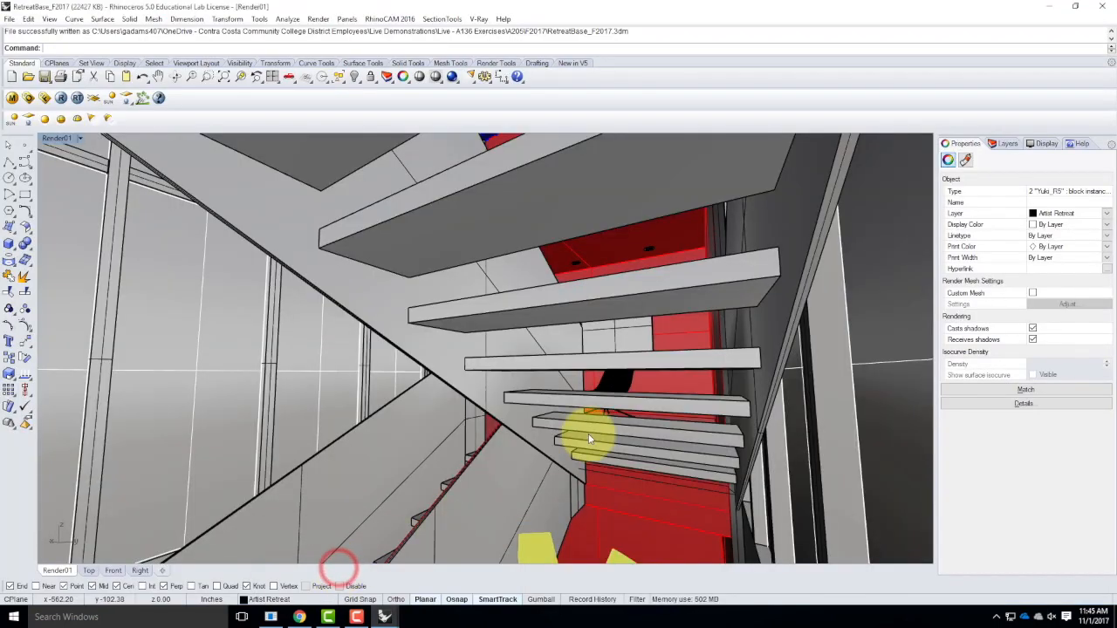
pyautogui.scroll(-6, 371, 368)
pyautogui.scroll(5, 423, 369)
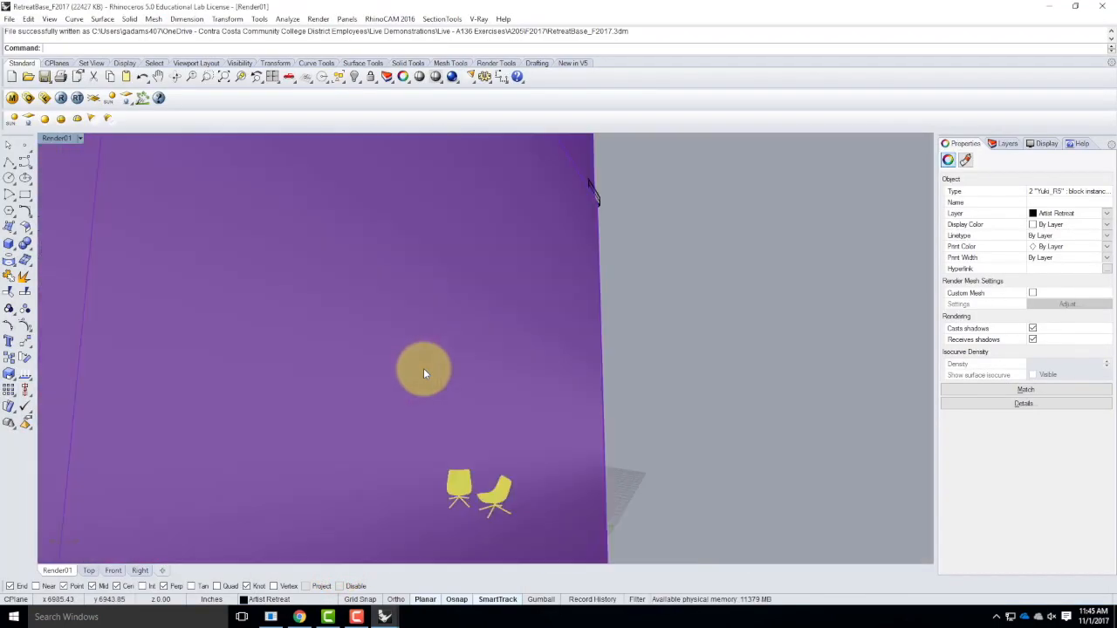
pyautogui.scroll(-7, 391, 363)
pyautogui.scroll(5, 190, 385)
pyautogui.scroll(6, 292, 371)
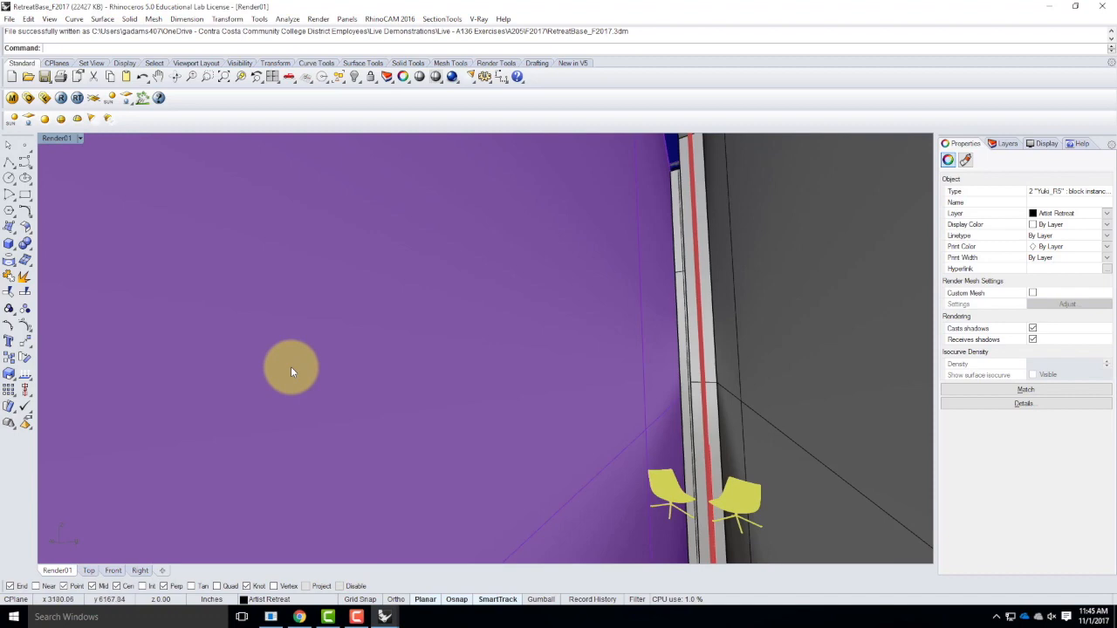
pyautogui.scroll(-3, 292, 371)
pyautogui.scroll(-4, 291, 371)
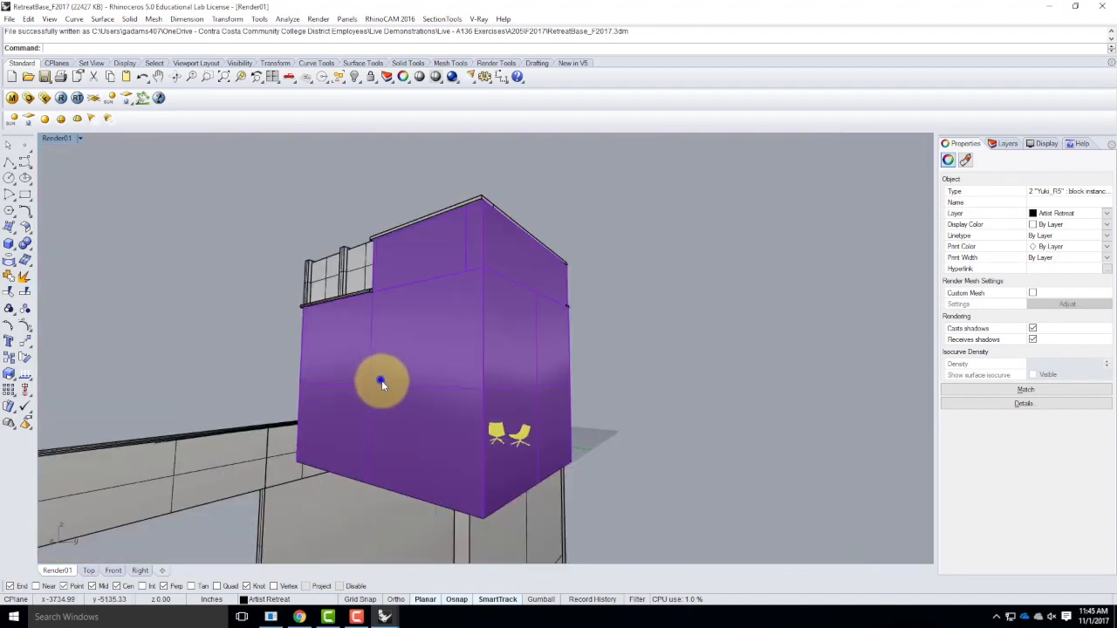
pyautogui.scroll(6, 379, 379)
pyautogui.scroll(-5, 437, 477)
pyautogui.click(281, 311)
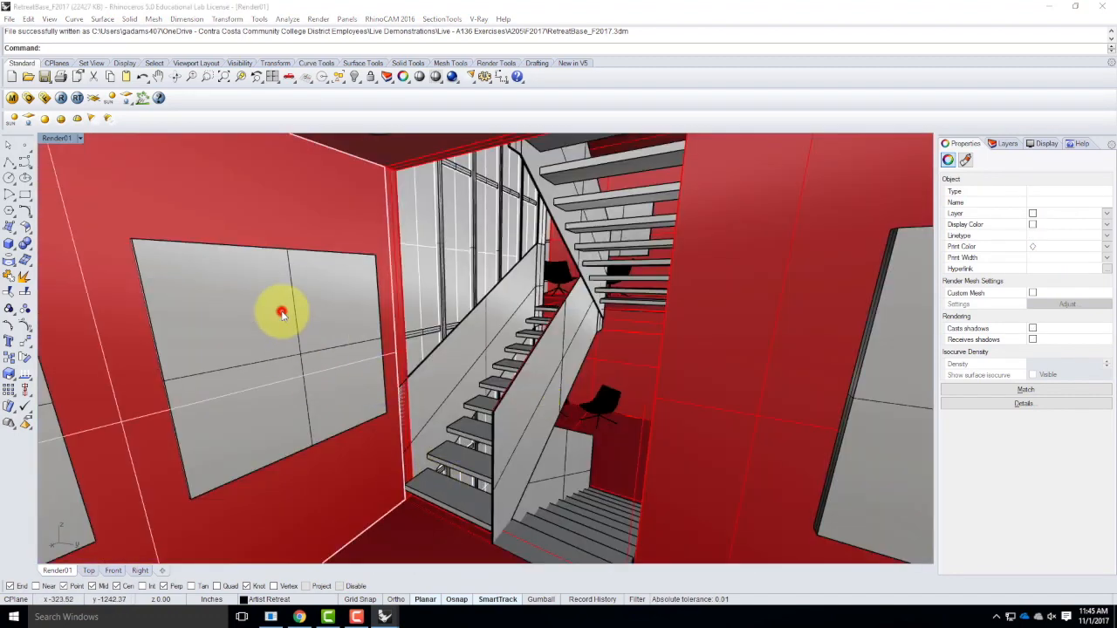
pyautogui.click(335, 351)
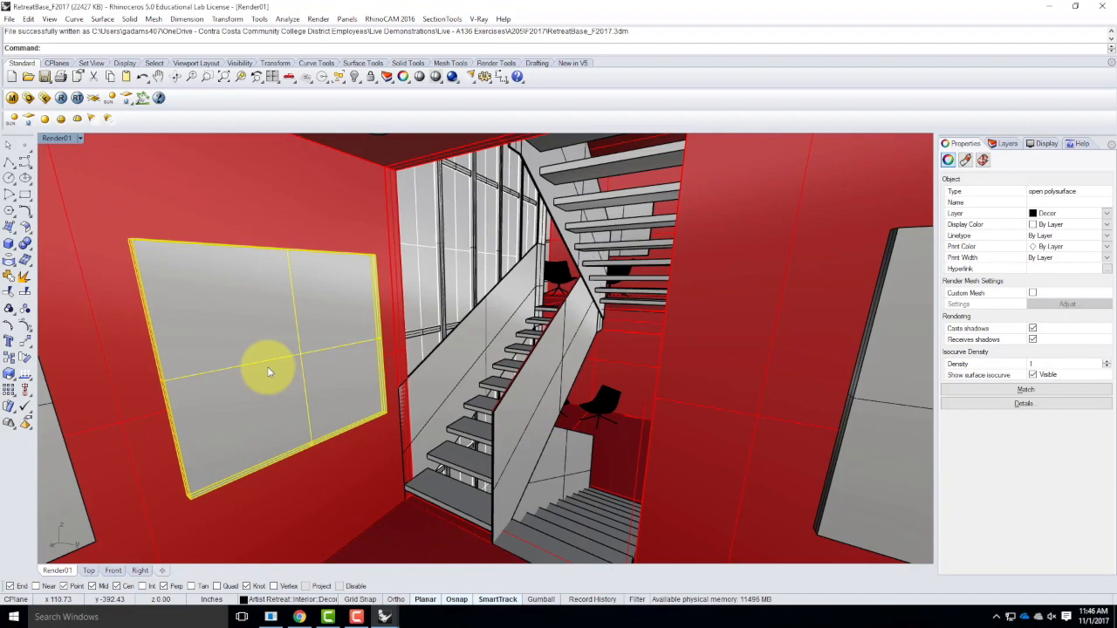
# Switch to Chrome, open search.creativecommons.org in a new tab, and search Flickr for art.
pyautogui.click(299, 617)
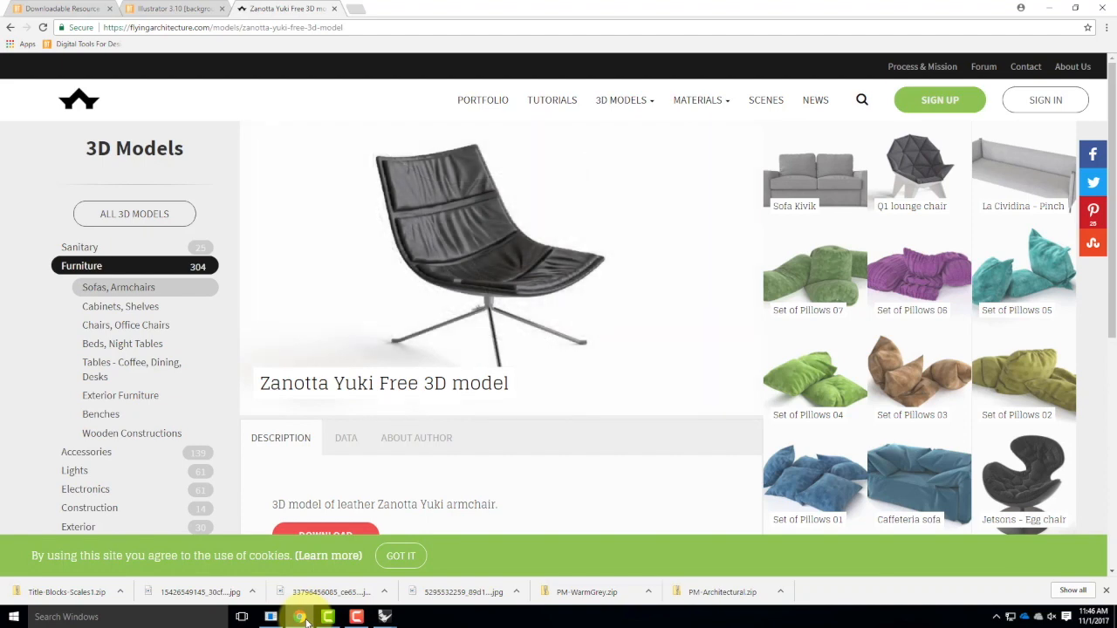
pyautogui.hotkey('ctrl', 't')
pyautogui.write('sear')
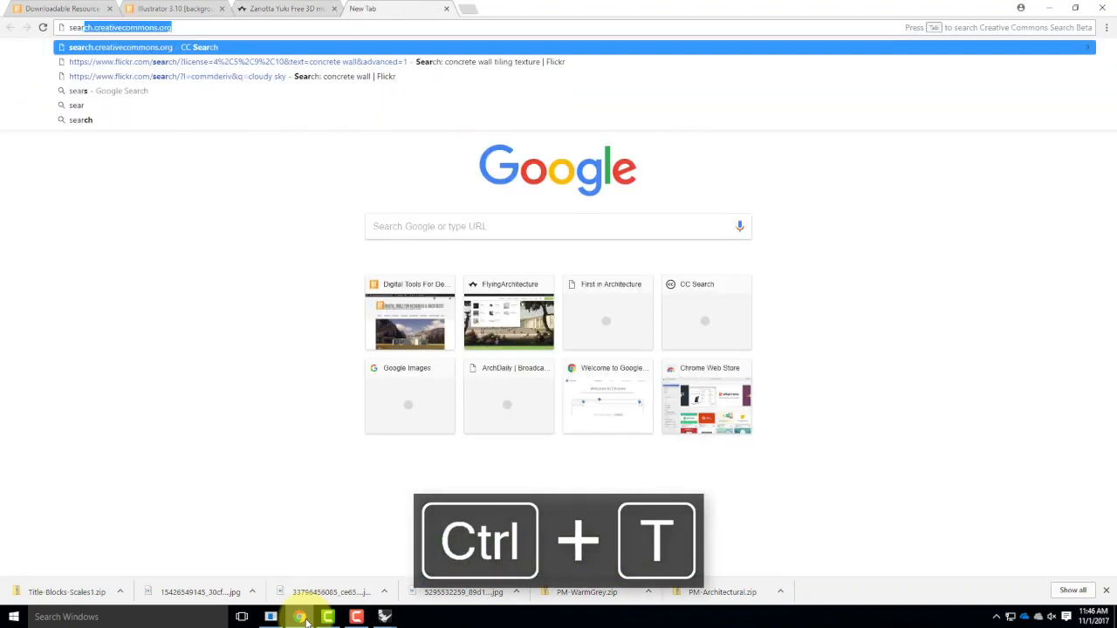
pyautogui.press('Return')
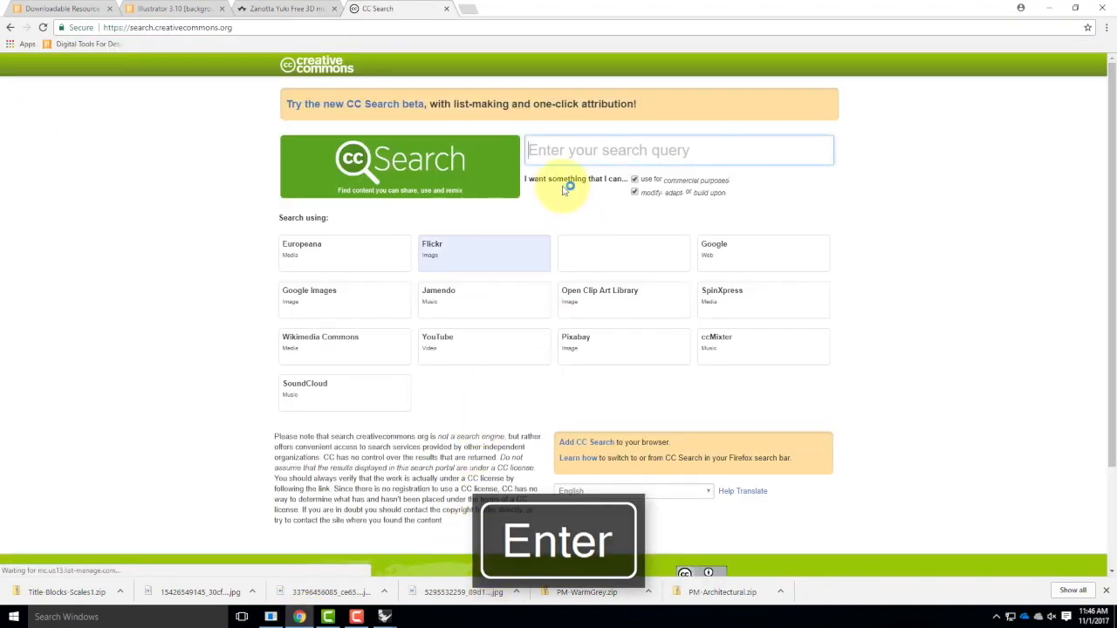
pyautogui.click(563, 153)
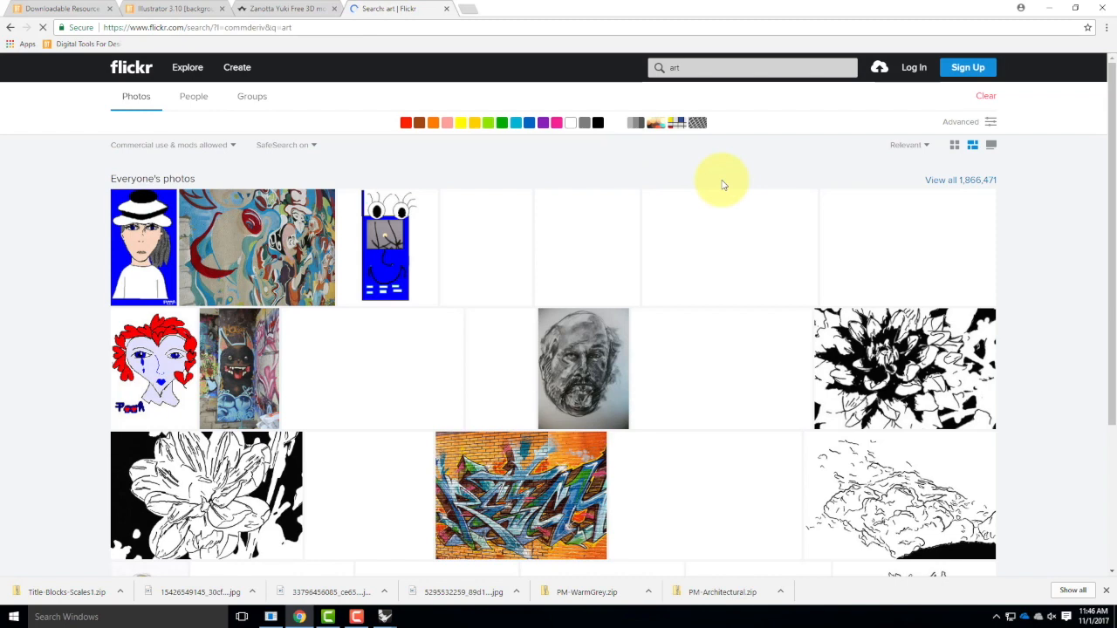
# Browse the Flickr art results and open the colorful "paintball art" photo in a new tab.
pyautogui.scroll(-1, 723, 185)
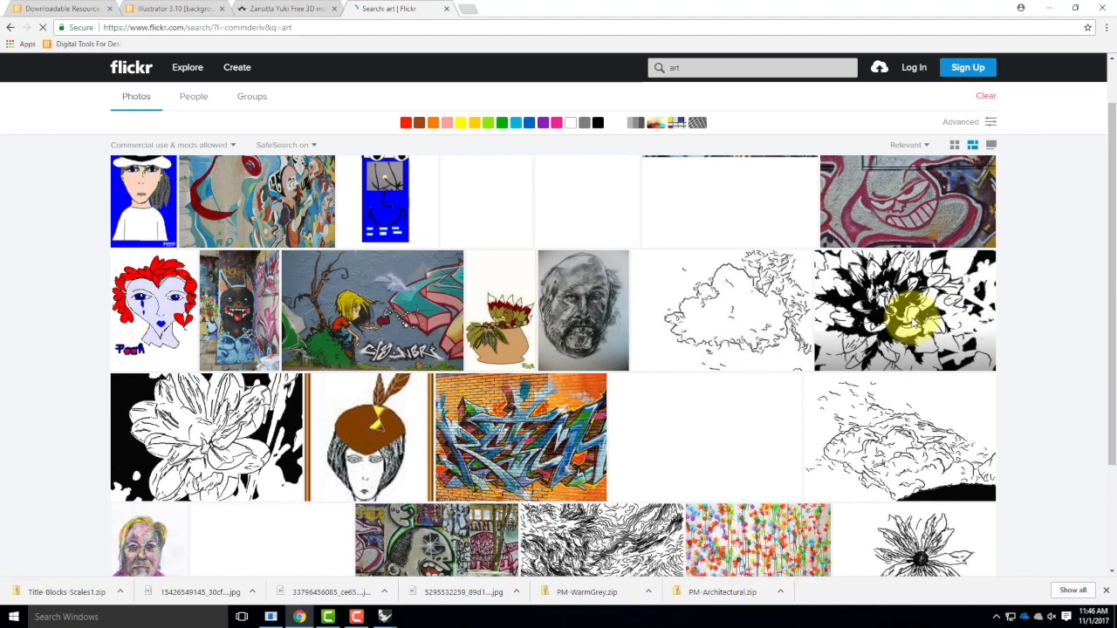
pyautogui.scroll(-2, 913, 319)
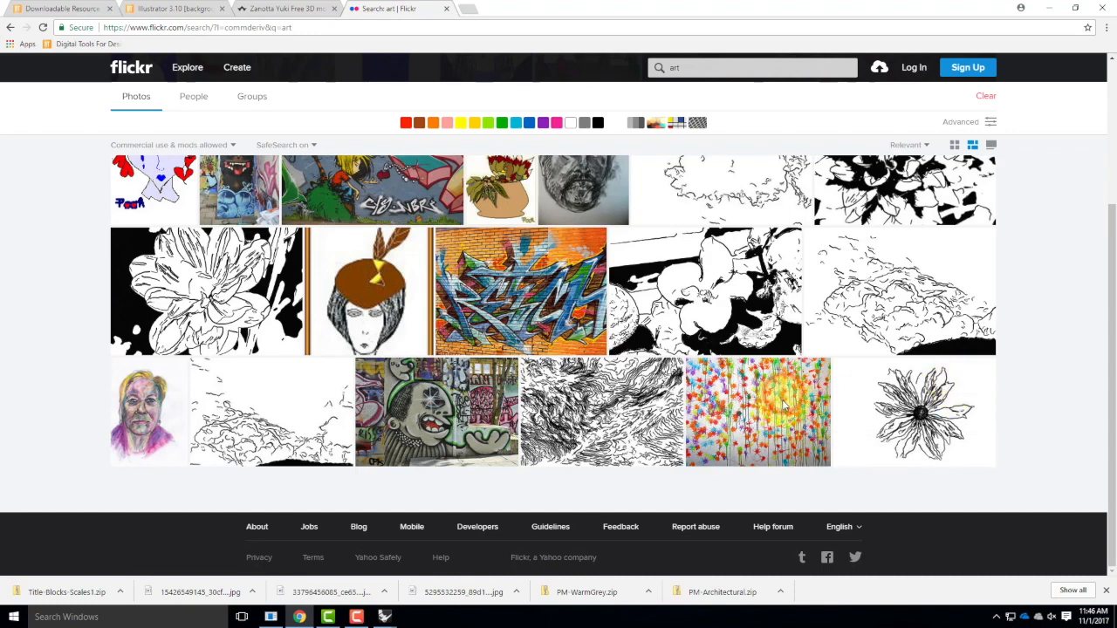
pyautogui.scroll(3, 784, 406)
pyautogui.scroll(-2, 782, 402)
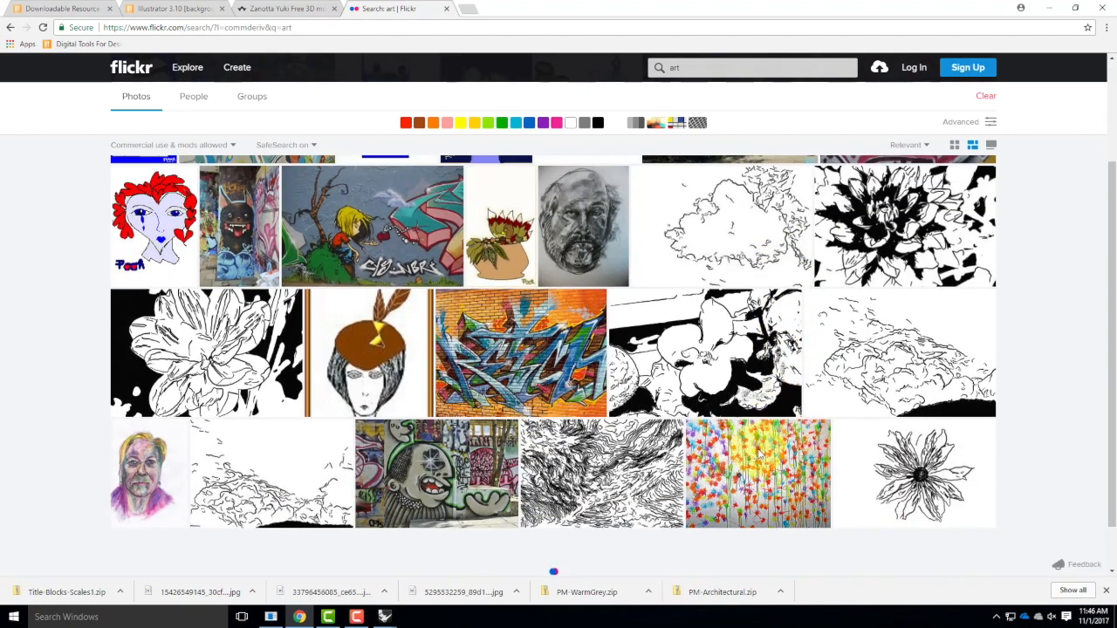
pyautogui.click(757, 483)
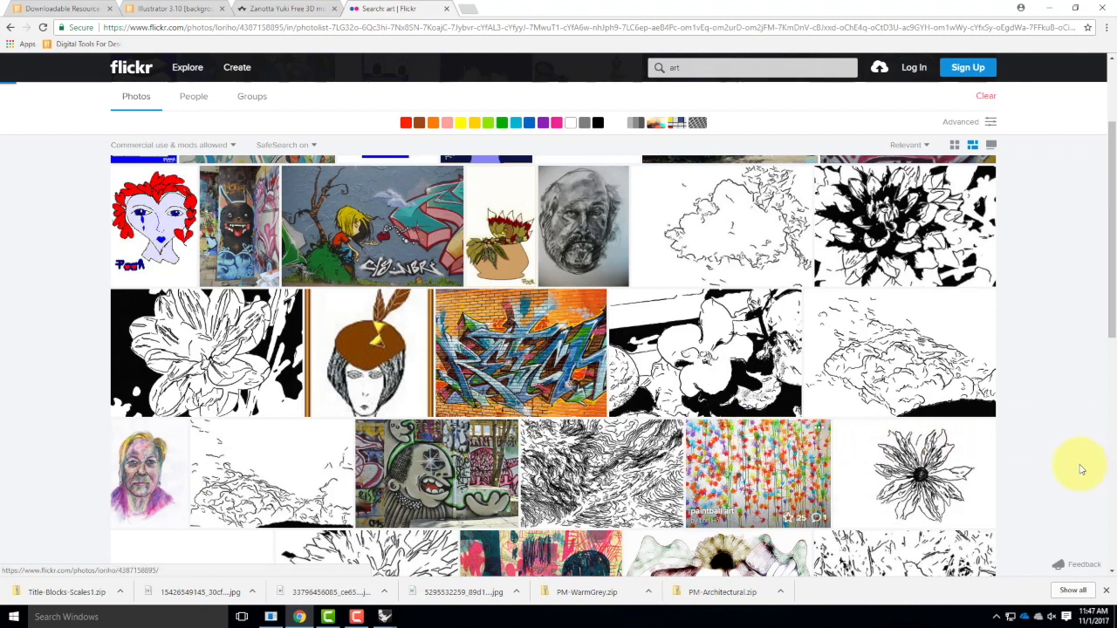
pyautogui.rightClick(743, 472)
pyautogui.click(792, 479)
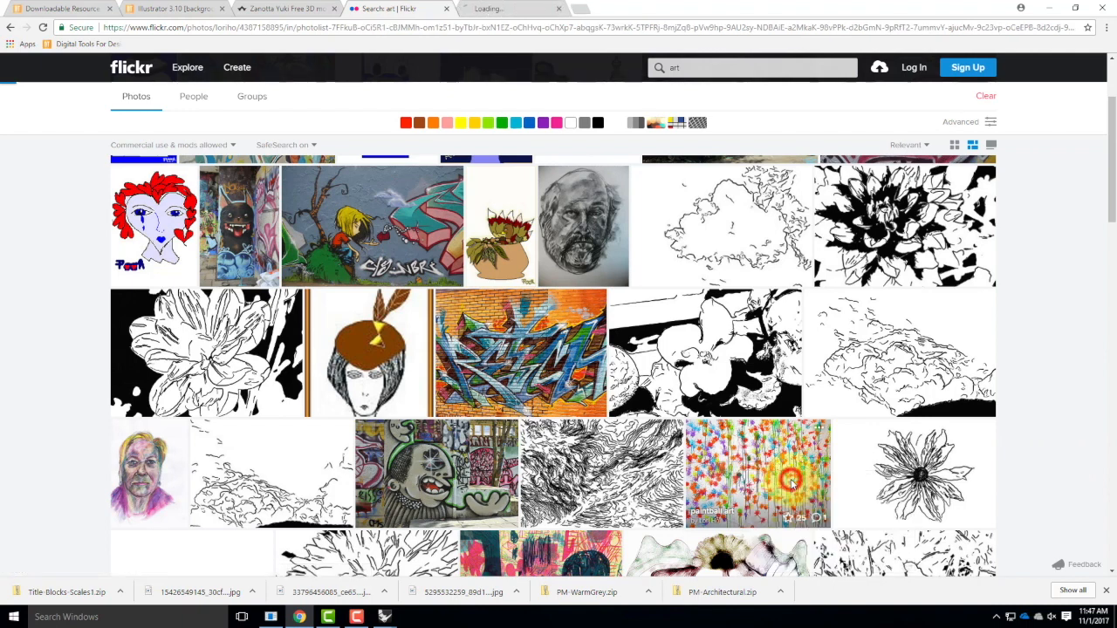
# Return to the RetreatBase_F2017 model and create a new Standard material in the V-Ray material editor.
pyautogui.click(520, 7)
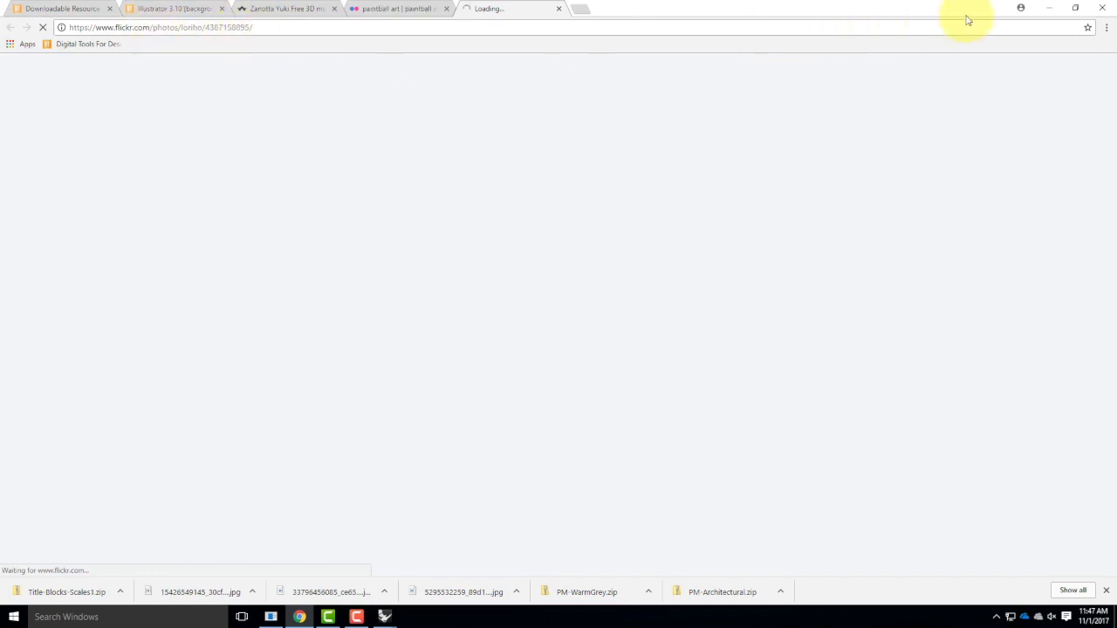
pyautogui.click(1048, 7)
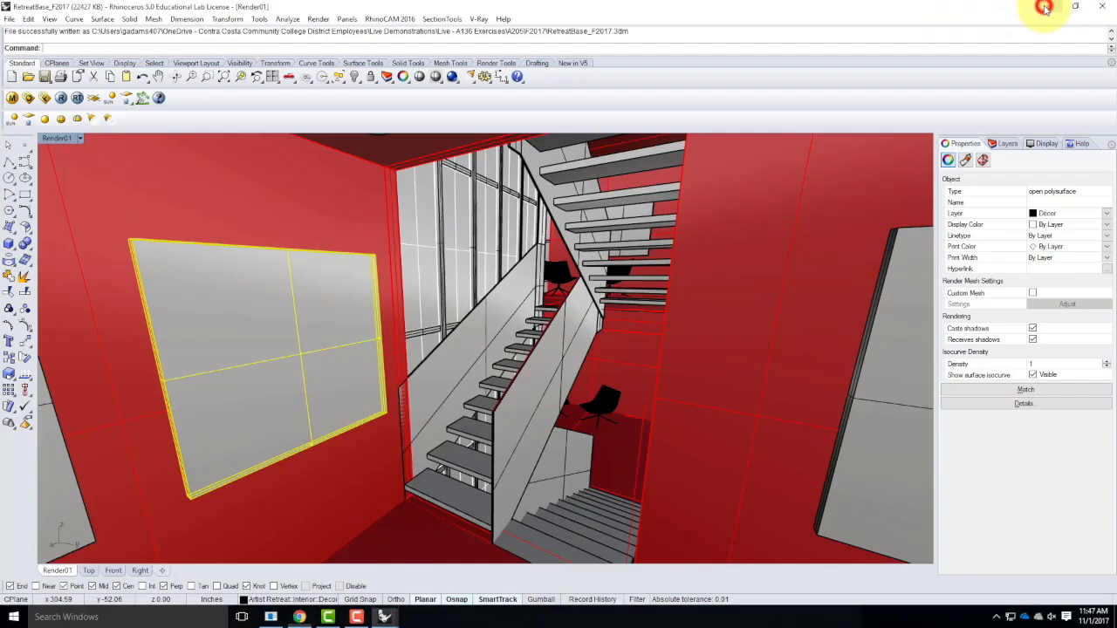
pyautogui.click(12, 99)
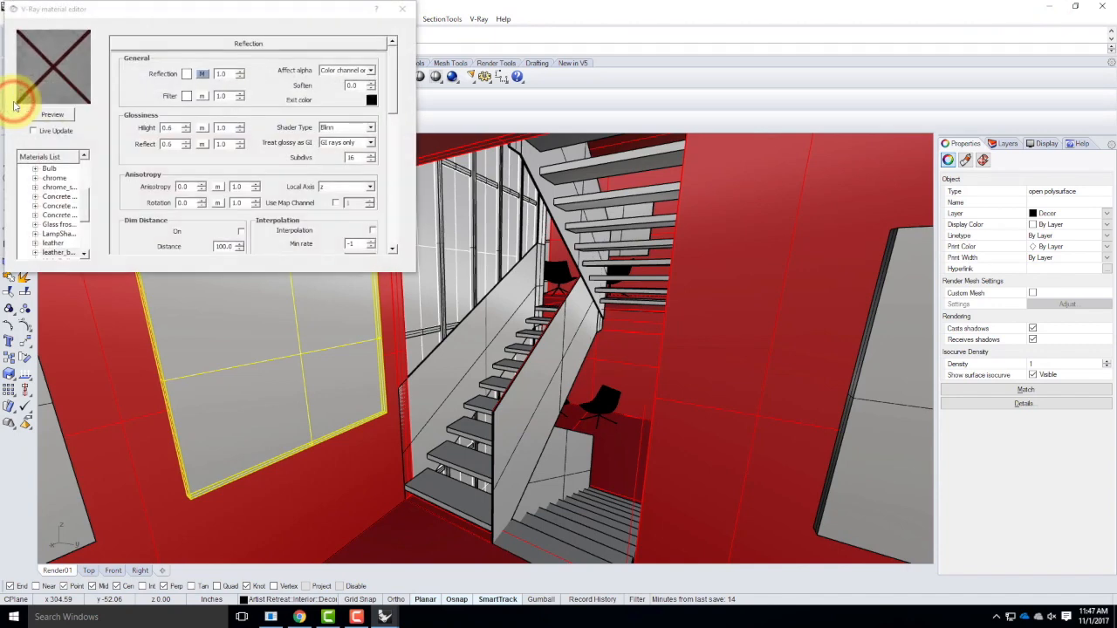
pyautogui.scroll(5, 83, 205)
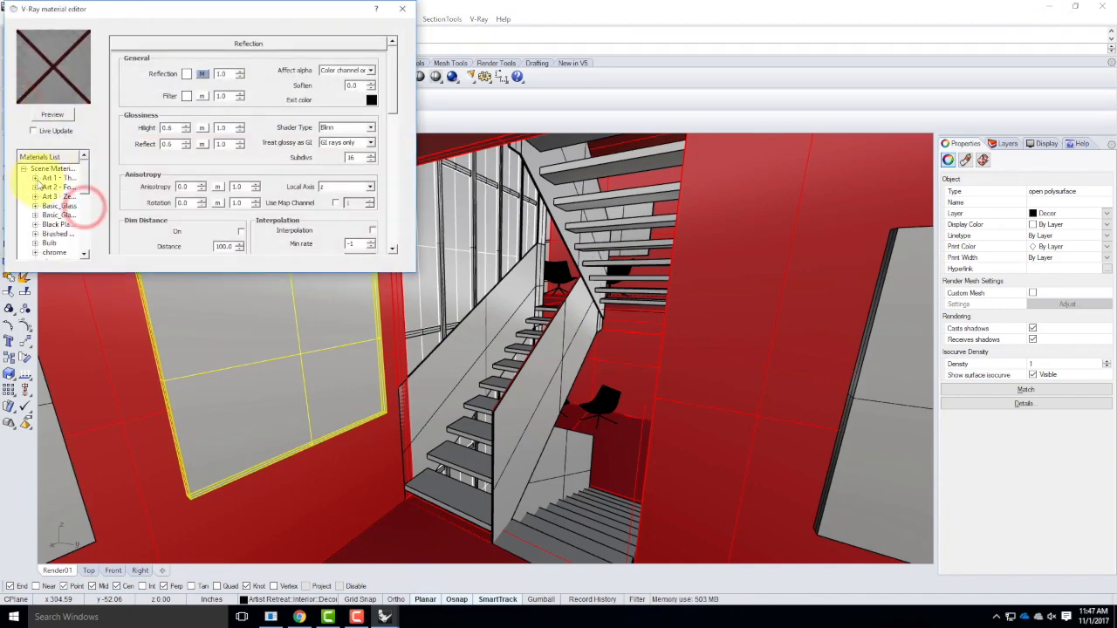
pyautogui.rightClick(48, 170)
pyautogui.click(34, 180)
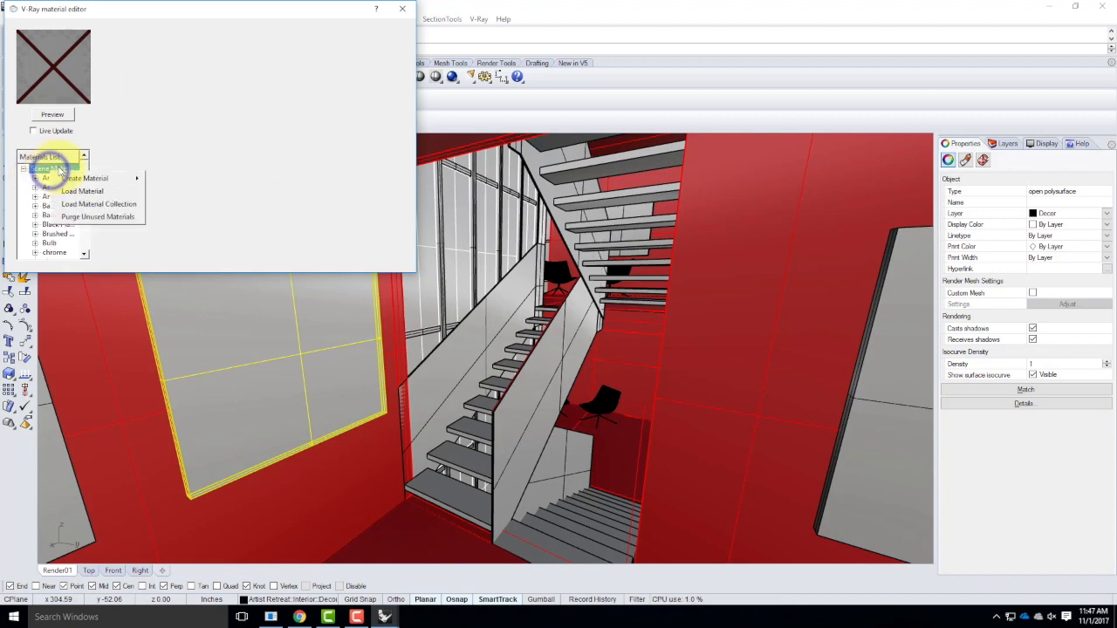
pyautogui.moveTo(81, 180)
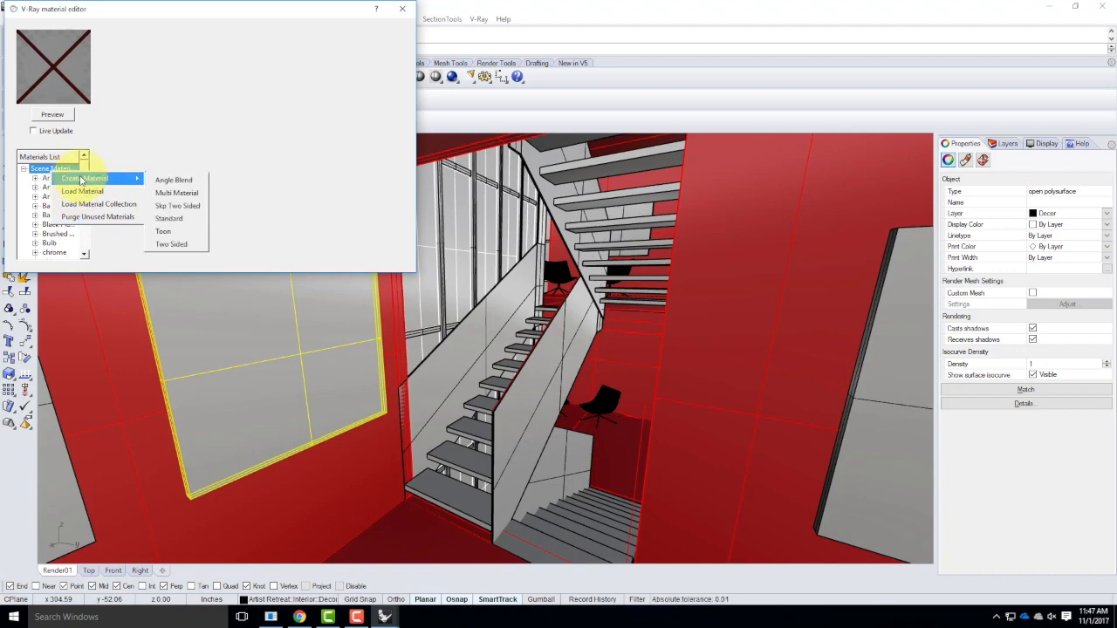
pyautogui.click(185, 217)
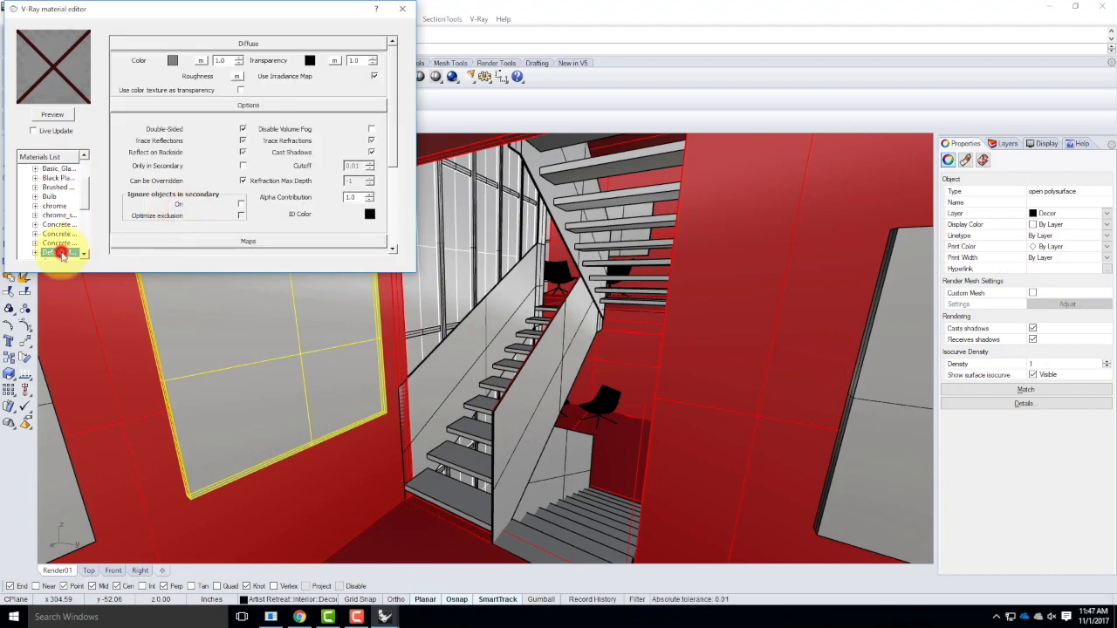
# Rename the new Standard material as "Art 5 -".
pyautogui.doubleClick(61, 254)
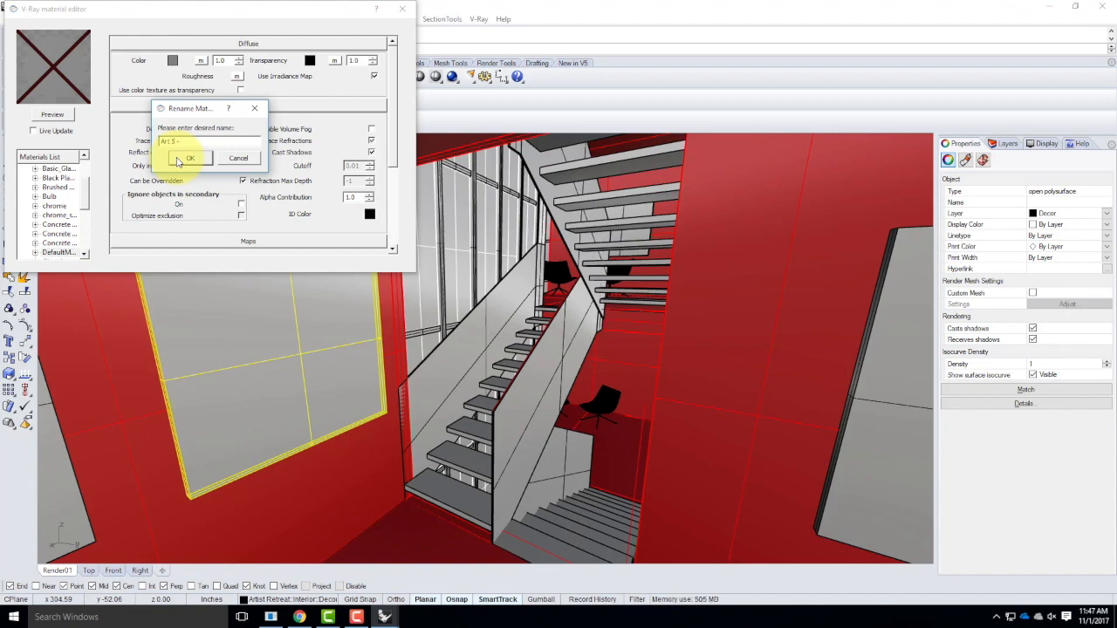
pyautogui.write('Art 5 -')
pyautogui.click(200, 160)
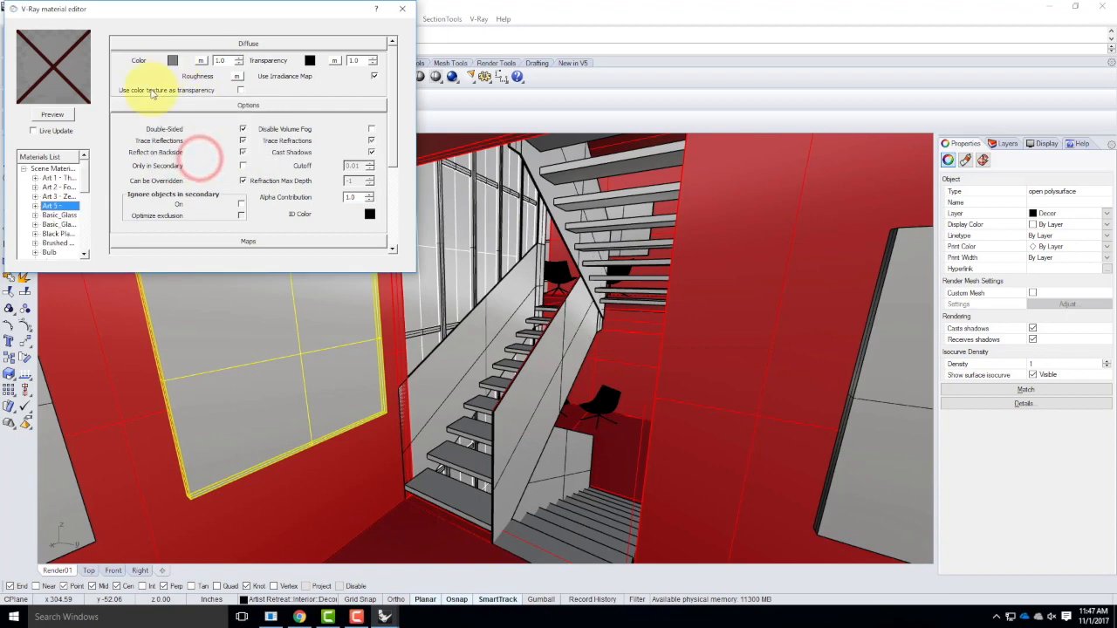
# Add a TexBitmap texture to the diffuse color of the "Art 5 -" material, opening its bitmap file selection.
pyautogui.click(202, 60)
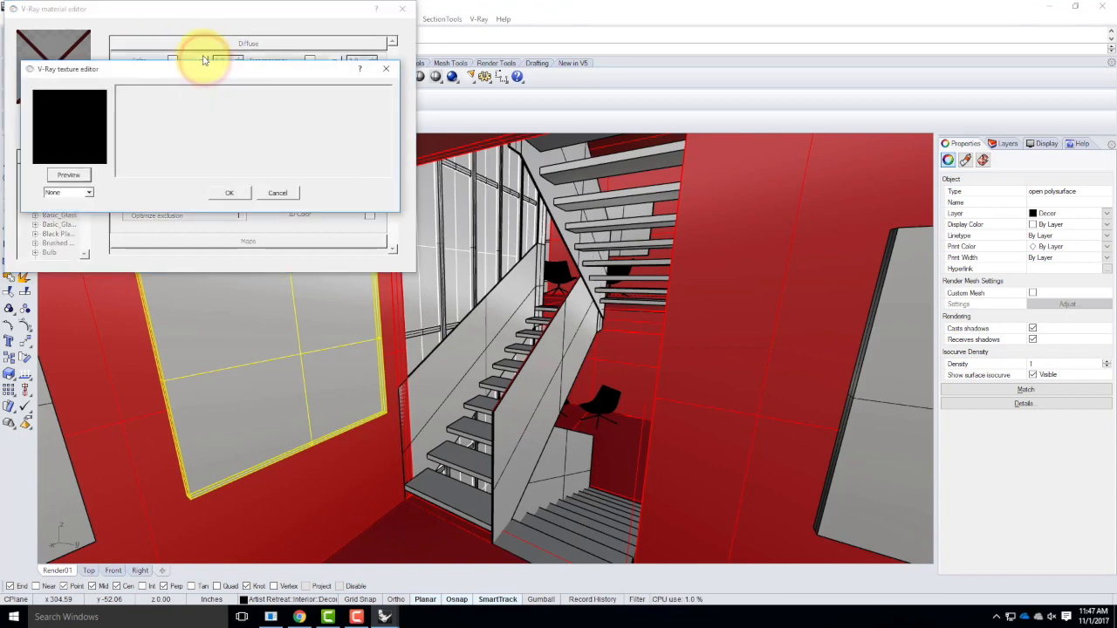
pyautogui.click(88, 192)
pyautogui.click(72, 220)
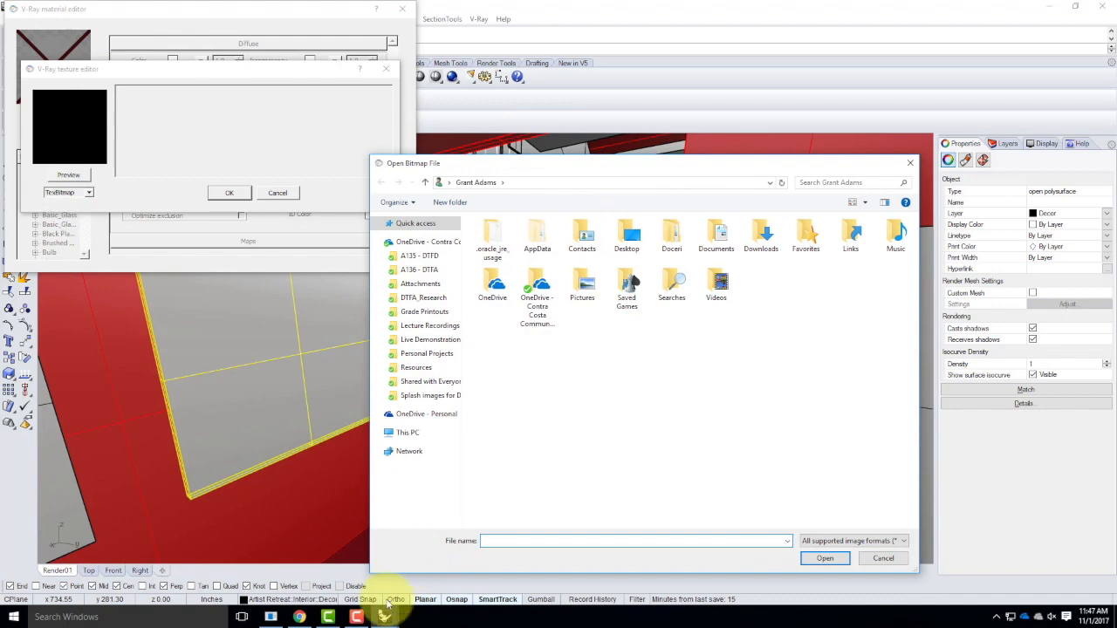
# Switch to Chrome, open Google Images in a new tab, and search for art.
pyautogui.click(299, 617)
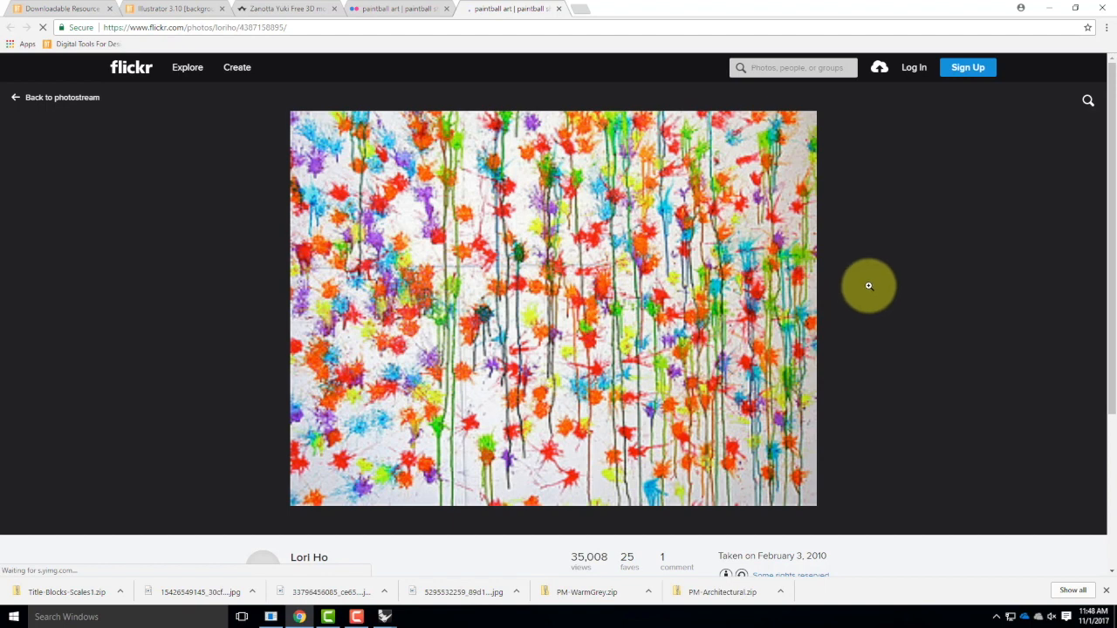
pyautogui.click(589, 11)
pyautogui.write('iimages.')
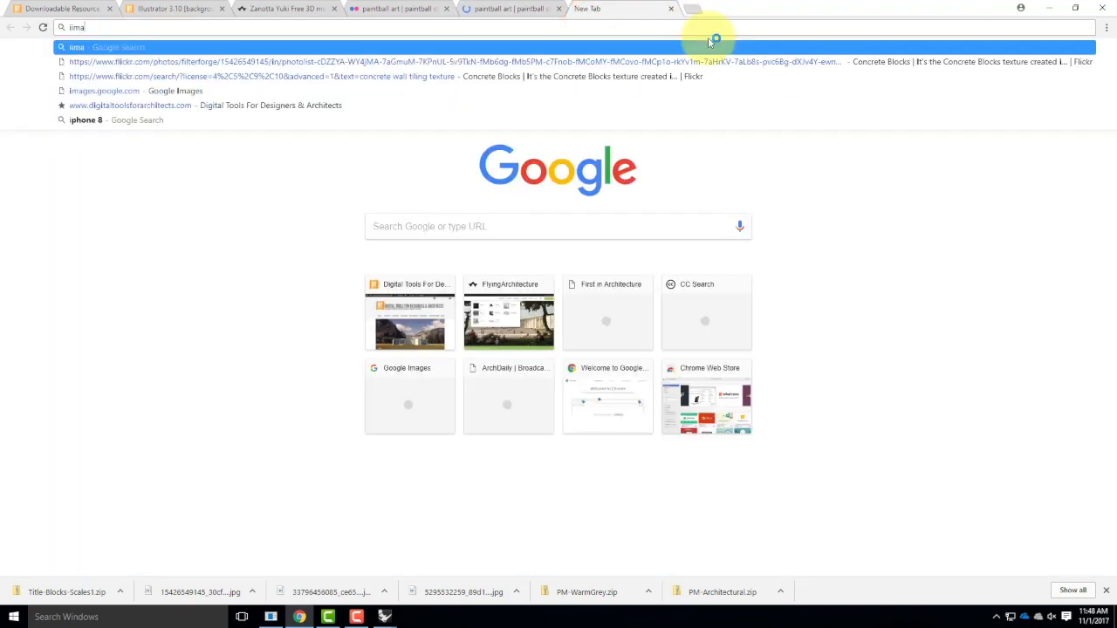
pyautogui.press('BackSpace')
pyautogui.press('BackSpace')
pyautogui.write('images')
pyautogui.press('Return')
pyautogui.write('art')
pyautogui.press('Return')
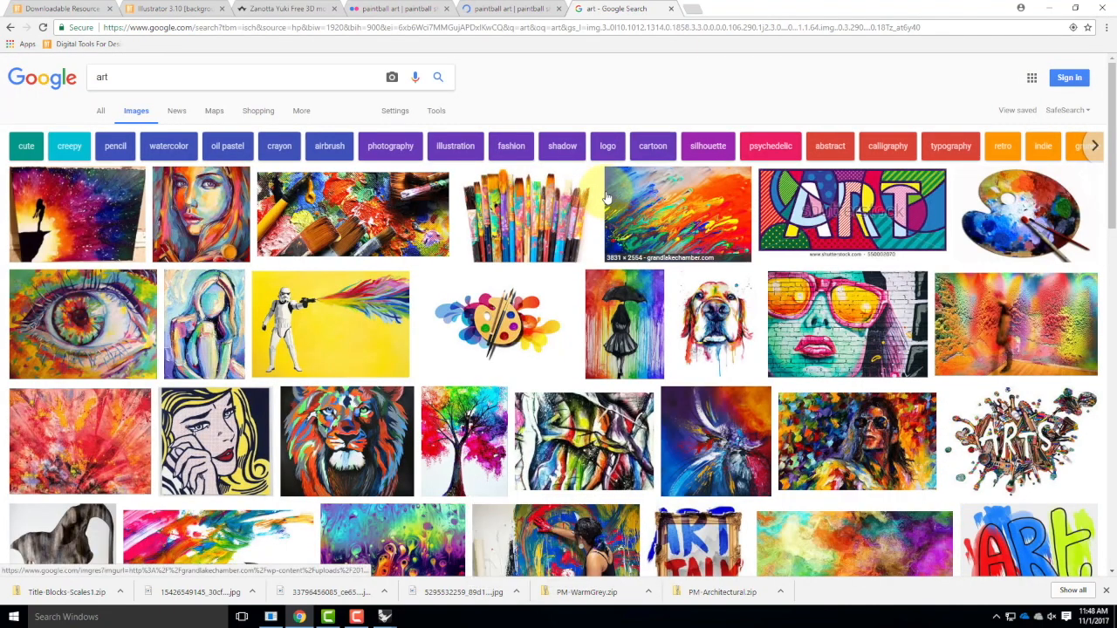
pyautogui.scroll(-1, 609, 197)
pyautogui.click(746, 271)
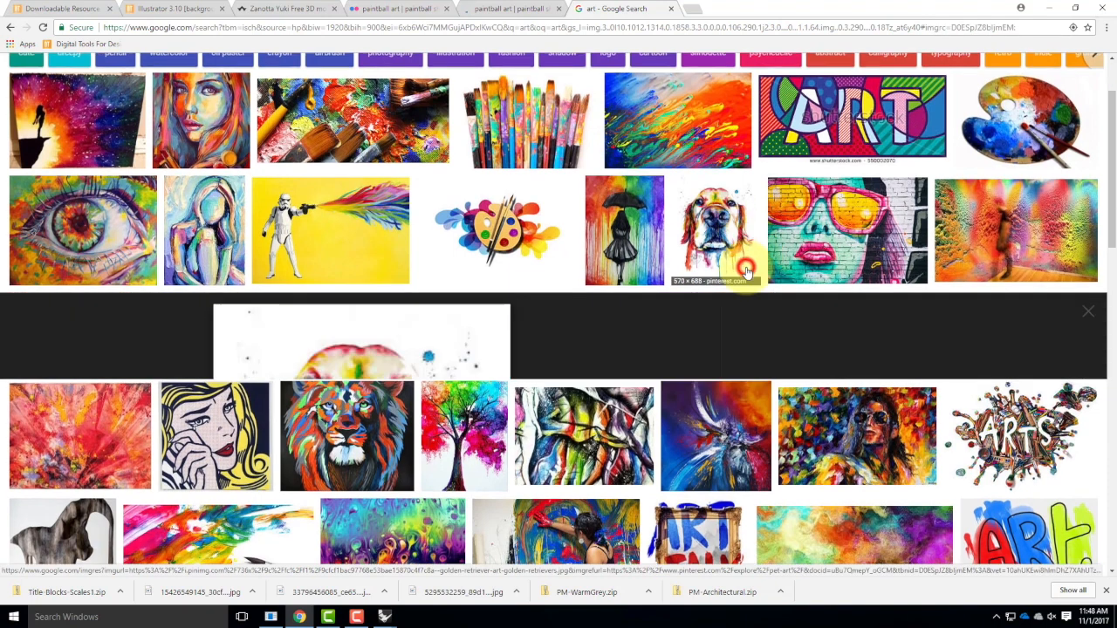
pyautogui.click(12, 30)
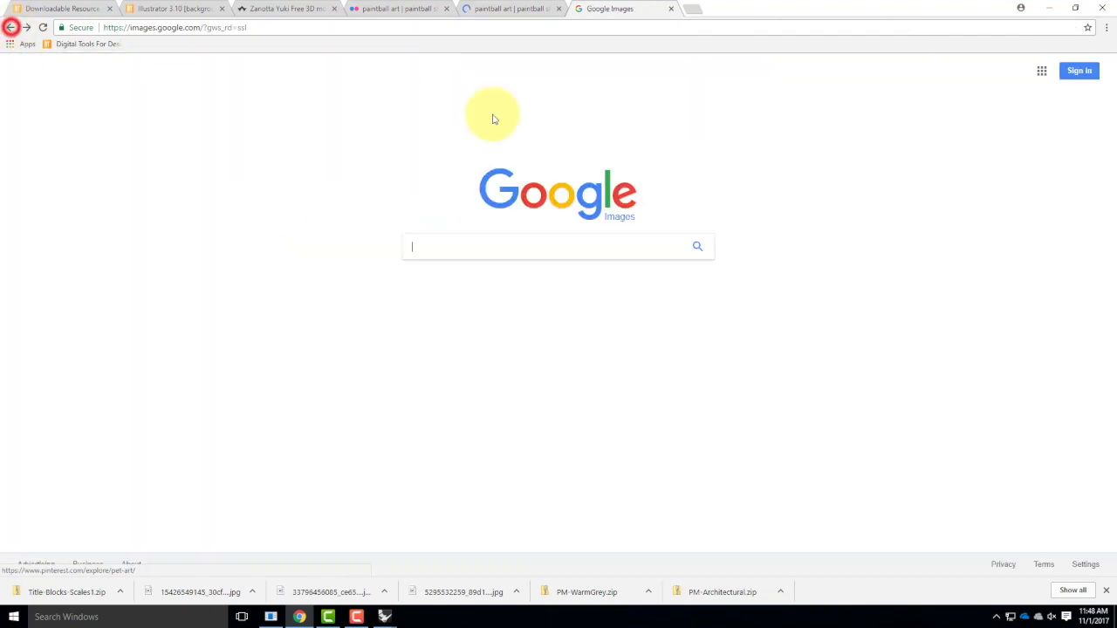
pyautogui.write('art')
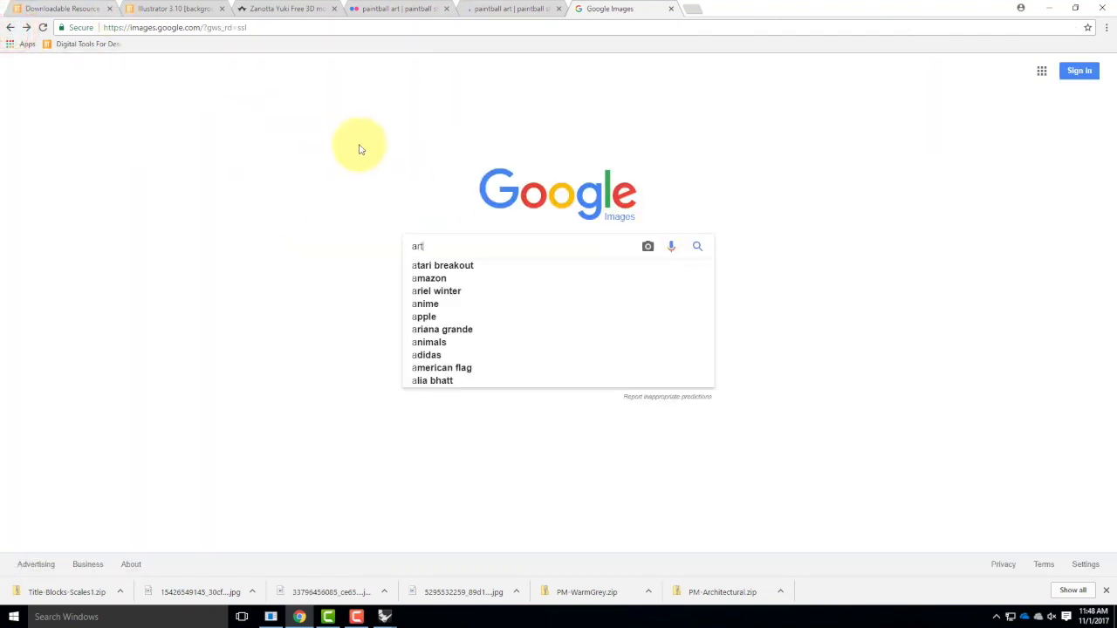
pyautogui.press('Return')
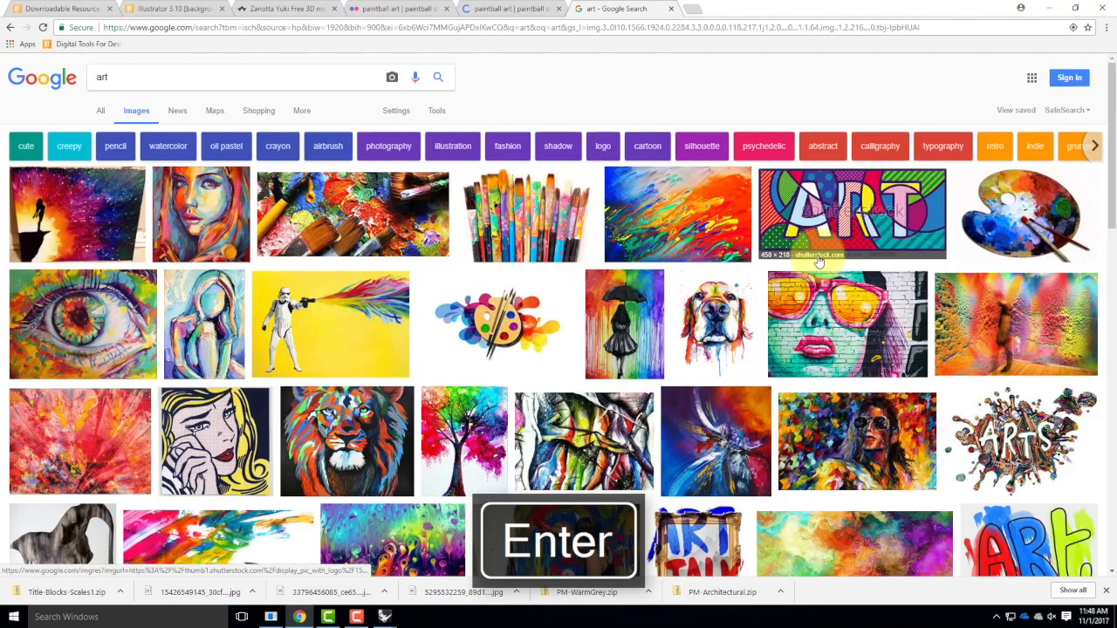
# Browse the art image results and preview the purple, green and orange swirling abstract picture.
pyautogui.scroll(-1, 818, 256)
pyautogui.scroll(-1, 1019, 396)
pyautogui.scroll(-3, 1020, 395)
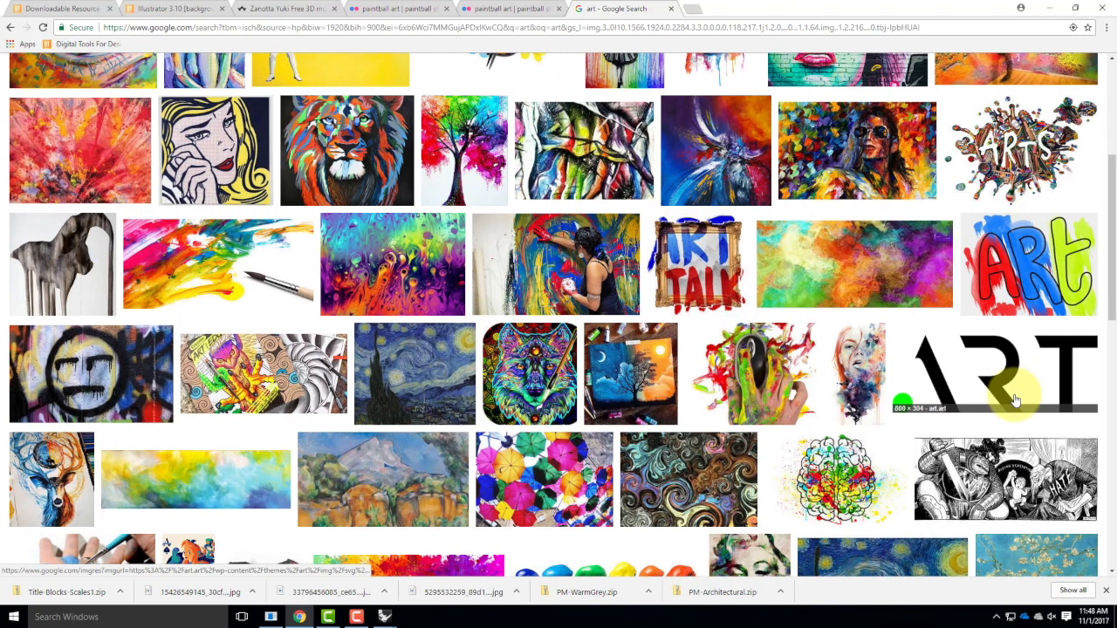
pyautogui.click(371, 258)
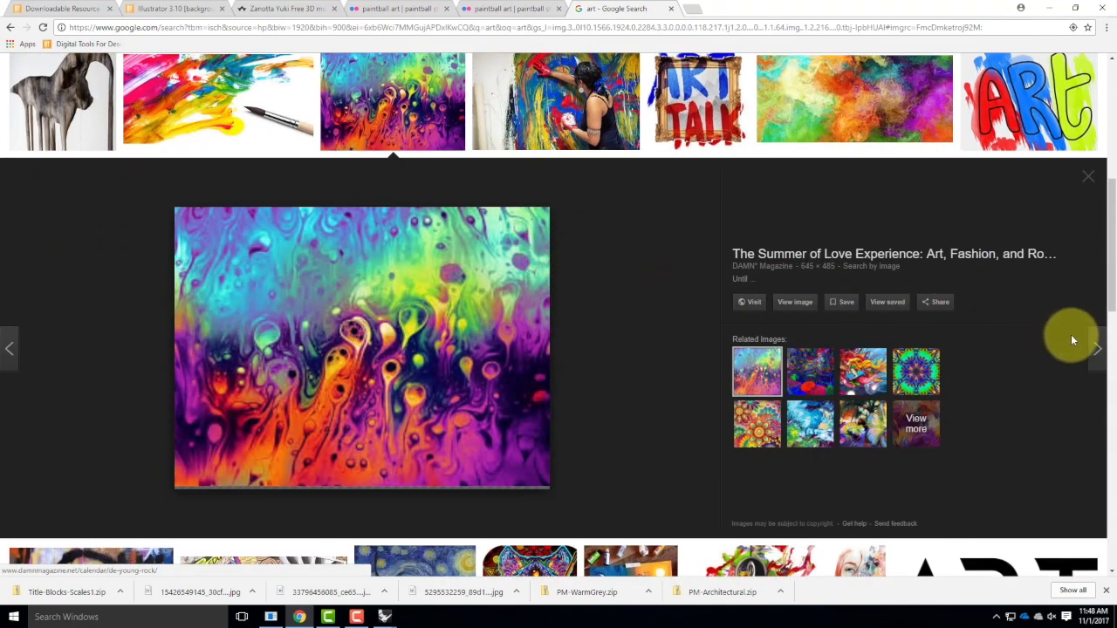
pyautogui.click(1089, 178)
pyautogui.scroll(5, 494, 394)
pyautogui.scroll(1, 493, 394)
# Filter the art image results to sizes larger than 2 MP.
pyautogui.click(437, 111)
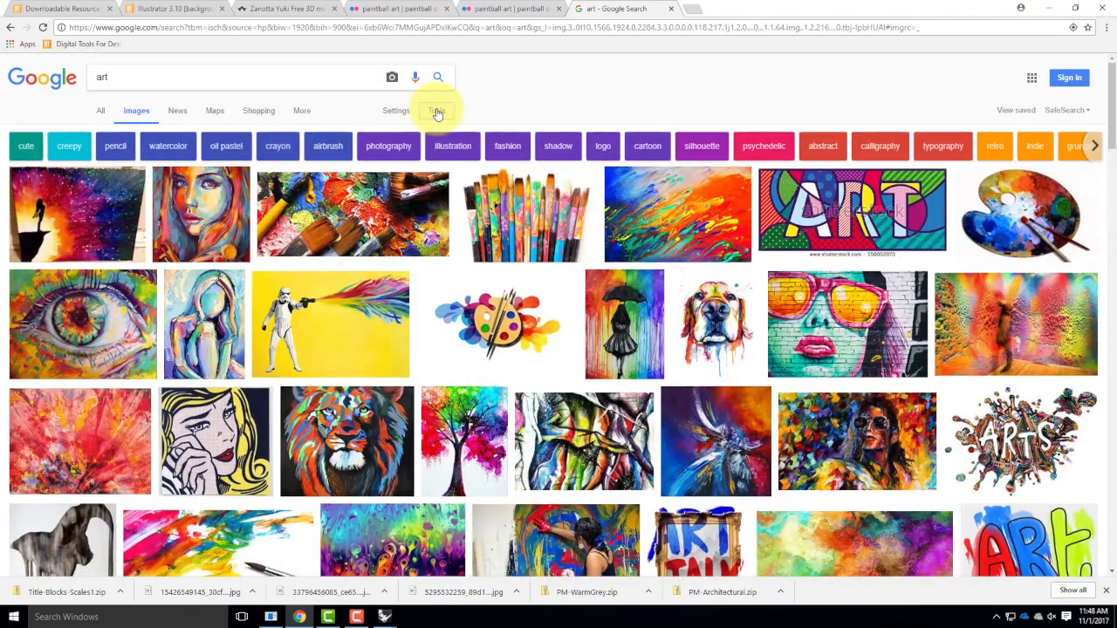
pyautogui.click(437, 111)
pyautogui.click(105, 132)
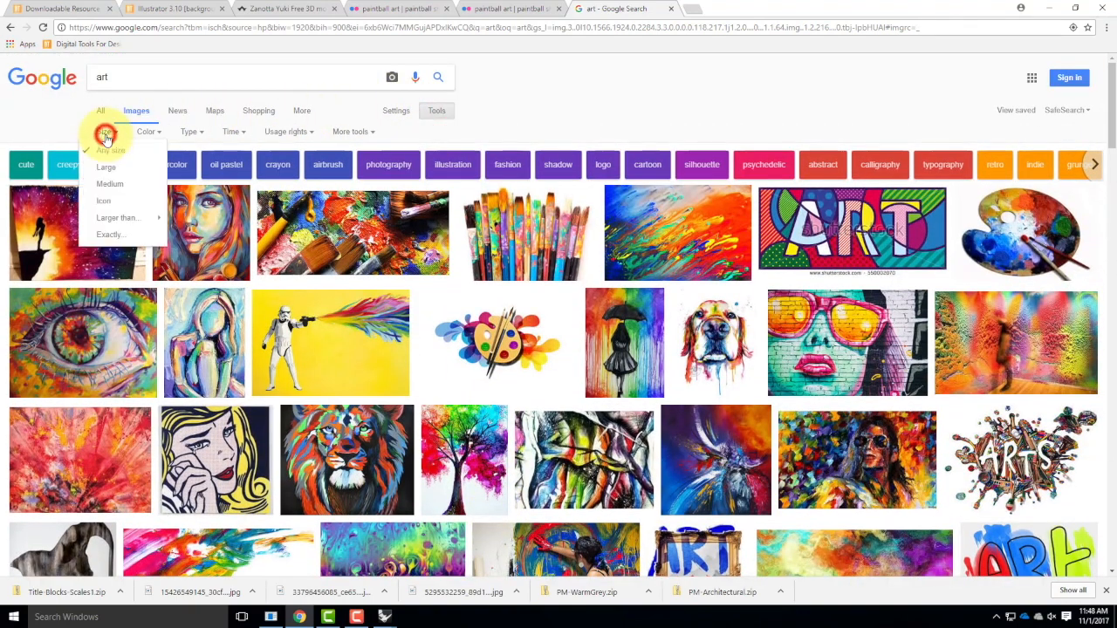
pyautogui.moveTo(109, 217)
pyautogui.click(214, 242)
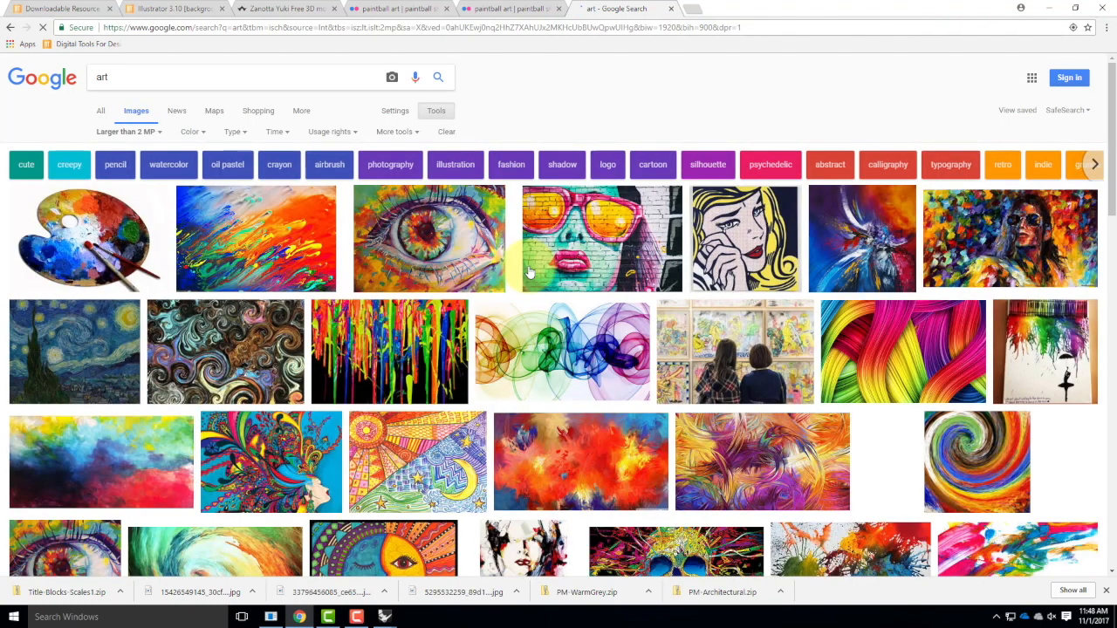
# Open the blue-and-orange abstract paint image from grandlakechamber.com at full size in its own tab.
pyautogui.click(268, 252)
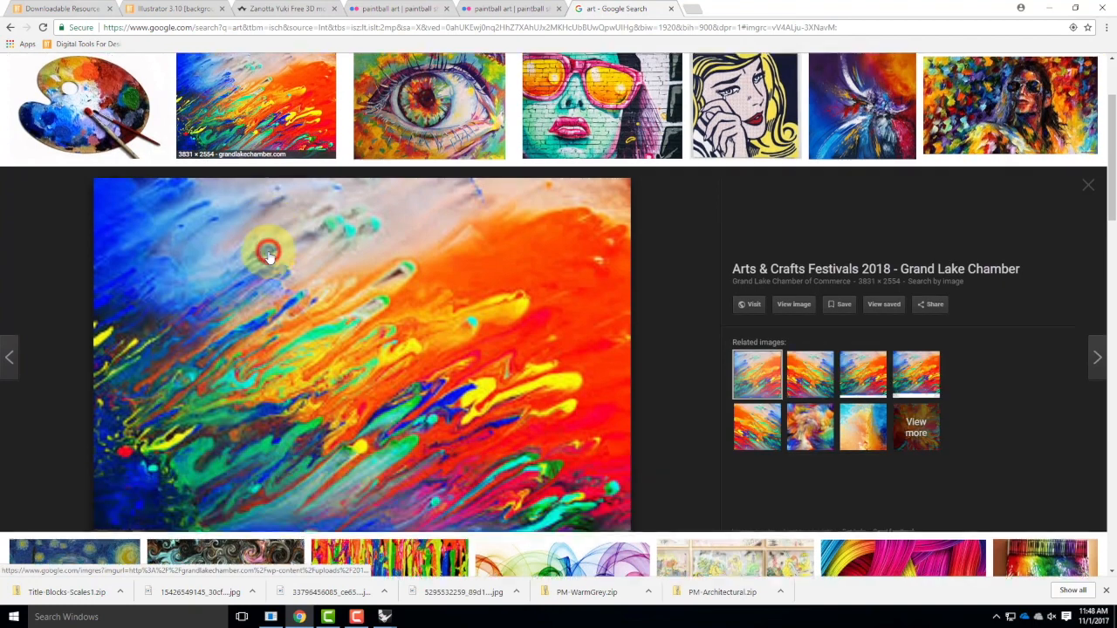
pyautogui.click(756, 297)
pyautogui.click(790, 297)
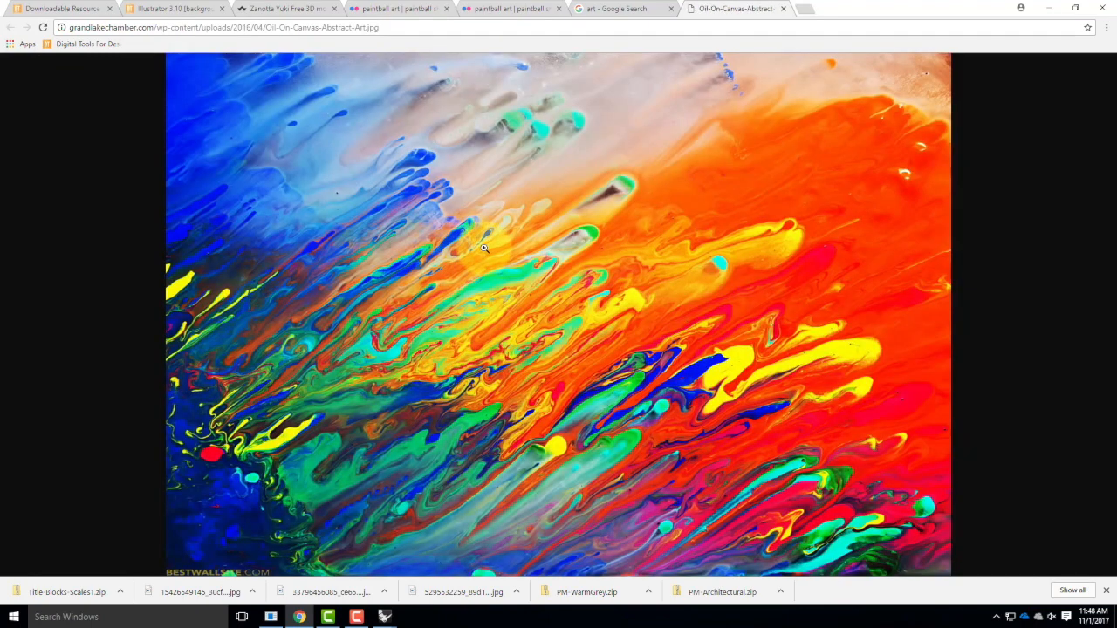
# Save the abstract image as Oil-On-Canvas-Abstract-Art in the Resources > V-Ray > V-Ray Materials > Art folder.
pyautogui.rightClick(483, 247)
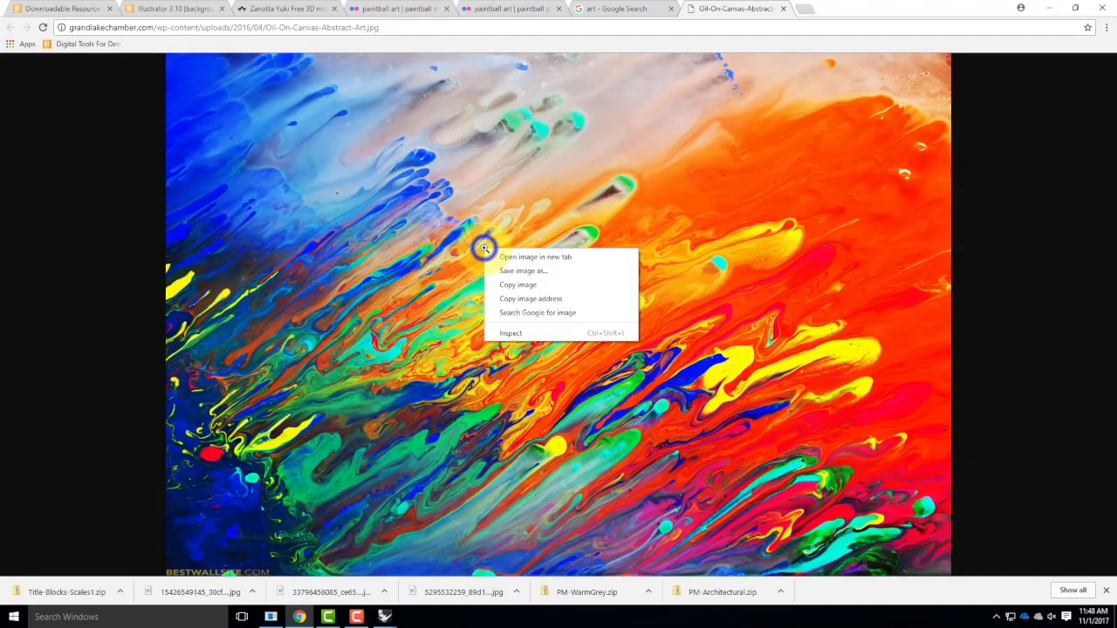
pyautogui.click(527, 271)
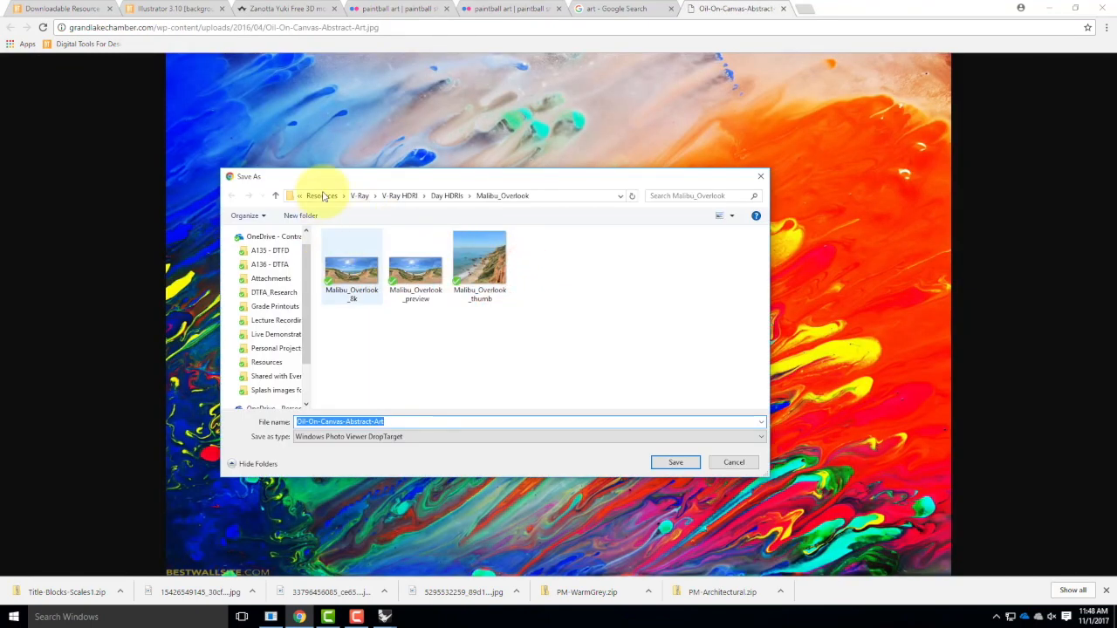
pyautogui.click(268, 362)
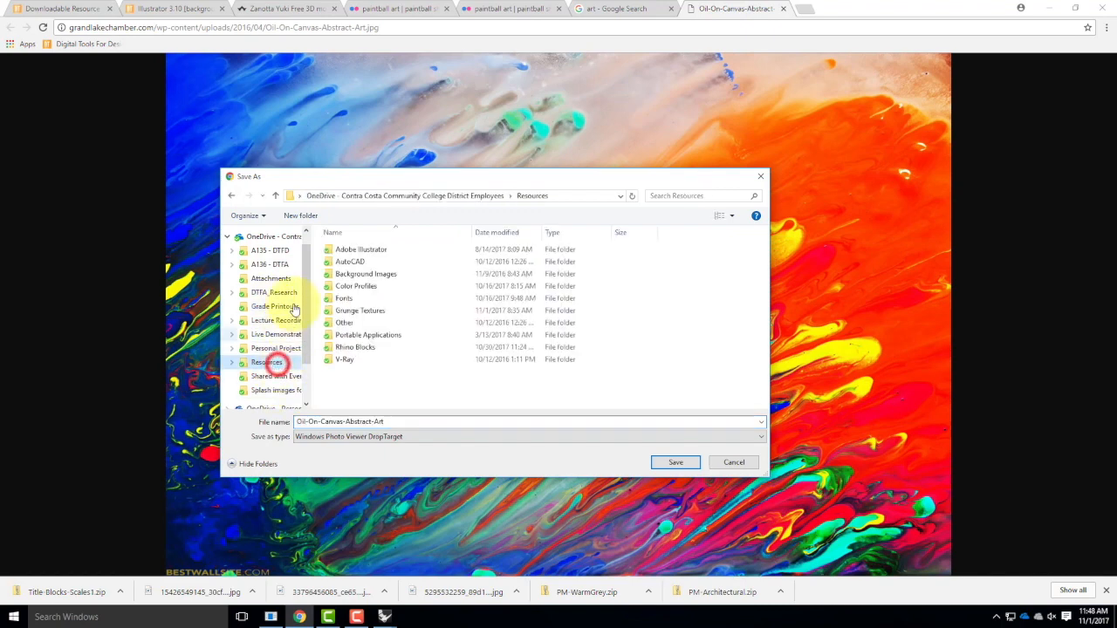
pyautogui.doubleClick(346, 359)
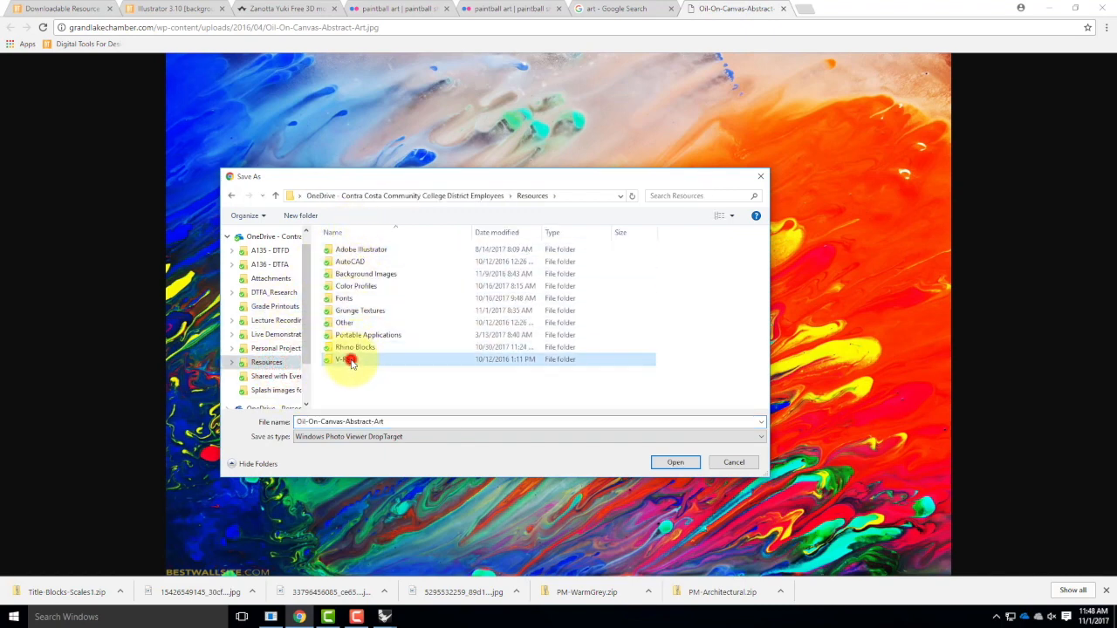
pyautogui.doubleClick(359, 286)
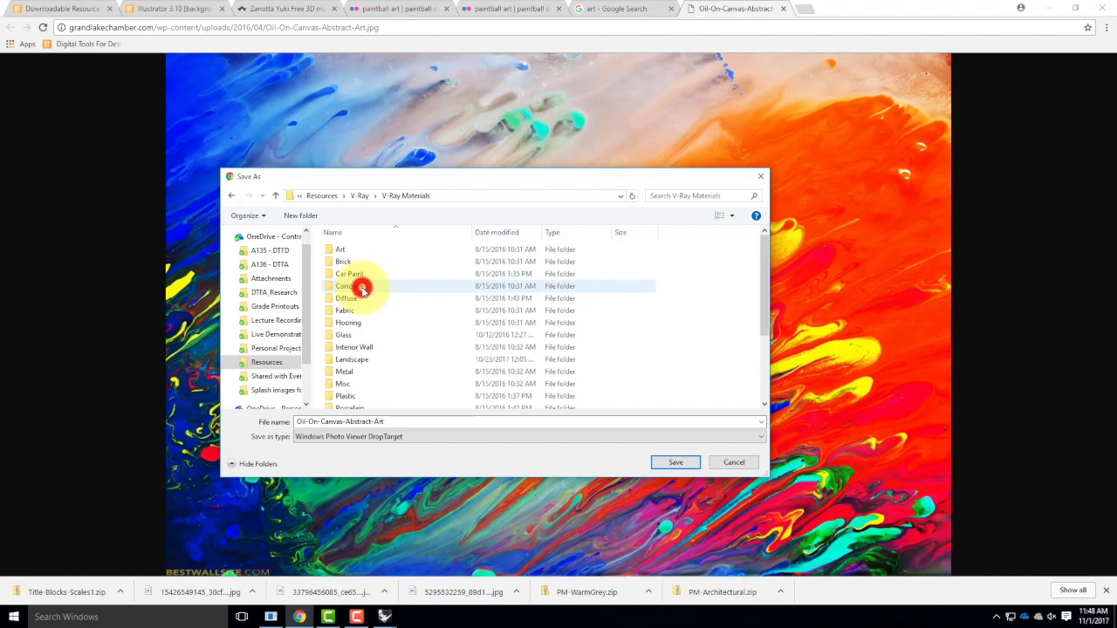
pyautogui.doubleClick(342, 250)
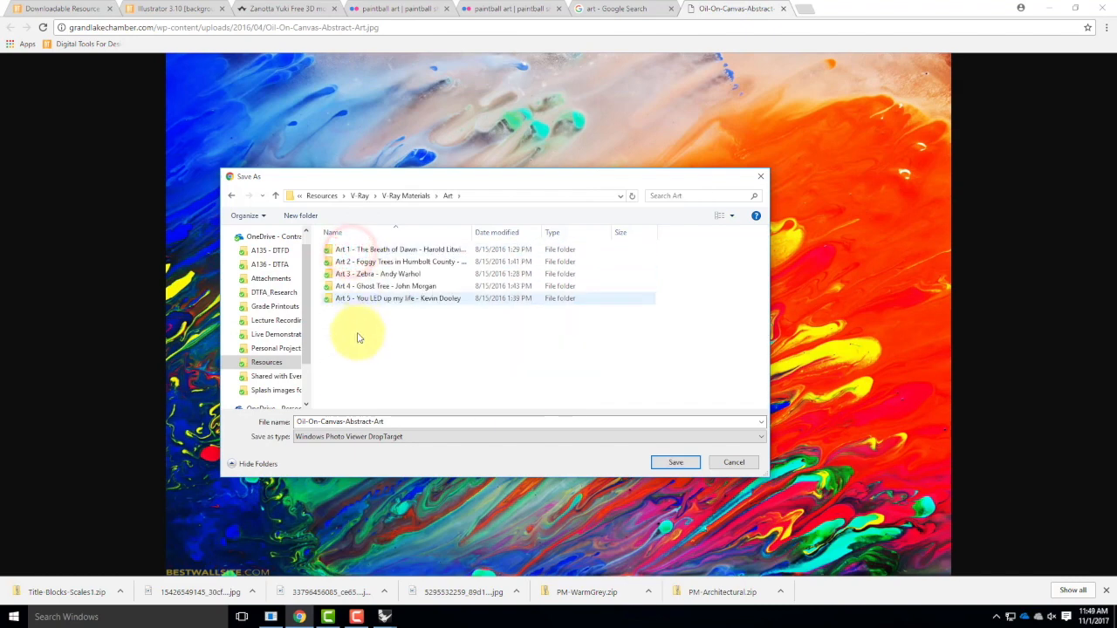
pyautogui.rightClick(359, 333)
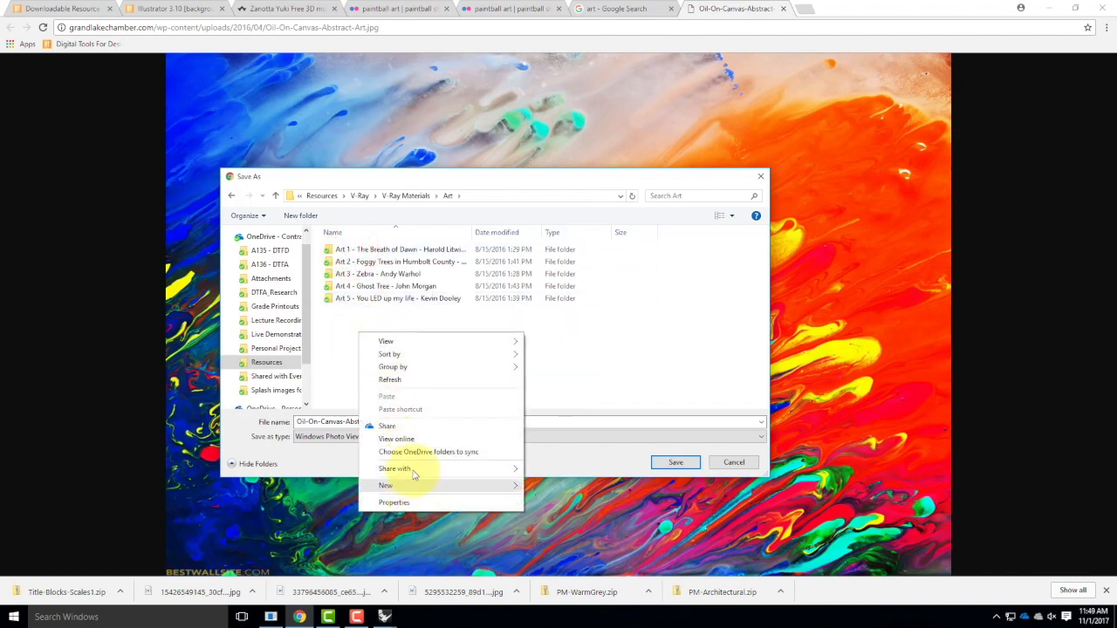
pyautogui.click(588, 346)
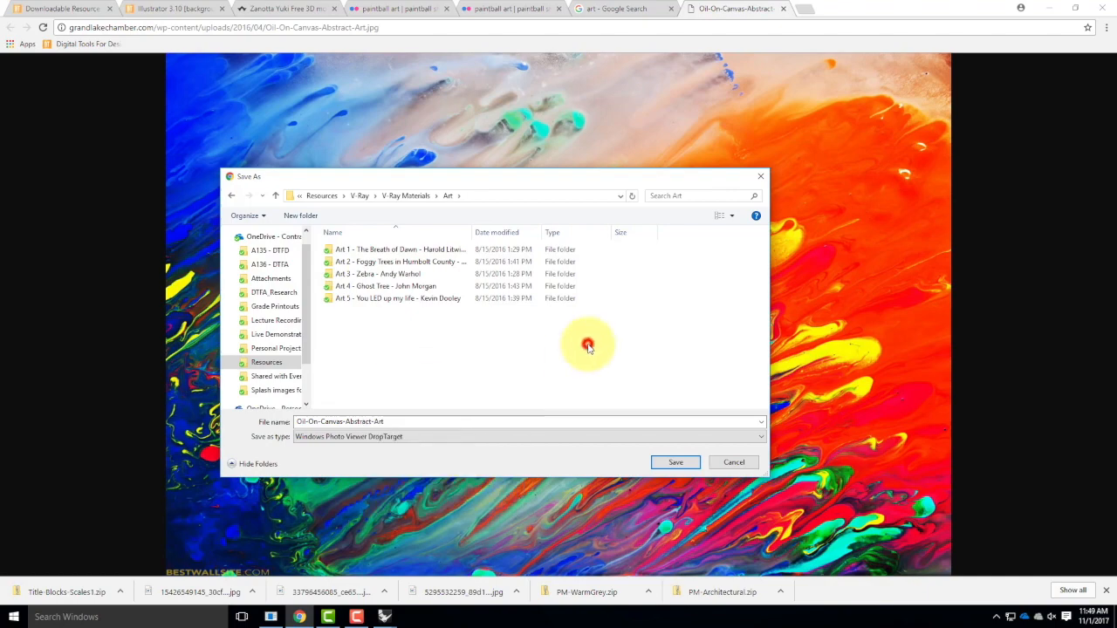
pyautogui.click(676, 462)
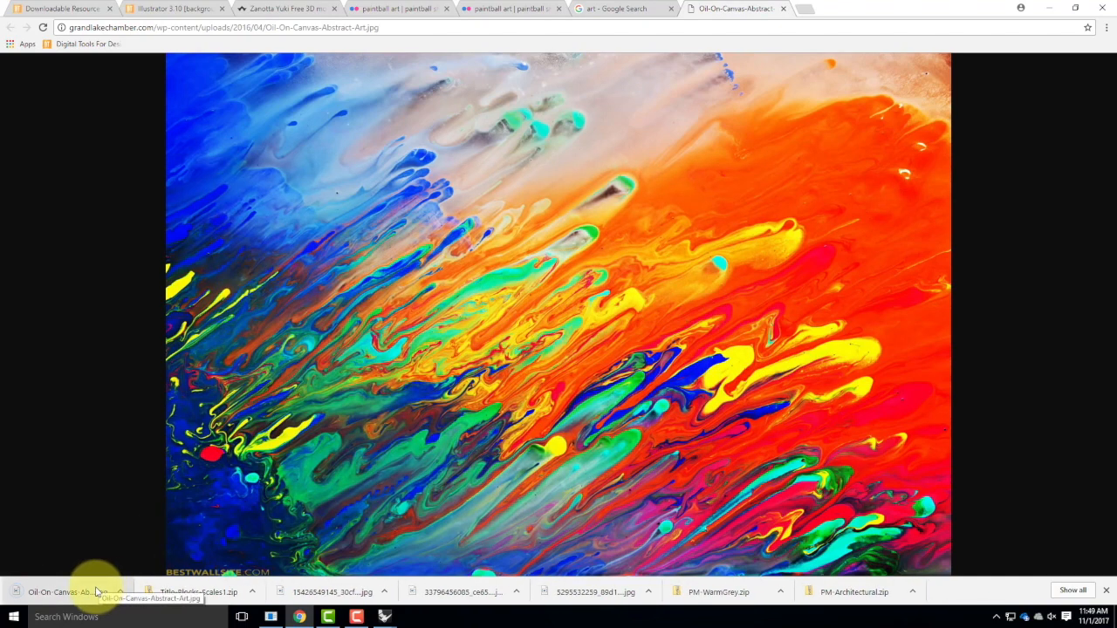
pyautogui.moveTo(384, 617)
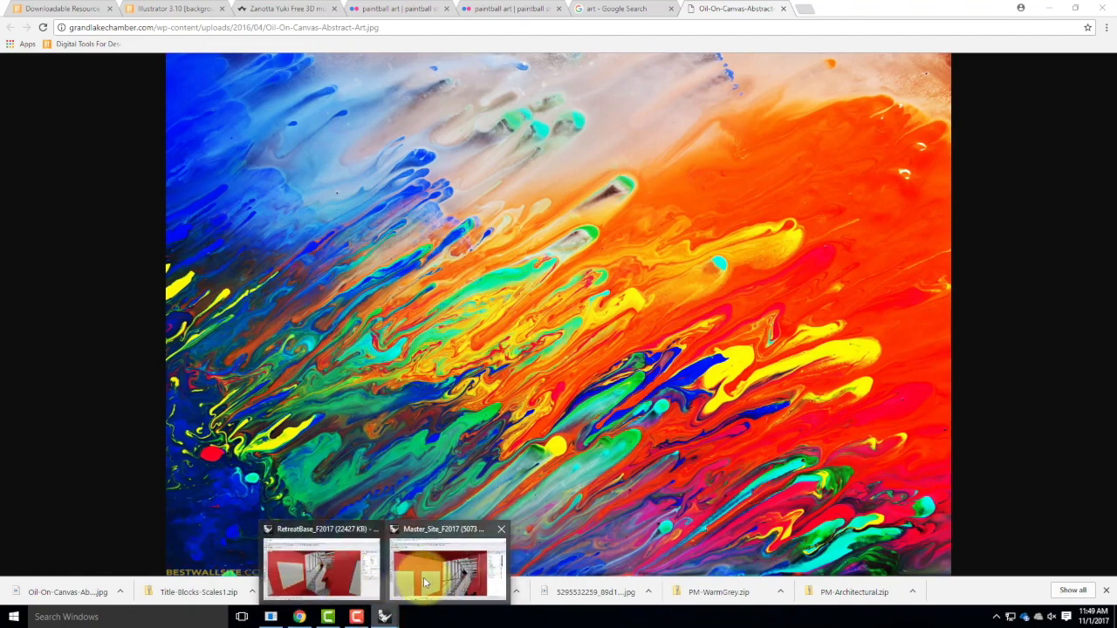
# Switch to the RetreatBase_F2017 Rhino window and bring up the bitmap file browser for the material's diffuse texture.
pyautogui.moveTo(363, 585)
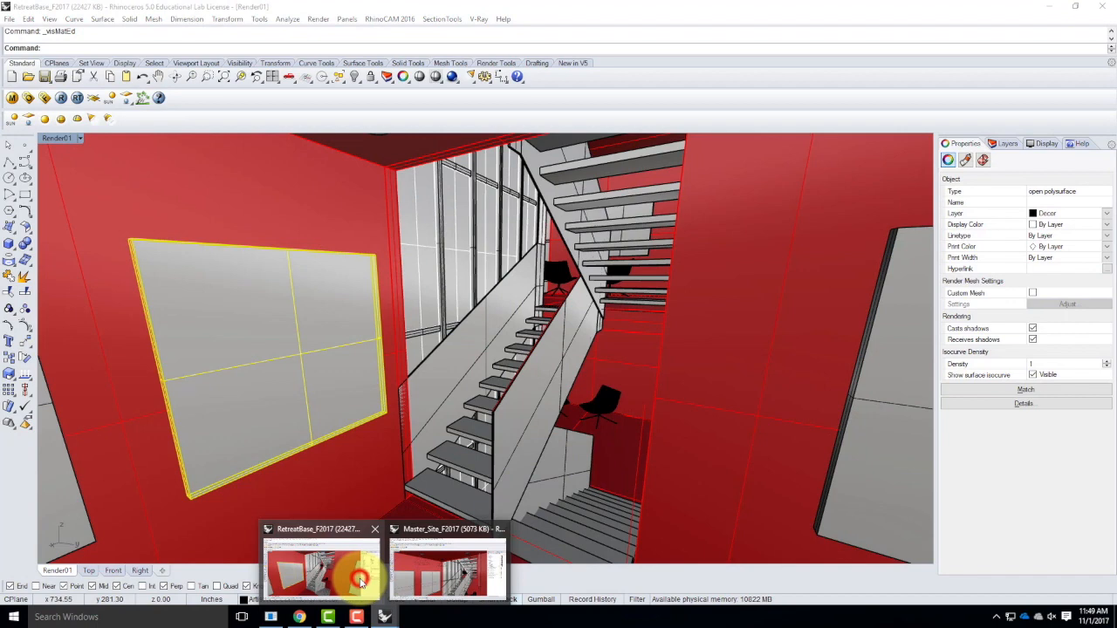
pyautogui.click(360, 581)
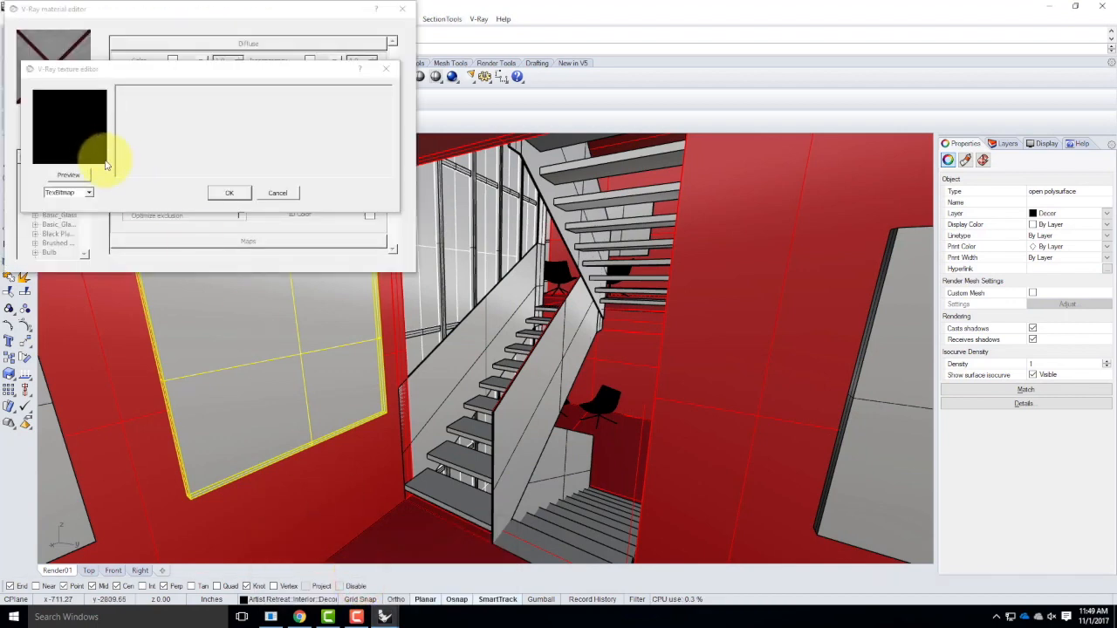
pyautogui.click(78, 177)
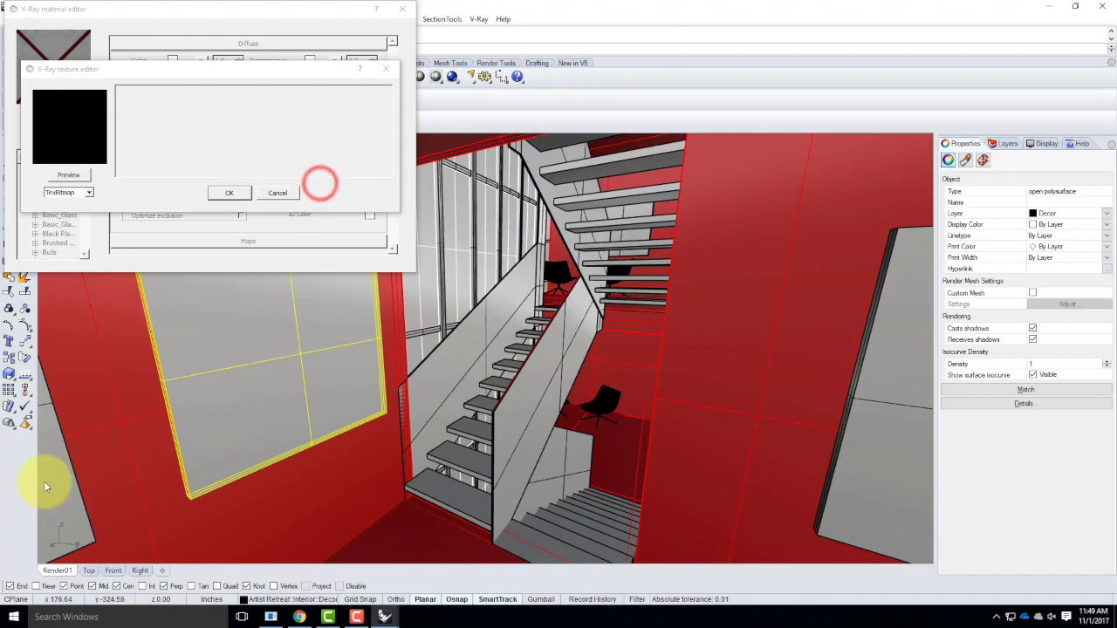
pyautogui.moveTo(390, 619)
pyautogui.click(432, 515)
pyautogui.click(1056, 6)
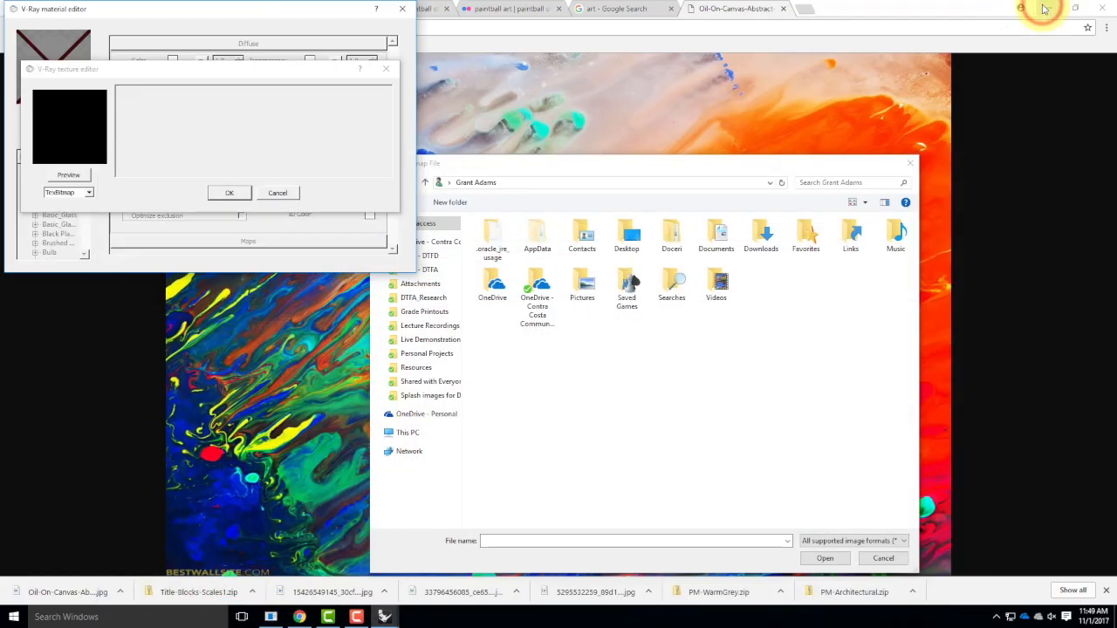
pyautogui.click(686, 170)
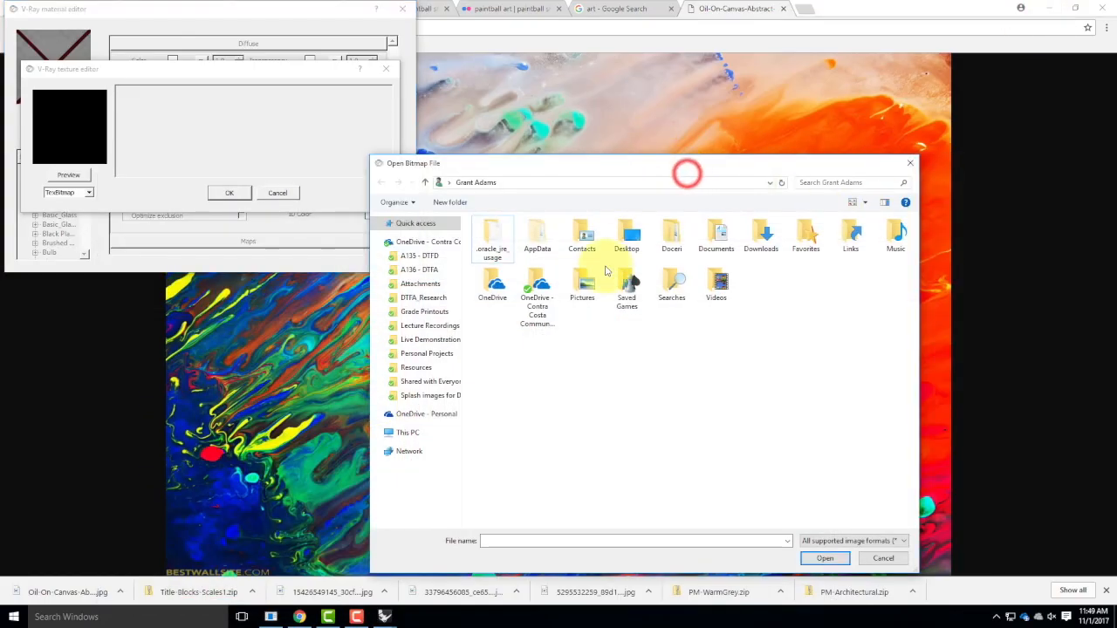
# Load Oil-On-Canvas-Abstract-Art from Resources > V-Ray > V-Ray Materials > Art as the texture bitmap.
pyautogui.click(426, 368)
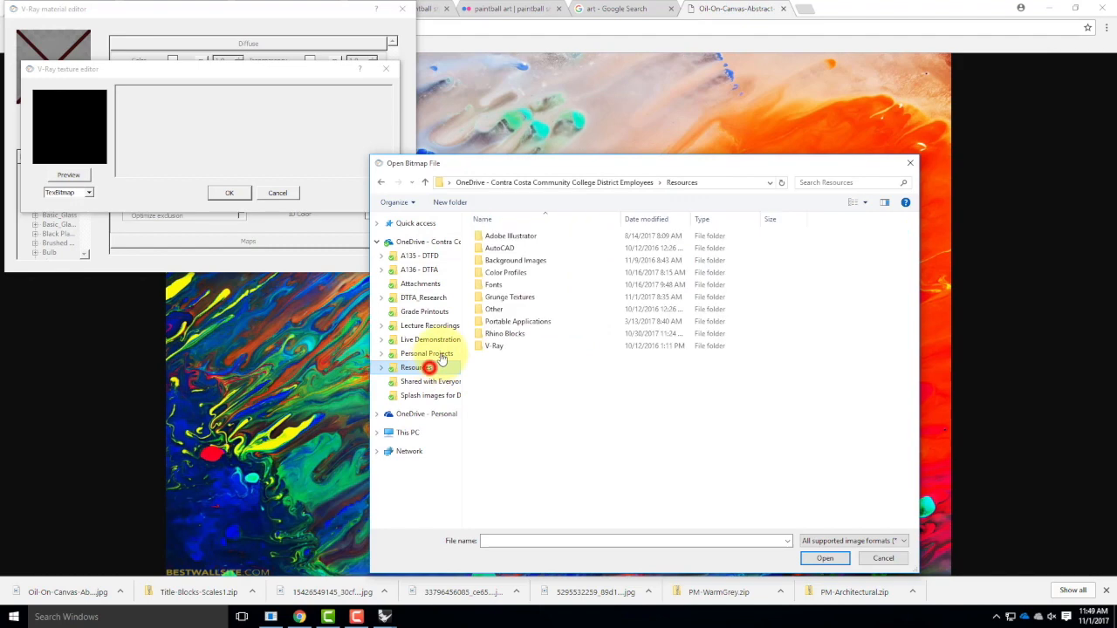
pyautogui.doubleClick(496, 346)
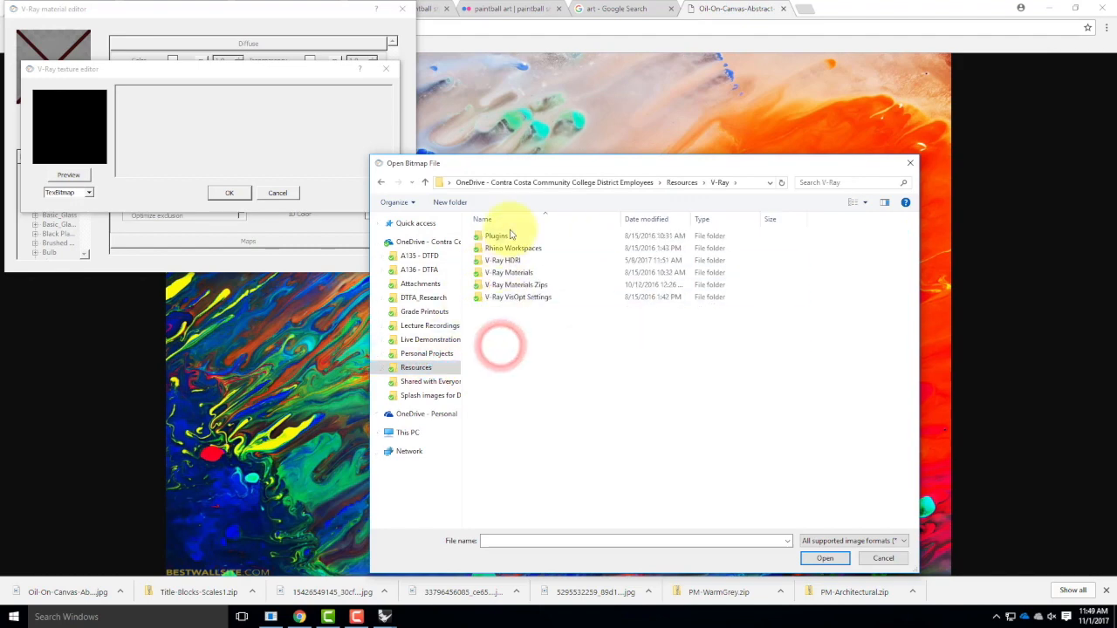
pyautogui.doubleClick(509, 272)
pyautogui.doubleClick(499, 272)
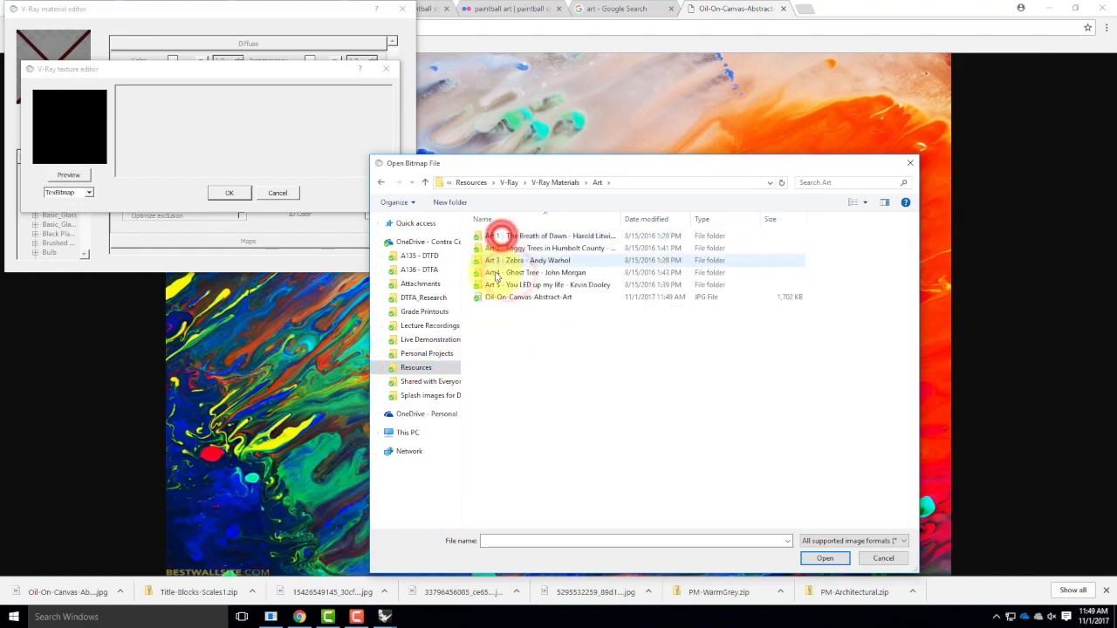
pyautogui.click(500, 297)
pyautogui.click(825, 559)
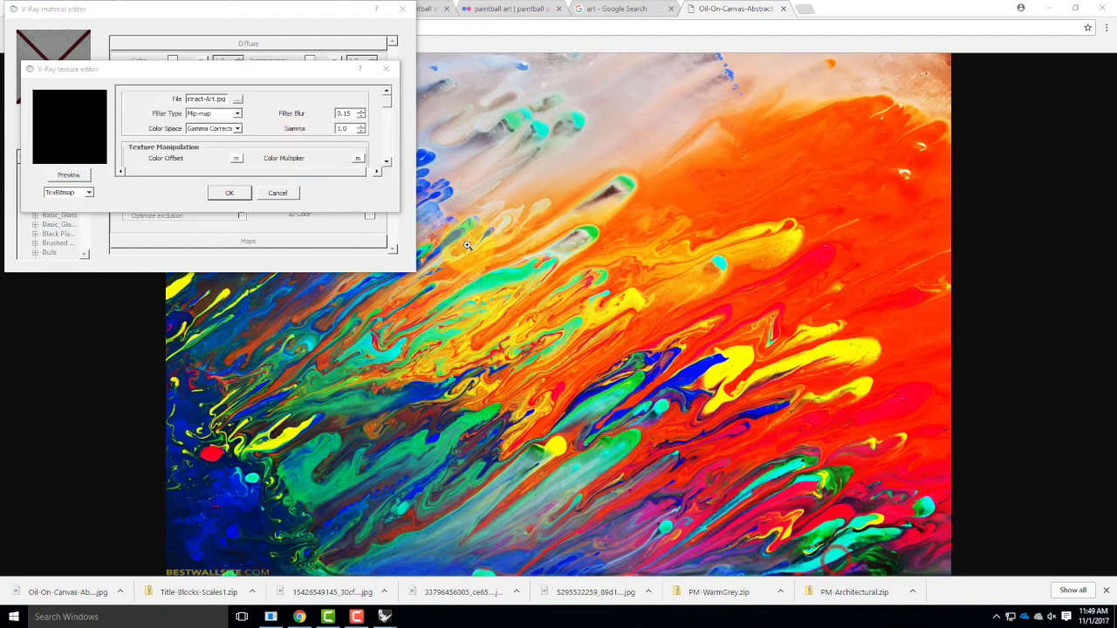
# Preview the bitmap texture, accept it, and refresh the Art 5 material preview.
pyautogui.click(74, 173)
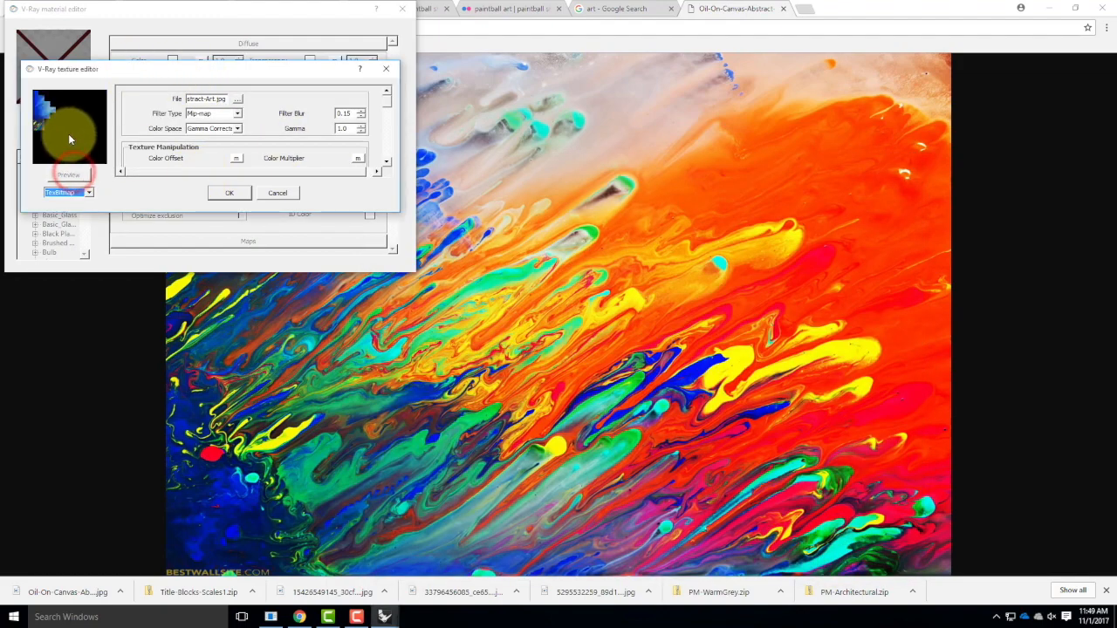
pyautogui.click(225, 194)
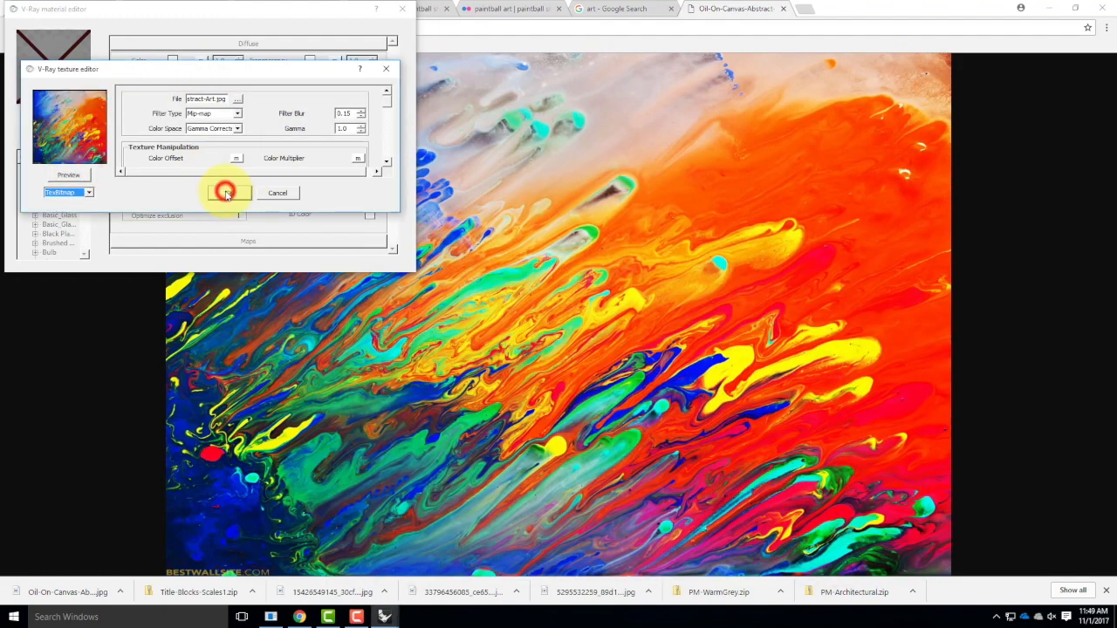
pyautogui.click(54, 115)
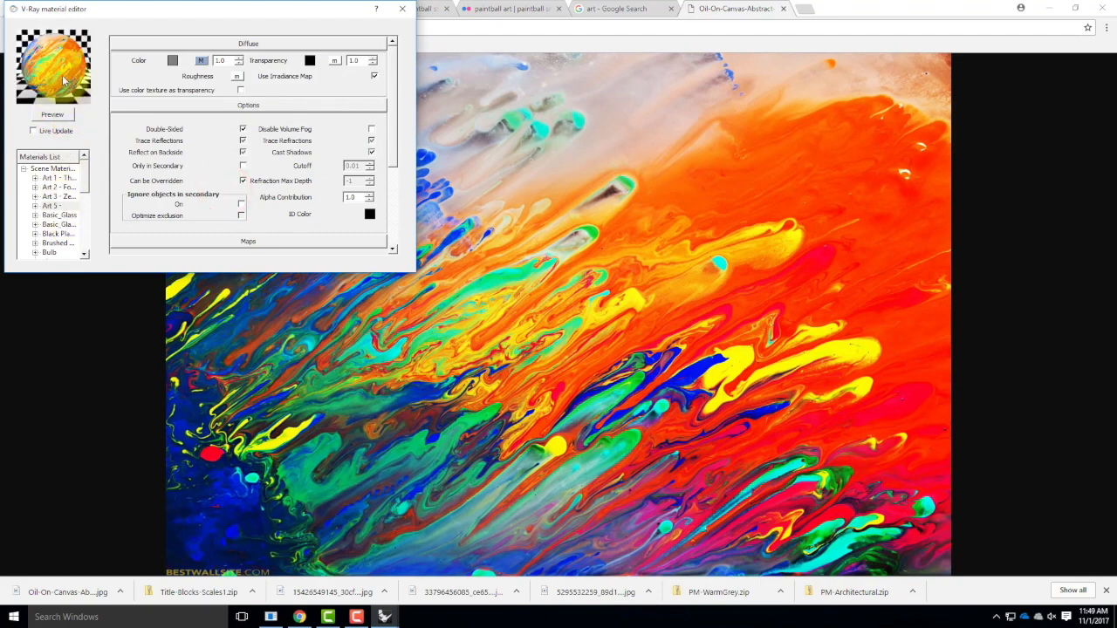
# Close the V-Ray material editor, minimize the browser and return to the RetreatBase_F2017 model.
pyautogui.click(378, 7)
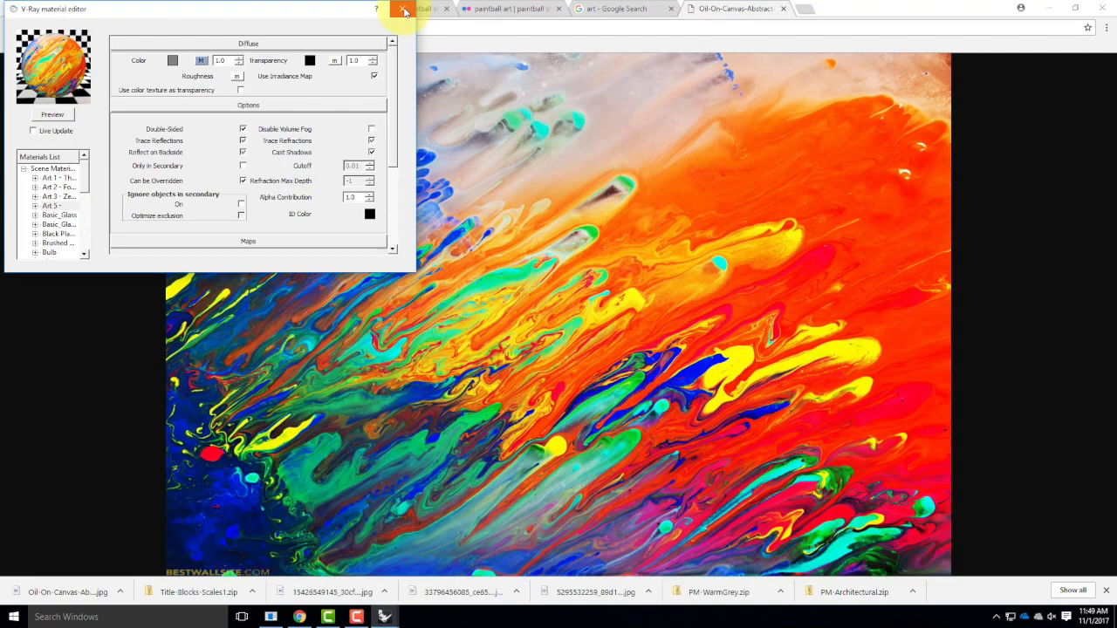
pyautogui.click(404, 9)
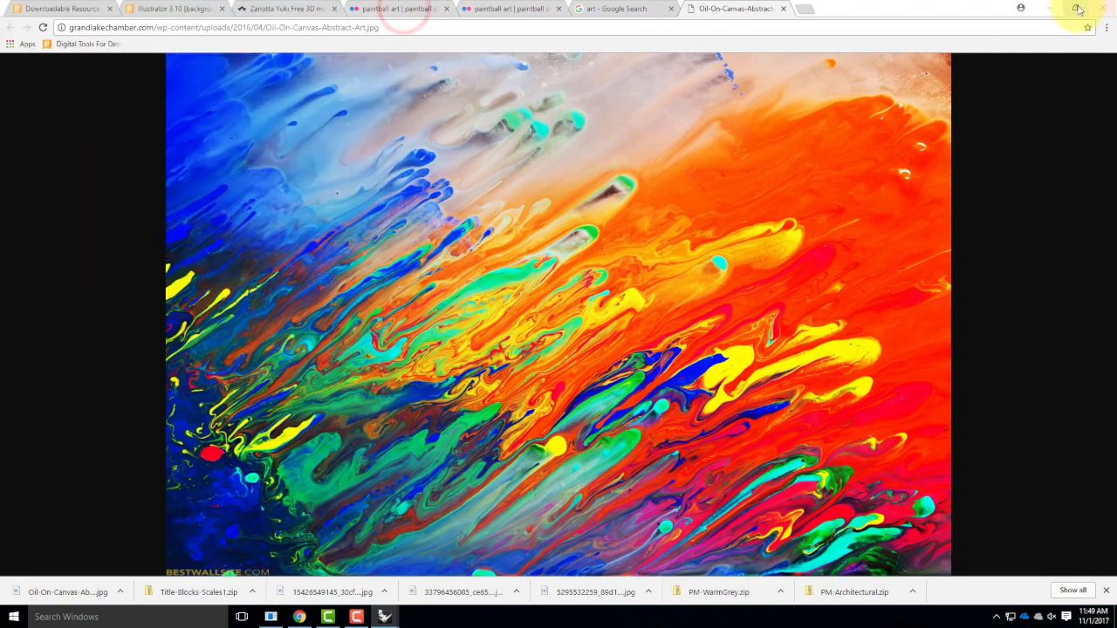
pyautogui.click(1052, 9)
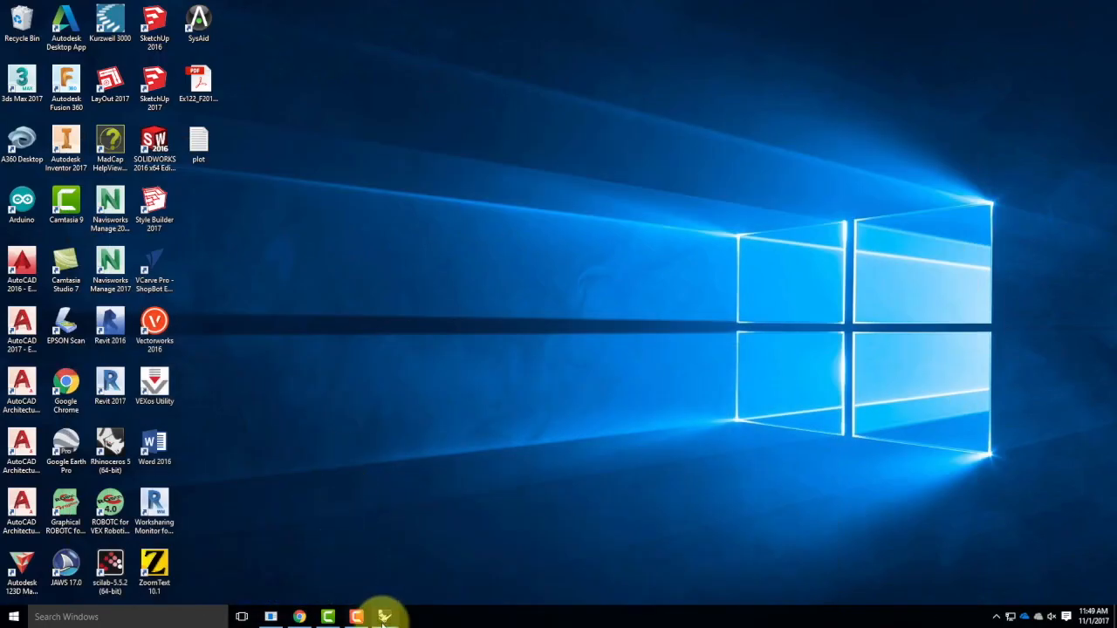
pyautogui.moveTo(384, 619)
pyautogui.click(328, 574)
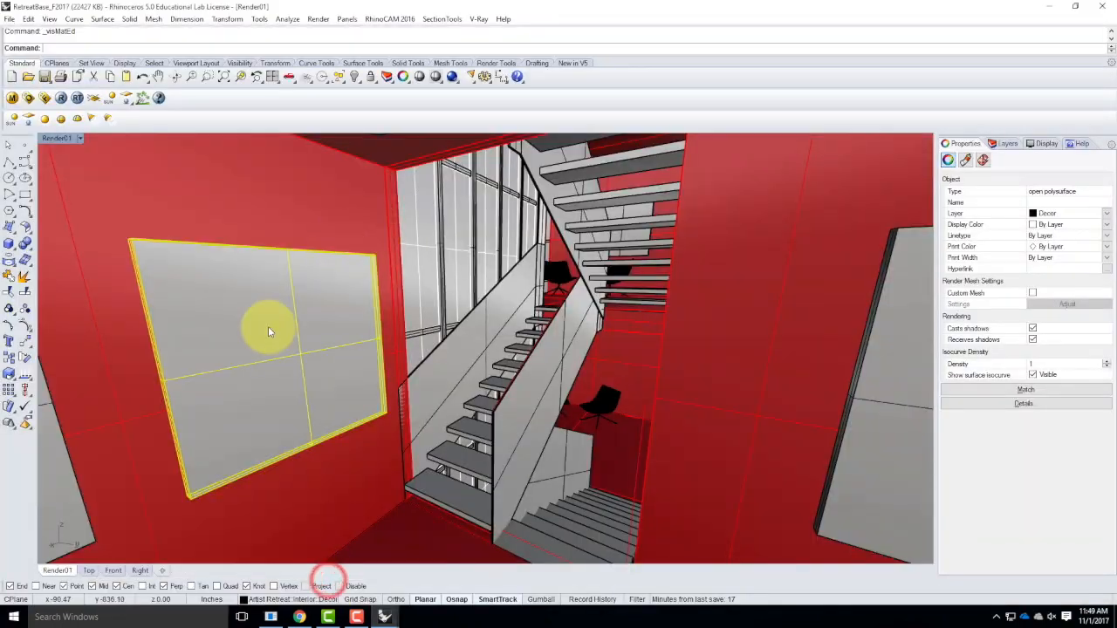
# Draw a box 2" by 4' and 4' high from the floor corner beside the window on the wall behind the chairs.
pyautogui.moveTo(446, 387); pyautogui.dragTo(466, 365, button='right')
pyautogui.scroll(5, 627, 327)
pyautogui.moveTo(614, 377); pyautogui.dragTo(648, 402, button='right')
pyautogui.moveTo(198, 266); pyautogui.dragTo(219, 350, button='right')
pyautogui.click(9, 244)
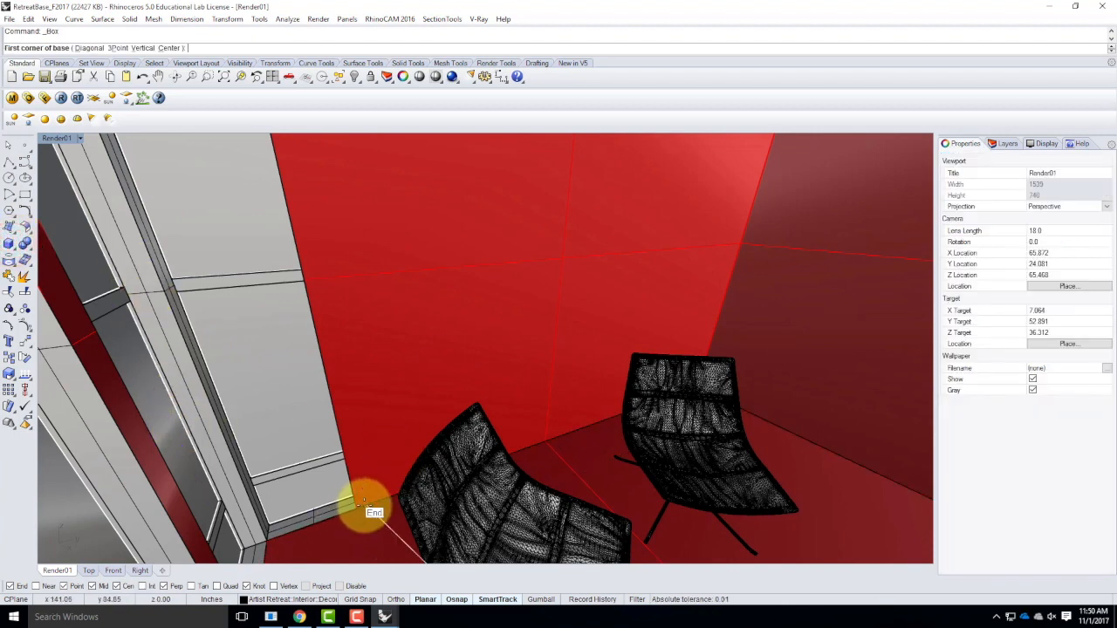
pyautogui.click(360, 507)
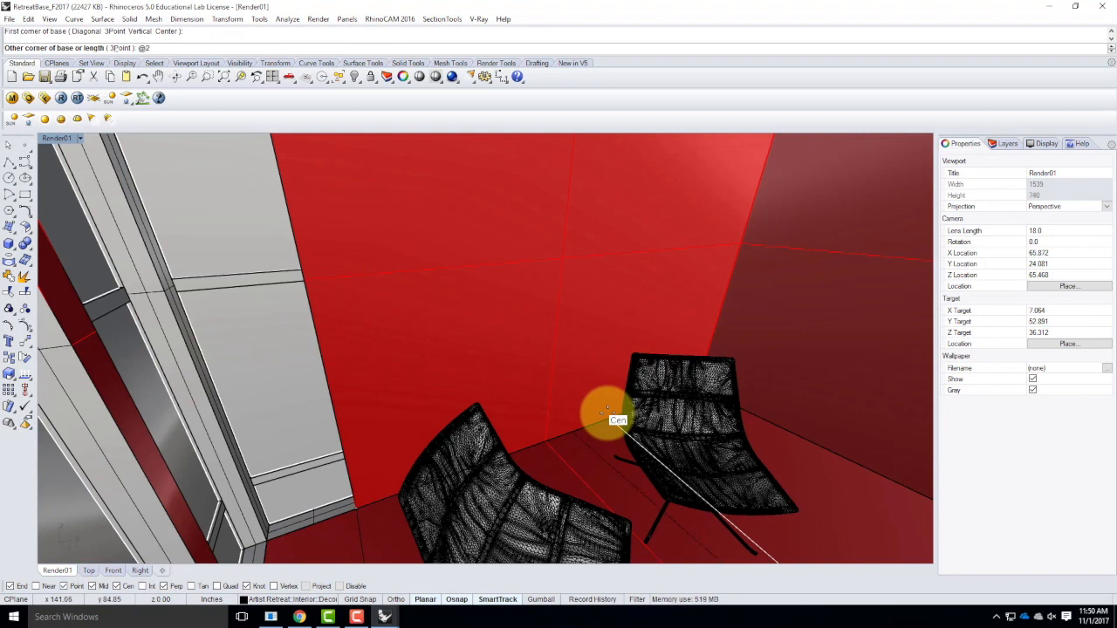
pyautogui.write("@2',4'")
pyautogui.press('Return')
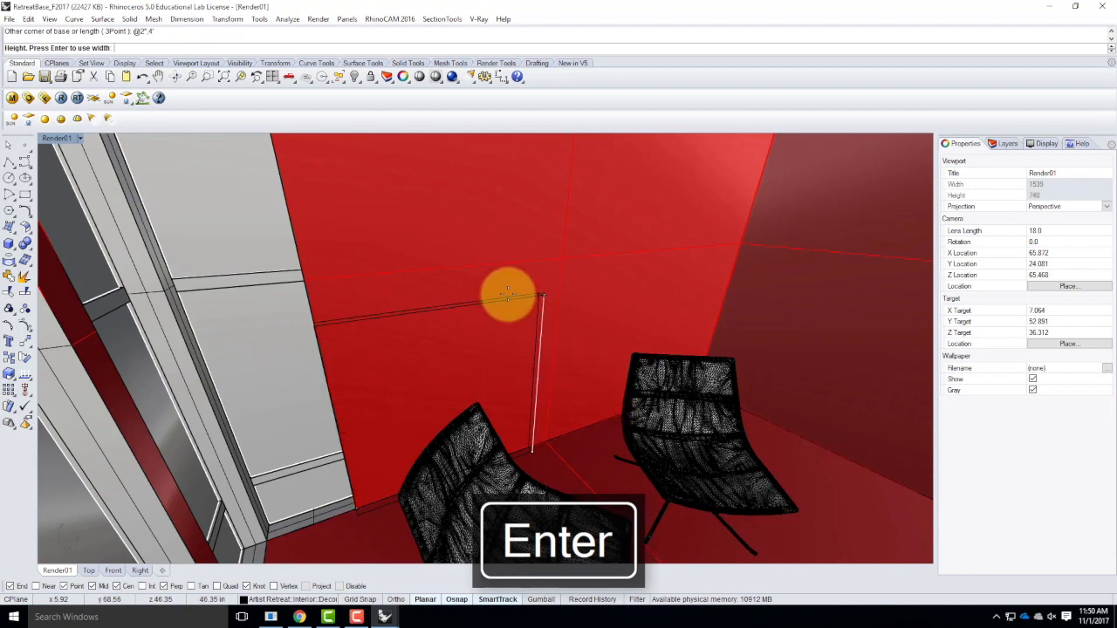
pyautogui.write('4')
pyautogui.press('Return')
# Move the new wall panel vertically up by about 34 inches.
pyautogui.click(507, 297)
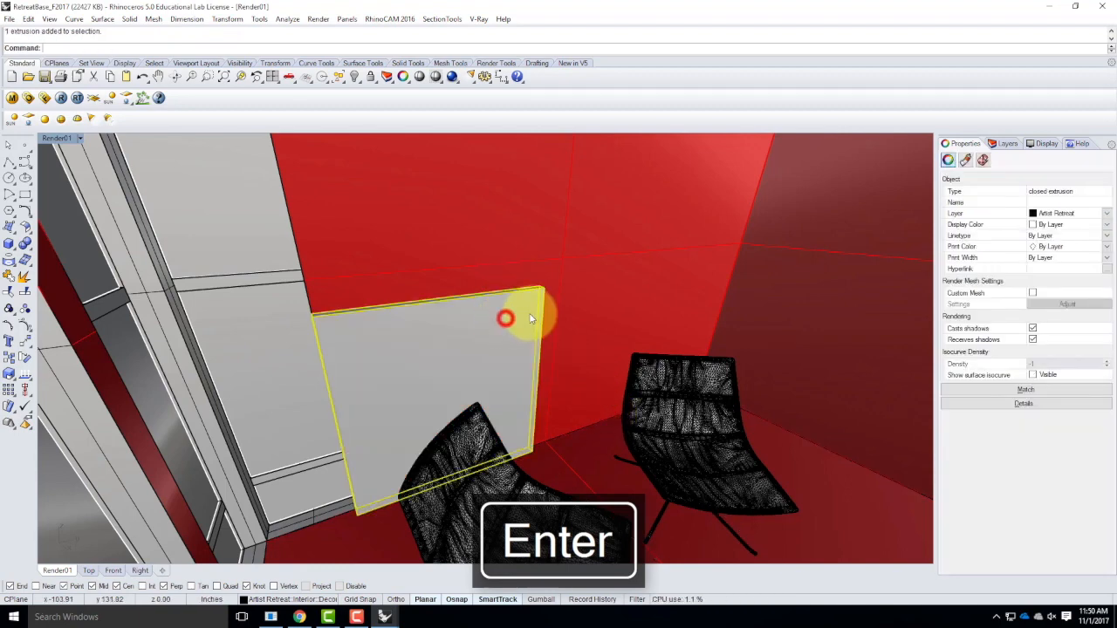
pyautogui.write('move')
pyautogui.press('Return')
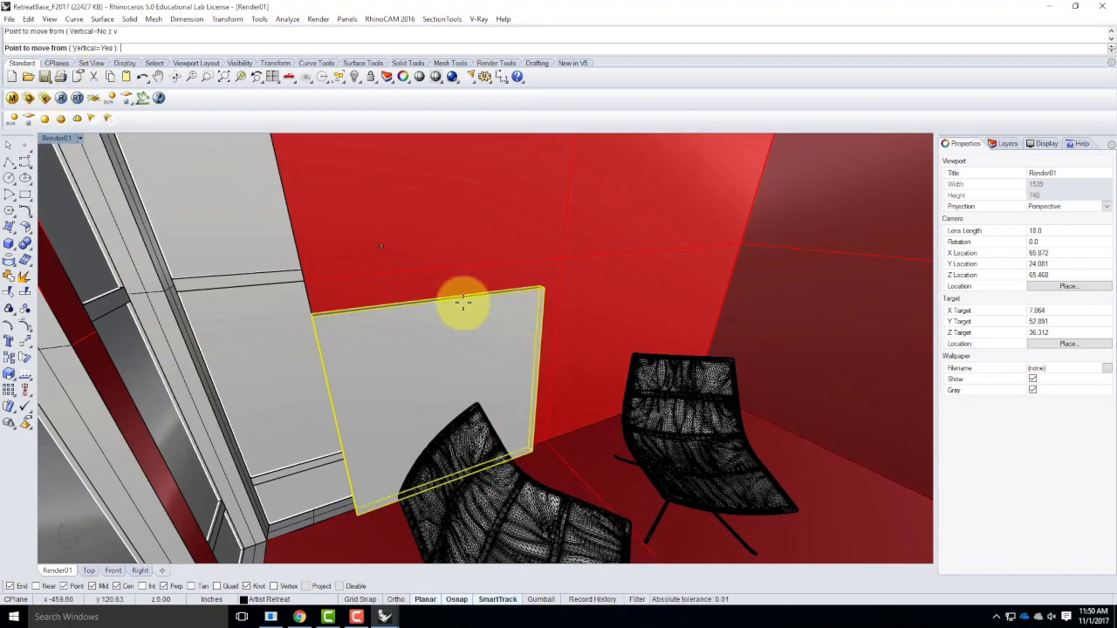
pyautogui.click(358, 513)
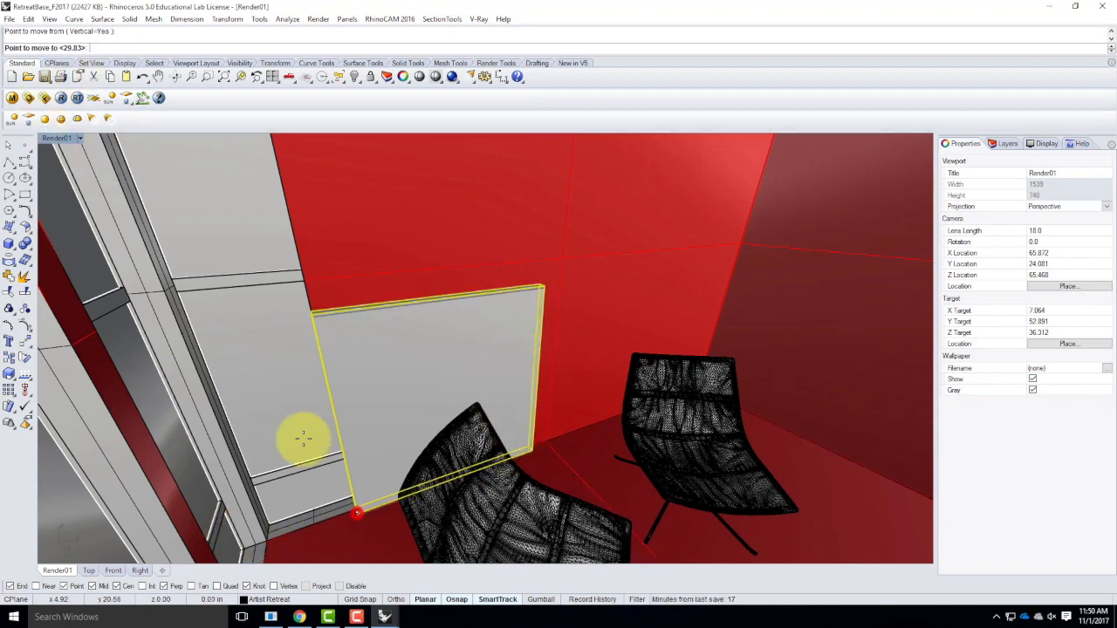
pyautogui.doubleClick(57, 138)
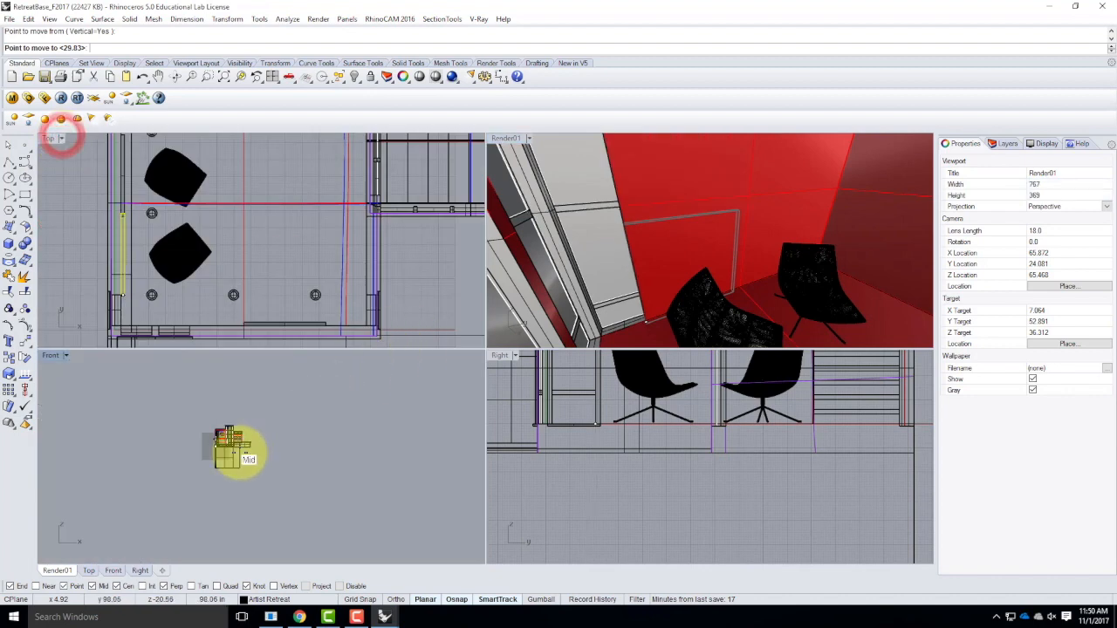
pyautogui.scroll(-8, 576, 454)
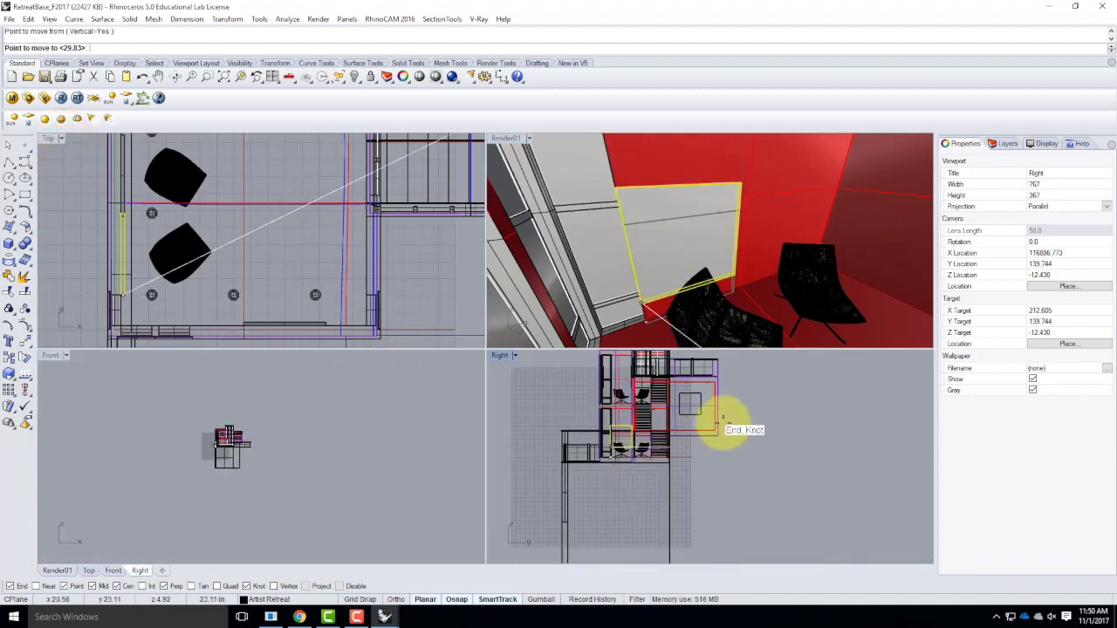
pyautogui.scroll(4, 729, 436)
pyautogui.click(736, 441)
# Move the raised panel horizontally about 24 inches along the wall so it sits above and between the two chairs.
pyautogui.rightClick(718, 456)
pyautogui.click(728, 457)
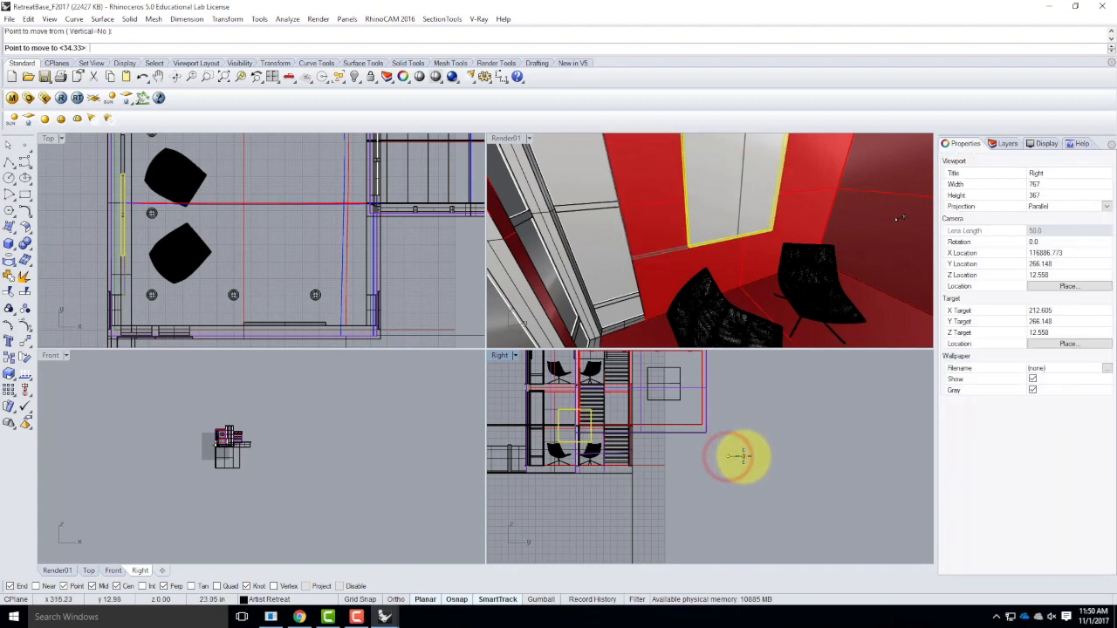
pyautogui.click(741, 455)
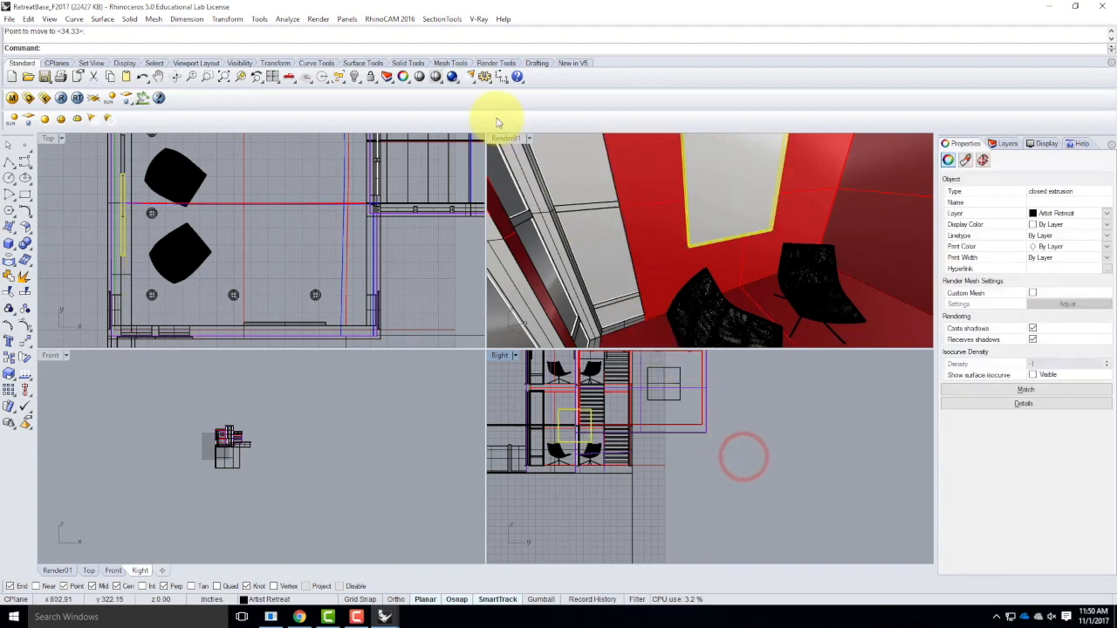
# Apply the Art 5 V-Ray material to the selected wall panel and close the material editor.
pyautogui.doubleClick(515, 142)
pyautogui.moveTo(655, 332); pyautogui.dragTo(571, 291, button='right')
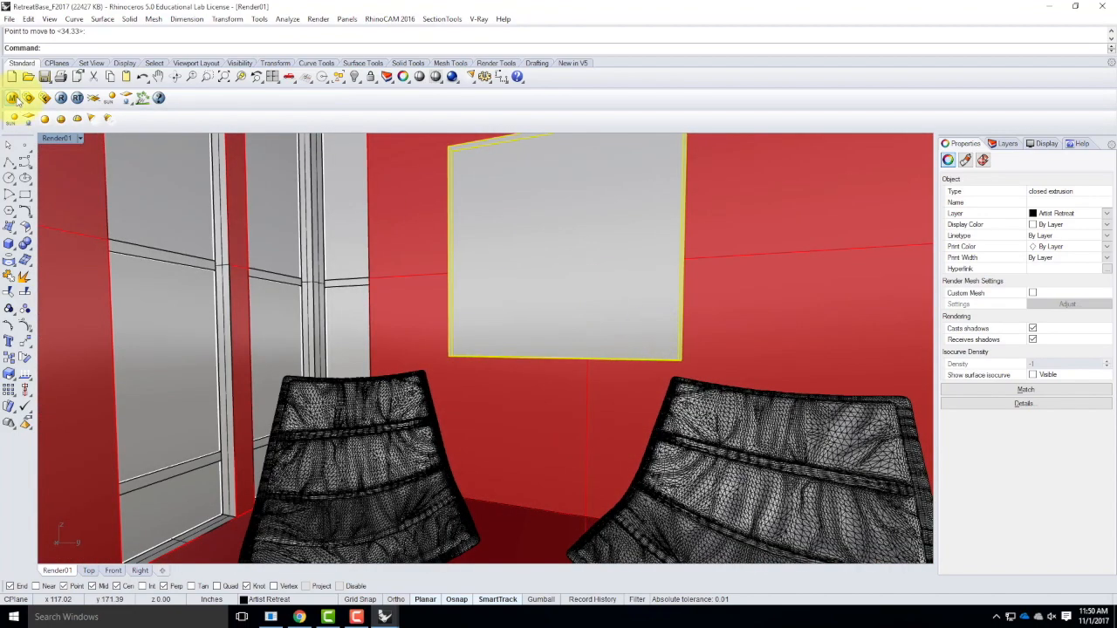
pyautogui.click(13, 98)
pyautogui.rightClick(71, 206)
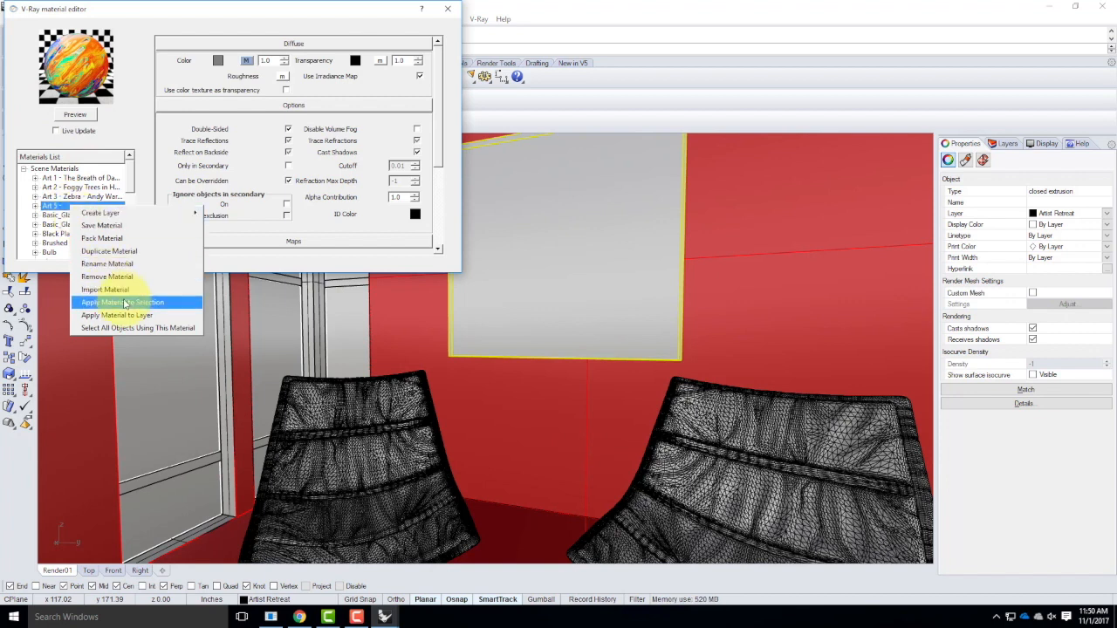
pyautogui.click(129, 303)
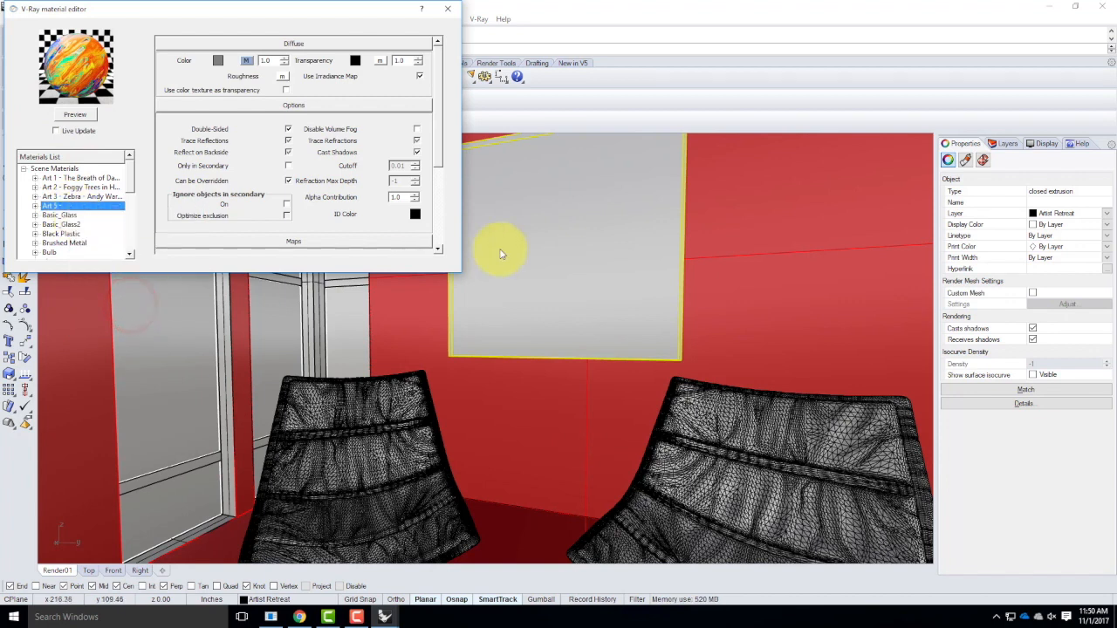
pyautogui.click(444, 10)
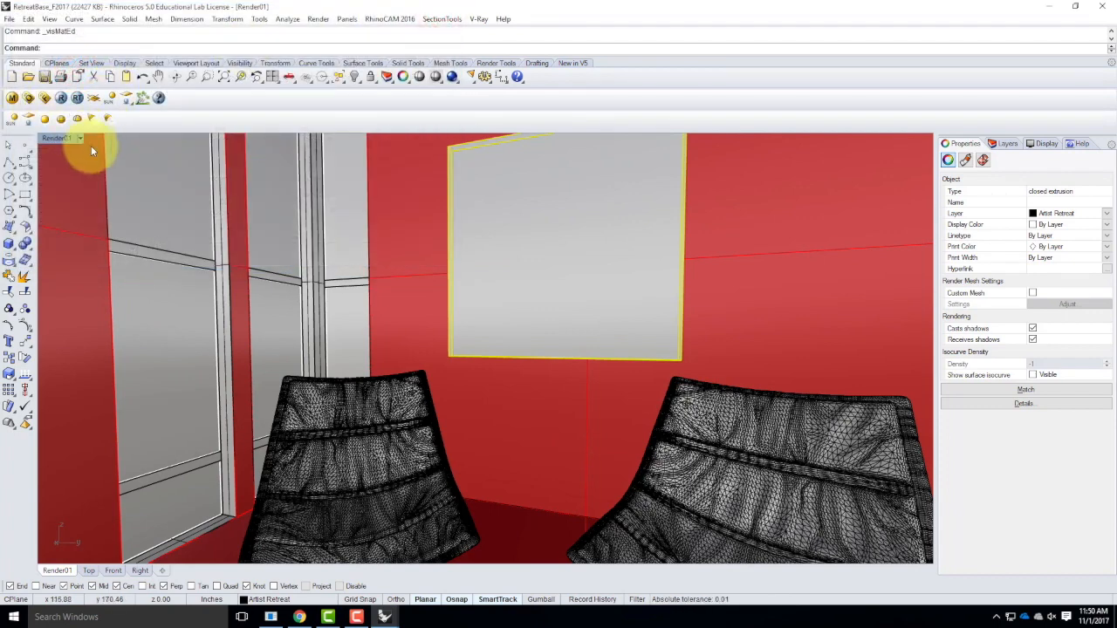
# Check the art panel in Rendered display mode, then return the Render01 view to Shaded.
pyautogui.click(79, 137)
pyautogui.click(77, 190)
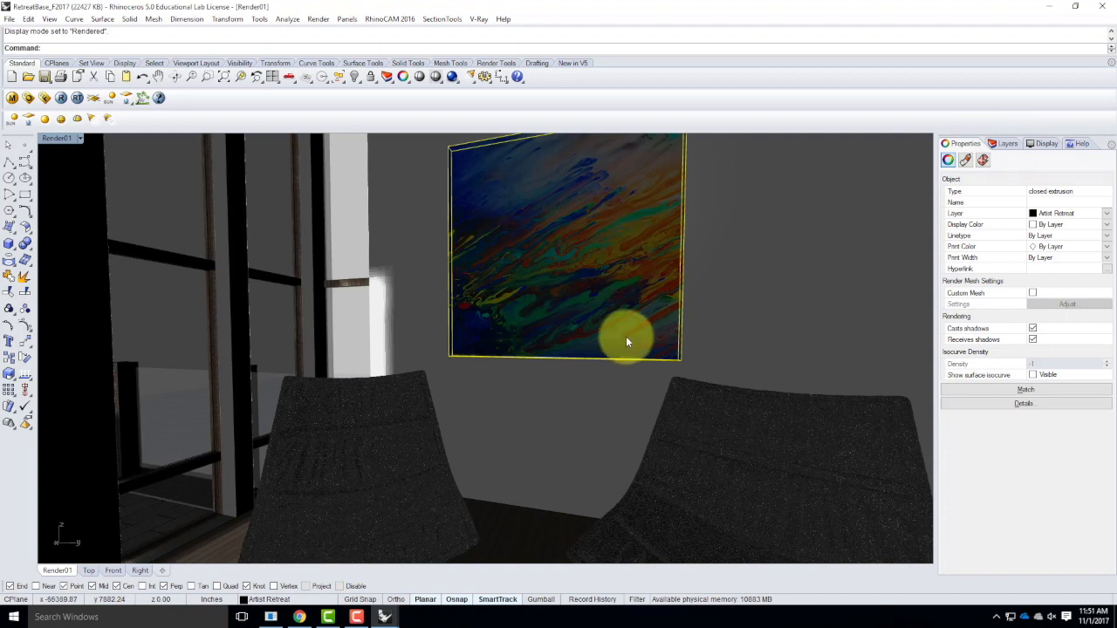
pyautogui.click(79, 137)
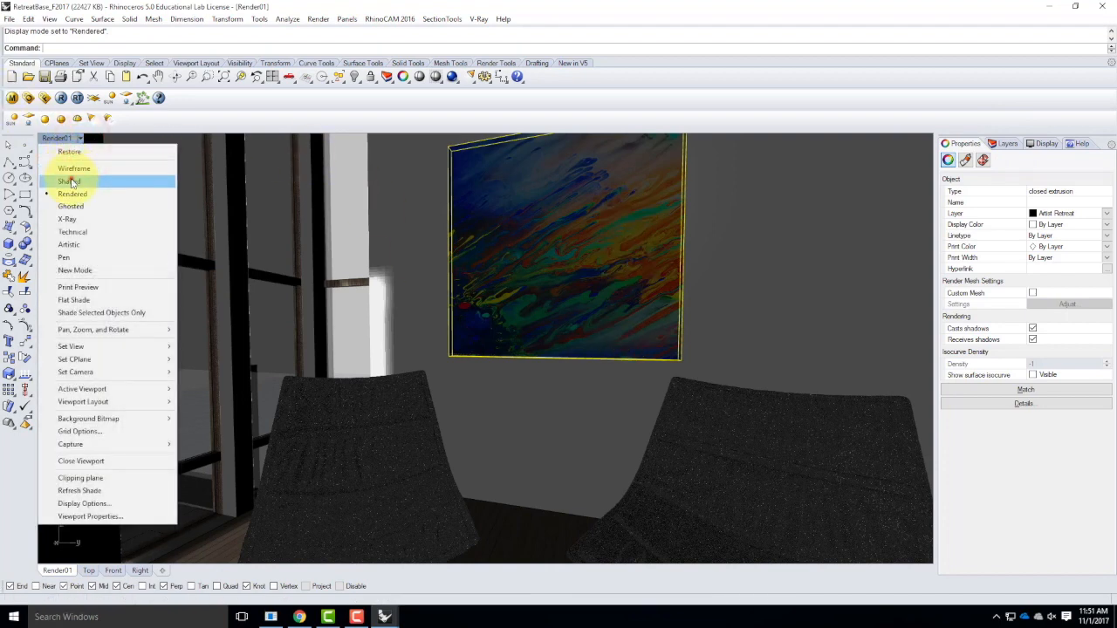
pyautogui.click(70, 180)
# Save the RetreatBase_F2017 file and switch to the open Master_Site_F2017 model.
pyautogui.click(8, 21)
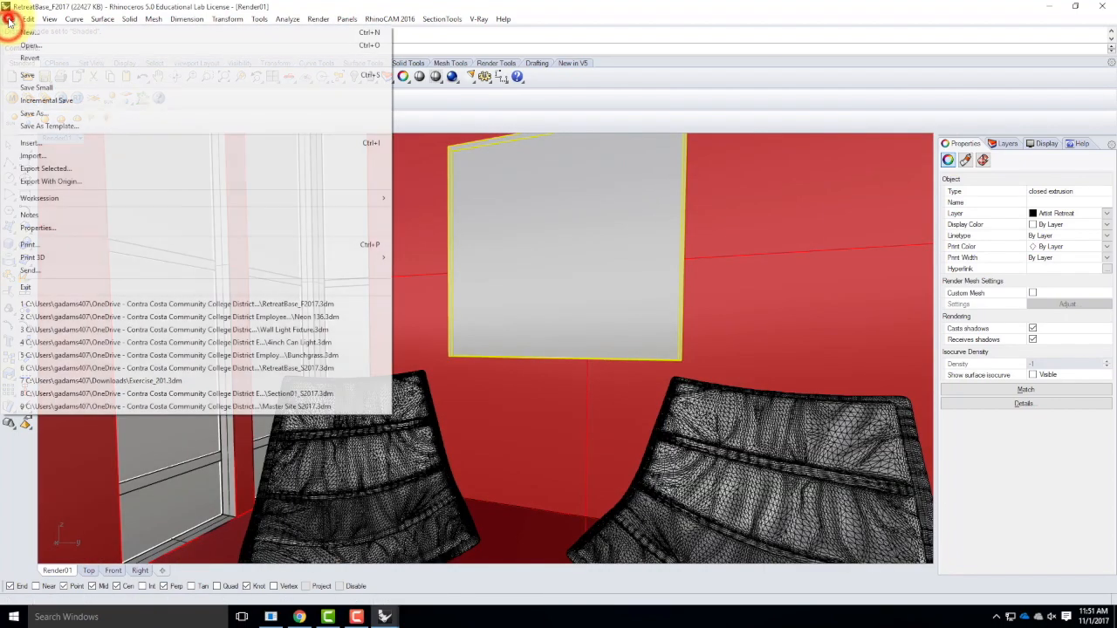
pyautogui.click(28, 75)
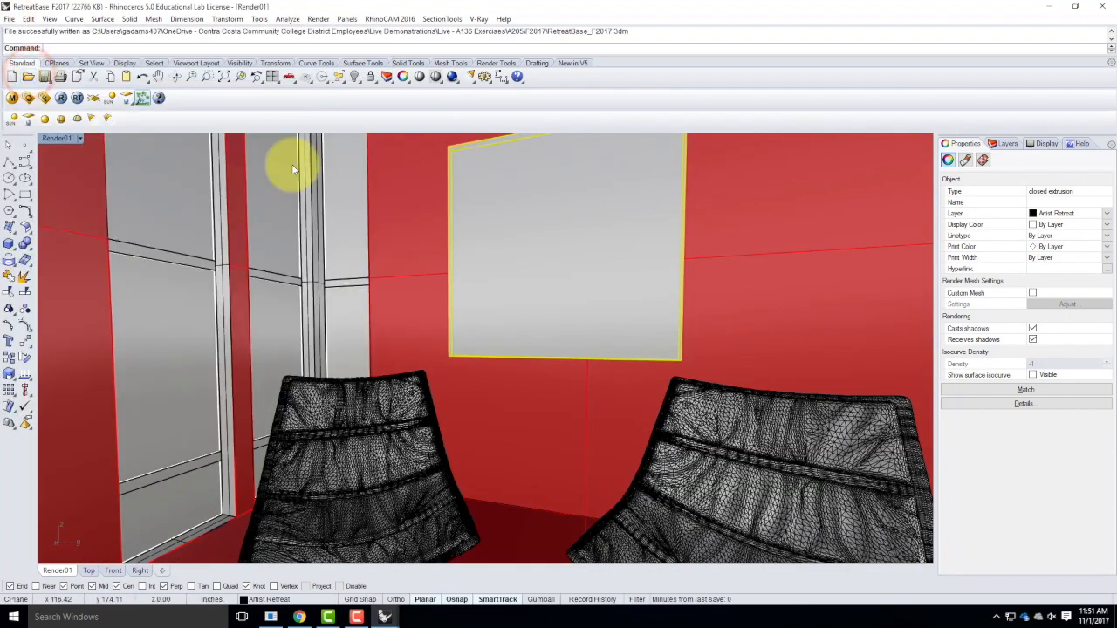
pyautogui.click(389, 617)
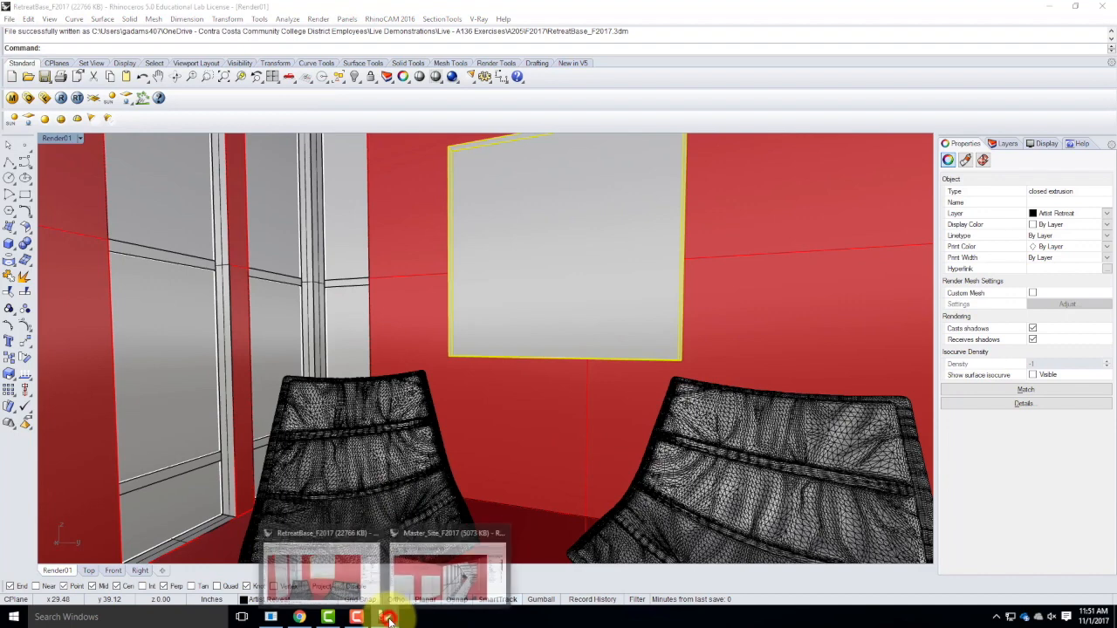
pyautogui.click(471, 575)
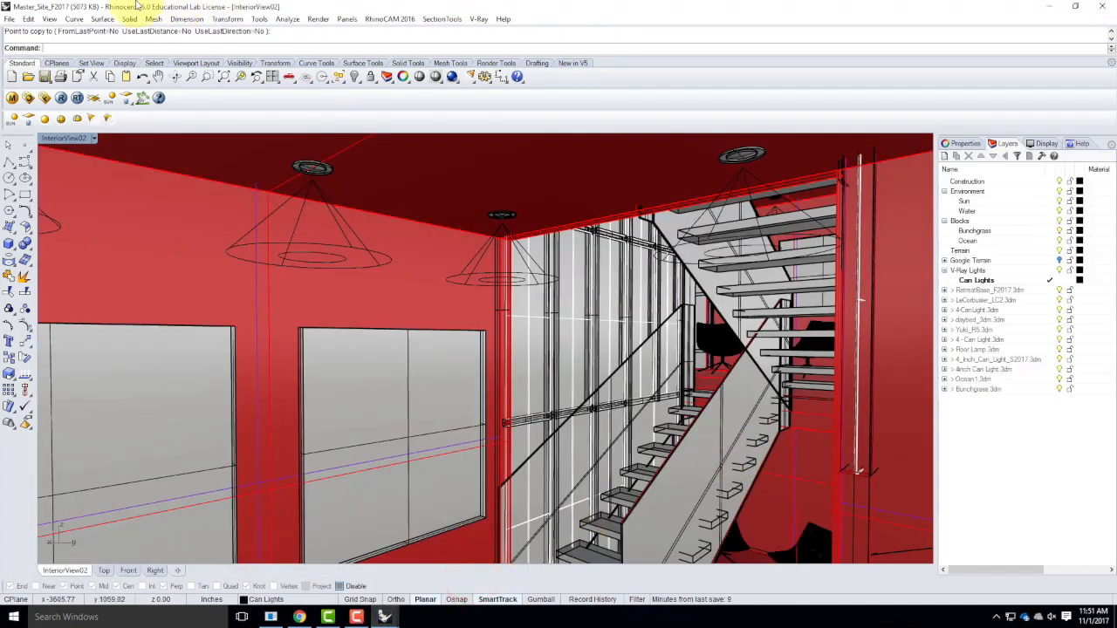
# Update the linked RetreatBase_F2017 block, replacing the existing material for all name conflicts.
pyautogui.click(28, 18)
pyautogui.moveTo(93, 224)
pyautogui.click(230, 281)
pyautogui.click(441, 248)
pyautogui.click(709, 265)
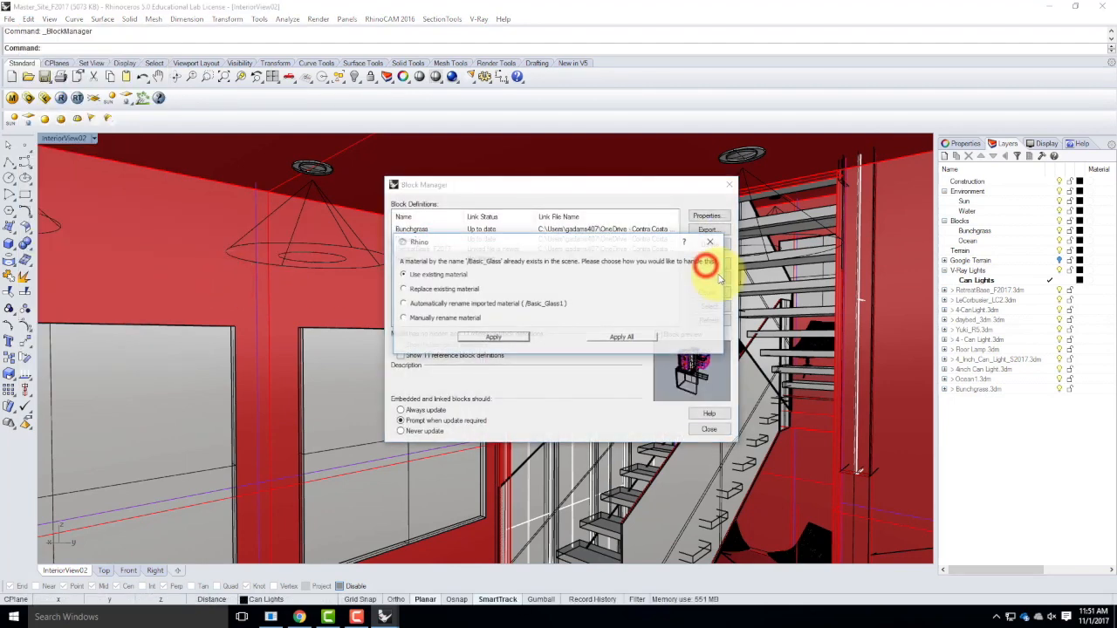
pyautogui.click(426, 290)
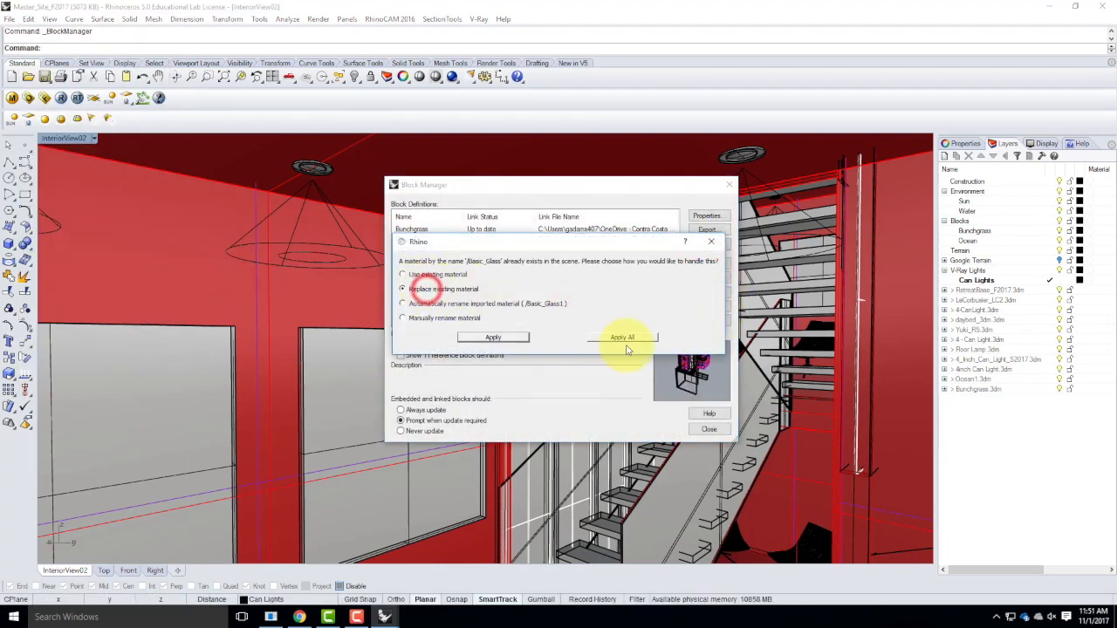
pyautogui.click(622, 337)
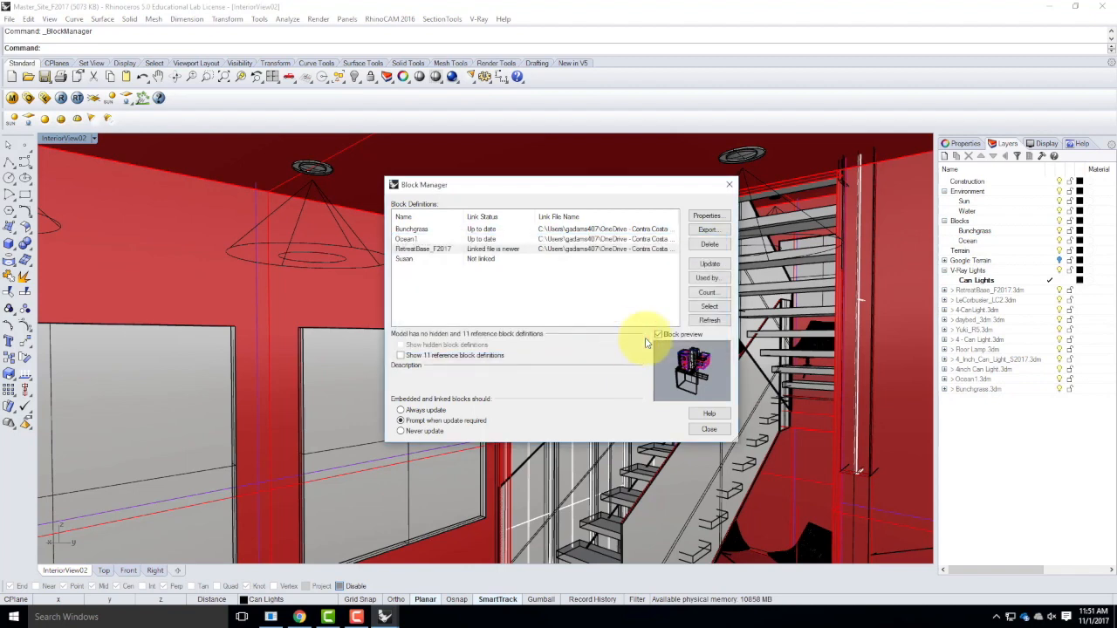
pyautogui.click(718, 433)
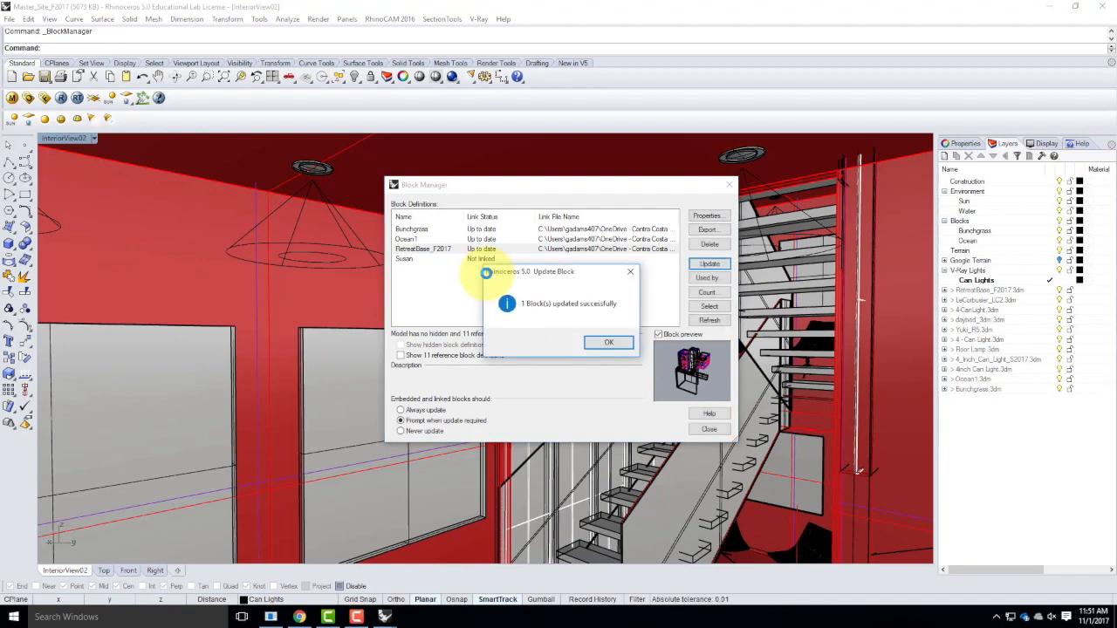
pyautogui.click(607, 339)
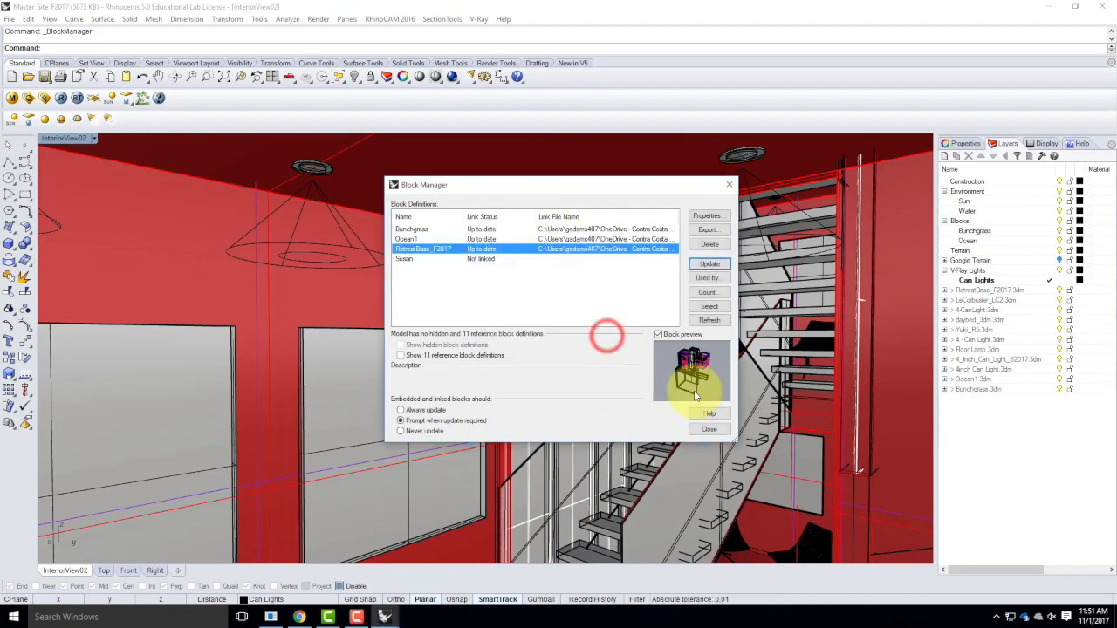
pyautogui.click(712, 428)
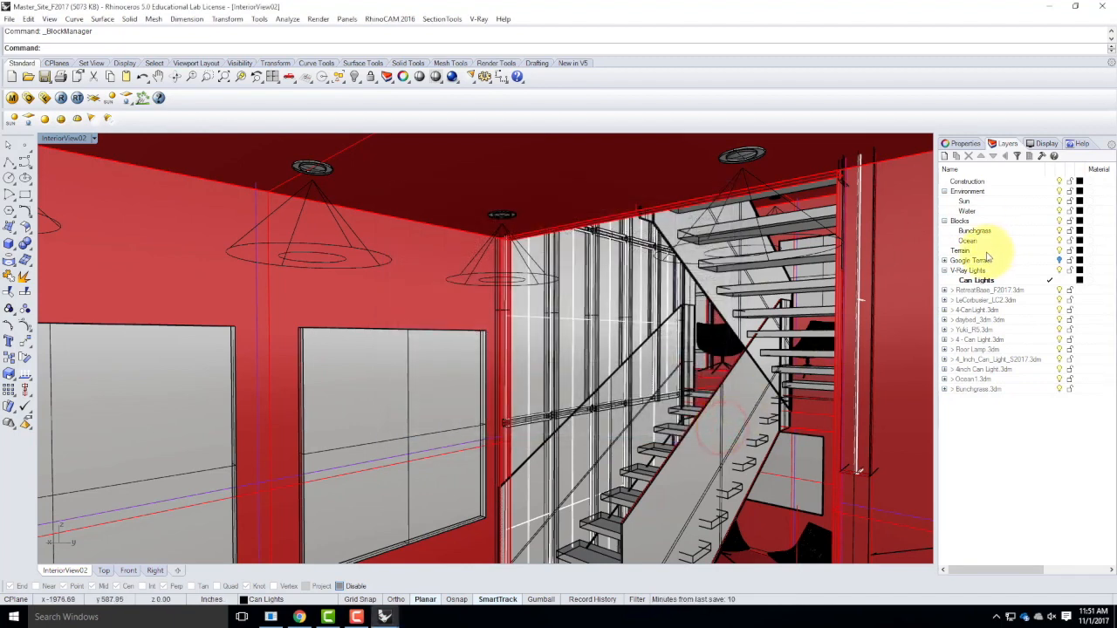
# Select the Bunchgrass layer and restore the InteriorView02 named view.
pyautogui.click(976, 231)
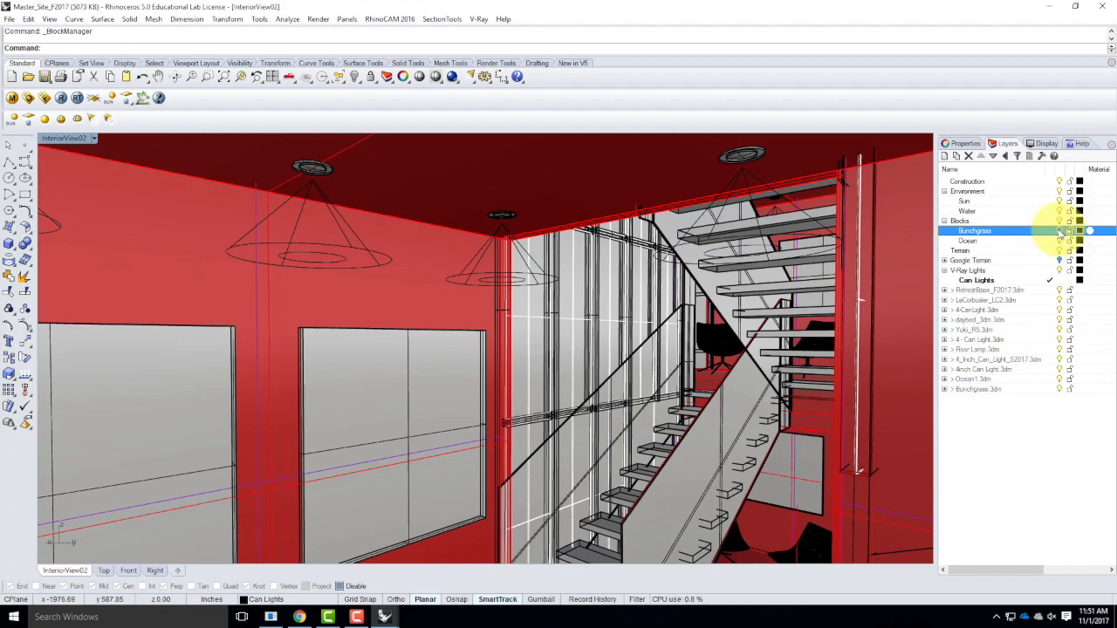
pyautogui.click(93, 138)
pyautogui.moveTo(149, 347)
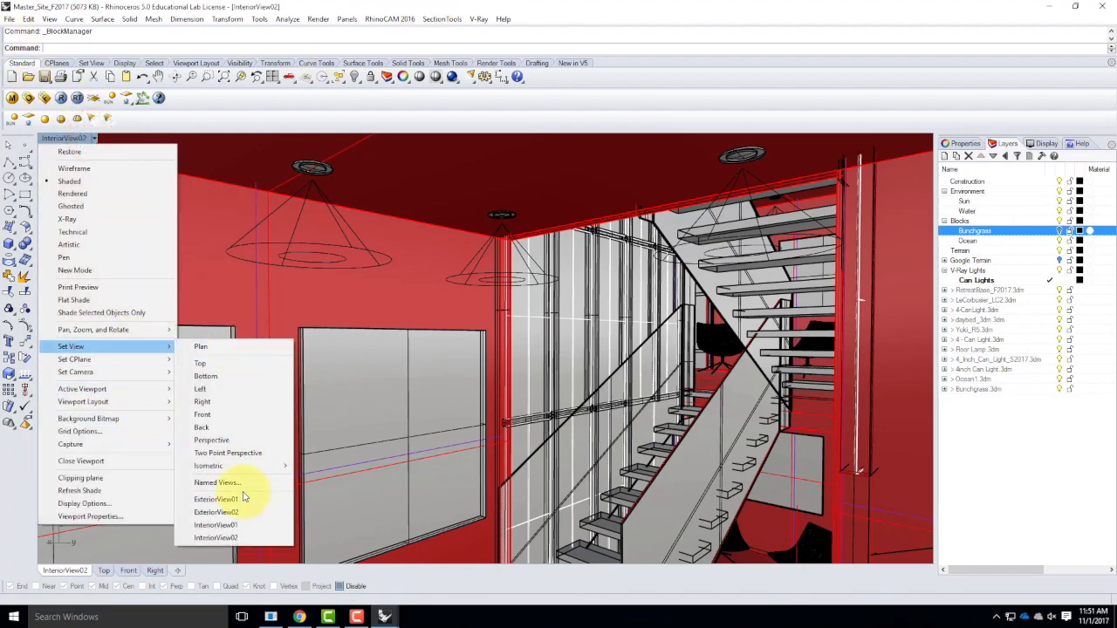
pyautogui.click(244, 539)
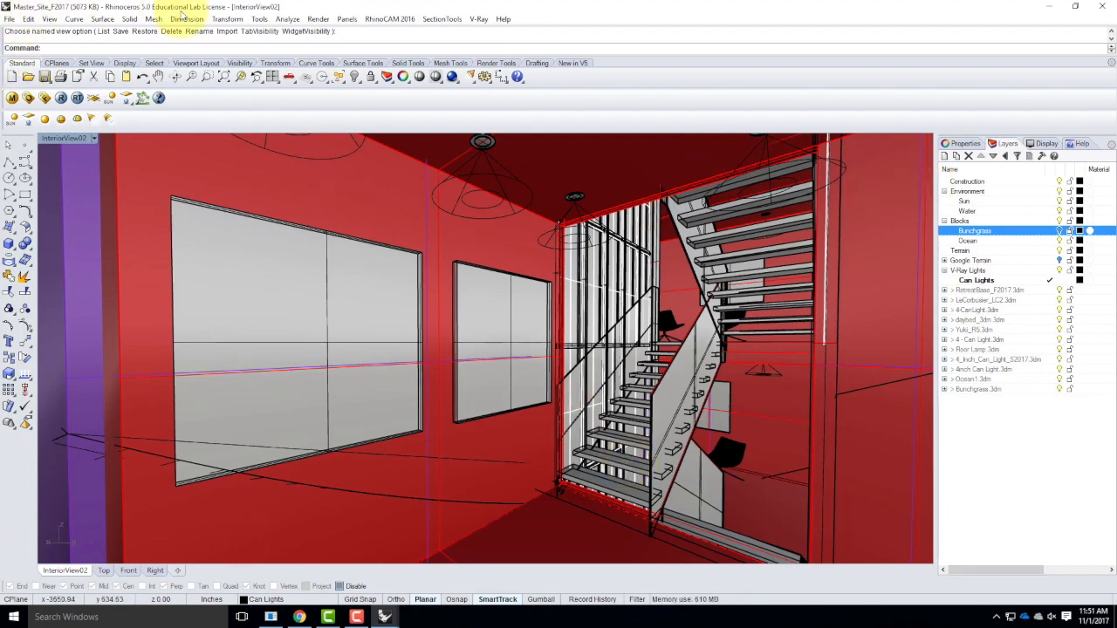
# Set the V-Ray render output size to 207 wide by 100 high.
pyautogui.click(29, 99)
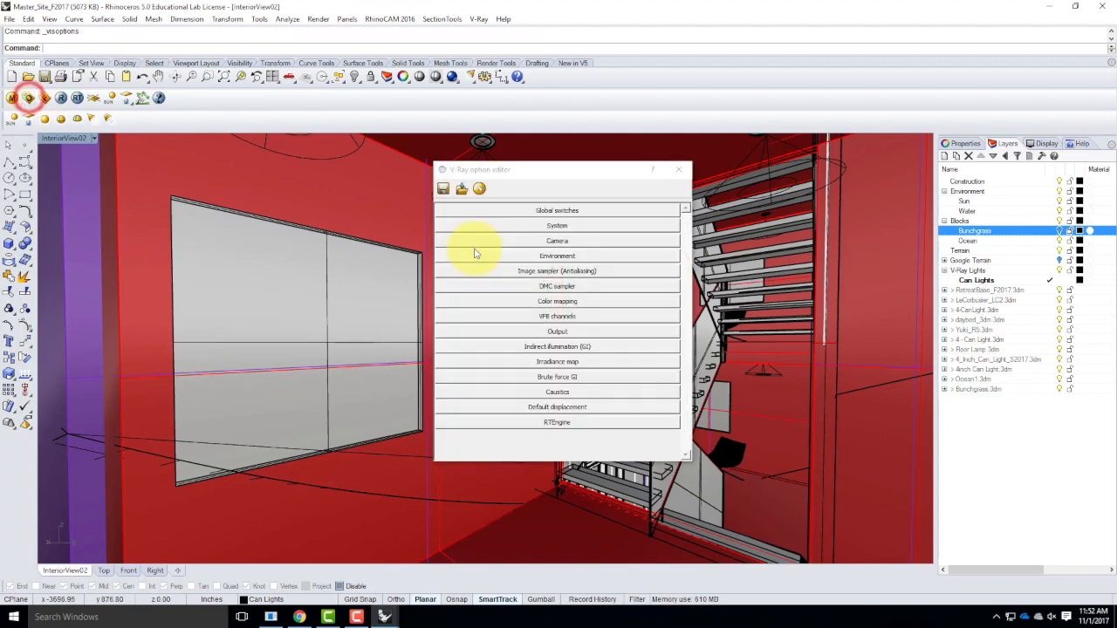
pyautogui.click(574, 332)
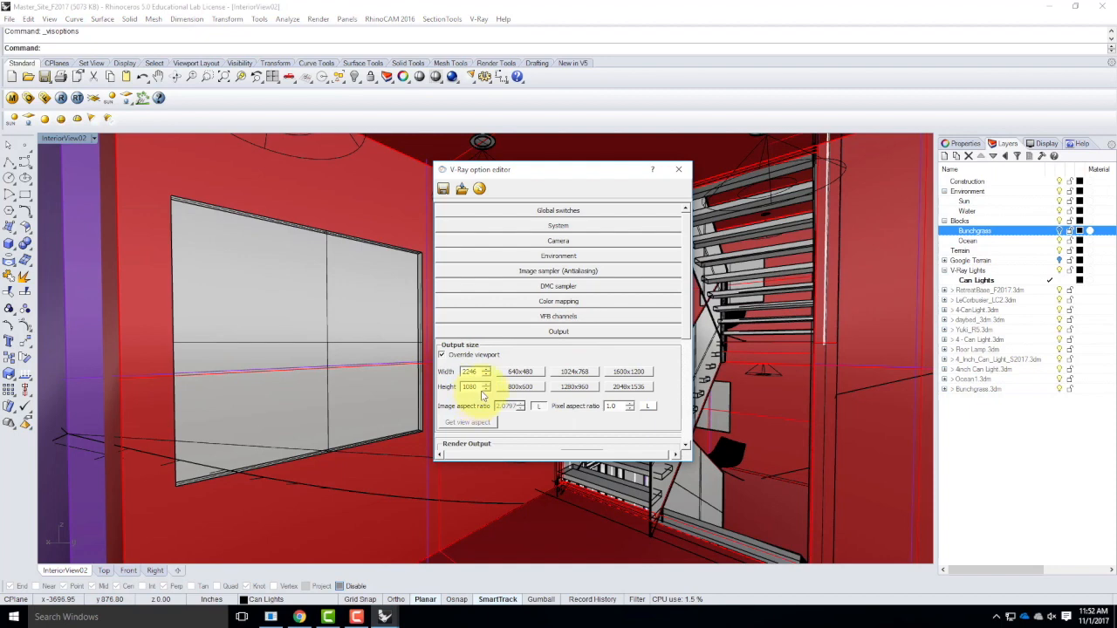
pyautogui.write('100')
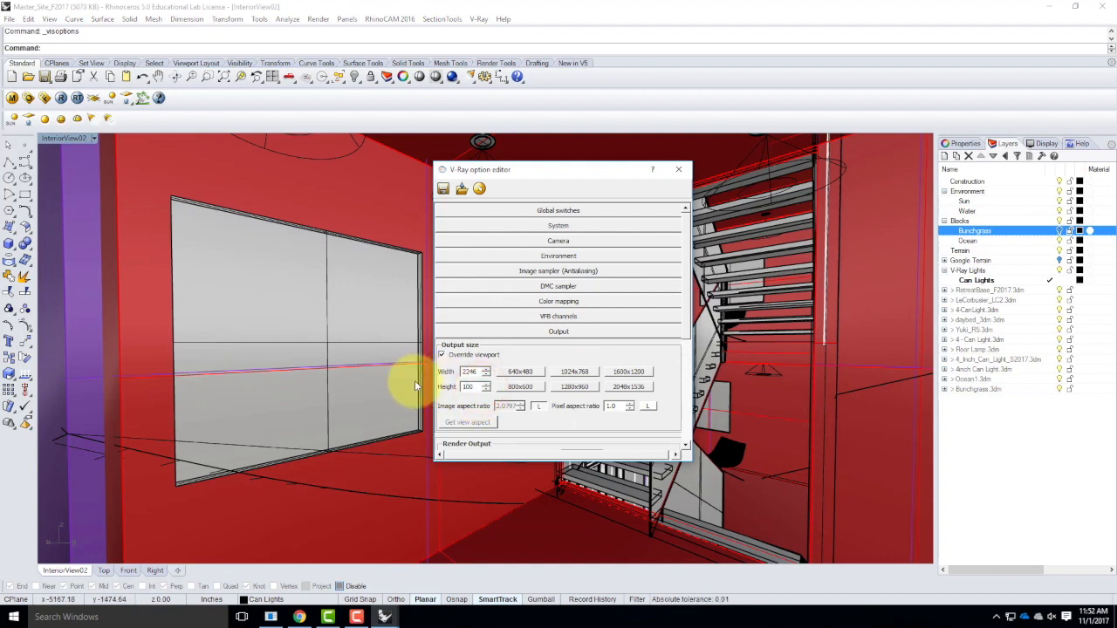
pyautogui.doubleClick(471, 371)
pyautogui.write('207')
# Turn on distributed rendering in the V-Ray system settings and close the option editor.
pyautogui.click(528, 332)
pyautogui.click(557, 225)
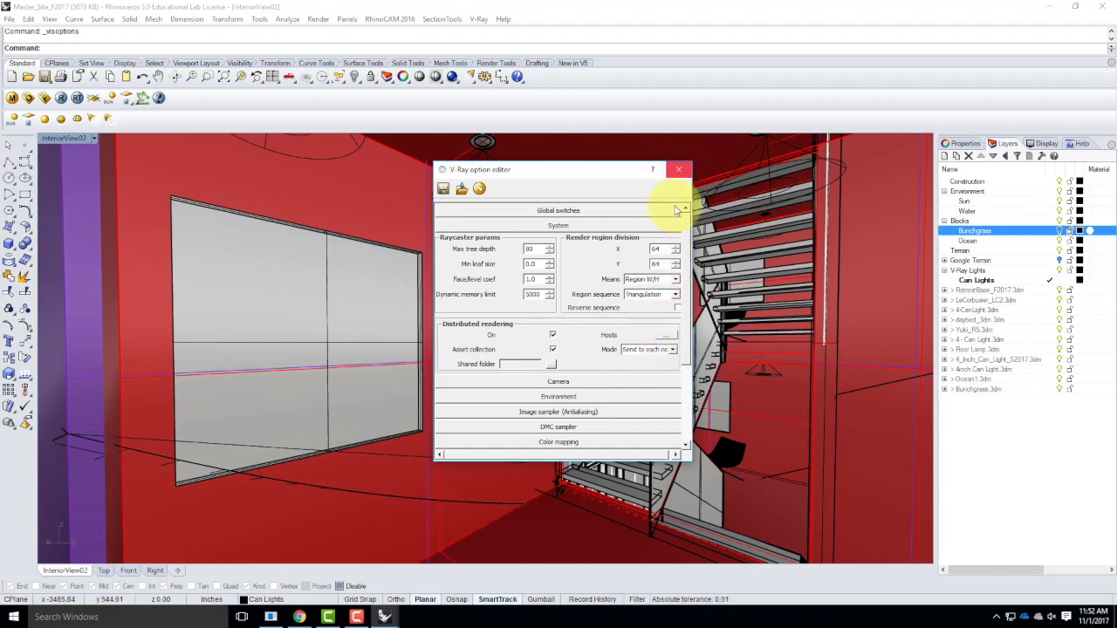
pyautogui.click(553, 336)
pyautogui.click(677, 168)
# Render InteriorView02 with V-Ray and inspect the image in an enlarged frame buffer at 200% zoom.
pyautogui.click(61, 98)
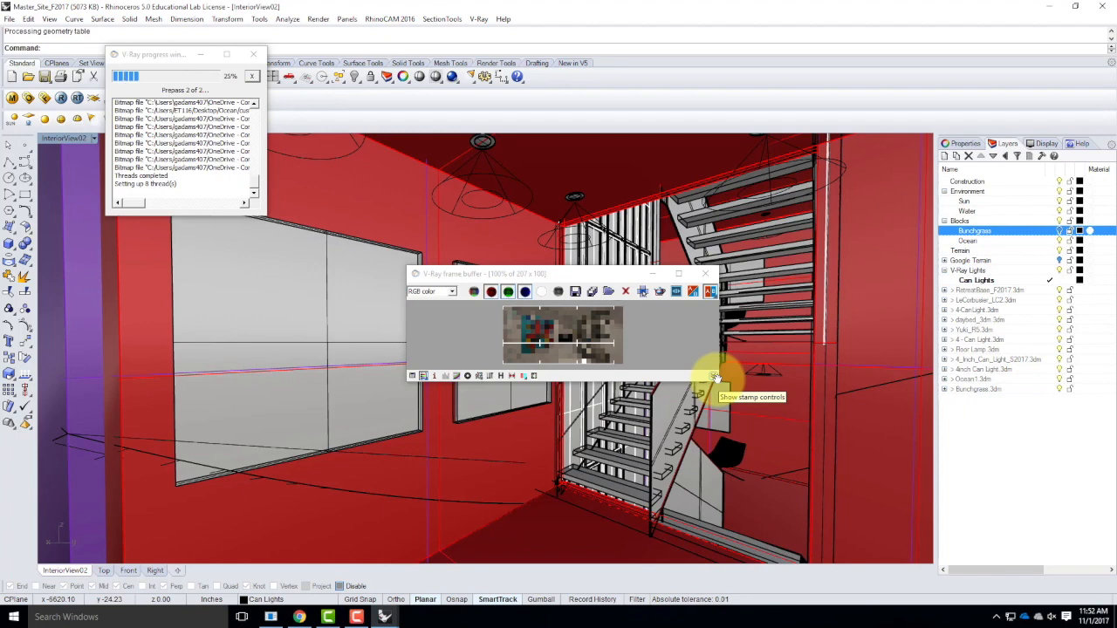
pyautogui.moveTo(592, 273); pyautogui.dragTo(555, 188)
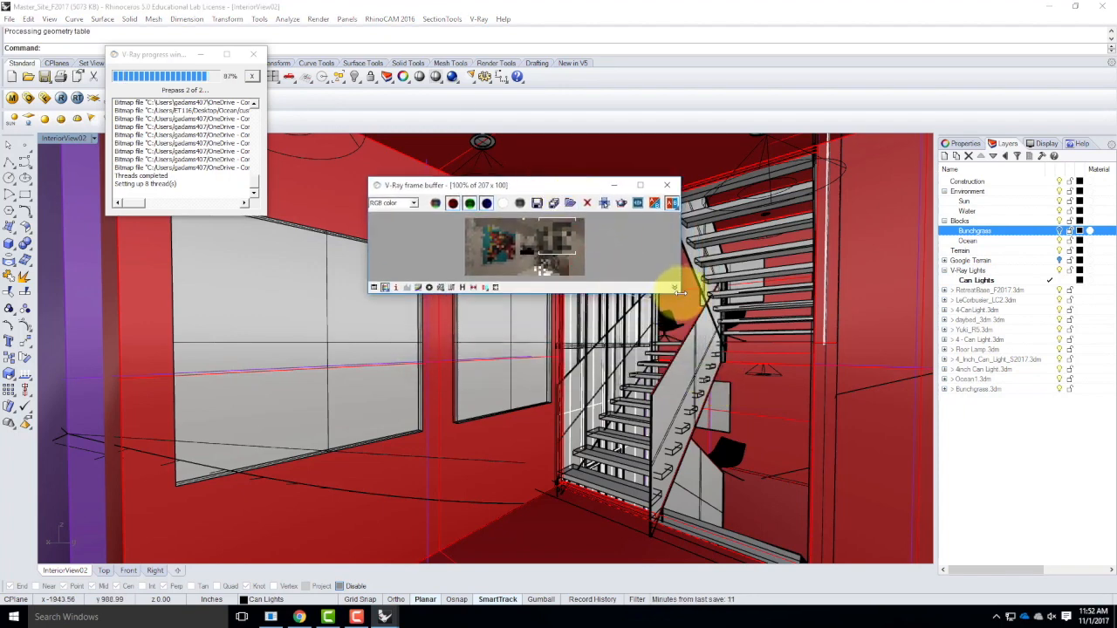
pyautogui.moveTo(679, 293); pyautogui.dragTo(805, 477)
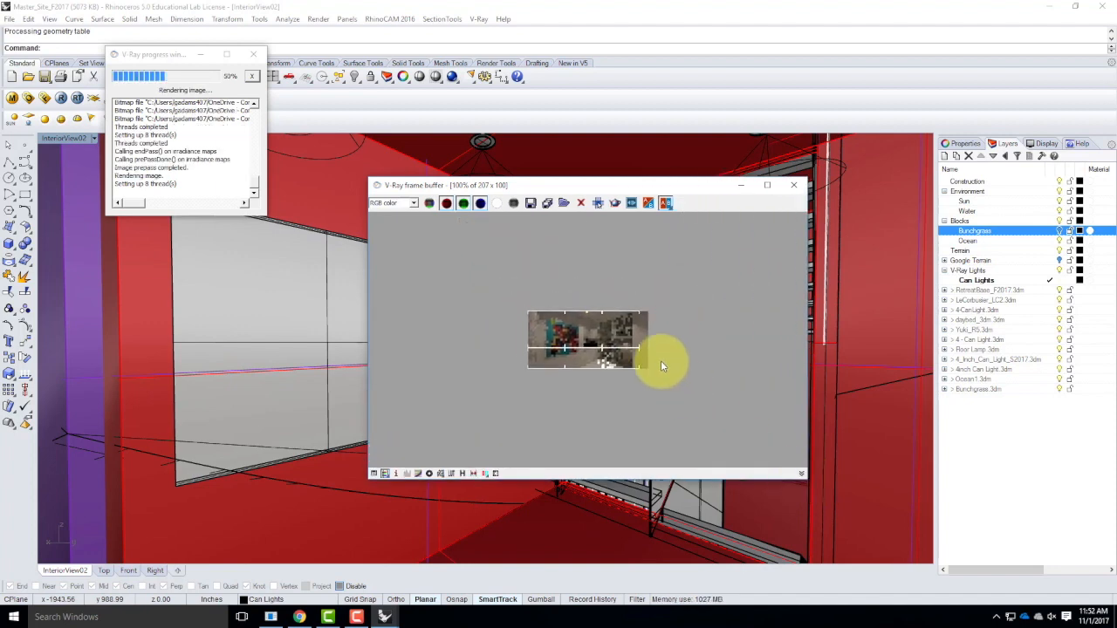
pyautogui.scroll(1, 661, 361)
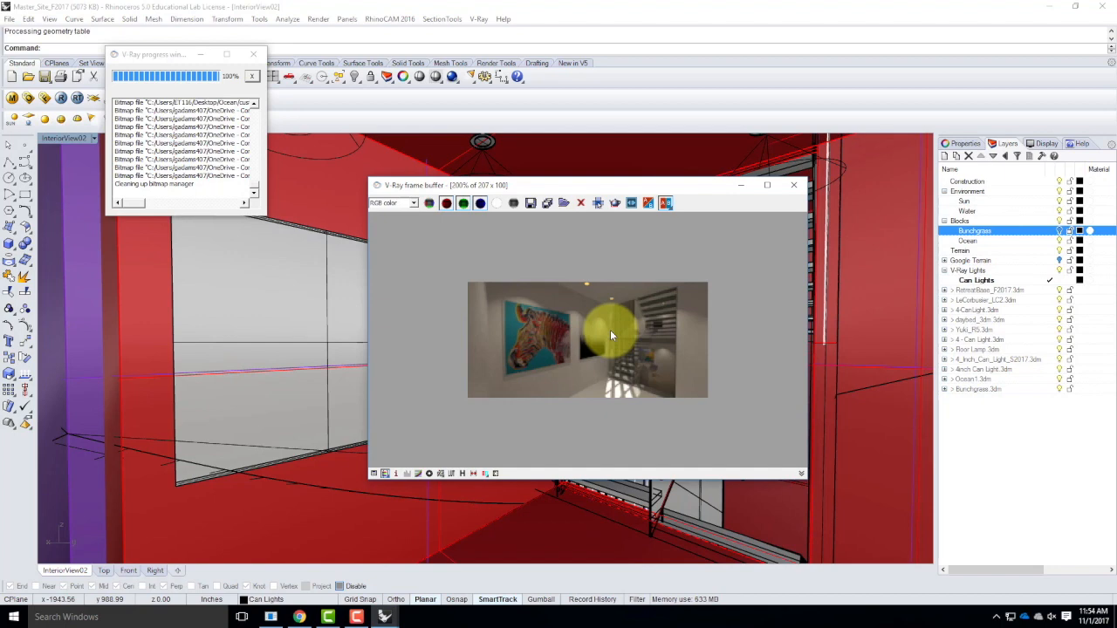
pyautogui.click(356, 617)
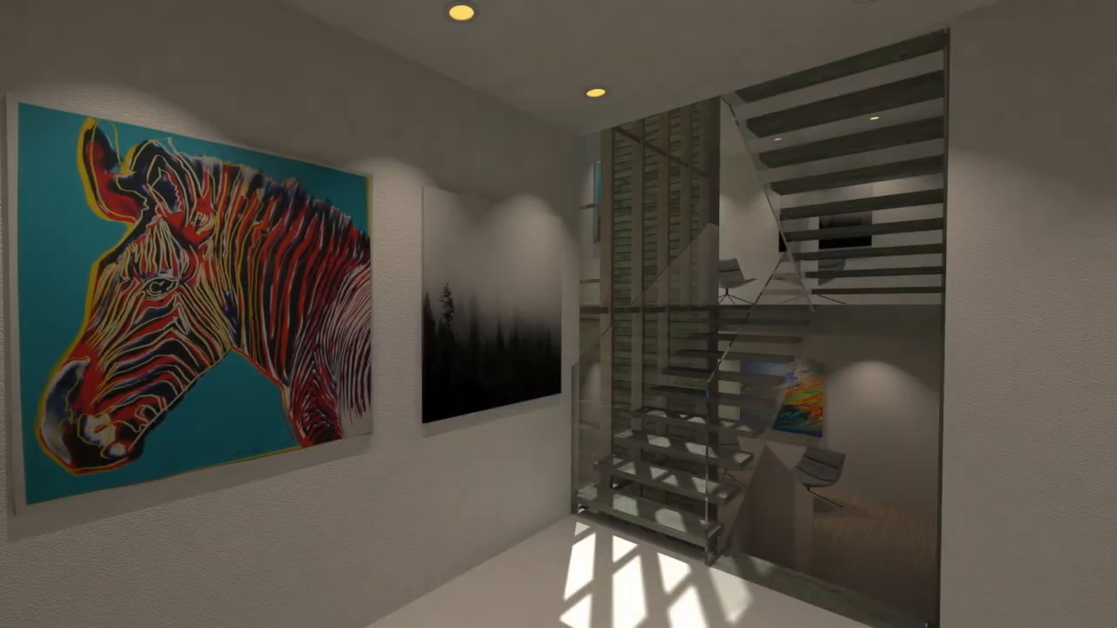